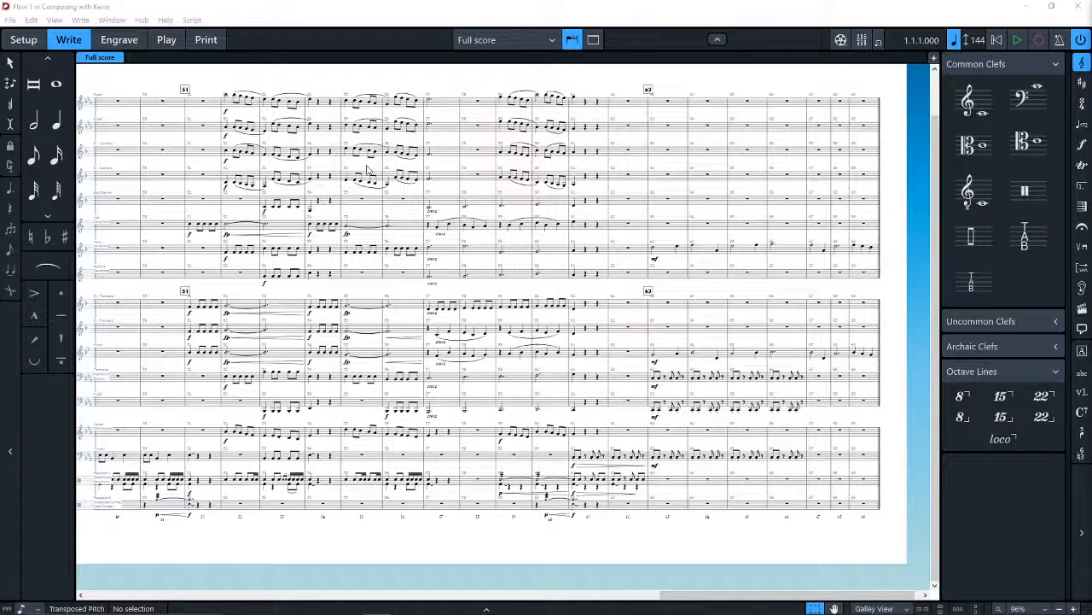
Step: Review the full score in galley view from its last bars back to the opening
{"action": "left_click", "coordinate": [230, 548]}
{"action": "scroll", "coordinate": [330, 546], "scroll_direction": "left", "scroll_amount": 5}
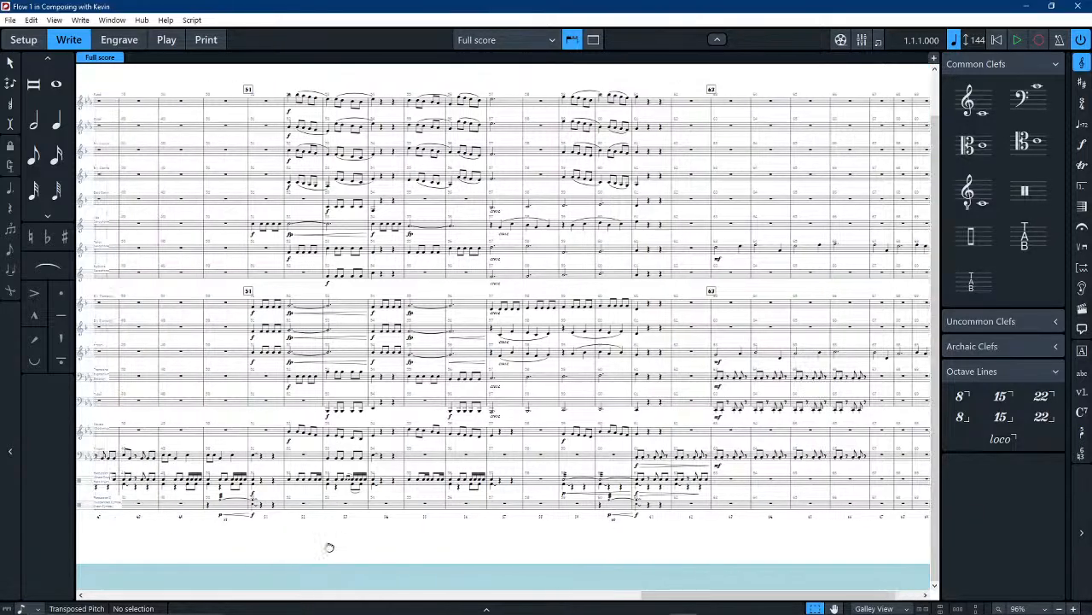
{"action": "scroll", "coordinate": [290, 559], "scroll_direction": "left", "scroll_amount": 5}
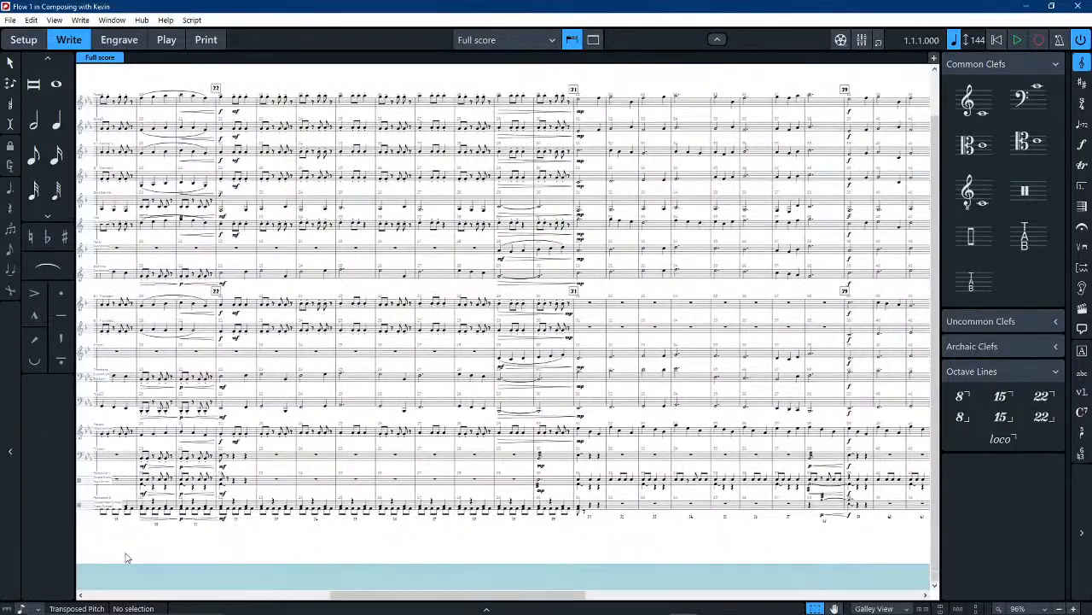
{"action": "left_click_drag", "start_coordinate": [126, 555], "coordinate": [739, 565]}
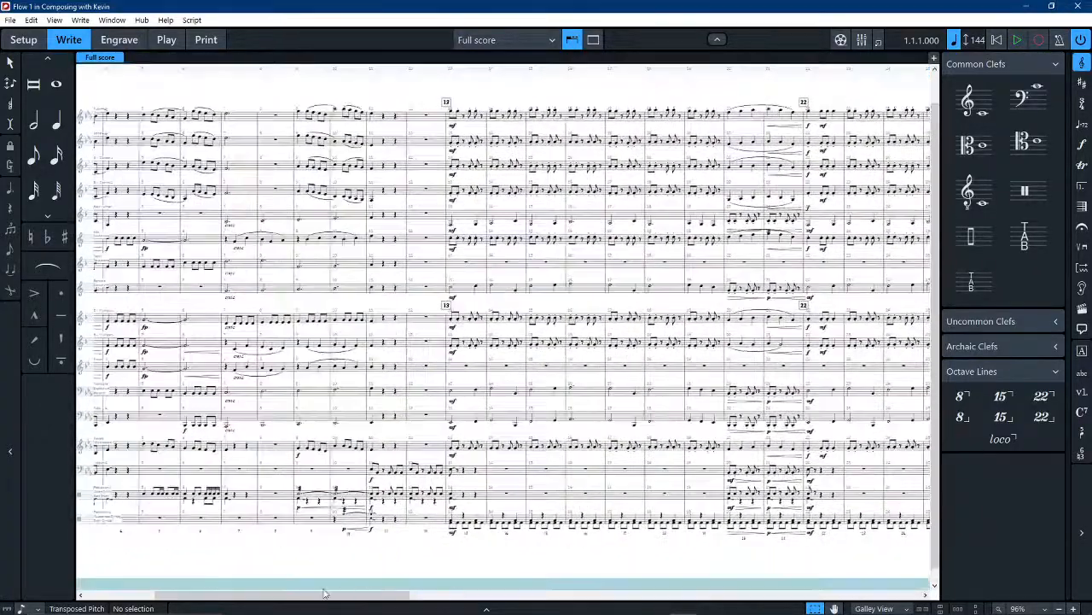
{"action": "left_click_drag", "start_coordinate": [124, 568], "coordinate": [362, 571]}
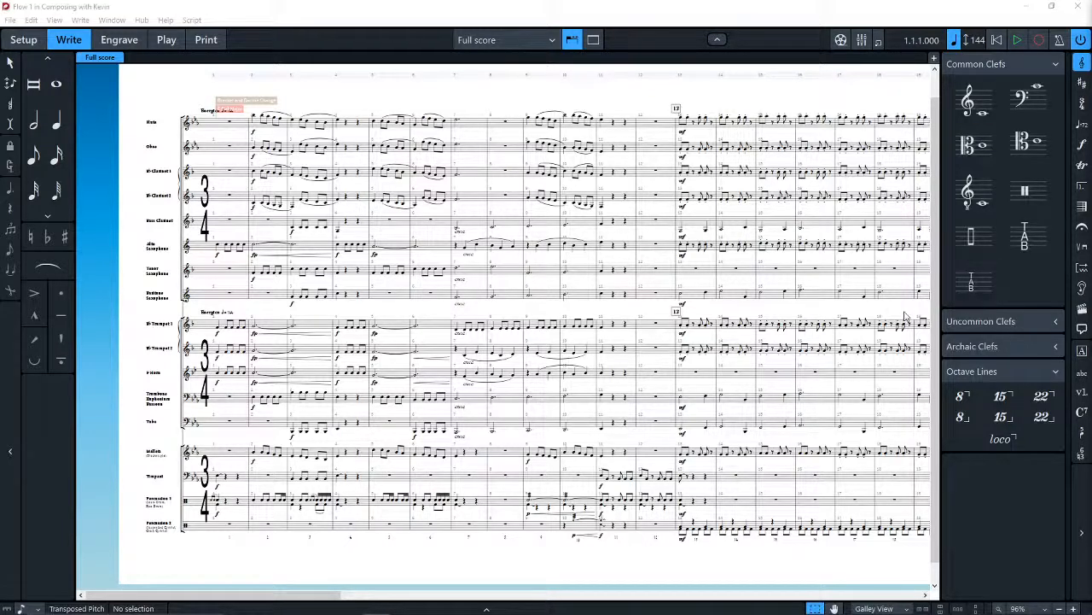
Step: Switch the full score to page view and review its pages through to the last one
{"action": "left_click", "coordinate": [875, 608]}
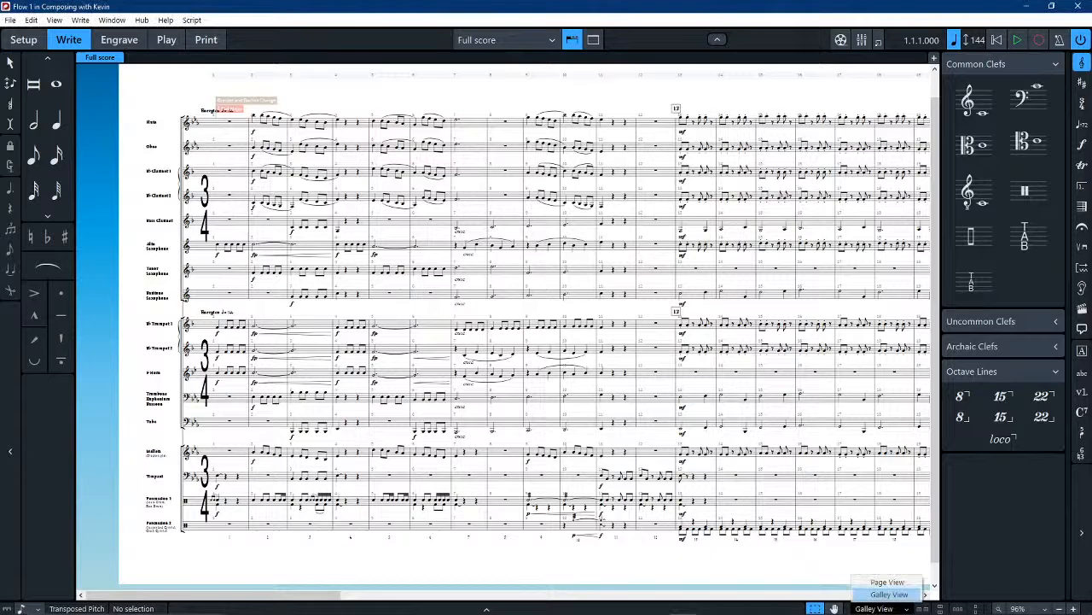
{"action": "left_click", "coordinate": [888, 581]}
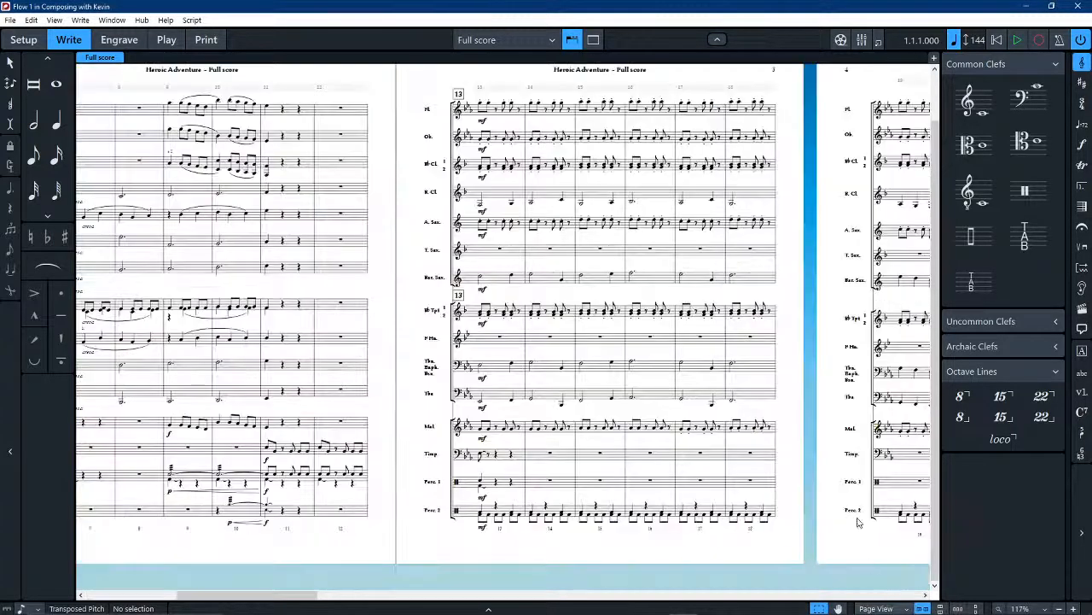
{"action": "left_click_drag", "start_coordinate": [825, 255], "coordinate": [59, 235]}
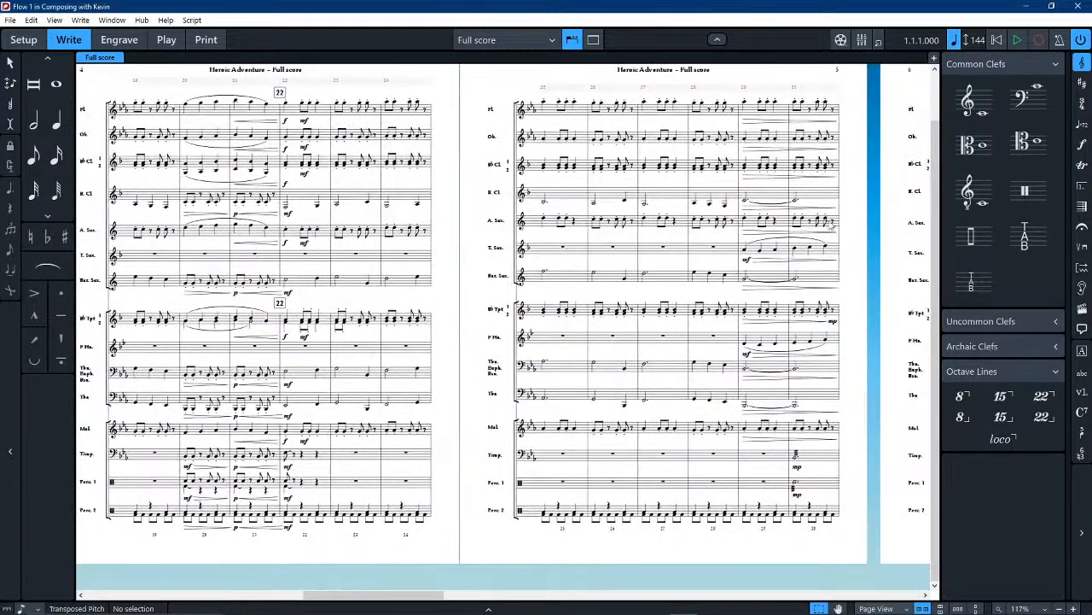
{"action": "left_click_drag", "start_coordinate": [878, 230], "coordinate": [73, 247]}
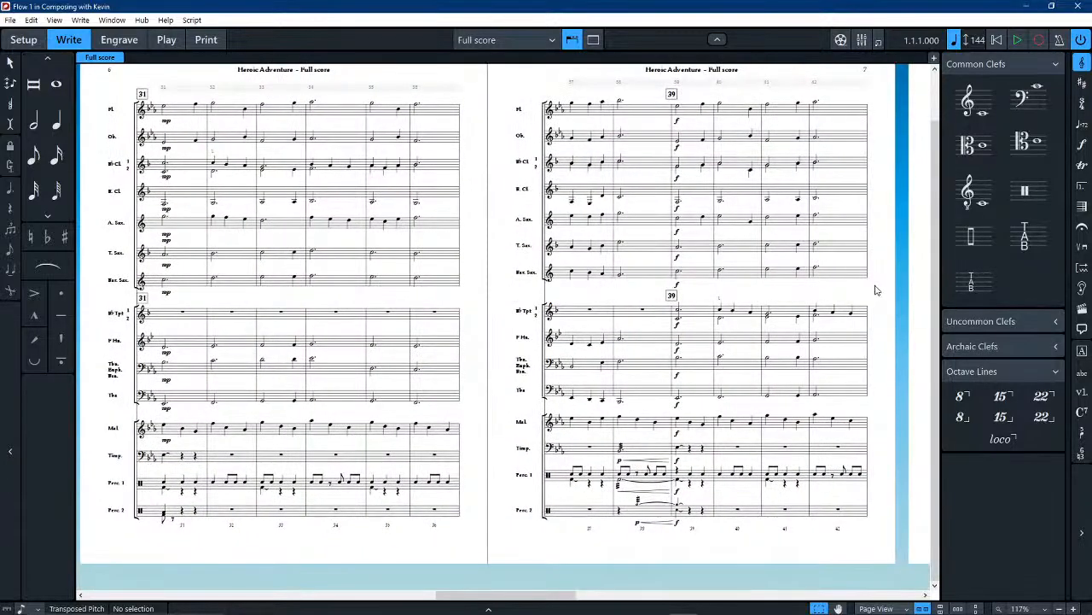
{"action": "left_click_drag", "start_coordinate": [877, 290], "coordinate": [239, 275]}
{"action": "left_click_drag", "start_coordinate": [660, 201], "coordinate": [284, 209]}
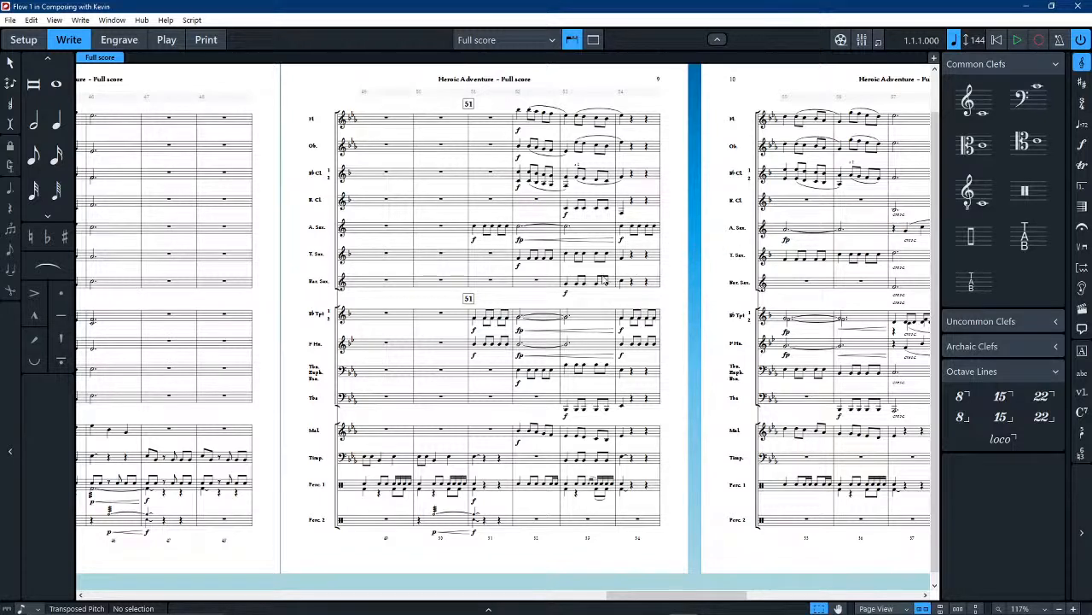
{"action": "scroll", "coordinate": [529, 282], "scroll_direction": "up", "scroll_amount": 1}
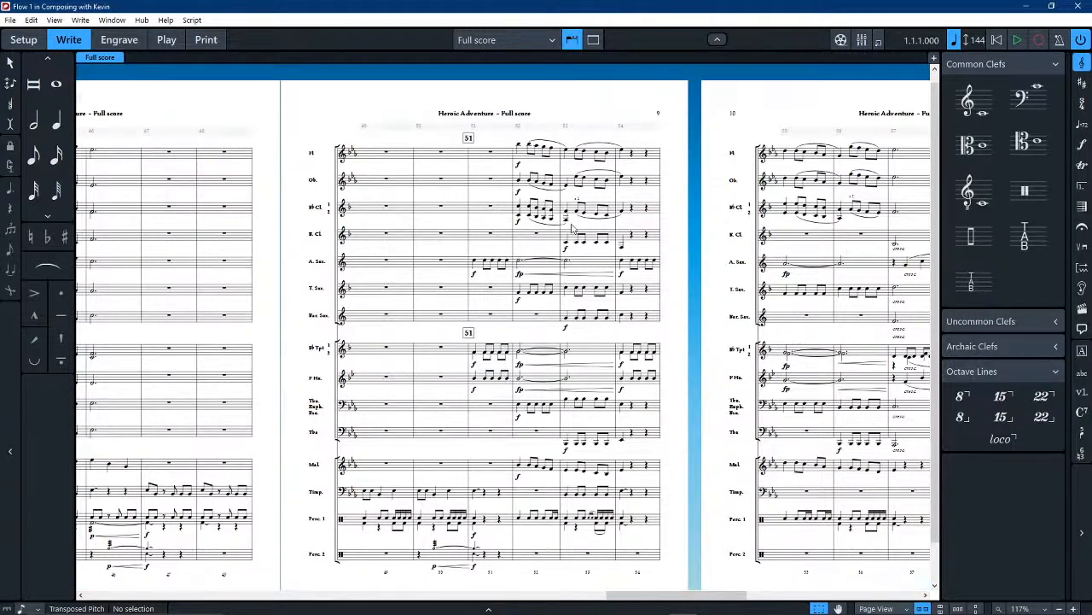
{"action": "scroll", "coordinate": [663, 351], "scroll_direction": "right", "scroll_amount": 1}
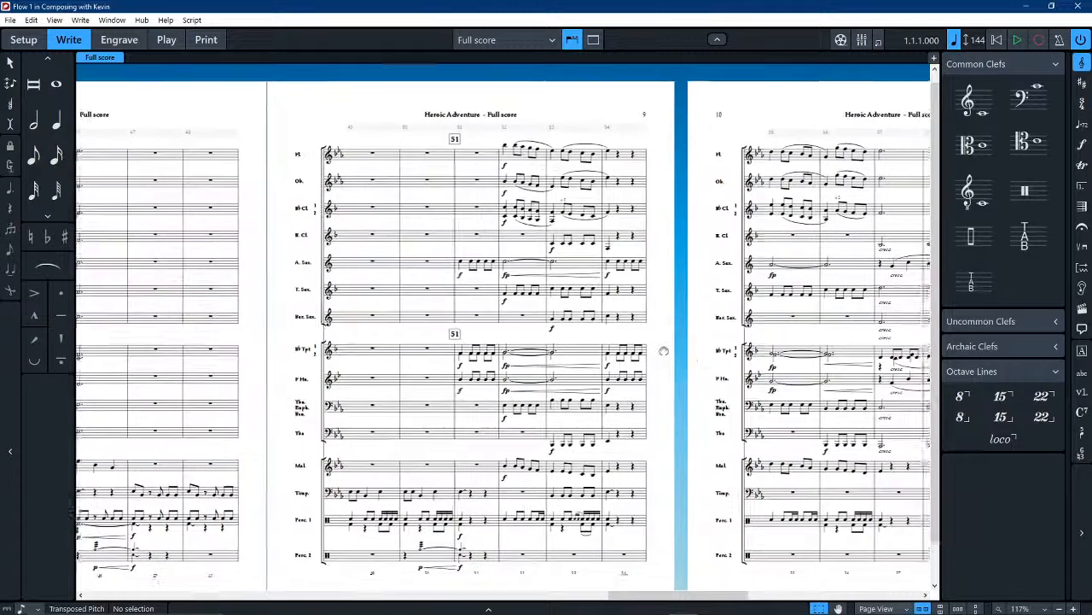
{"action": "scroll", "coordinate": [663, 350], "scroll_direction": "right", "scroll_amount": 10}
{"action": "scroll", "coordinate": [663, 350], "scroll_direction": "down", "scroll_amount": 1}
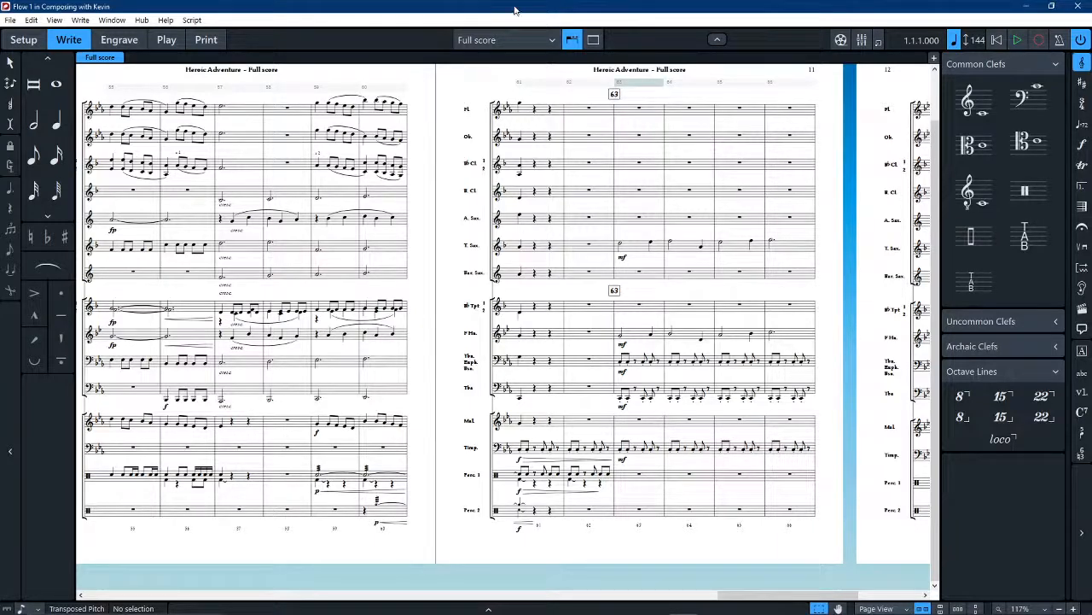
{"action": "left_click_drag", "start_coordinate": [845, 269], "coordinate": [343, 284]}
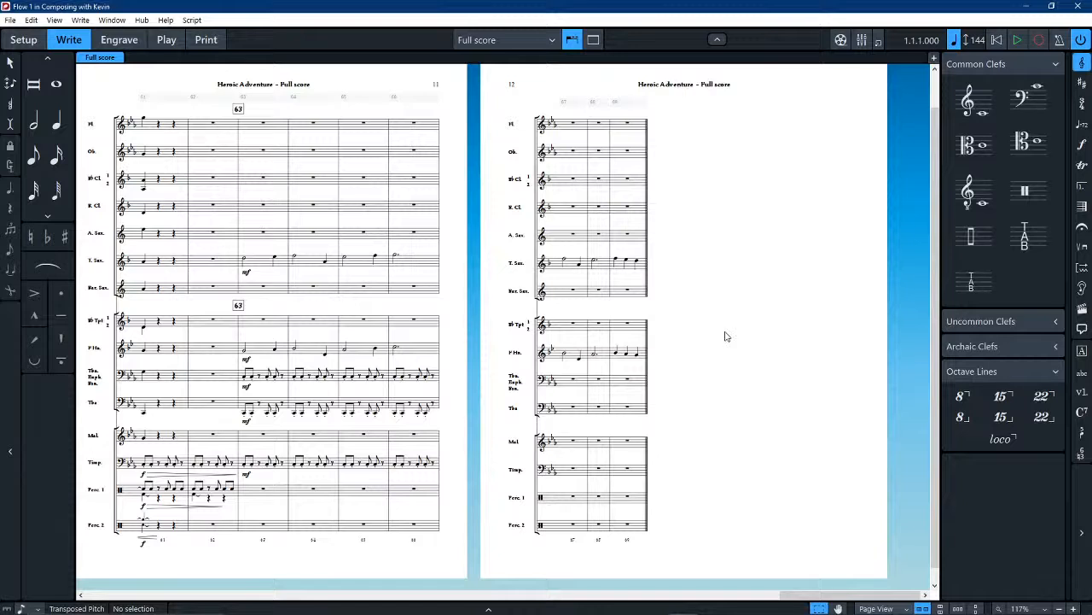
Step: Insert 3 bars at the start of the selection in bar 69
{"action": "left_click", "coordinate": [631, 125]}
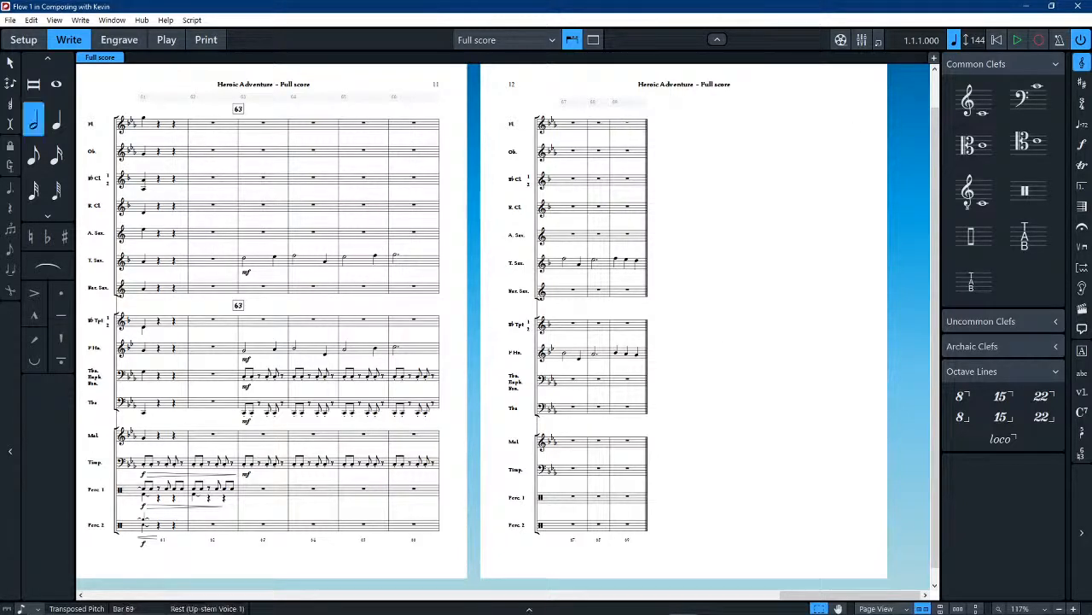
{"action": "left_click", "coordinate": [1081, 207]}
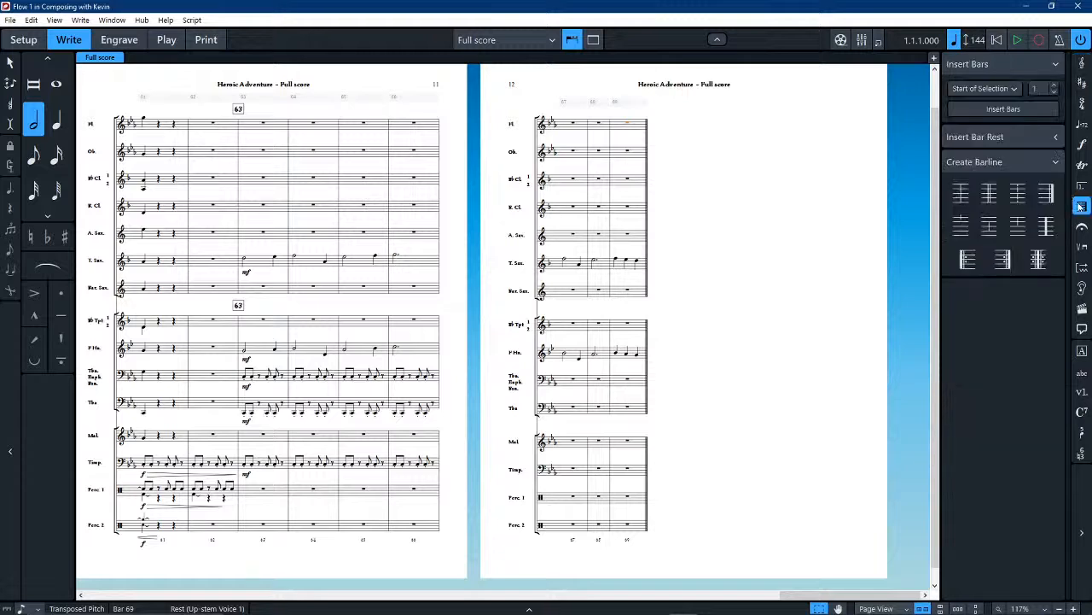
{"action": "left_click", "coordinate": [1054, 85]}
{"action": "left_click", "coordinate": [1054, 85]}
{"action": "left_click", "coordinate": [1018, 111]}
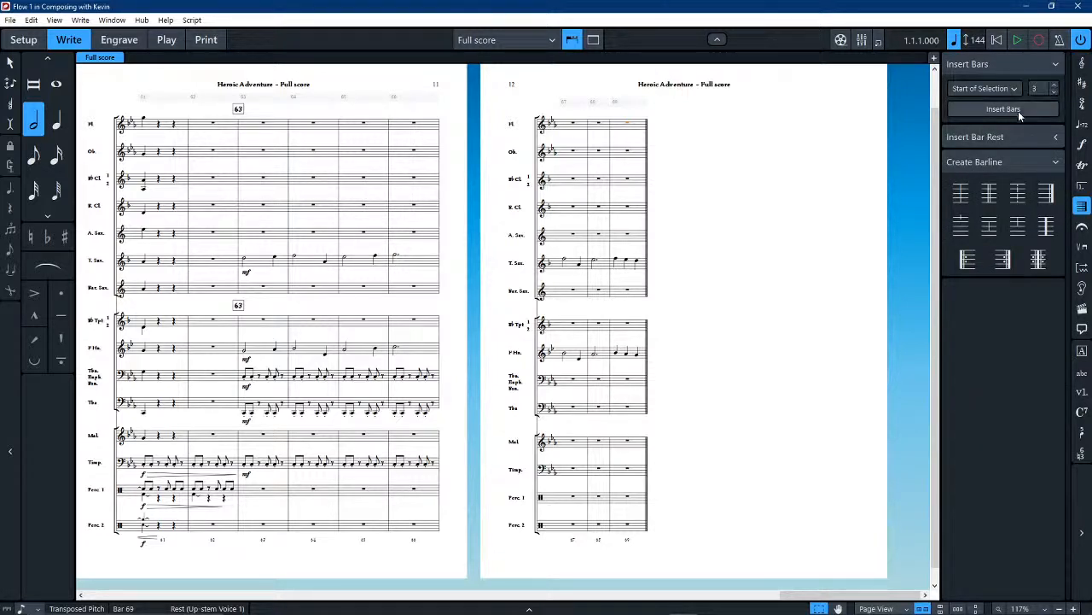
{"action": "left_click", "coordinate": [841, 68]}
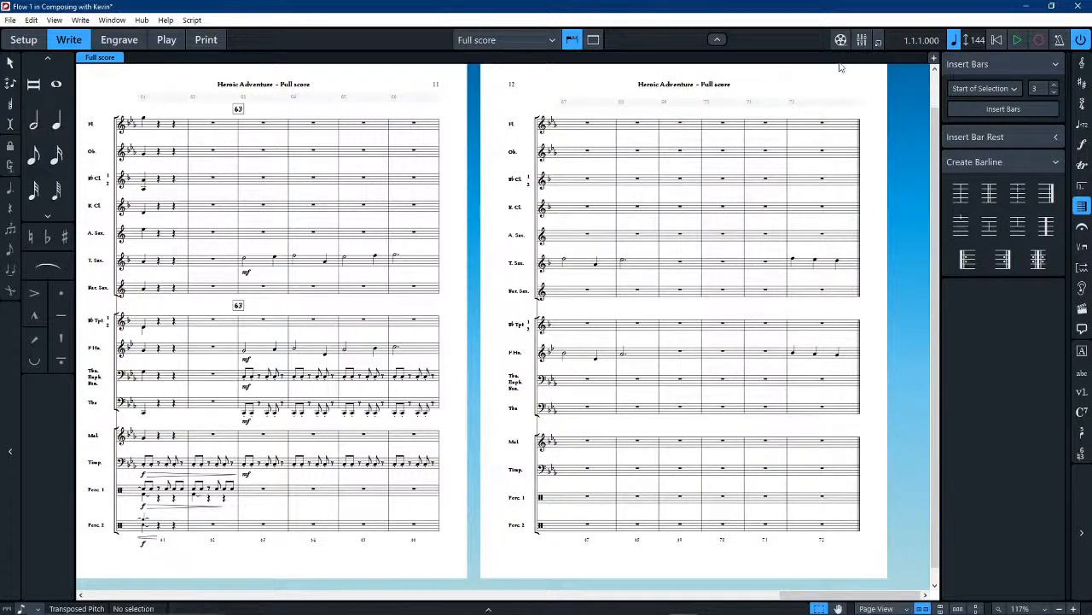
Step: Move the tenor saxophone and horn notes from bar 72 to bar 69 by cutting and pasting them
{"action": "left_click", "coordinate": [810, 266]}
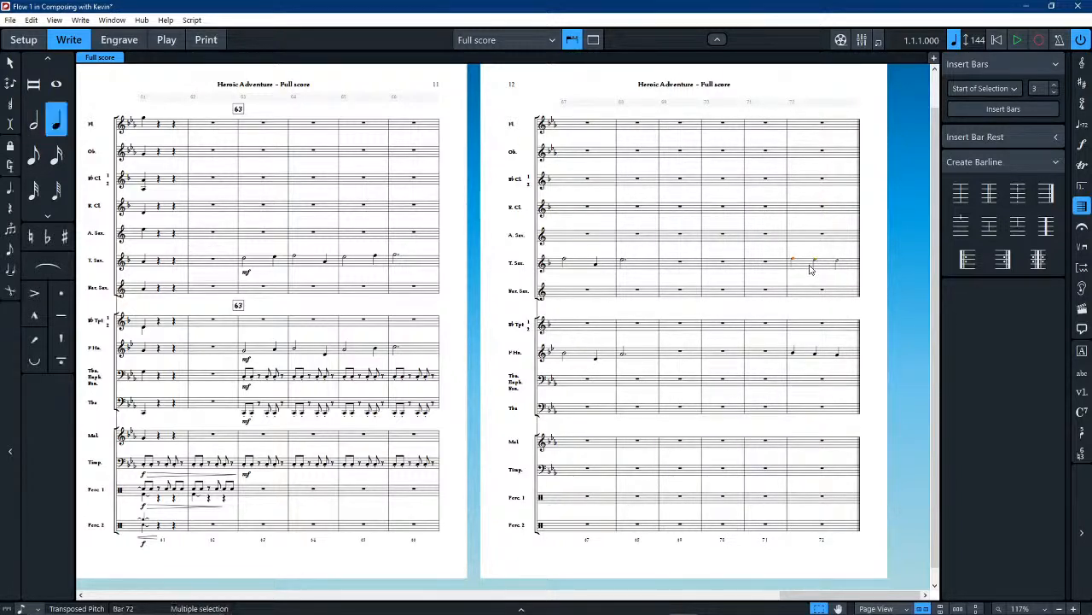
{"action": "left_click", "coordinate": [801, 353], "text": "ctrl"}
{"action": "key", "text": "ctrl+x"}
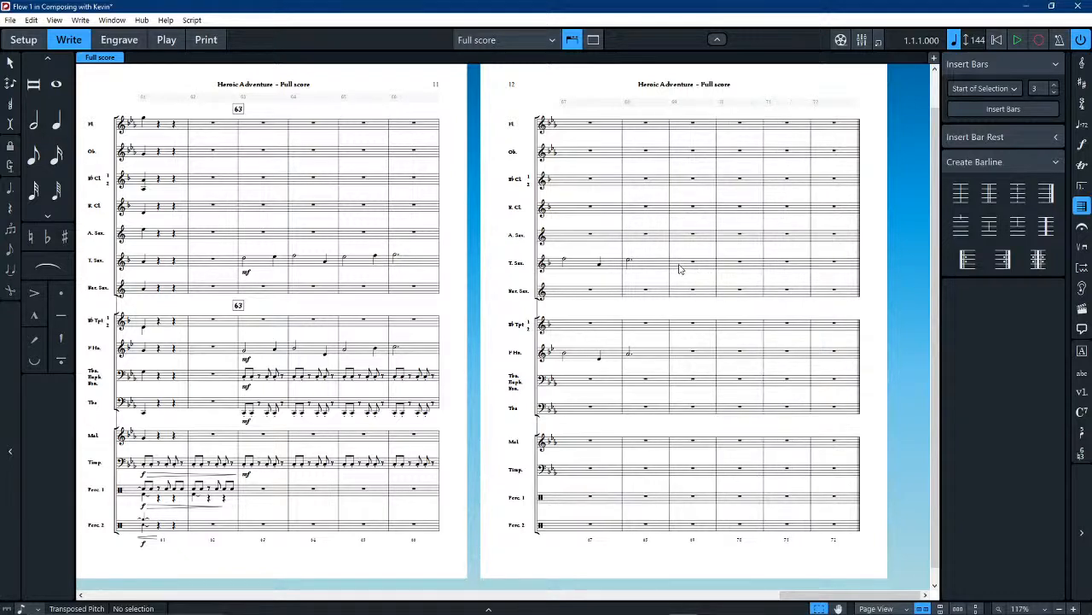
{"action": "left_click", "coordinate": [680, 264]}
{"action": "key", "text": "ctrl+v"}
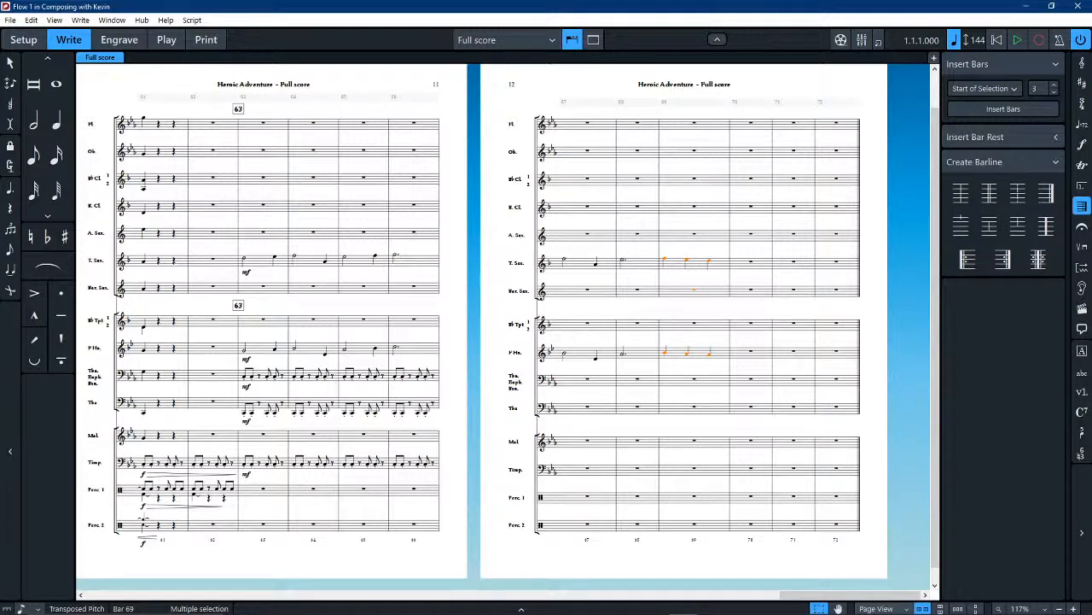
Step: Play the score back from the beginning through bar 69 and stop the playback
{"action": "left_click", "coordinate": [1018, 41]}
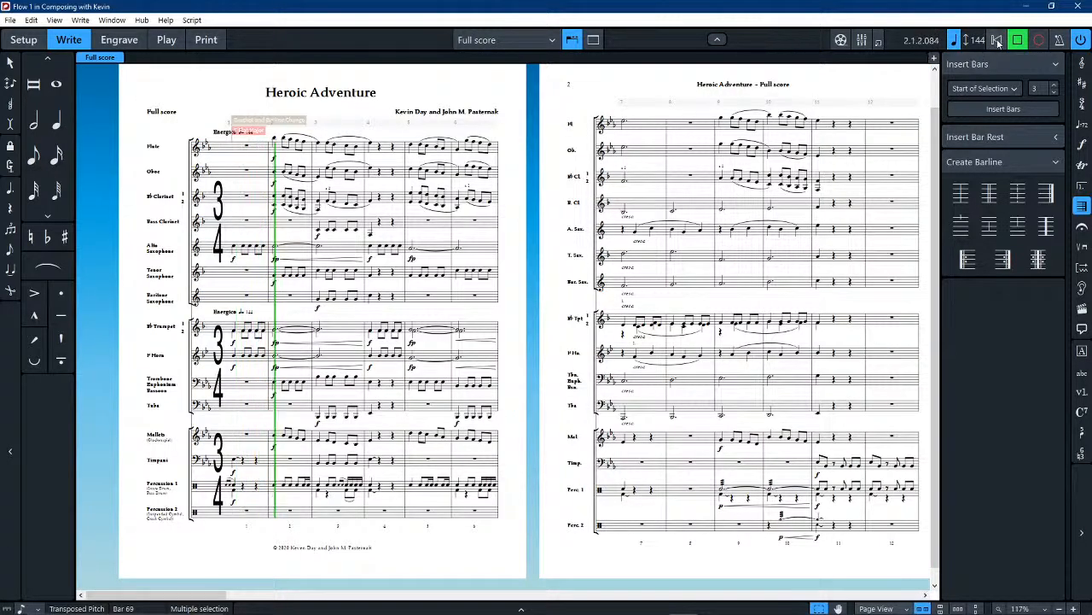
{"action": "left_click", "coordinate": [1018, 41]}
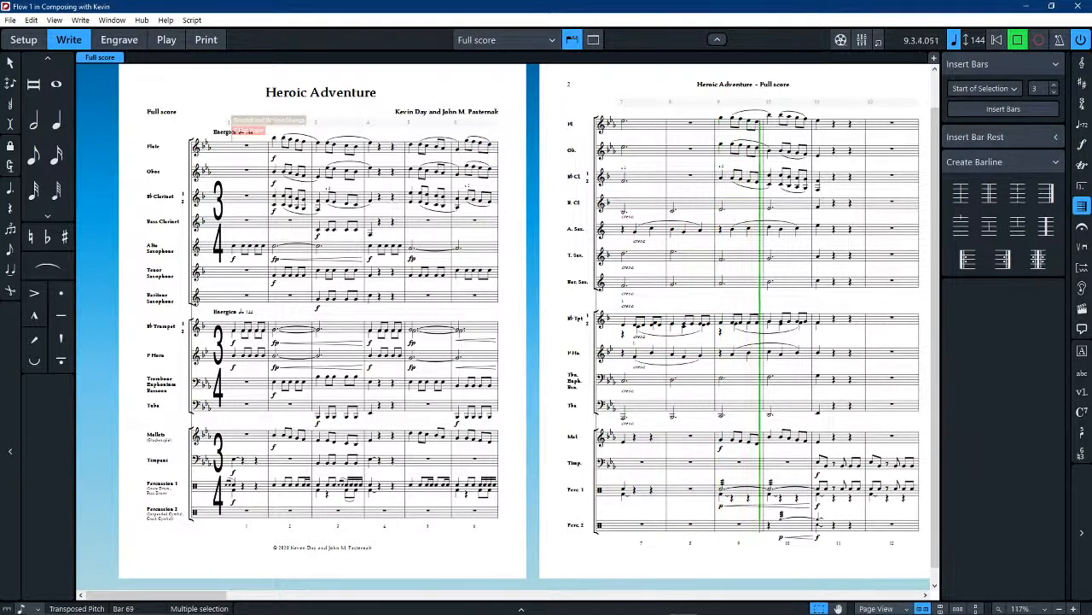
{"action": "key", "text": "XF86AudioLowerVolume"}
{"action": "key", "text": "XF86AudioRaiseVolume"}
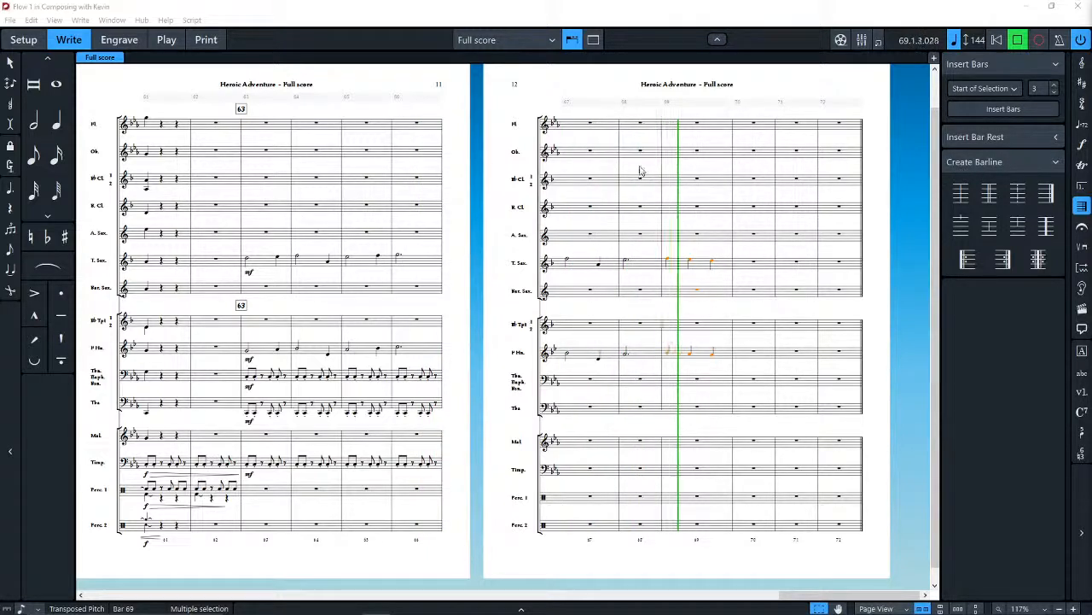
{"action": "left_click", "coordinate": [487, 223]}
{"action": "key", "text": "space"}
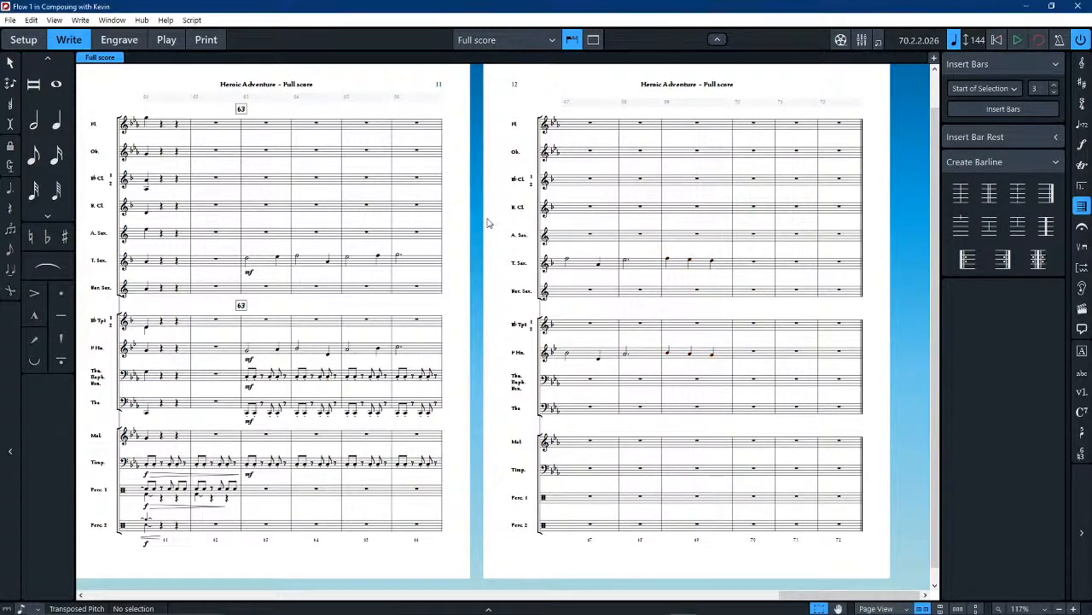
Step: Return to the passage around bars 31 to 39 and switch the score to galley view
{"action": "scroll", "coordinate": [545, 294], "scroll_direction": "left", "scroll_amount": 10}
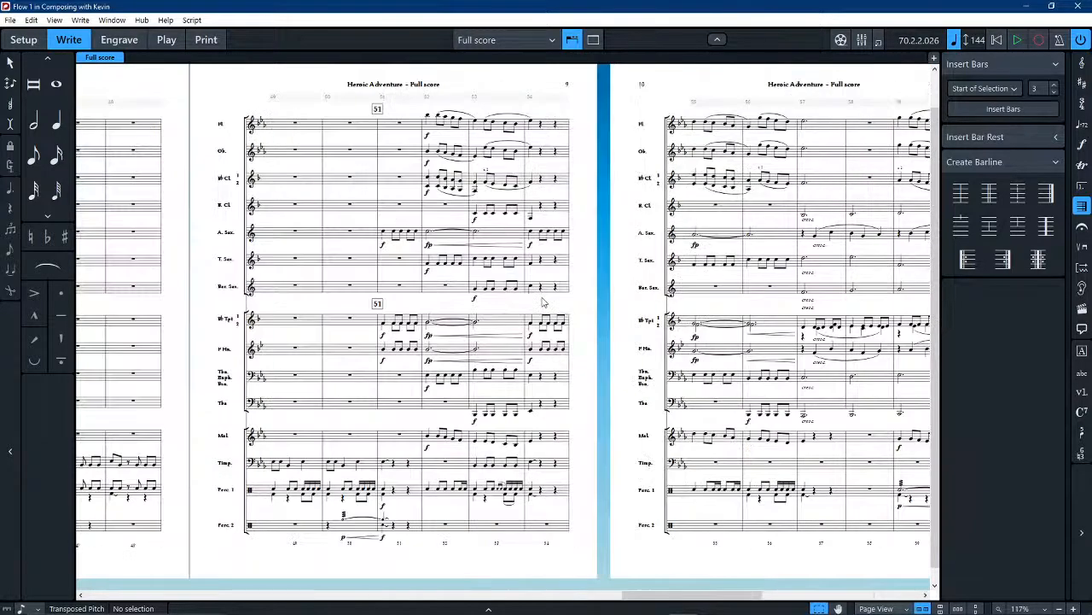
{"action": "scroll", "coordinate": [551, 314], "scroll_direction": "left", "scroll_amount": 10}
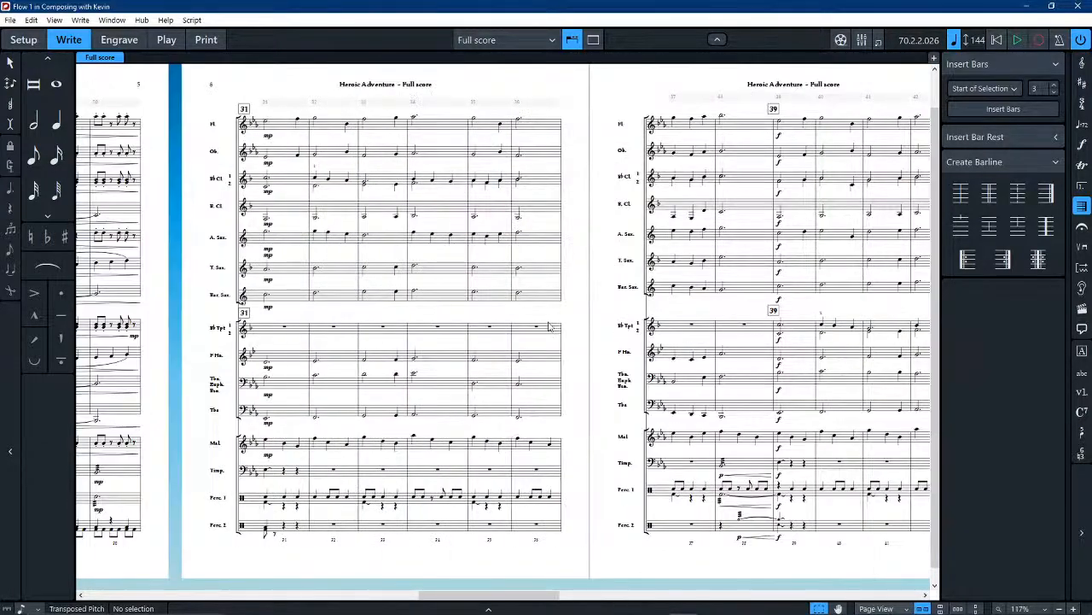
{"action": "scroll", "coordinate": [345, 192], "scroll_direction": "right", "scroll_amount": 2}
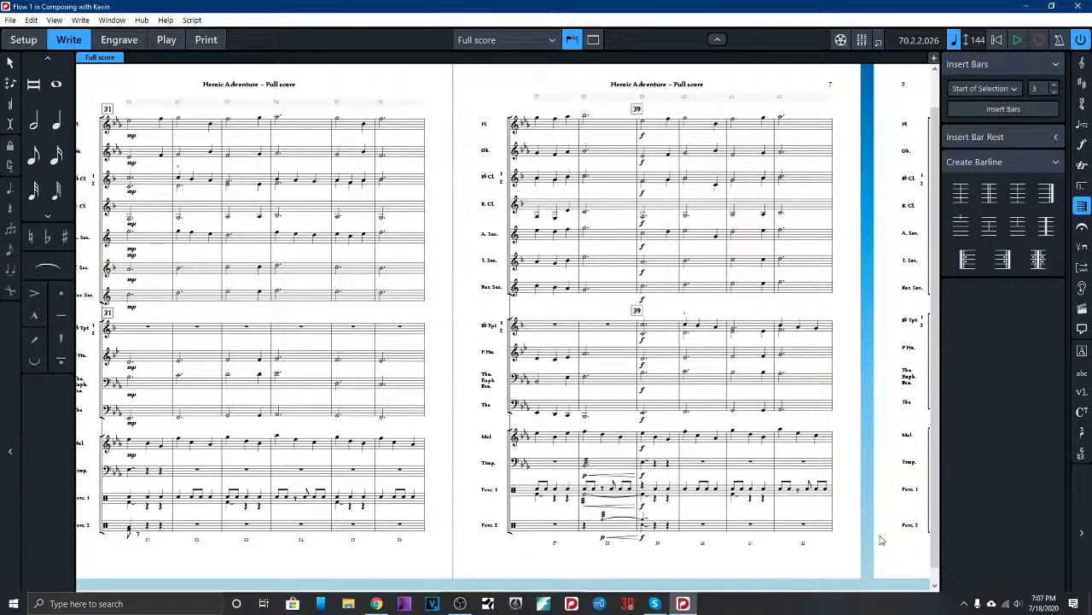
{"action": "left_click", "coordinate": [888, 609]}
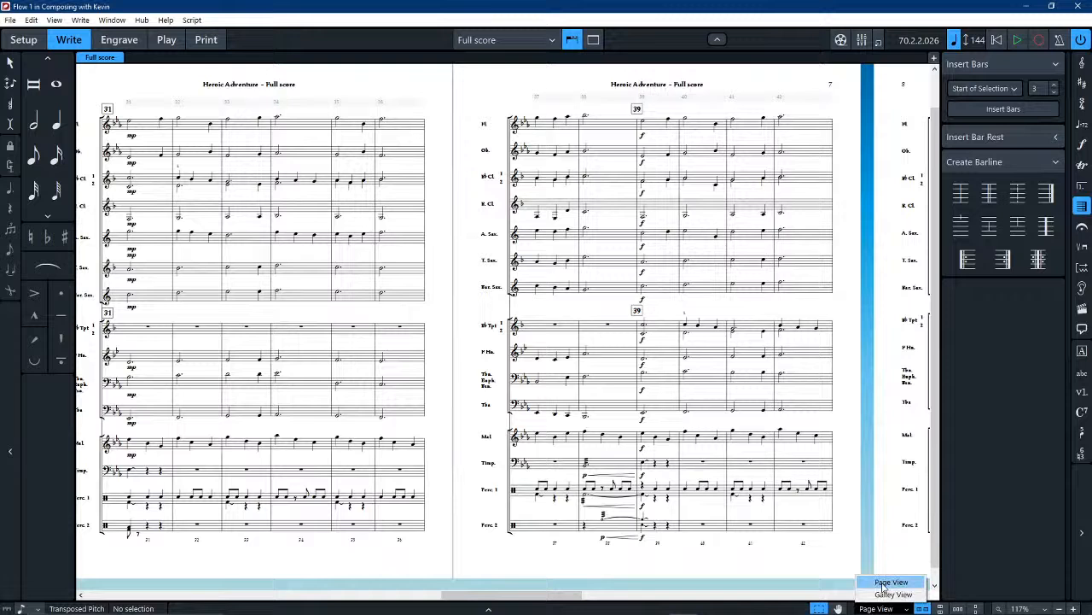
{"action": "left_click", "coordinate": [884, 585]}
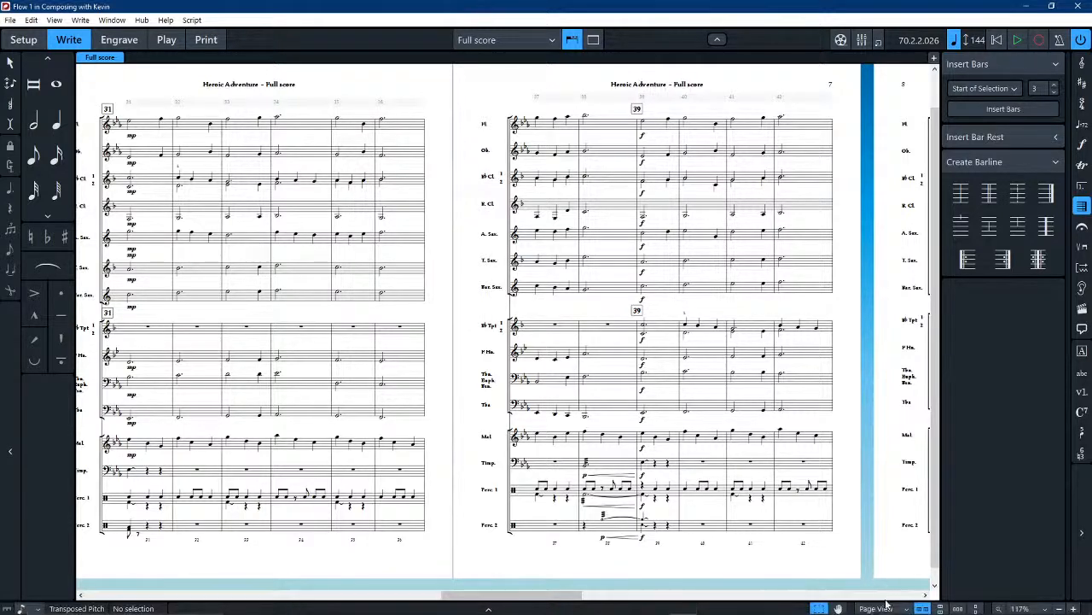
{"action": "left_click", "coordinate": [887, 608]}
{"action": "left_click", "coordinate": [892, 594]}
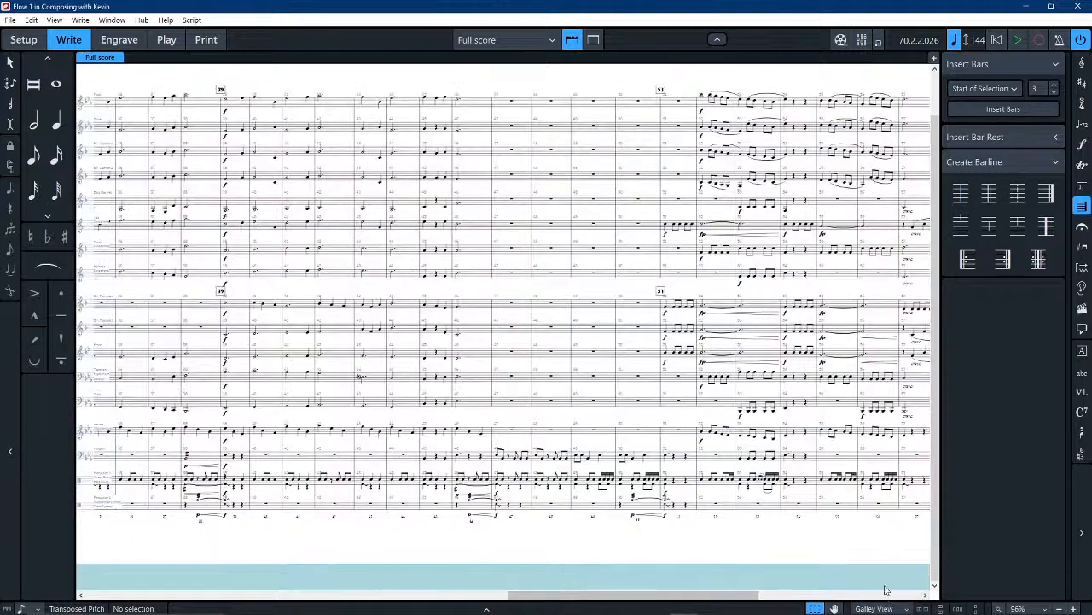
Step: Add a crescendo hairpin across bars 37–38 in all parts that have notes there, leading into the f at bar 39
{"action": "left_click_drag", "start_coordinate": [444, 229], "coordinate": [646, 242]}
{"action": "key", "text": "z"}
{"action": "key", "text": "z"}
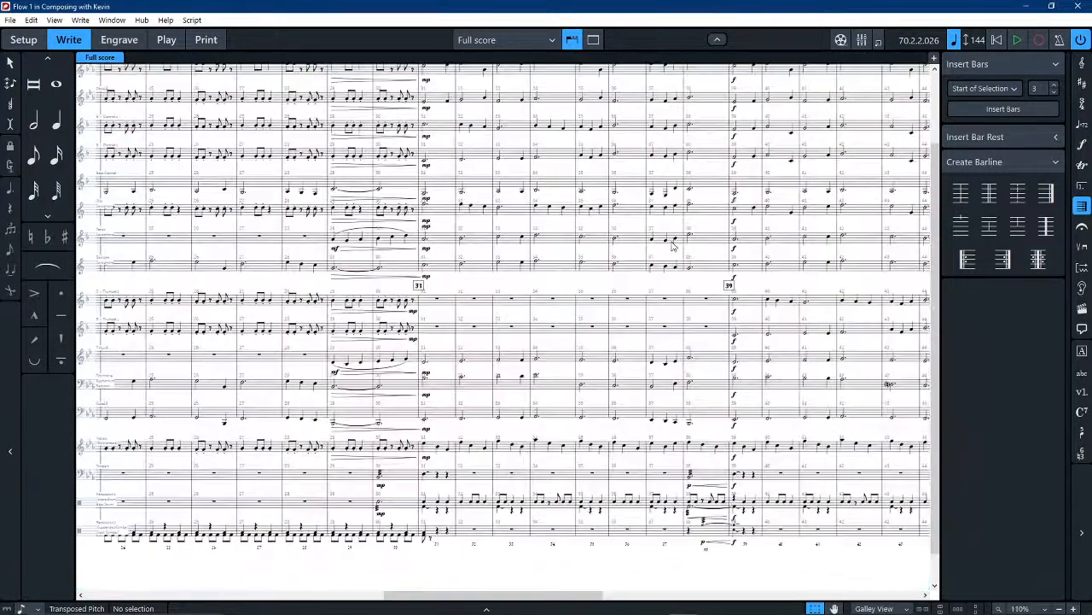
{"action": "scroll", "coordinate": [680, 256], "scroll_direction": "right", "scroll_amount": 5}
{"action": "scroll", "coordinate": [573, 144], "scroll_direction": "up", "scroll_amount": 3}
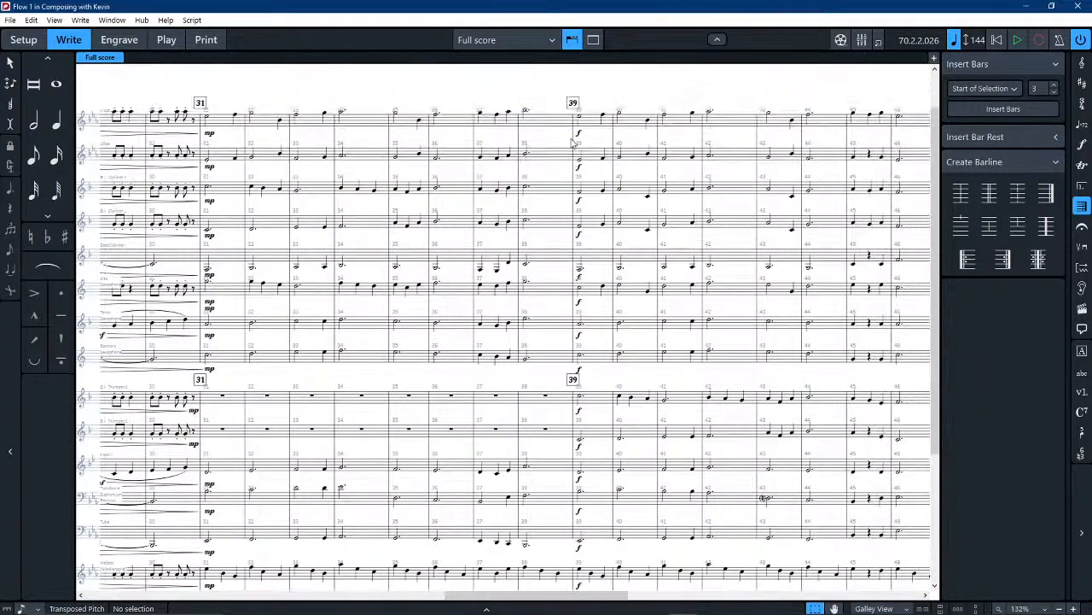
{"action": "left_click", "coordinate": [488, 124]}
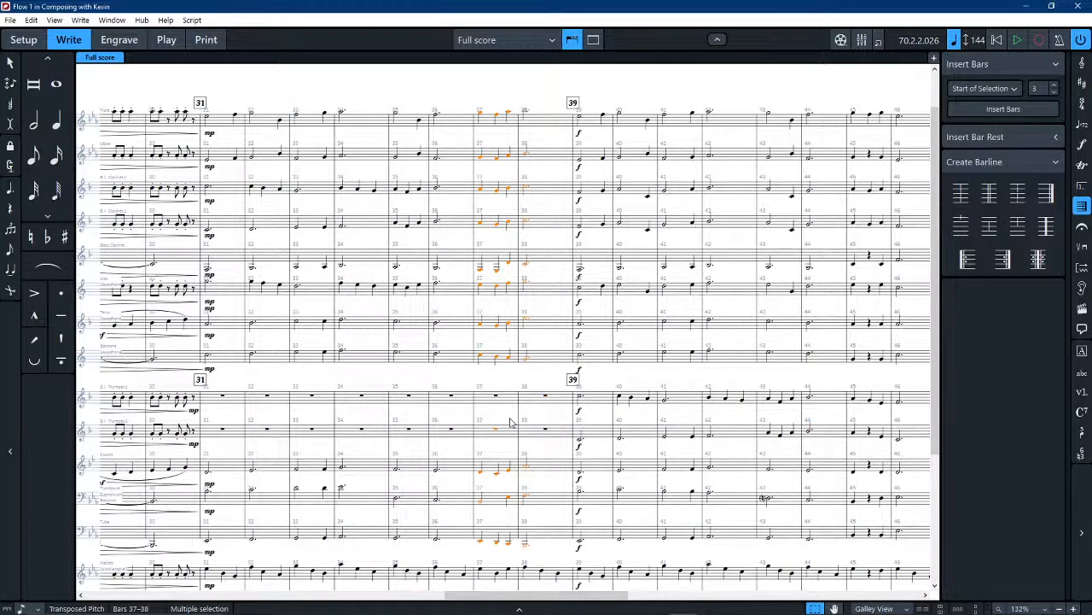
{"action": "scroll", "coordinate": [510, 437], "scroll_direction": "down", "scroll_amount": 5}
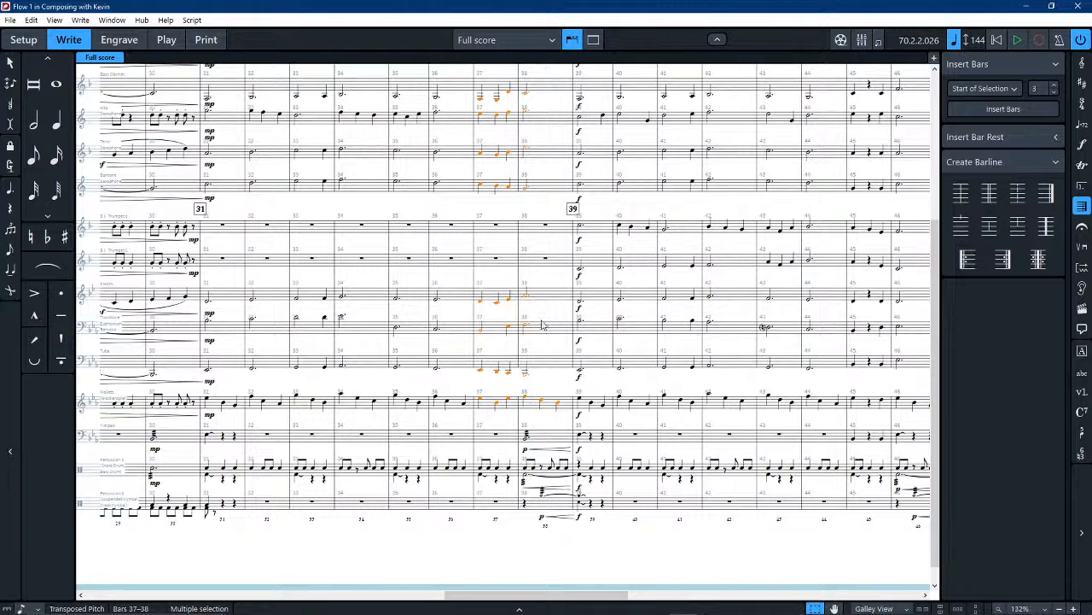
{"action": "key", "text": "shift+d"}
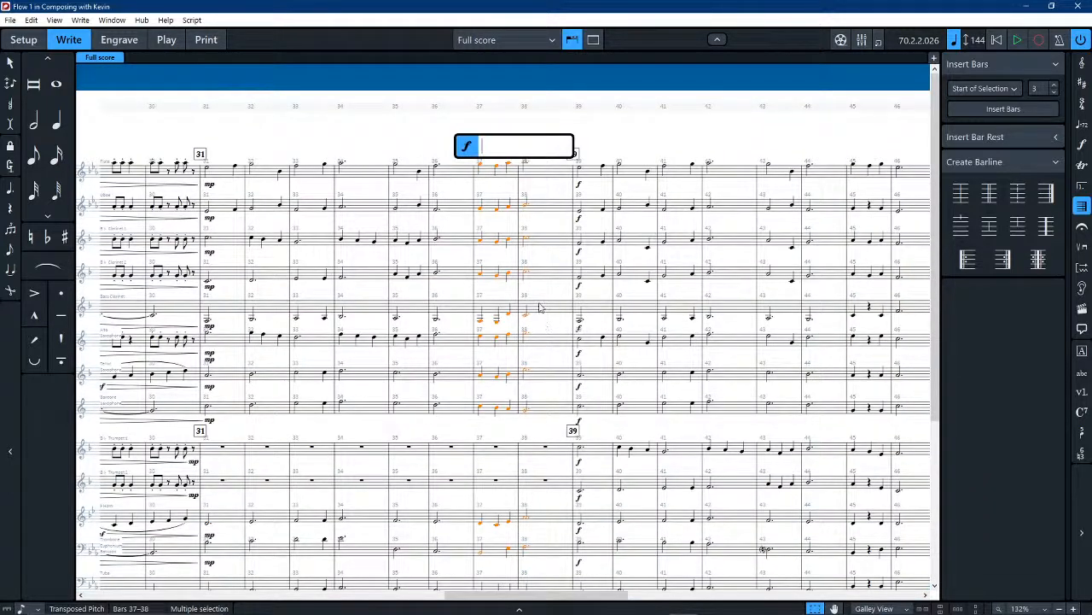
{"action": "key", "text": "Return"}
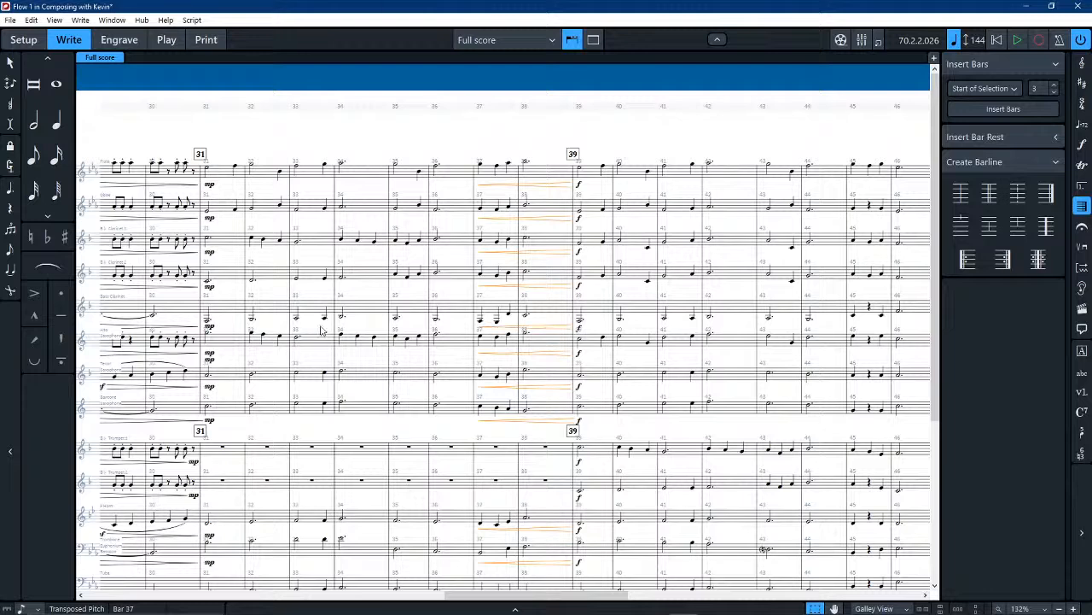
{"action": "key", "text": "Escape"}
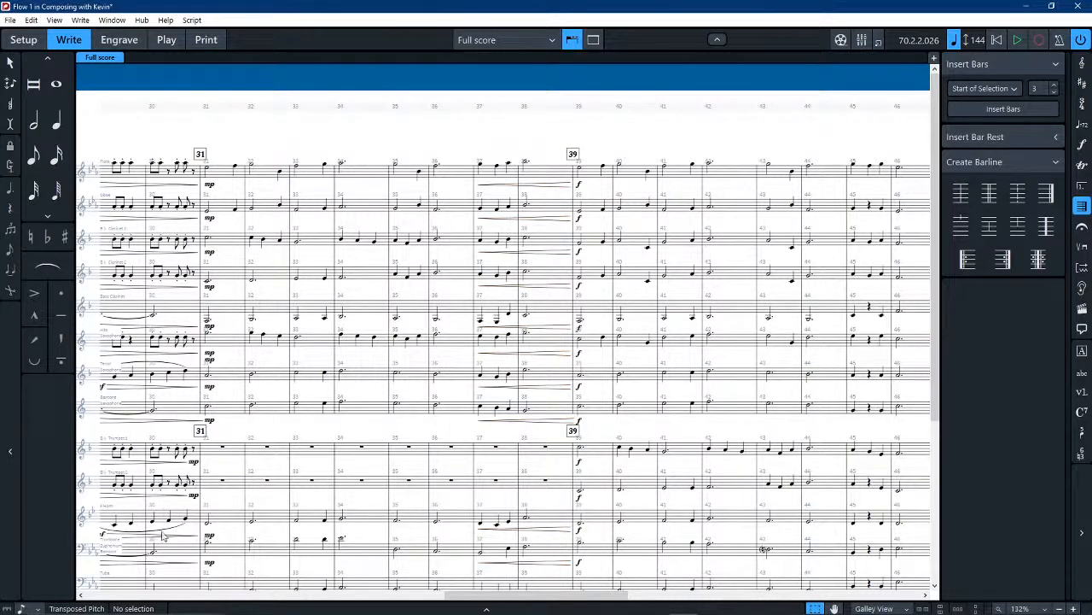
Step: Play the score back from bar 31 into bar 39 to hear the hairpins, and stop the playback
{"action": "left_click", "coordinate": [213, 456]}
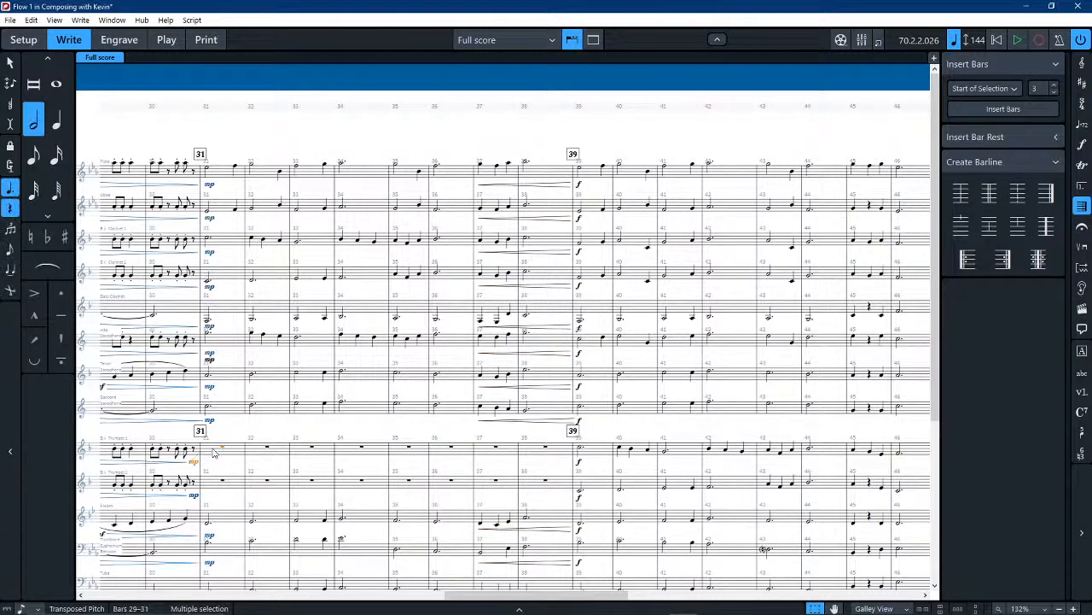
{"action": "key", "text": "space"}
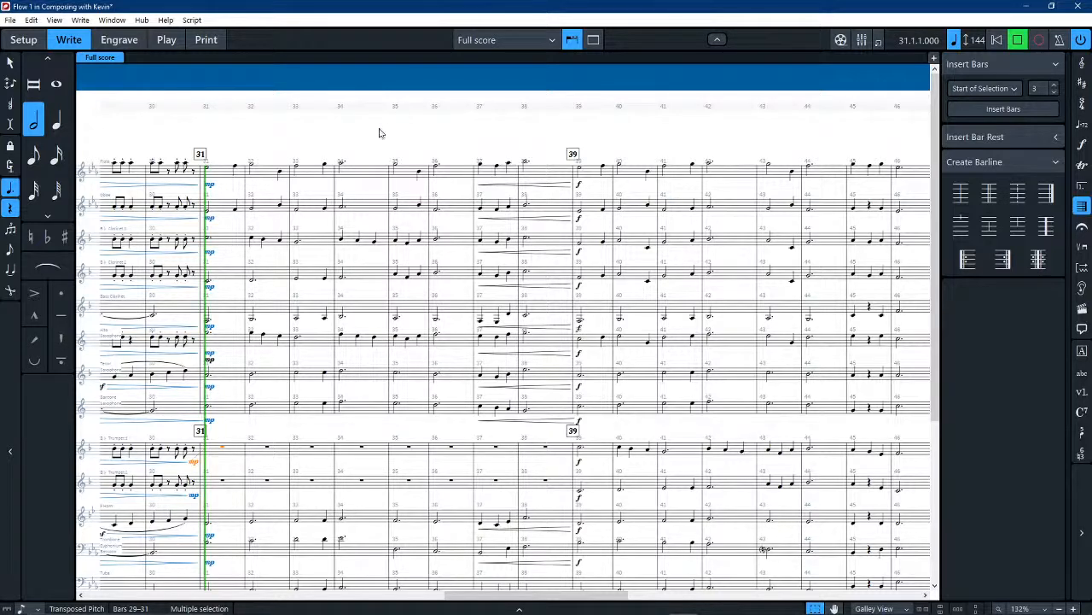
{"action": "key", "text": "Escape"}
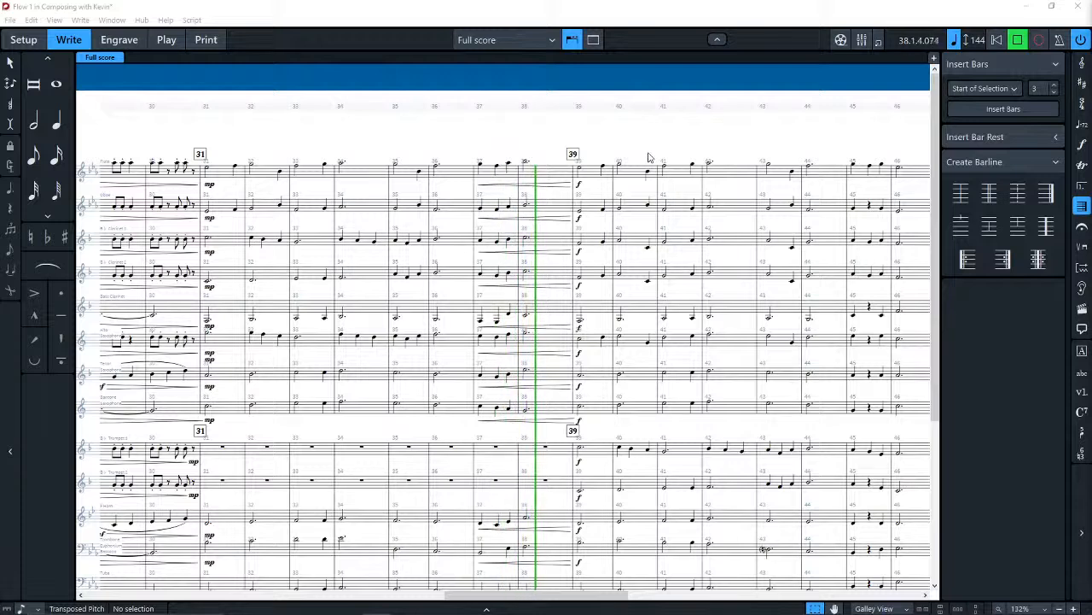
{"action": "left_click", "coordinate": [690, 436]}
{"action": "key", "text": "space"}
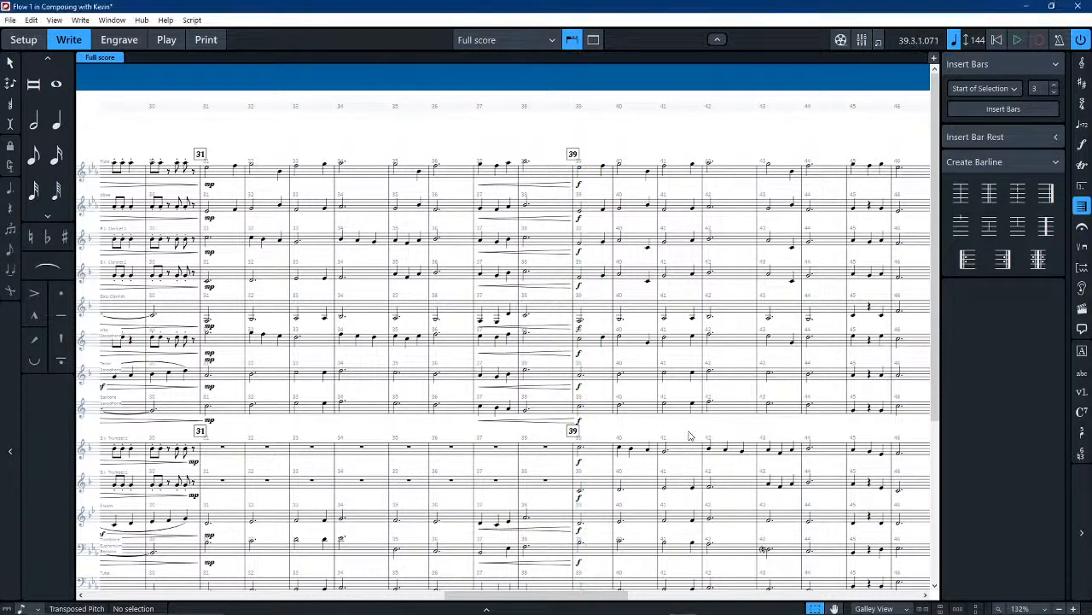
Step: Repeat the bar 62 snare pattern in bar 63 of the Percussion 1 staff, leaving out the bass drum notes
{"action": "scroll", "coordinate": [690, 436], "scroll_direction": "down", "scroll_amount": 6}
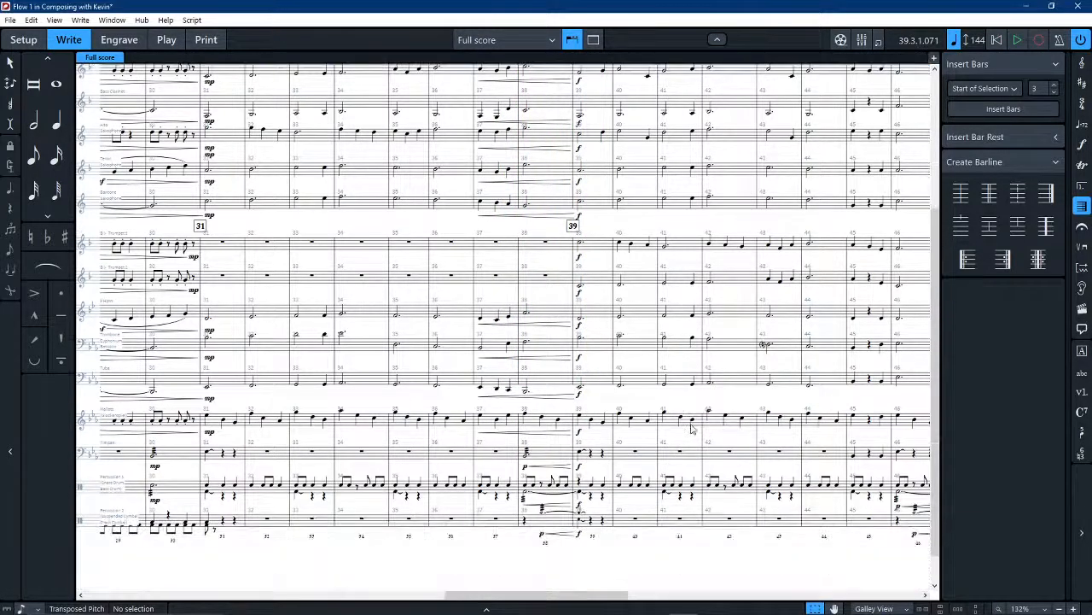
{"action": "scroll", "coordinate": [692, 430], "scroll_direction": "right", "scroll_amount": 5}
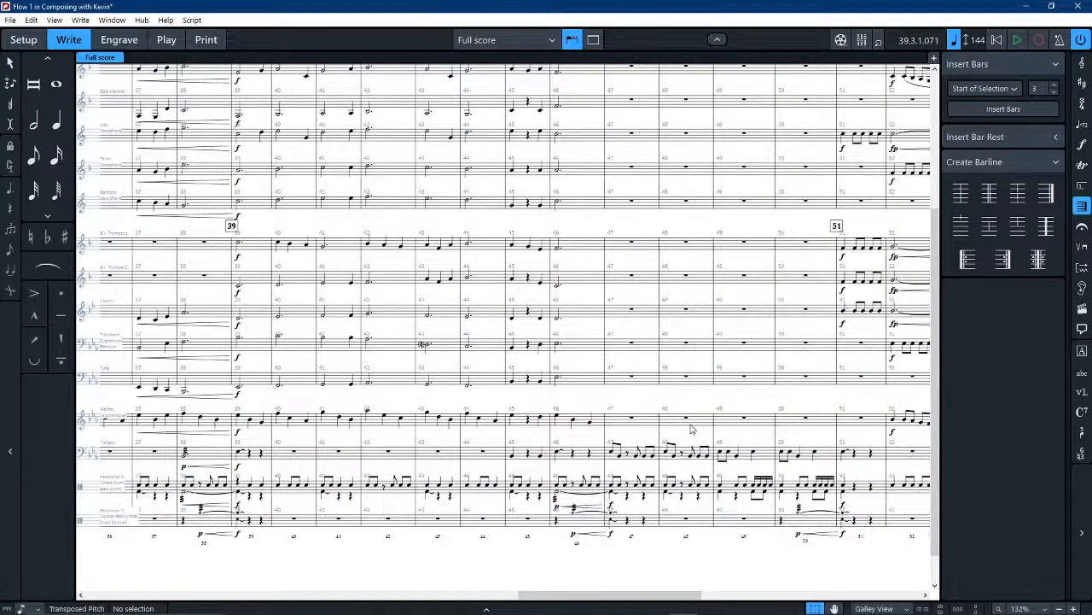
{"action": "scroll", "coordinate": [692, 429], "scroll_direction": "right", "scroll_amount": 3}
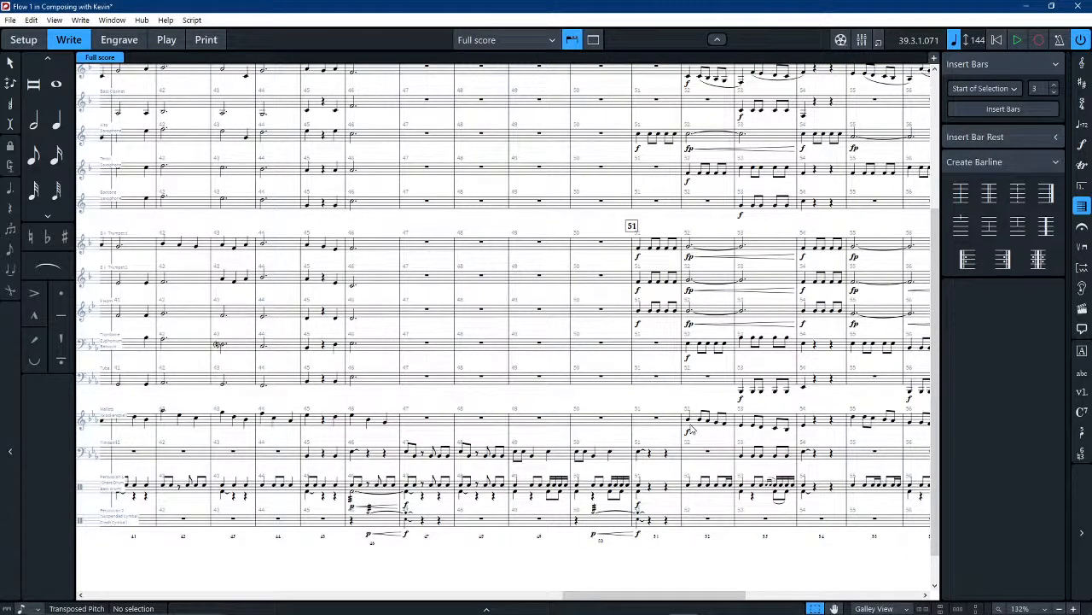
{"action": "scroll", "coordinate": [690, 429], "scroll_direction": "right", "scroll_amount": 9}
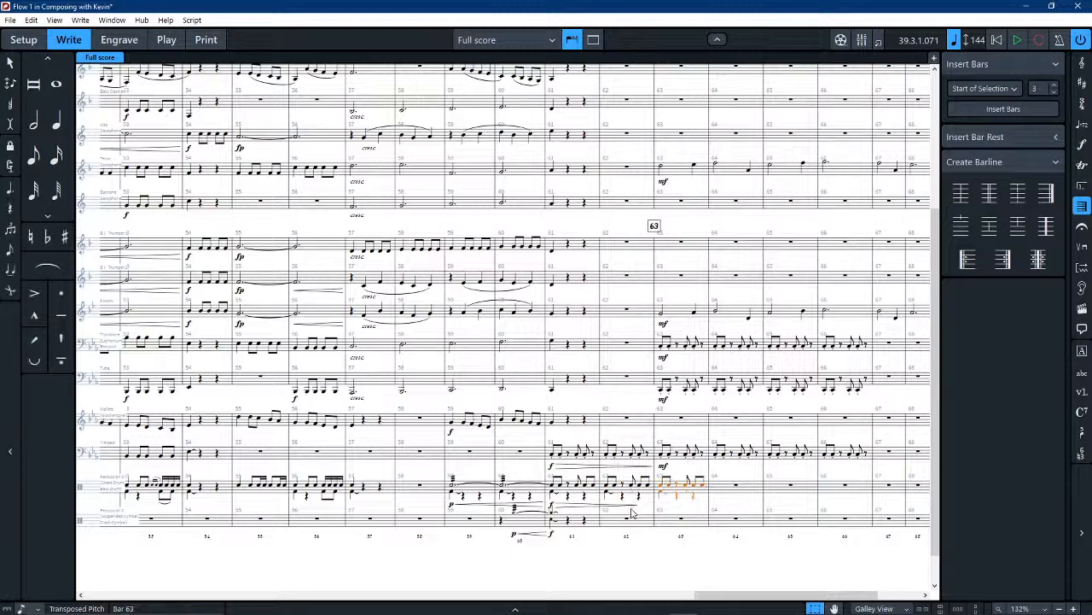
{"action": "key", "text": "Left"}
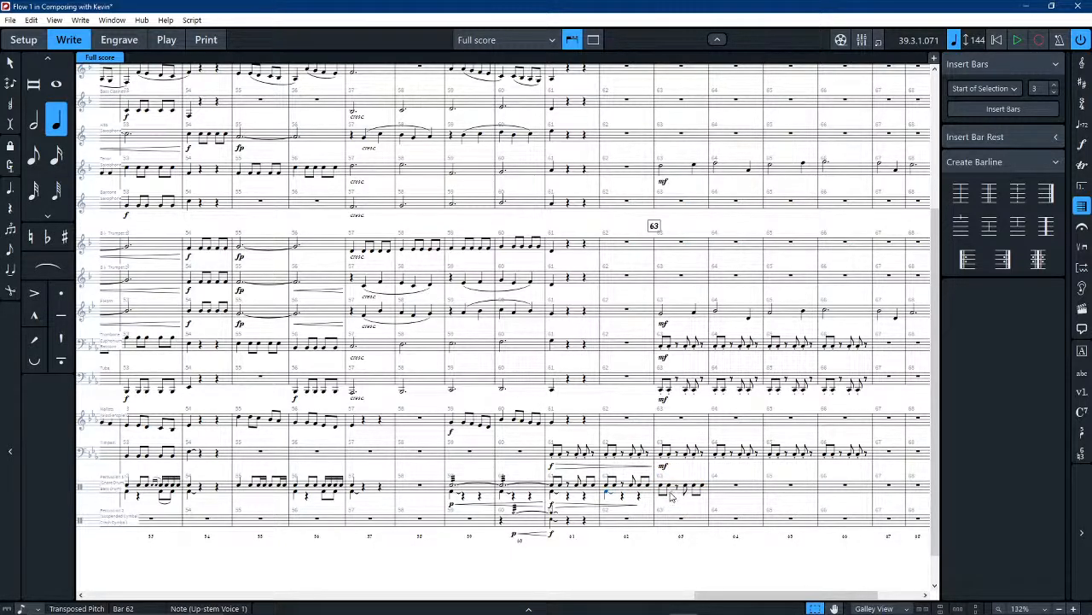
Step: Force the stems of the snare notes in bar 63 upward and repeat the pattern in bar 64
{"action": "left_click", "coordinate": [671, 496]}
{"action": "left_click", "coordinate": [522, 609]}
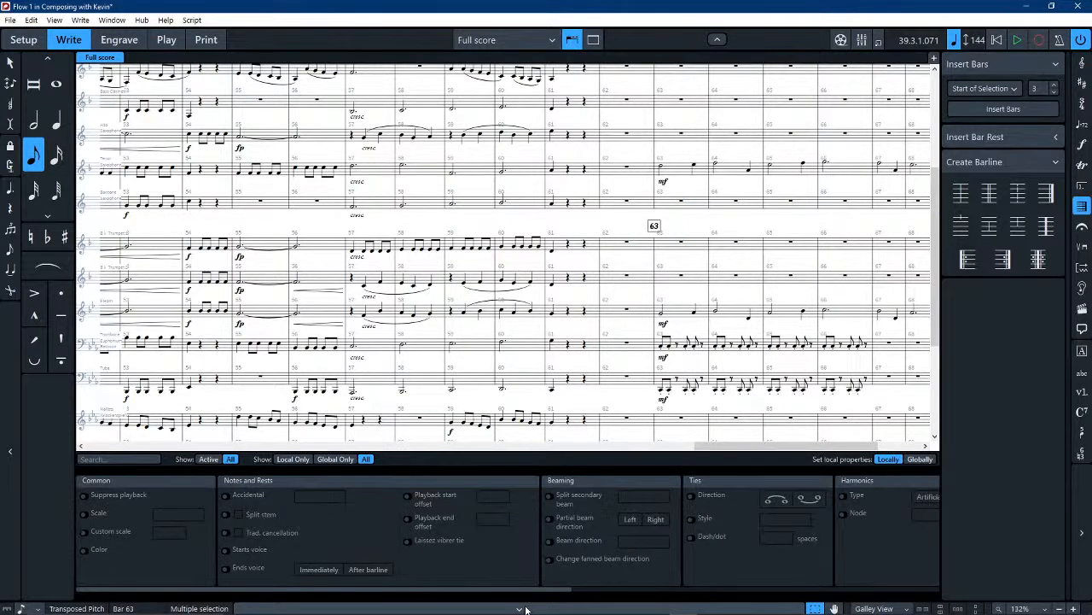
{"action": "left_click", "coordinate": [521, 608]}
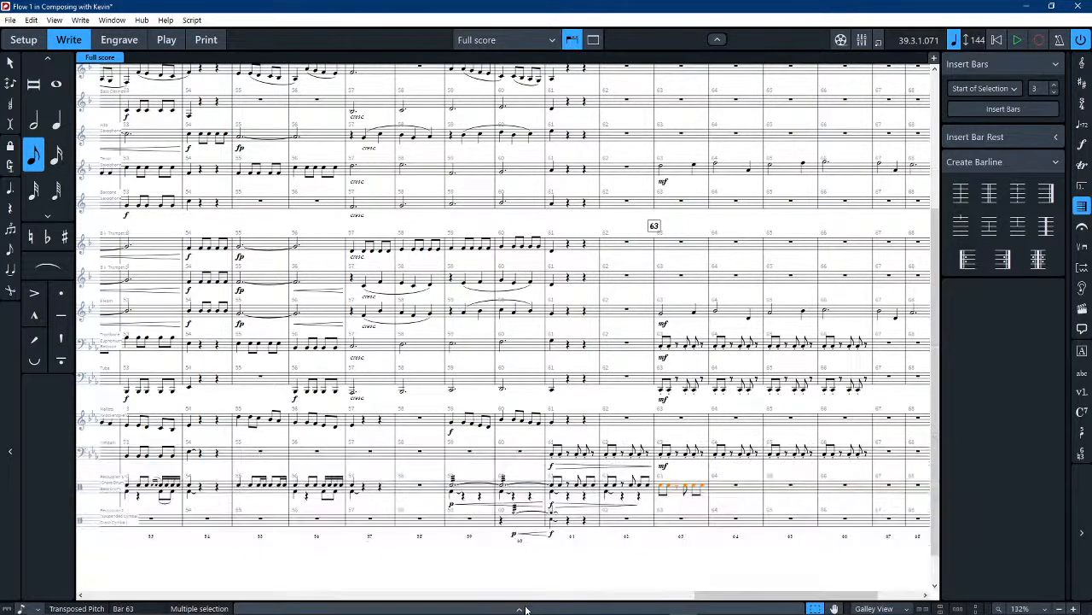
{"action": "left_click", "coordinate": [31, 20]}
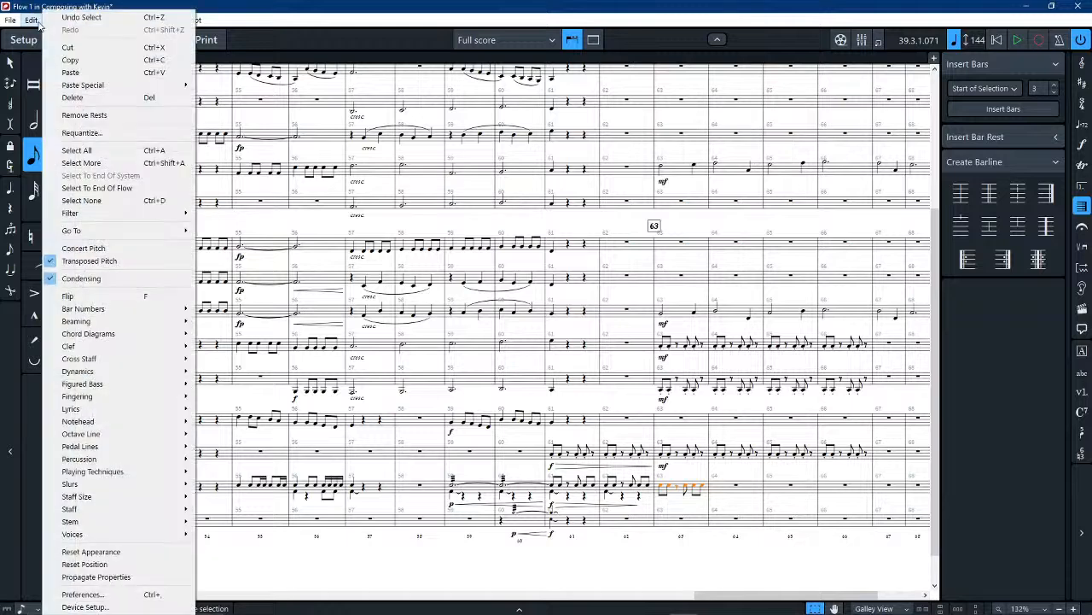
{"action": "left_click", "coordinate": [34, 20]}
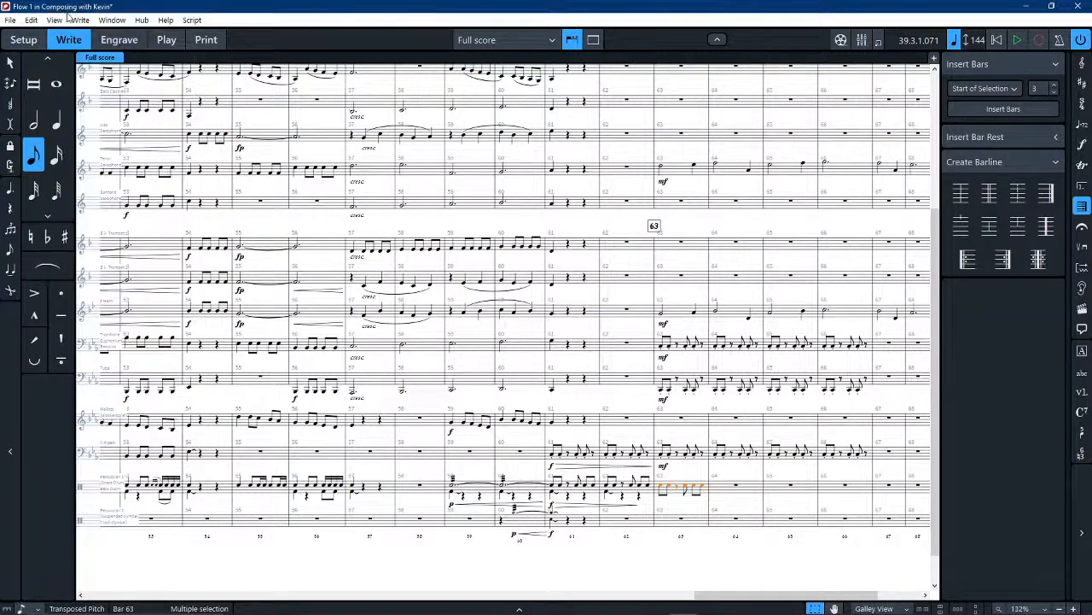
{"action": "left_click", "coordinate": [54, 19]}
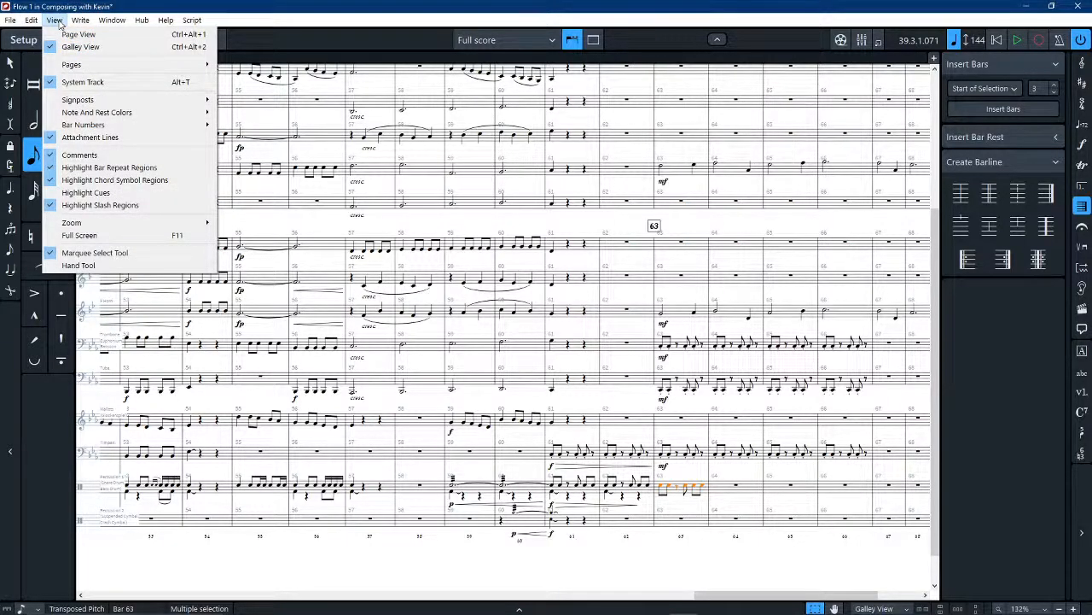
{"action": "mouse_move", "coordinate": [29, 22]}
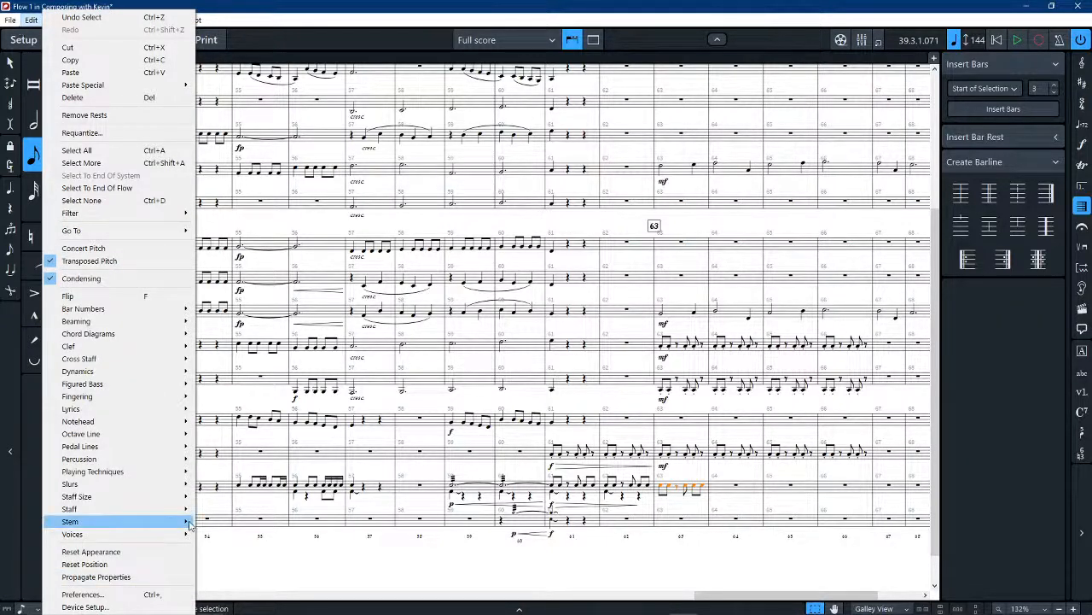
{"action": "mouse_move", "coordinate": [184, 522]}
{"action": "left_click", "coordinate": [228, 523]}
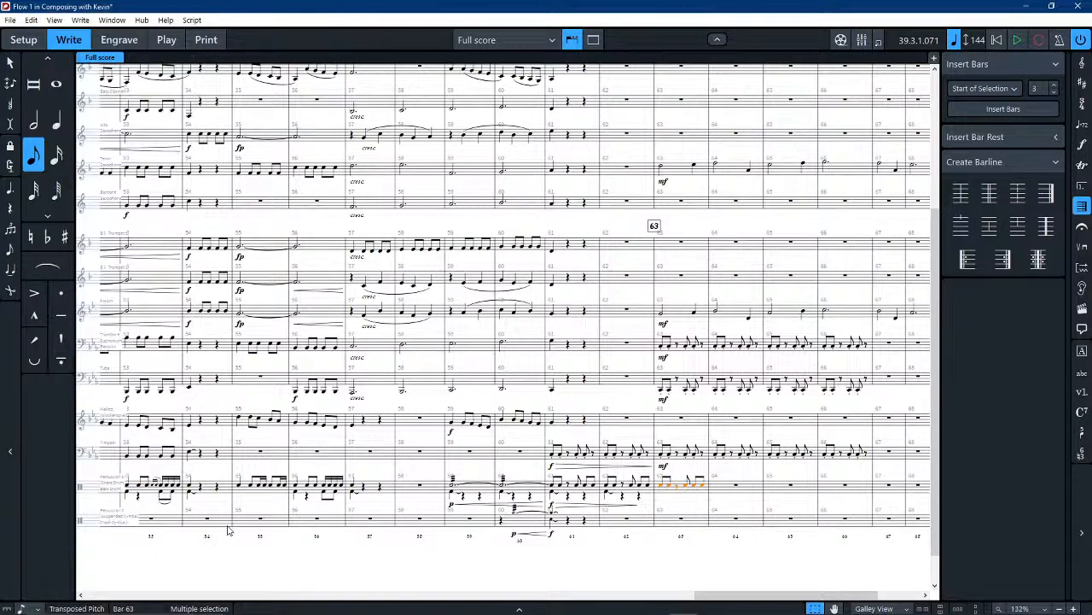
{"action": "left_click", "coordinate": [748, 486]}
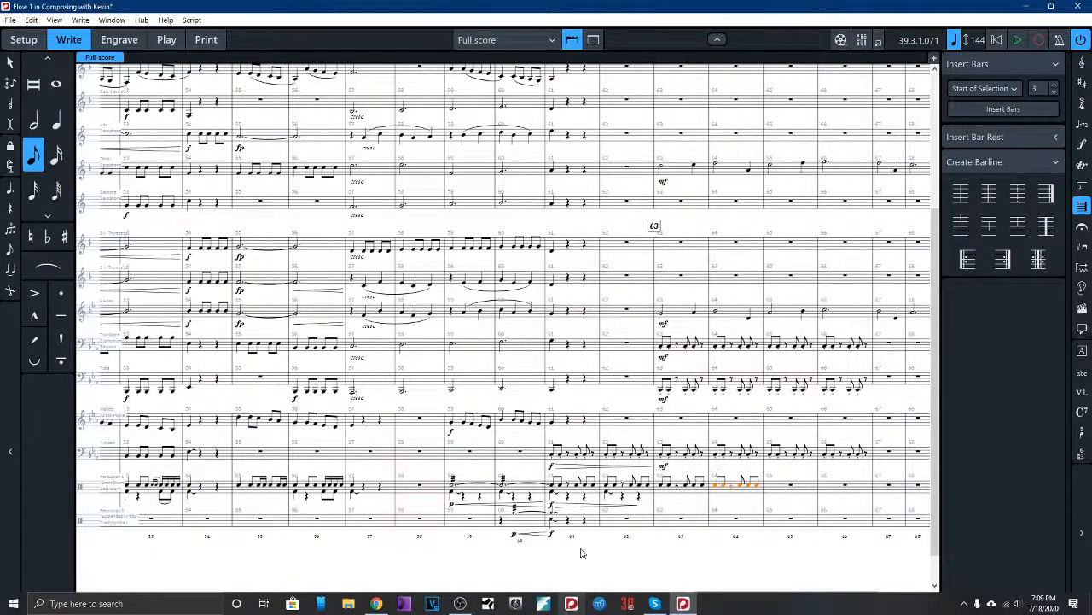
Step: Reduce the snare part from bar 63 onward to a single eighth note on beat one and mark it mf
{"action": "left_click", "coordinate": [665, 485]}
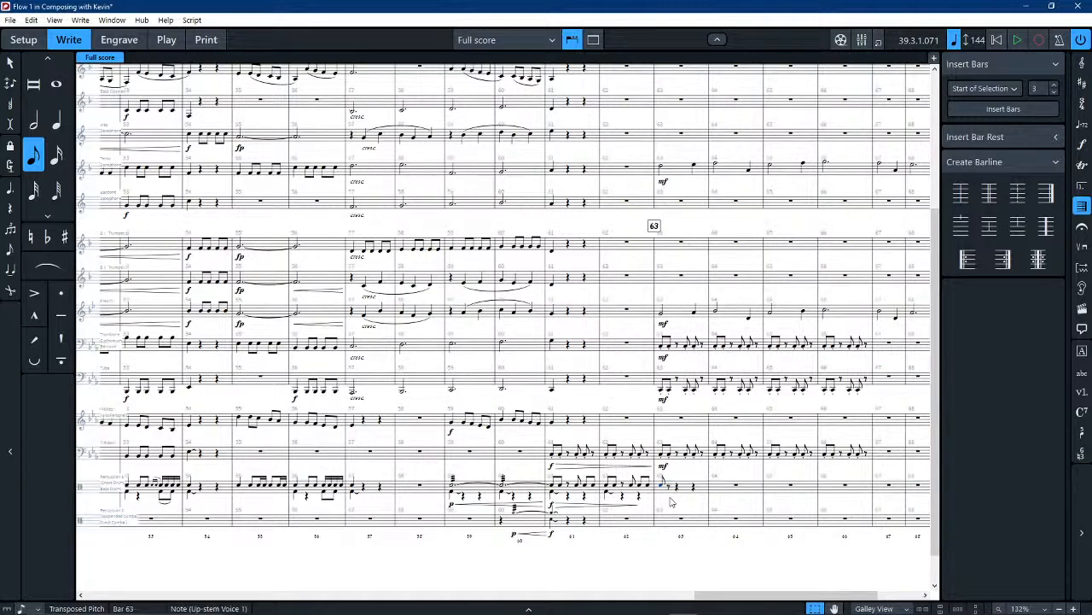
{"action": "left_click", "coordinate": [699, 567]}
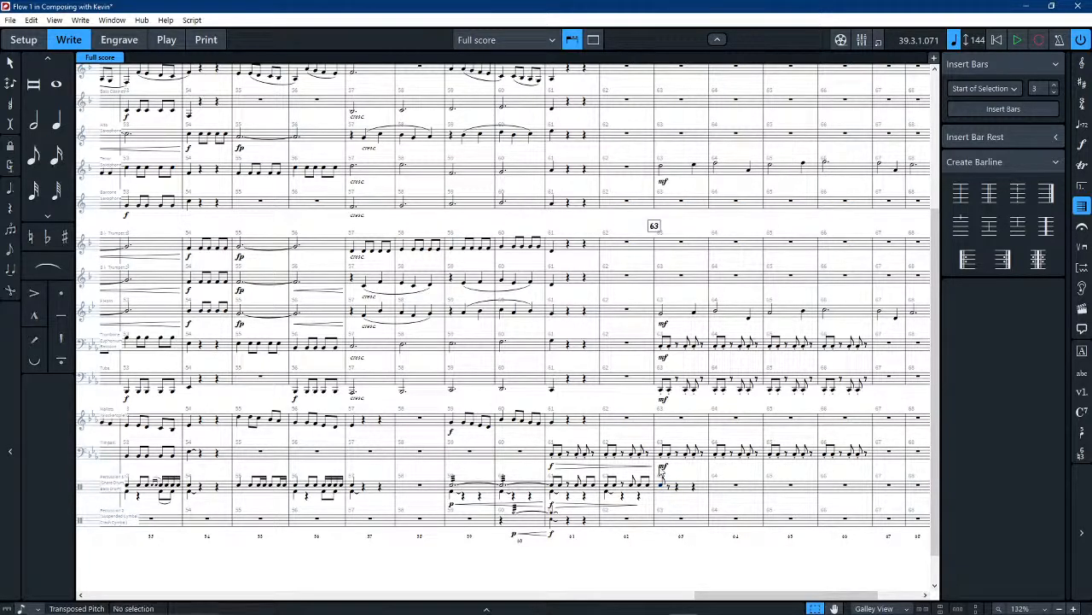
{"action": "left_click", "coordinate": [663, 468]}
{"action": "key", "text": "f"}
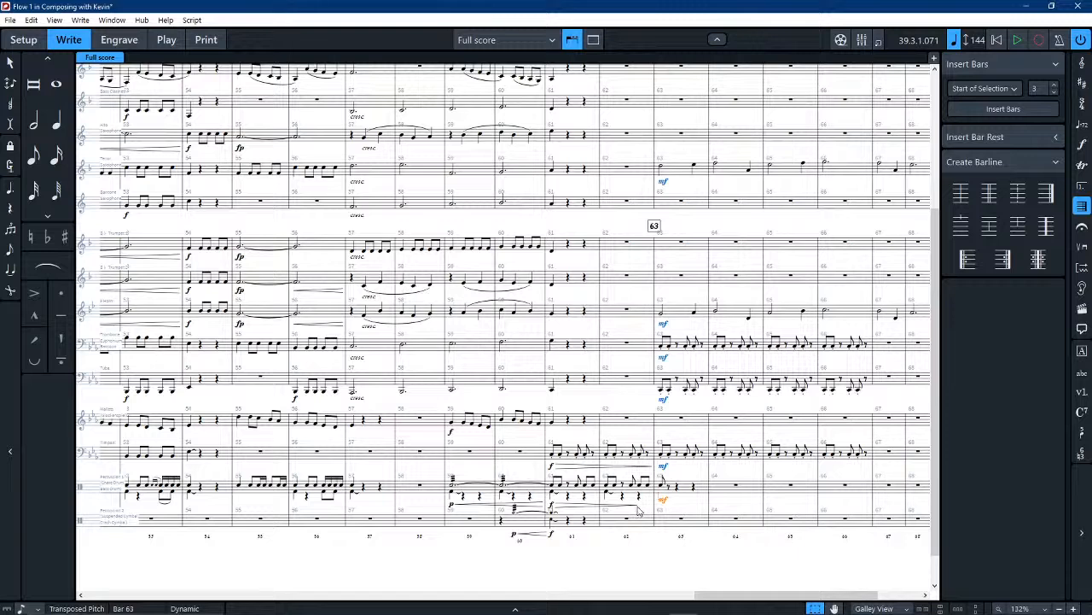
Step: Extend the Percussion 1 hairpin that starts in bar 61 to the end of bar 62, up to the mf
{"action": "left_click", "coordinate": [637, 506]}
{"action": "left_click_drag", "start_coordinate": [644, 510], "coordinate": [655, 511]}
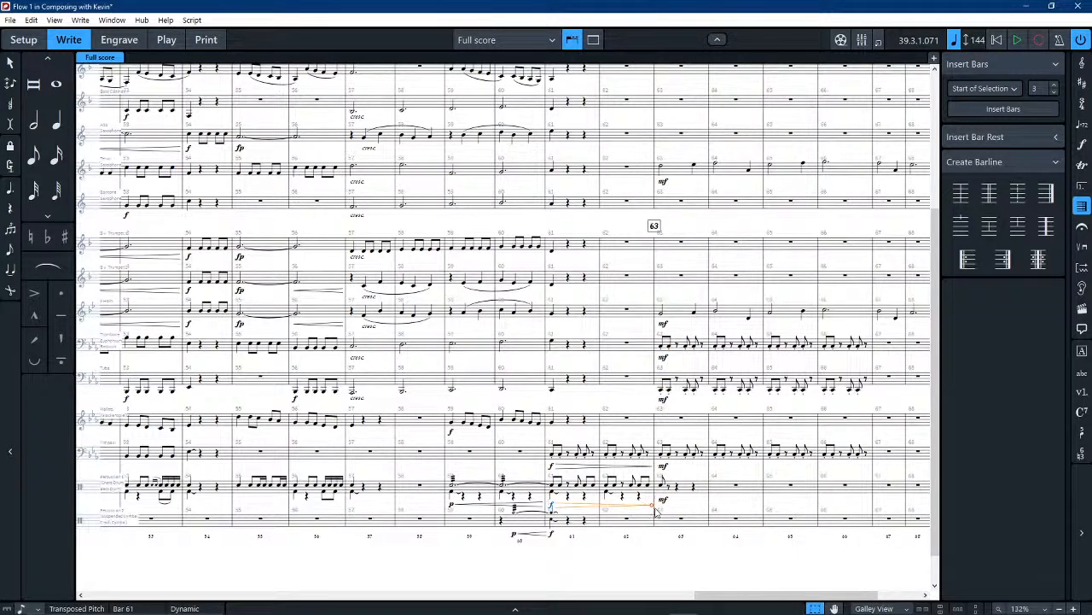
{"action": "left_click", "coordinate": [663, 502]}
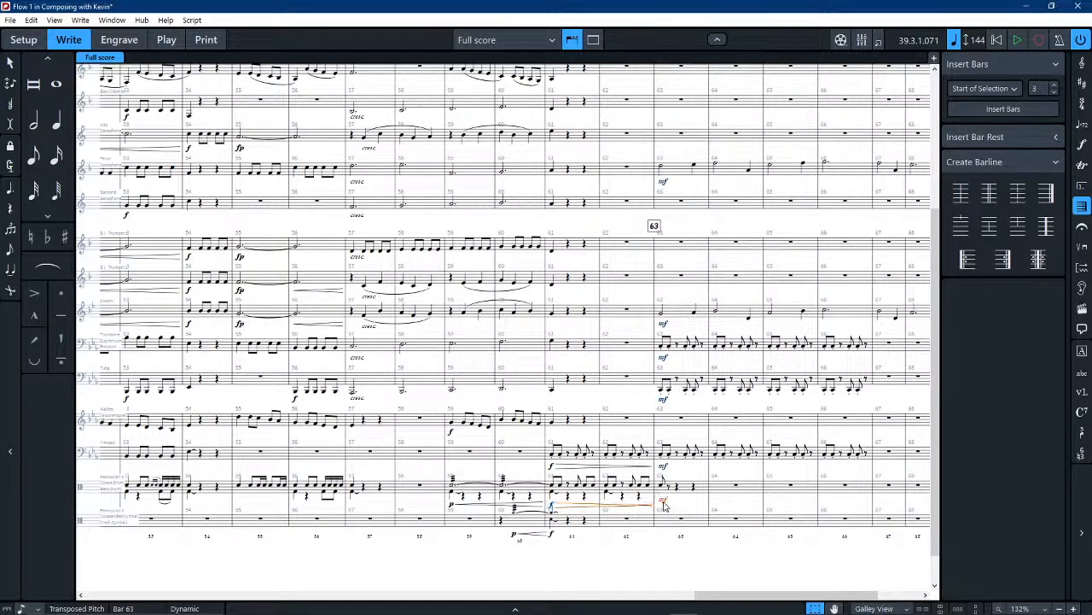
{"action": "left_click", "coordinate": [686, 514]}
{"action": "left_click", "coordinate": [454, 562]}
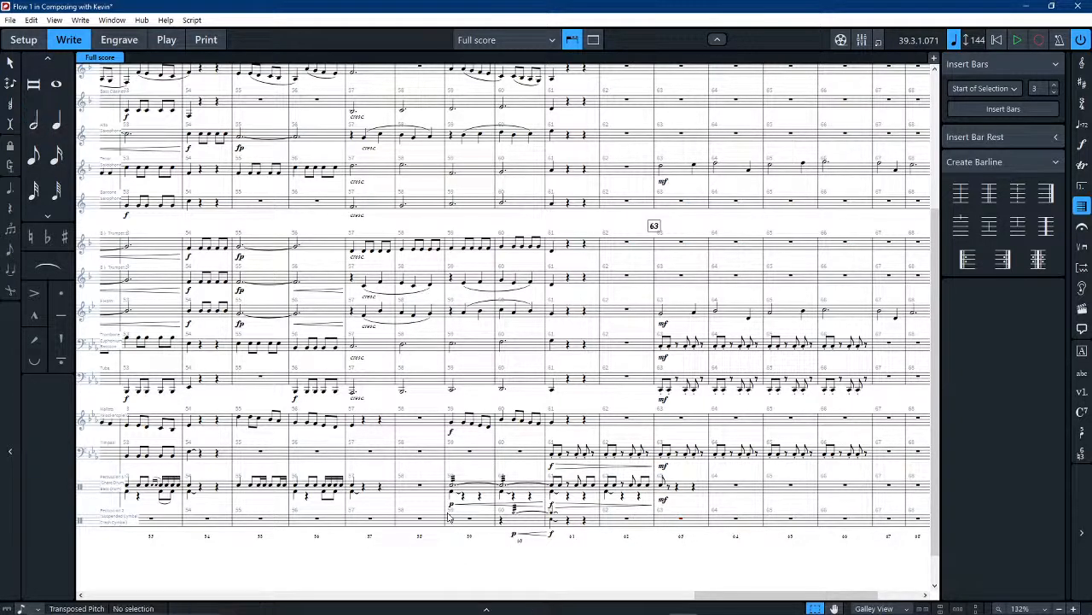
Step: Play the score back from bar 58 into bar 66 and stop the playback
{"action": "left_click", "coordinate": [413, 418]}
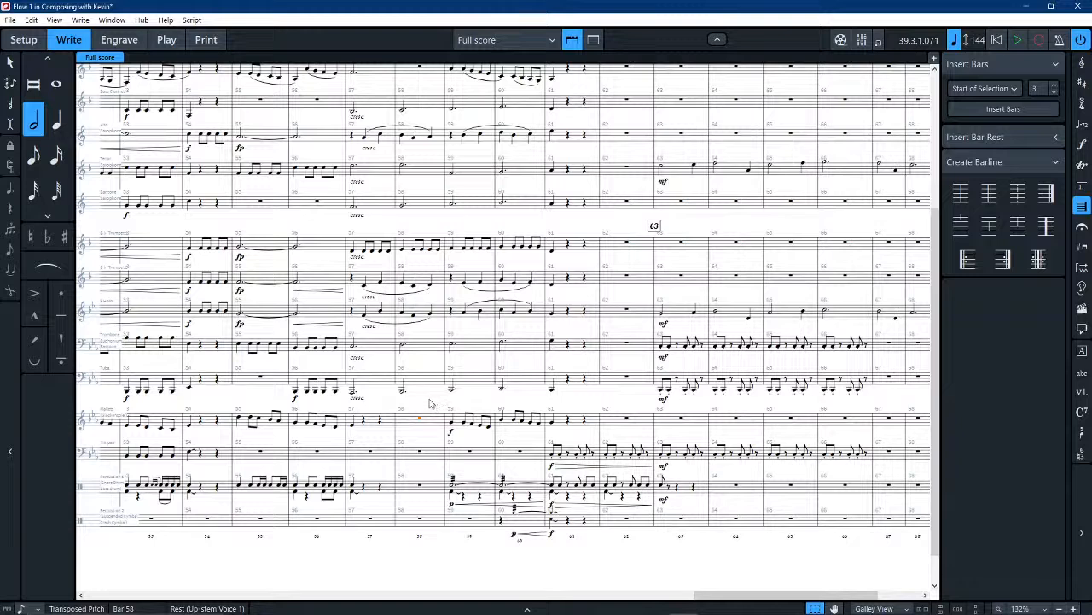
{"action": "key", "text": "p"}
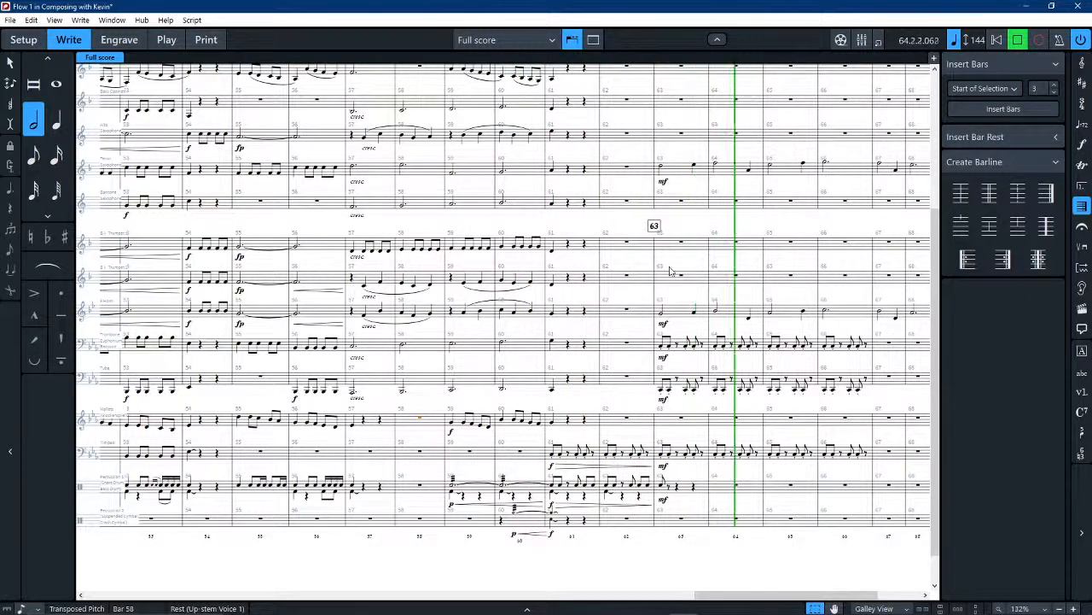
{"action": "left_click", "coordinate": [882, 398]}
{"action": "key", "text": "space"}
Step: Copy the tenor saxophone melody of bars 63 to 69, including its mf, into the Clarinet 1 and Clarinet 2 staves
{"action": "scroll", "coordinate": [809, 378], "scroll_direction": "right", "scroll_amount": 3}
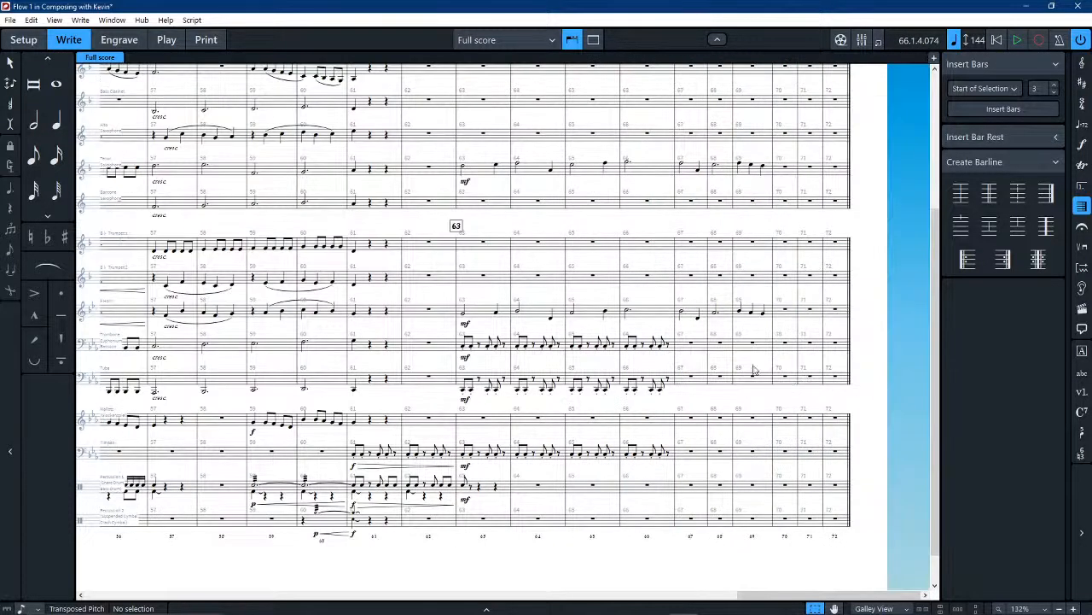
{"action": "scroll", "coordinate": [742, 365], "scroll_direction": "up", "scroll_amount": 3}
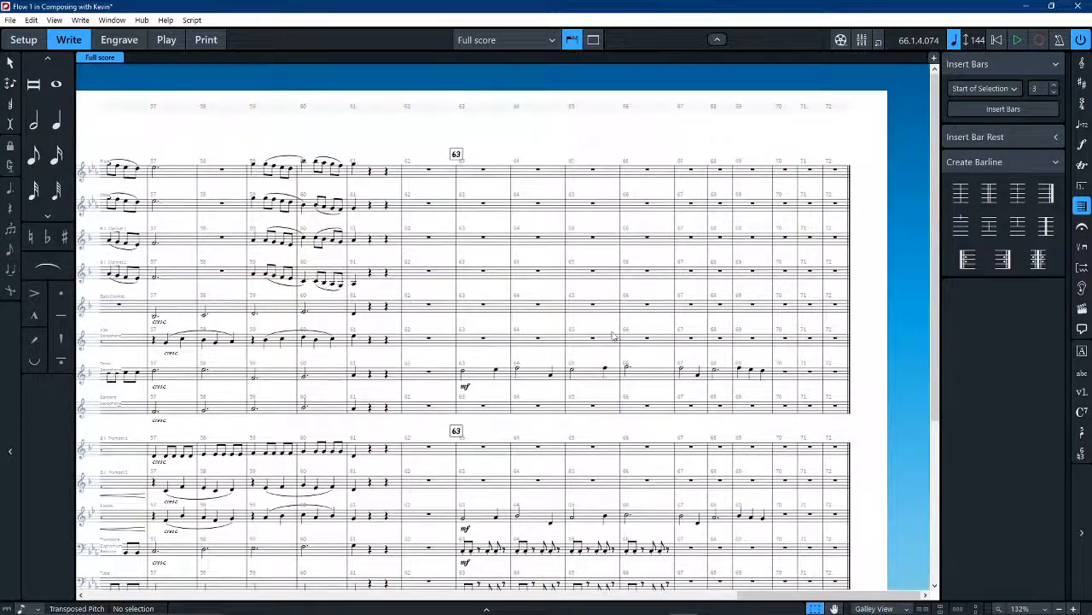
{"action": "left_click", "coordinate": [469, 385]}
{"action": "left_click", "coordinate": [732, 378], "text": "shift"}
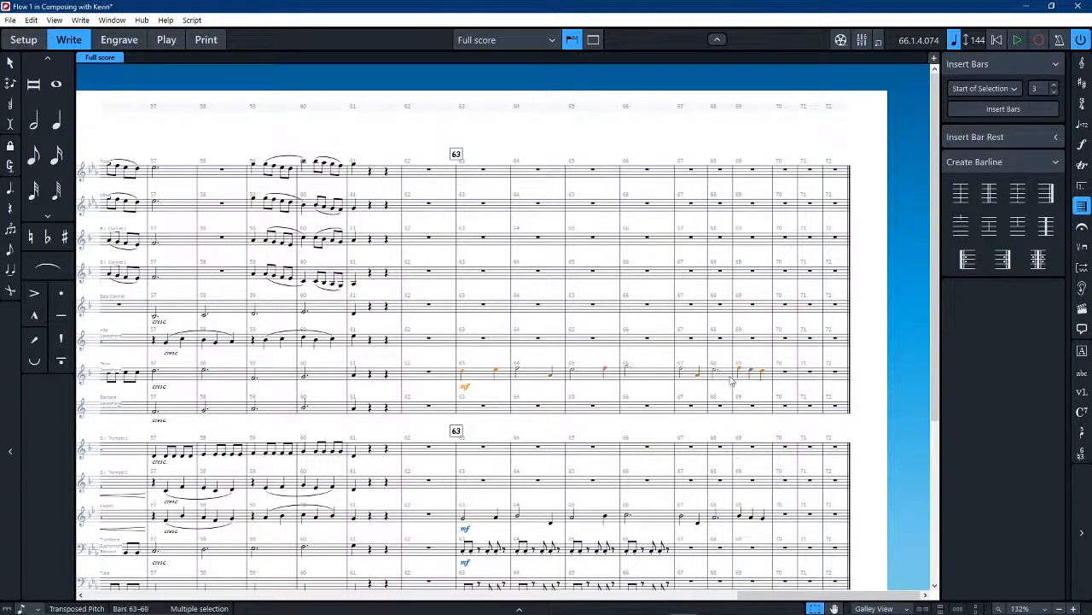
{"action": "left_click", "coordinate": [474, 245]}
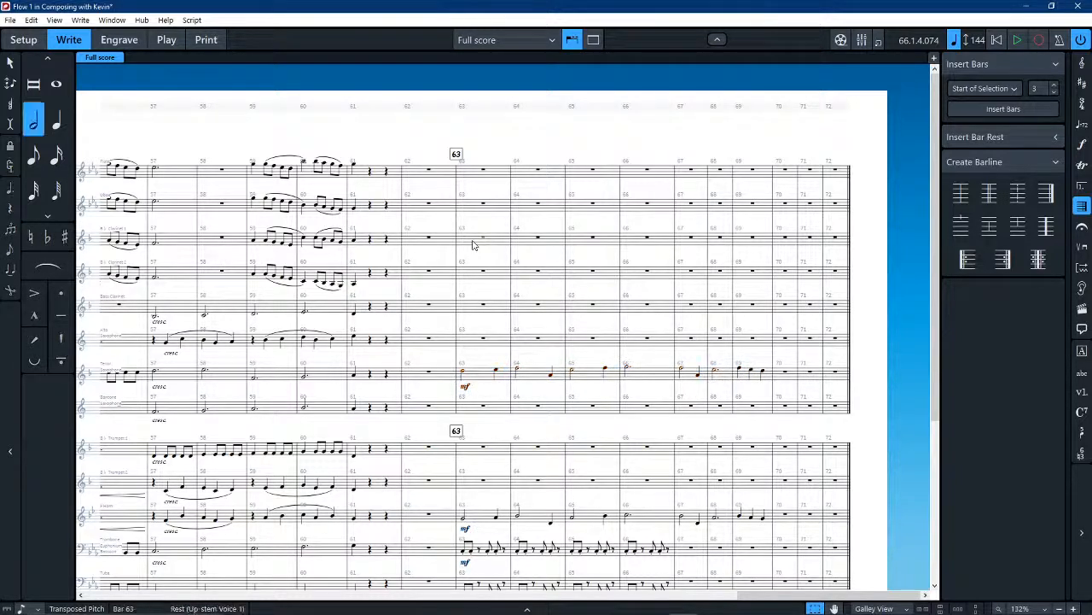
{"action": "key", "text": "ctrl+v"}
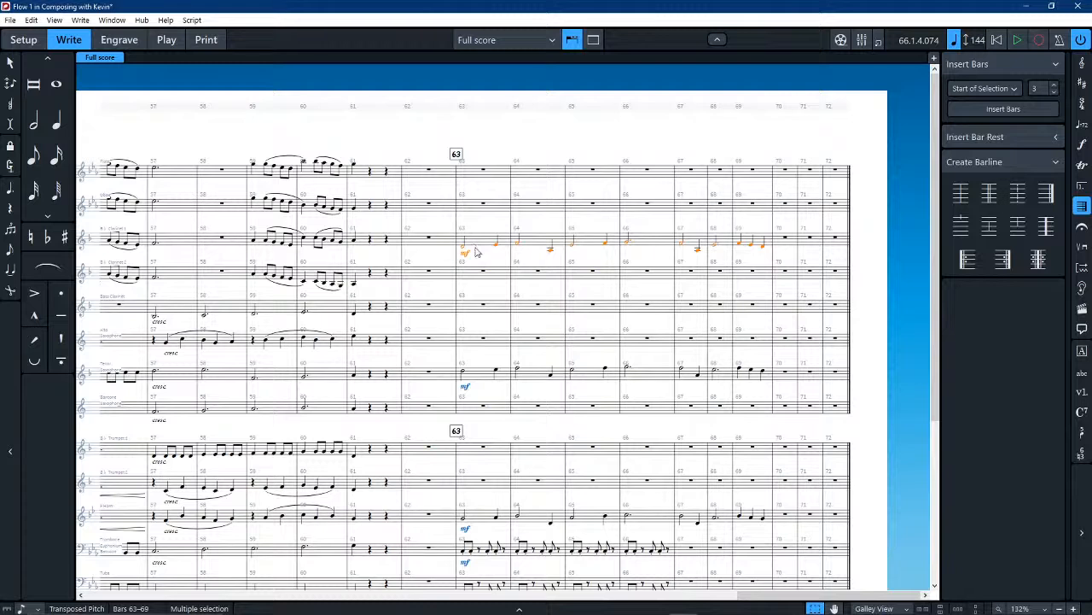
{"action": "left_click", "coordinate": [472, 280]}
{"action": "key", "text": "ctrl+v"}
Step: Copy the trombone accompaniment of bars 63 to 66, including its mf, into the bass clarinet and baritone saxophone staves
{"action": "scroll", "coordinate": [657, 360], "scroll_direction": "down", "scroll_amount": 1}
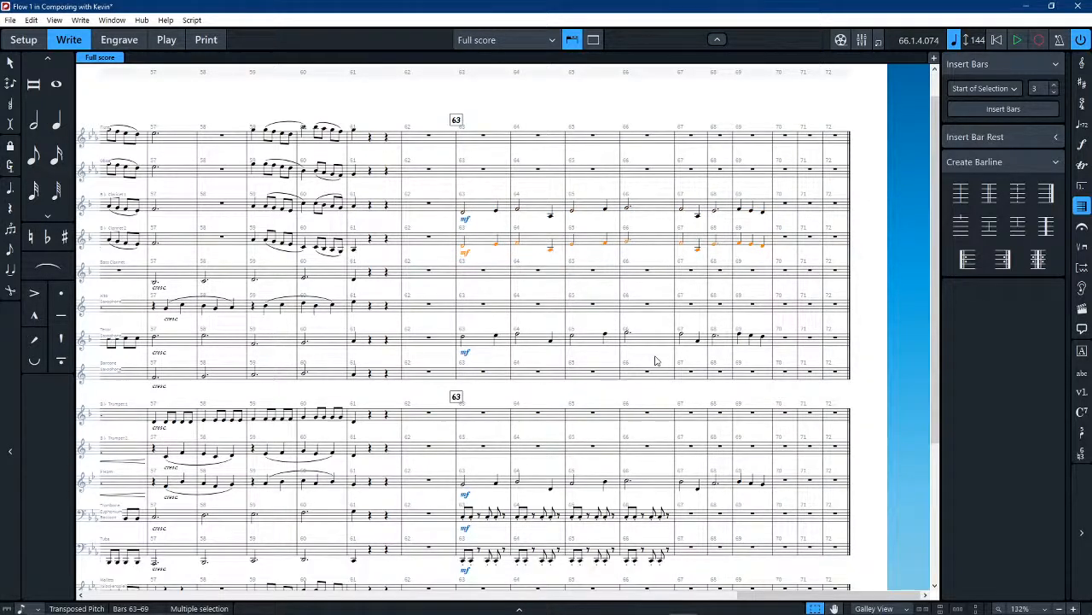
{"action": "left_click", "coordinate": [483, 527]}
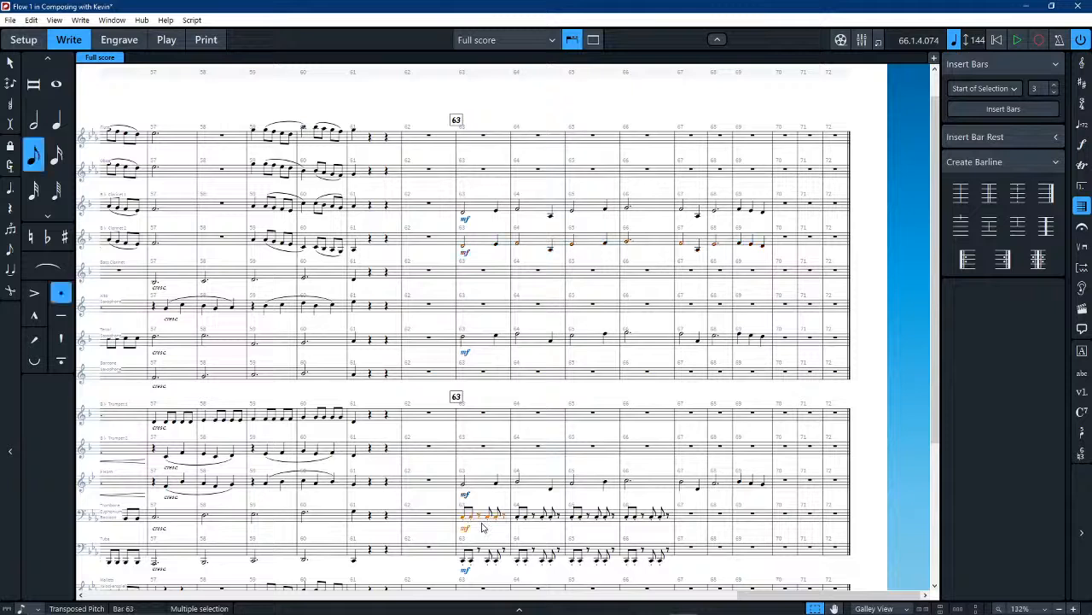
{"action": "left_click", "coordinate": [670, 522], "text": "shift"}
{"action": "left_click", "coordinate": [465, 273], "text": "alt"}
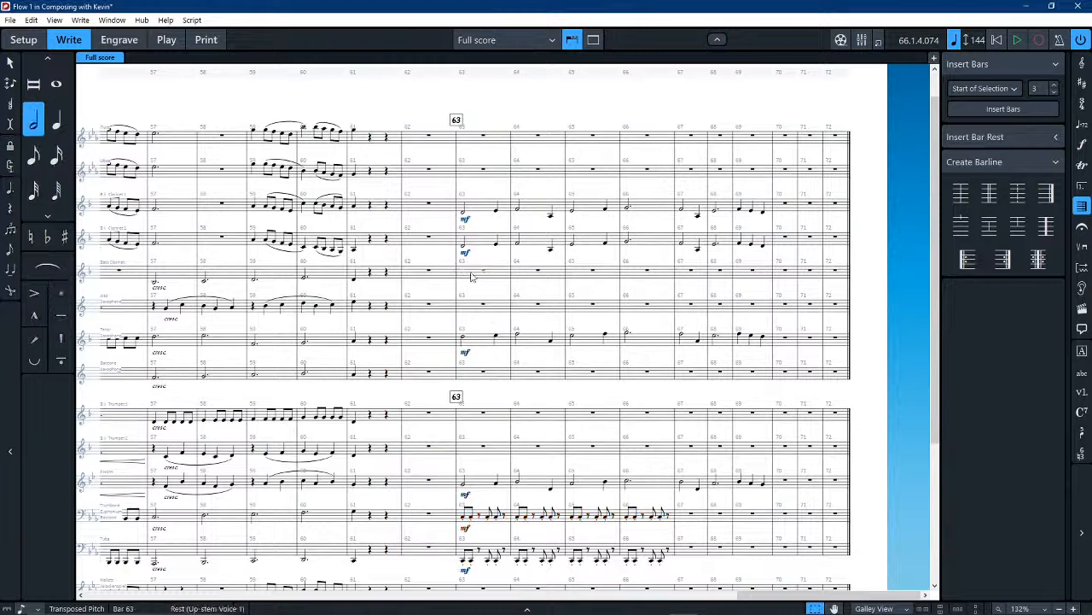
{"action": "left_click", "coordinate": [477, 375], "text": "alt"}
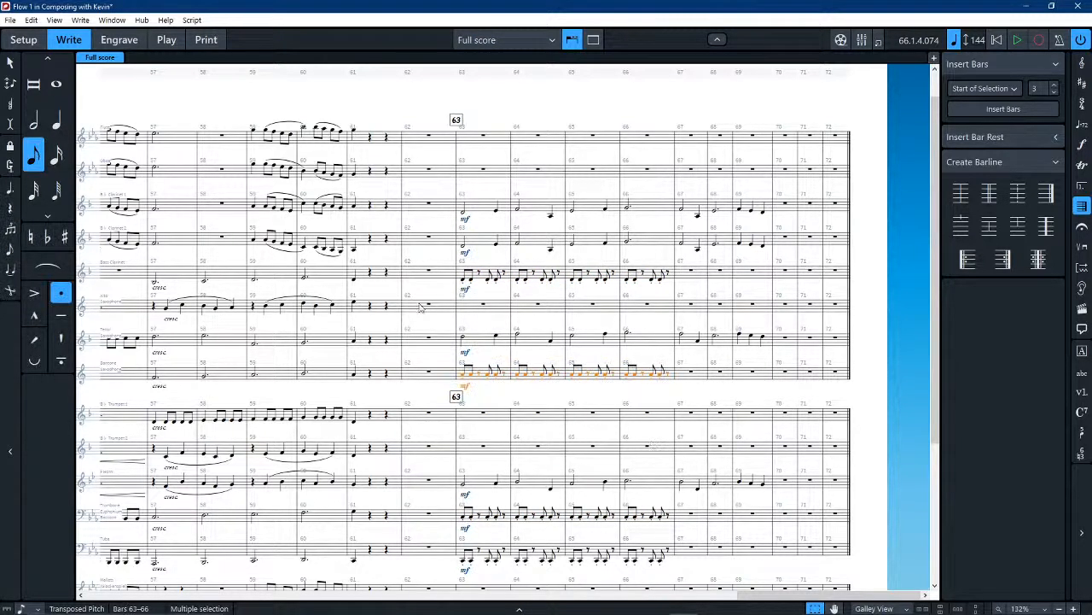
Step: Repeat the bar 66 accompaniment through bars 67 to 69 in the trombone, tuba, timpani, baritone saxophone and bass clarinet
{"action": "scroll", "coordinate": [473, 484], "scroll_direction": "down", "scroll_amount": 3}
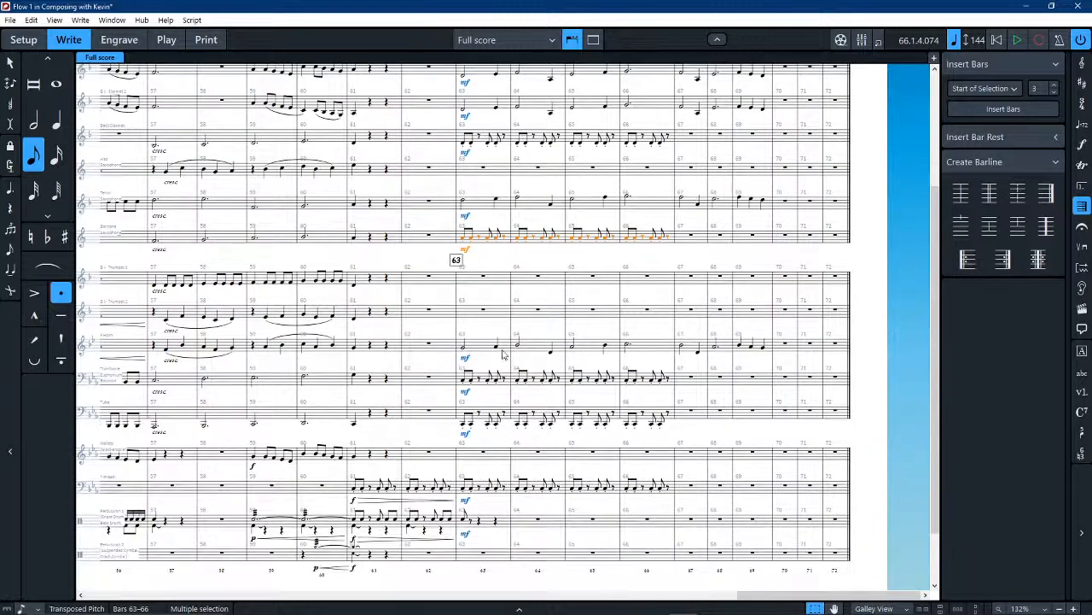
{"action": "scroll", "coordinate": [562, 355], "scroll_direction": "up", "scroll_amount": 1}
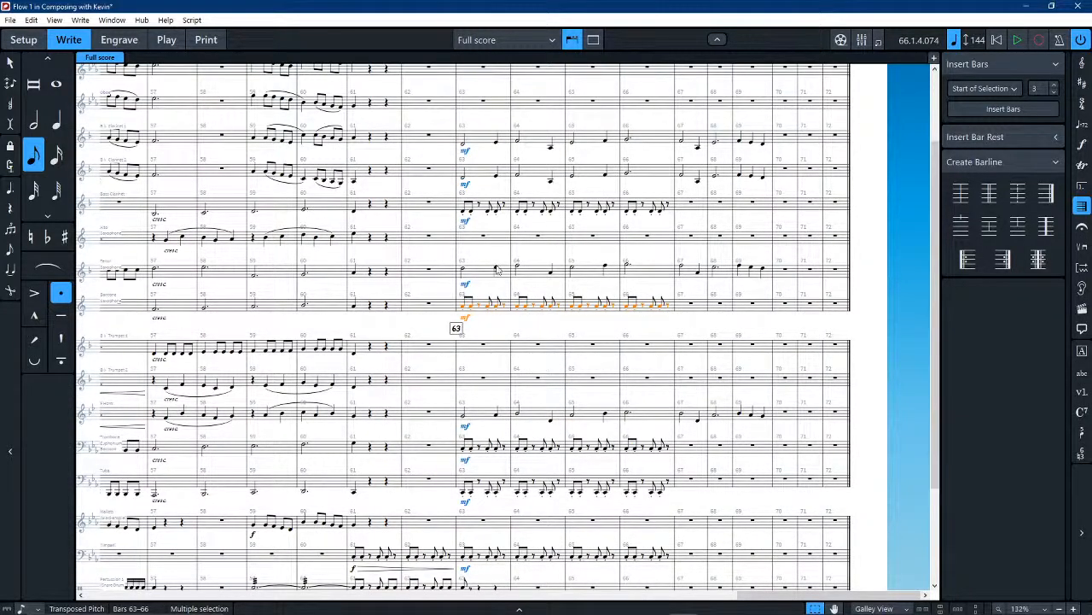
{"action": "scroll", "coordinate": [494, 222], "scroll_direction": "up", "scroll_amount": 1}
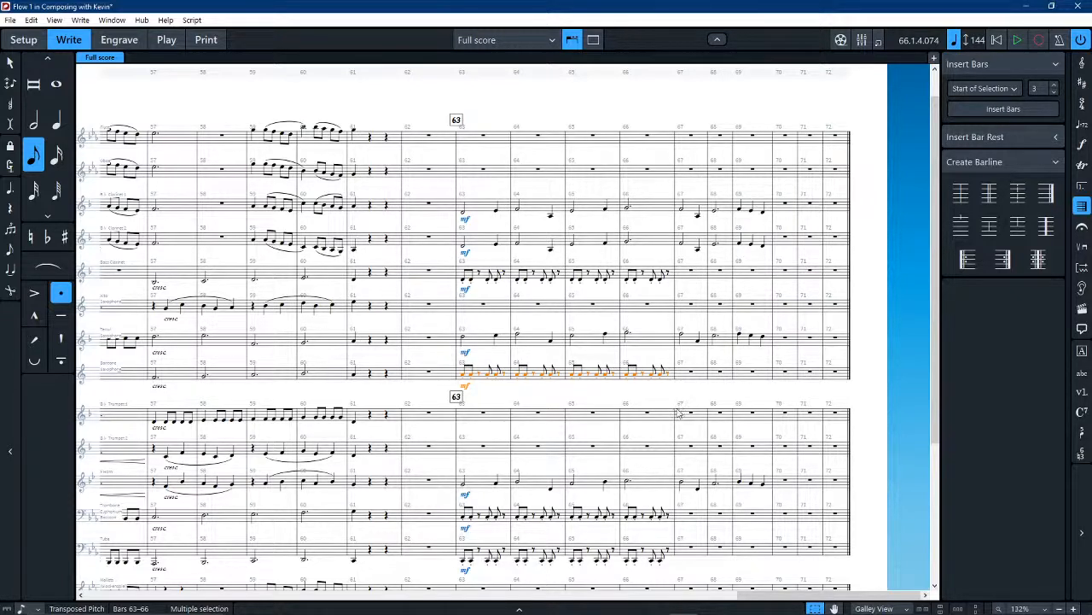
{"action": "scroll", "coordinate": [584, 450], "scroll_direction": "down", "scroll_amount": 2}
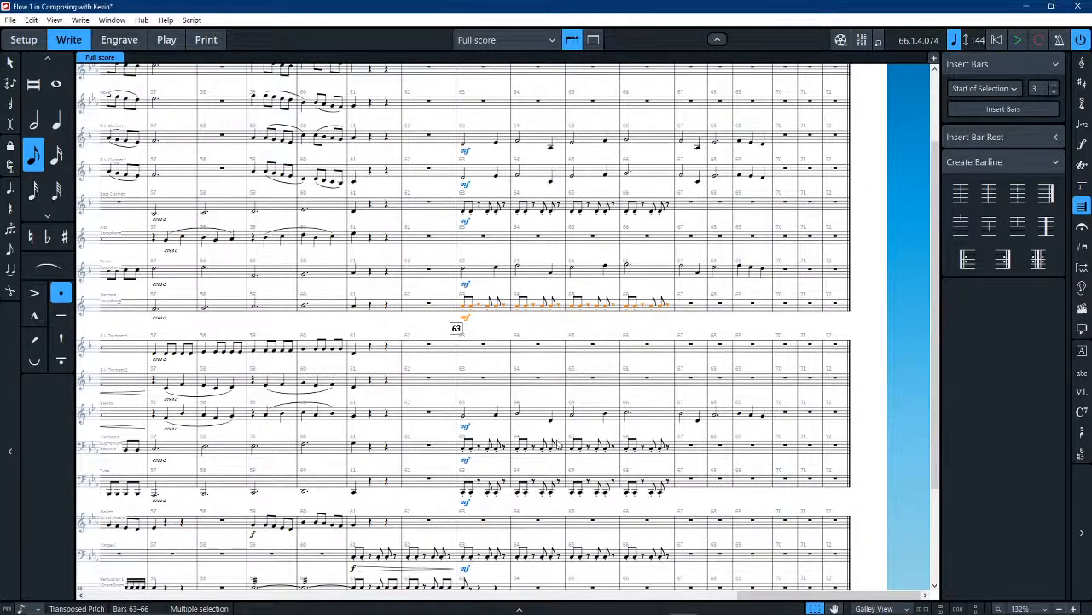
{"action": "left_click", "coordinate": [649, 450]}
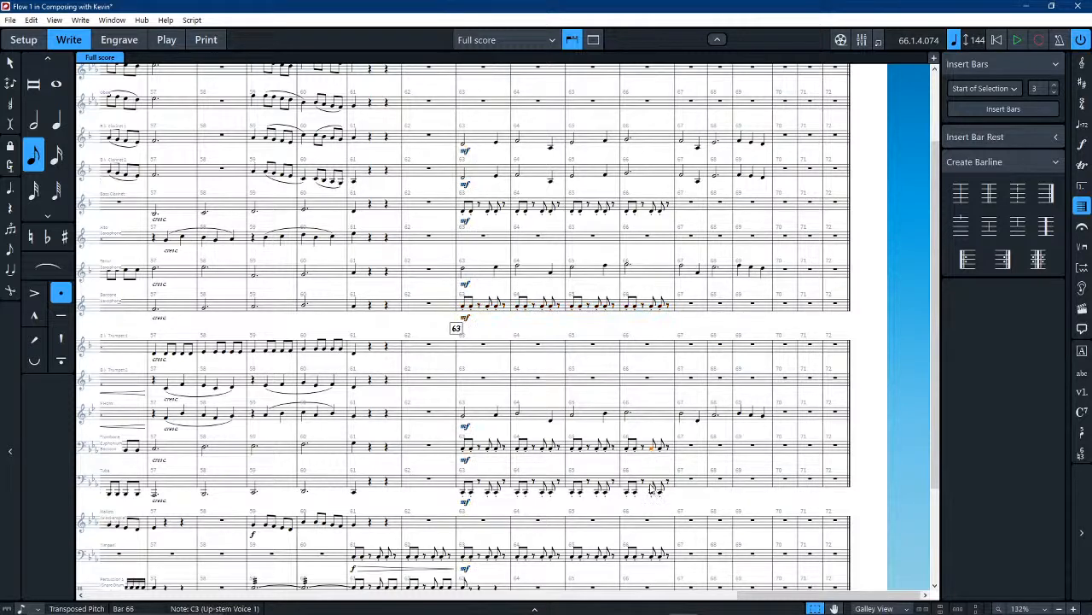
{"action": "left_click", "coordinate": [650, 485]}
{"action": "left_click", "coordinate": [649, 566], "text": "ctrl"}
{"action": "left_click", "coordinate": [649, 309], "text": "ctrl"}
{"action": "left_click", "coordinate": [640, 207], "text": "ctrl"}
{"action": "key", "text": "r"}
{"action": "key", "text": "r"}
{"action": "key", "text": "r"}
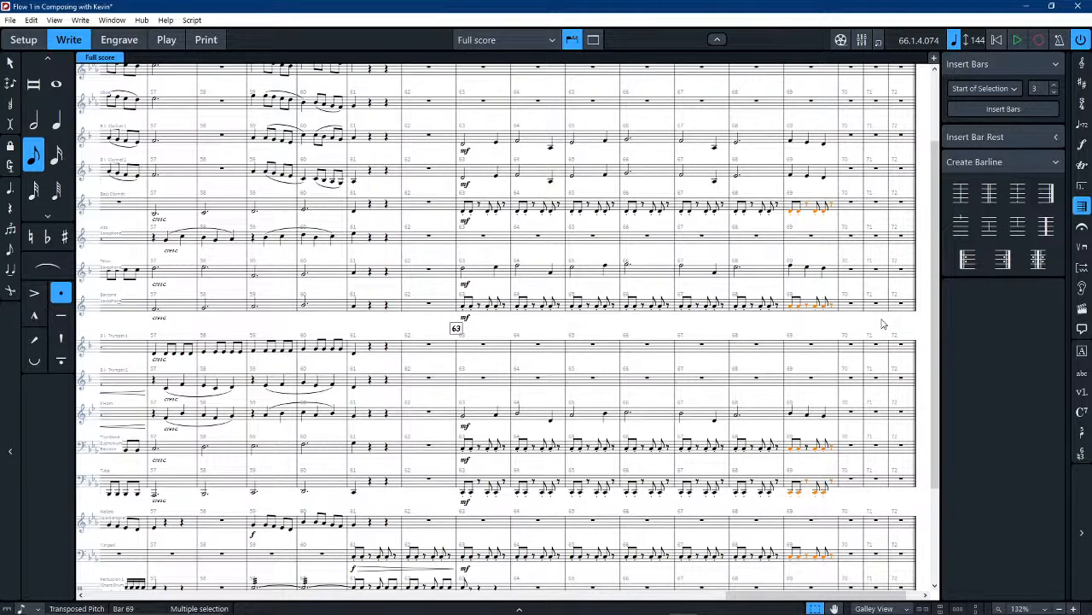
Step: Play the score back from bar 62 to bar 70 and stop the playback
{"action": "left_click_drag", "start_coordinate": [884, 323], "coordinate": [699, 292]}
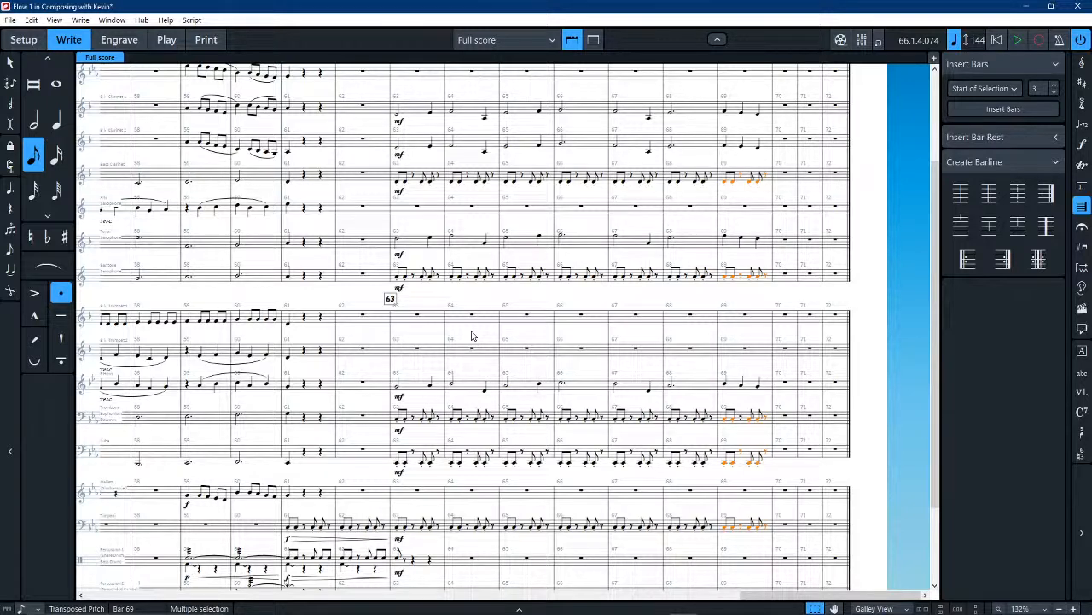
{"action": "left_click", "coordinate": [365, 247]}
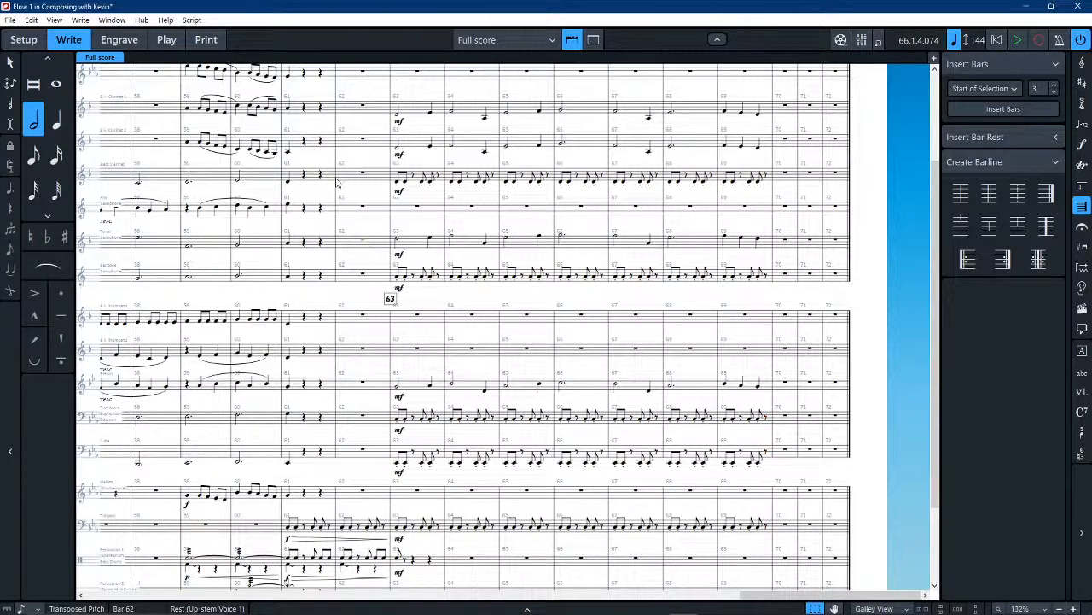
{"action": "key", "text": "space"}
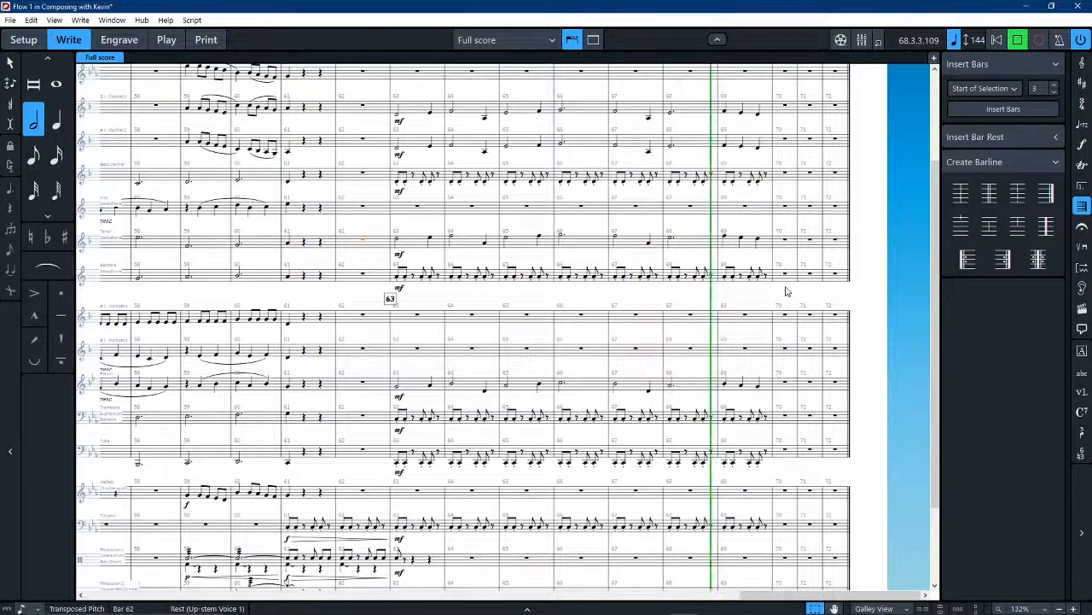
{"action": "left_click", "coordinate": [886, 267]}
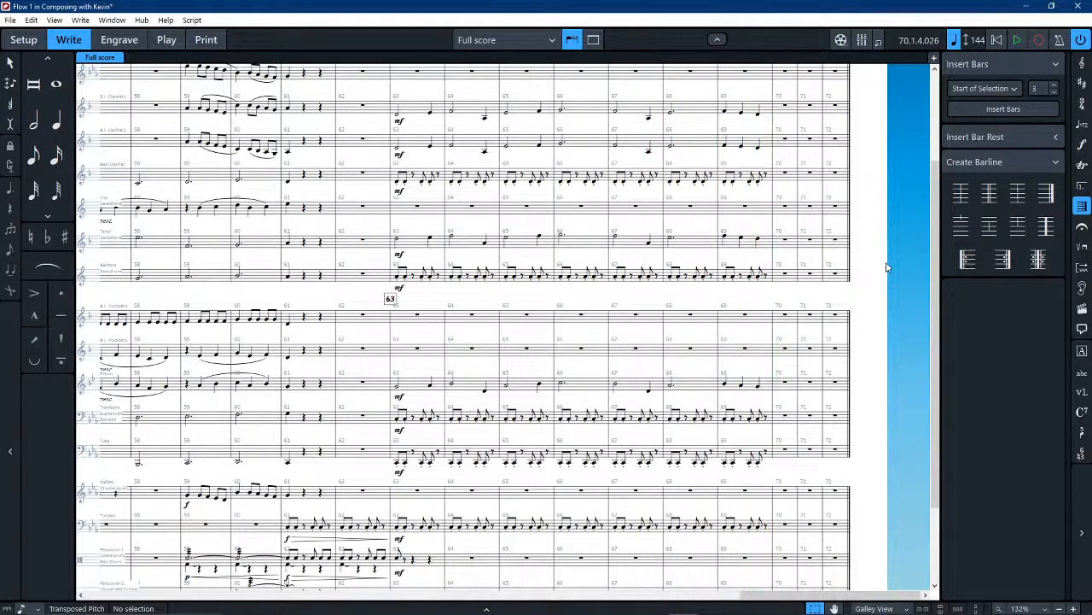
Step: Add a dotted half note G3 in bar 70 of the F horn and tenor saxophone parts
{"action": "scroll", "coordinate": [744, 276], "scroll_direction": "down", "scroll_amount": 3}
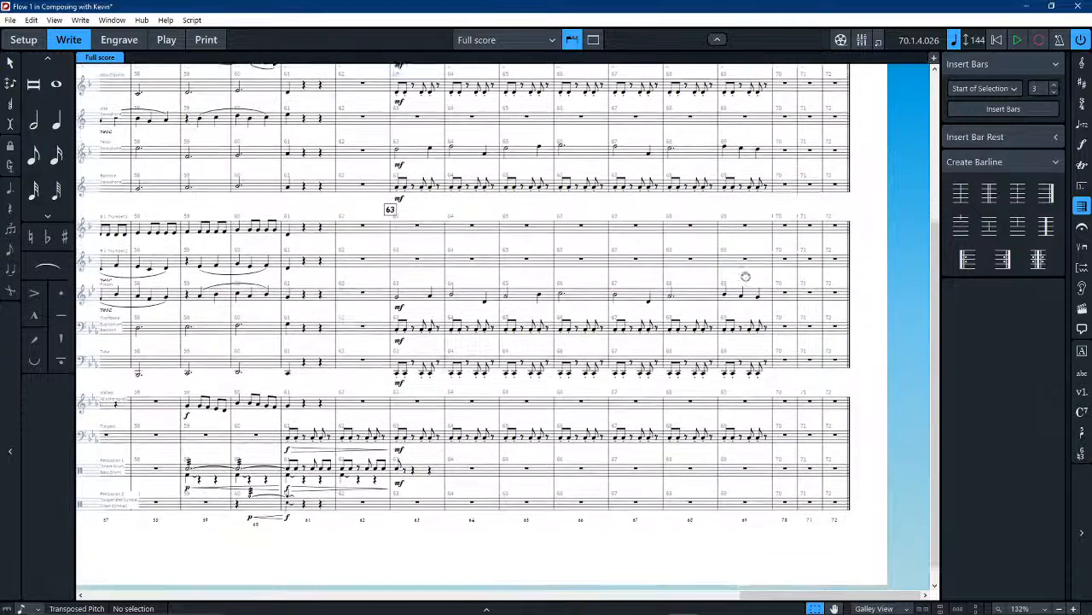
{"action": "scroll", "coordinate": [690, 326], "scroll_direction": "up", "scroll_amount": 2}
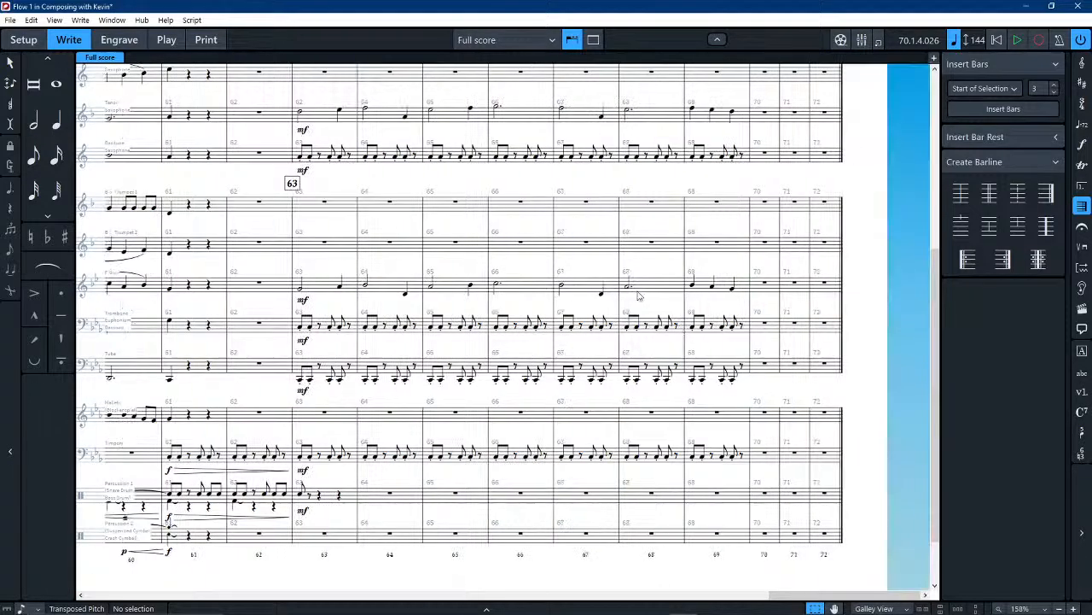
{"action": "left_click", "coordinate": [638, 296]}
{"action": "left_click", "coordinate": [769, 293]}
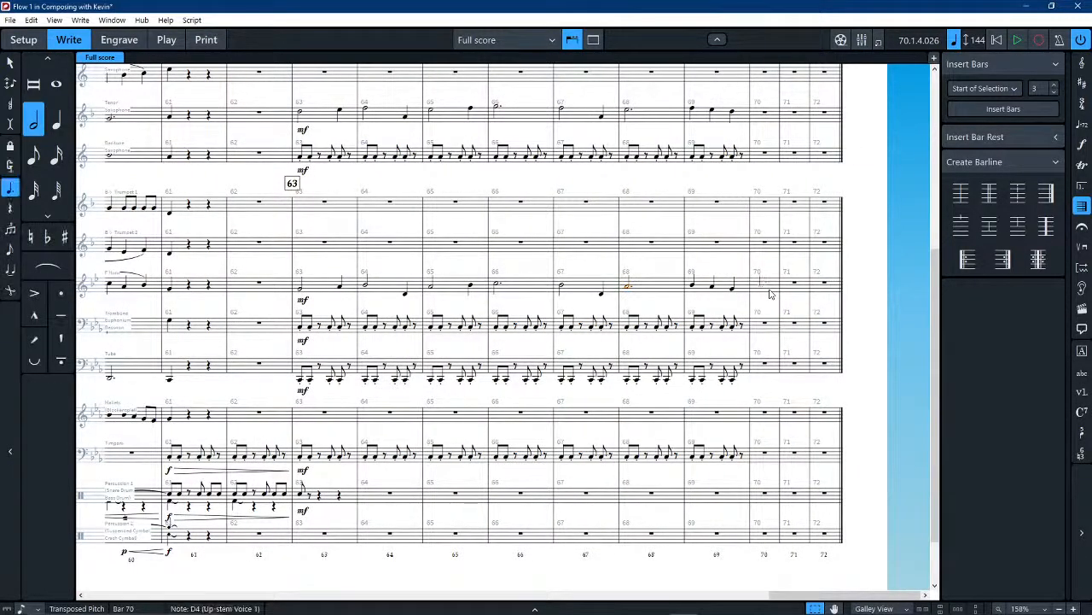
{"action": "left_click", "coordinate": [769, 292]}
{"action": "key", "text": "alt+Down"}
{"action": "key", "text": "ctrl+alt+Up"}
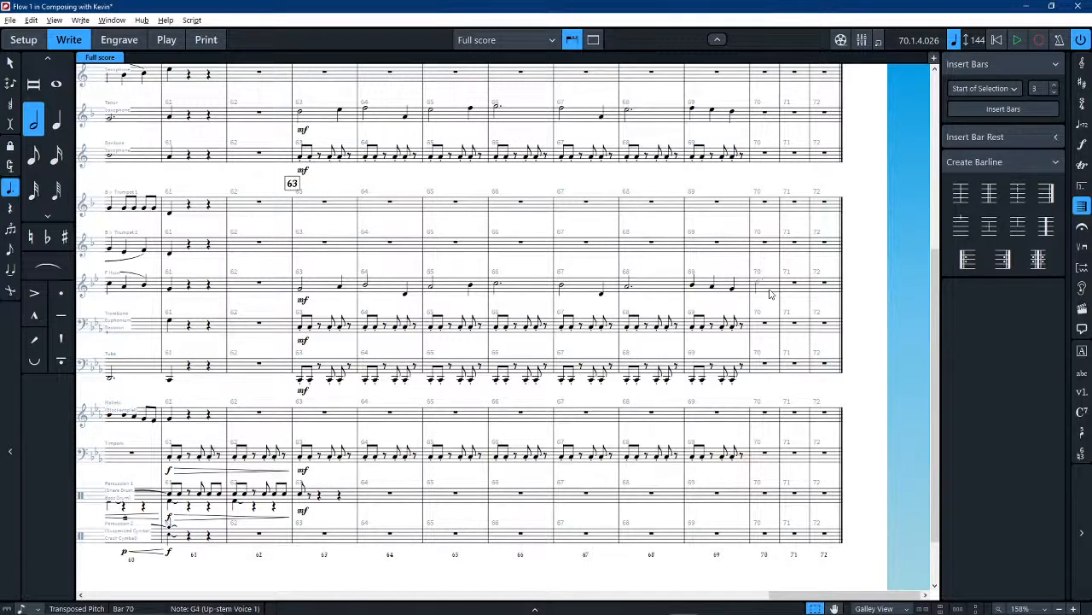
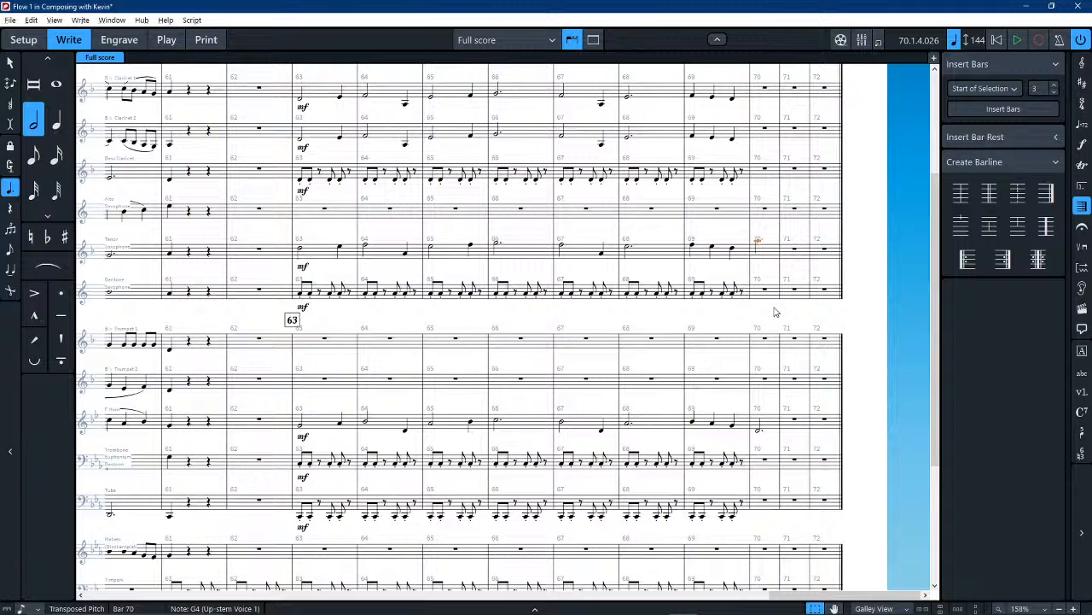
Step: Add the bar 70 dotted half note to both clarinets and repeat it in bar 71 of the clarinets, tenor saxophone and horn
{"action": "scroll", "coordinate": [769, 316], "scroll_direction": "up", "scroll_amount": 2}
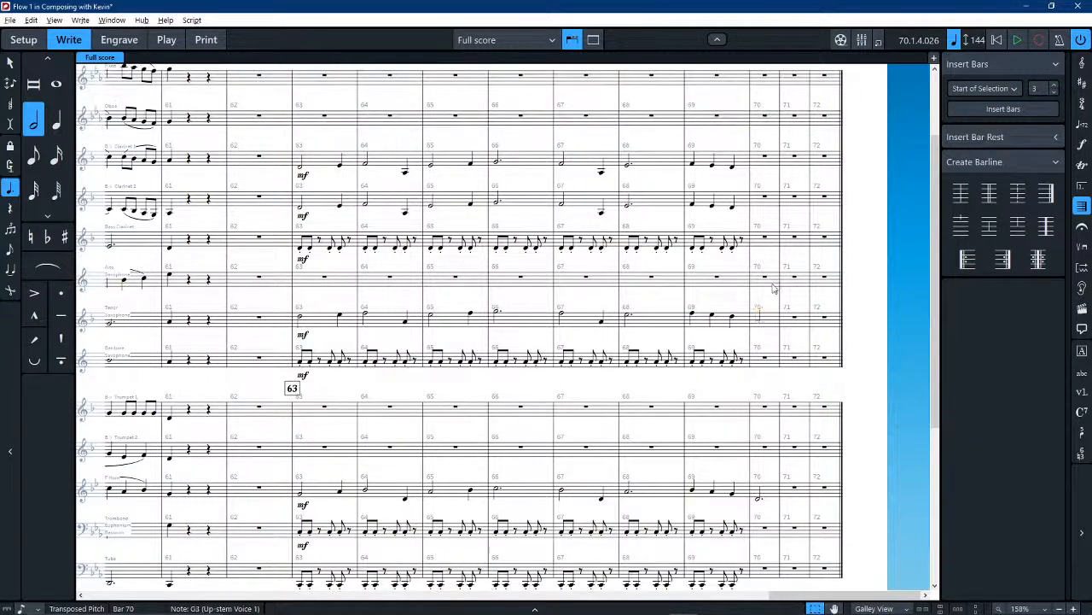
{"action": "left_click", "coordinate": [758, 169]}
{"action": "left_click", "coordinate": [773, 205], "text": "ctrl"}
{"action": "left_click", "coordinate": [774, 328], "text": "ctrl"}
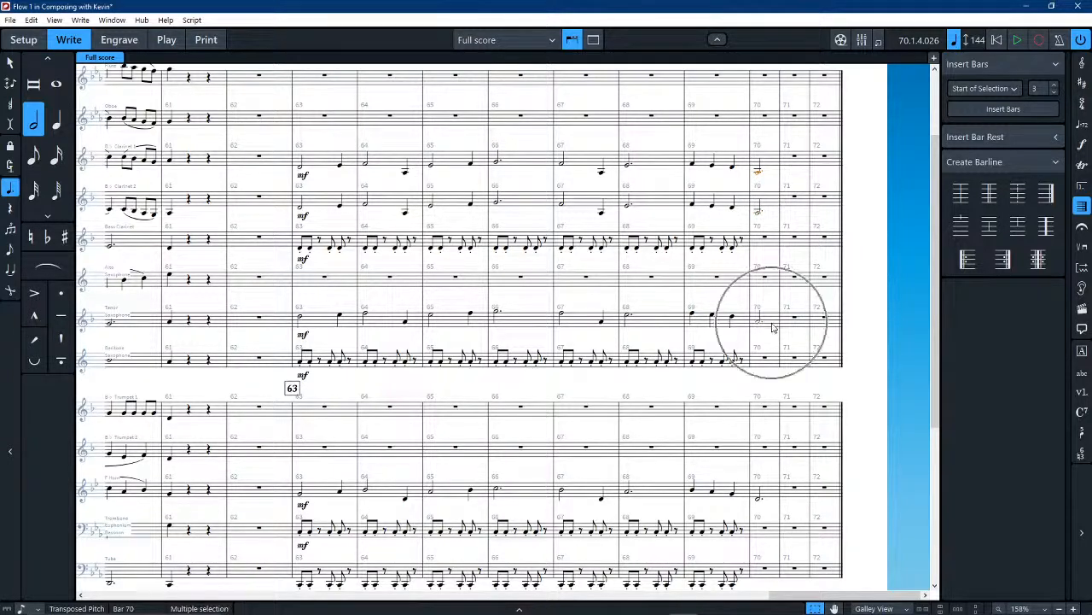
{"action": "scroll", "coordinate": [773, 328], "scroll_direction": "down", "scroll_amount": 3}
{"action": "scroll", "coordinate": [771, 395], "scroll_direction": "down", "scroll_amount": 3}
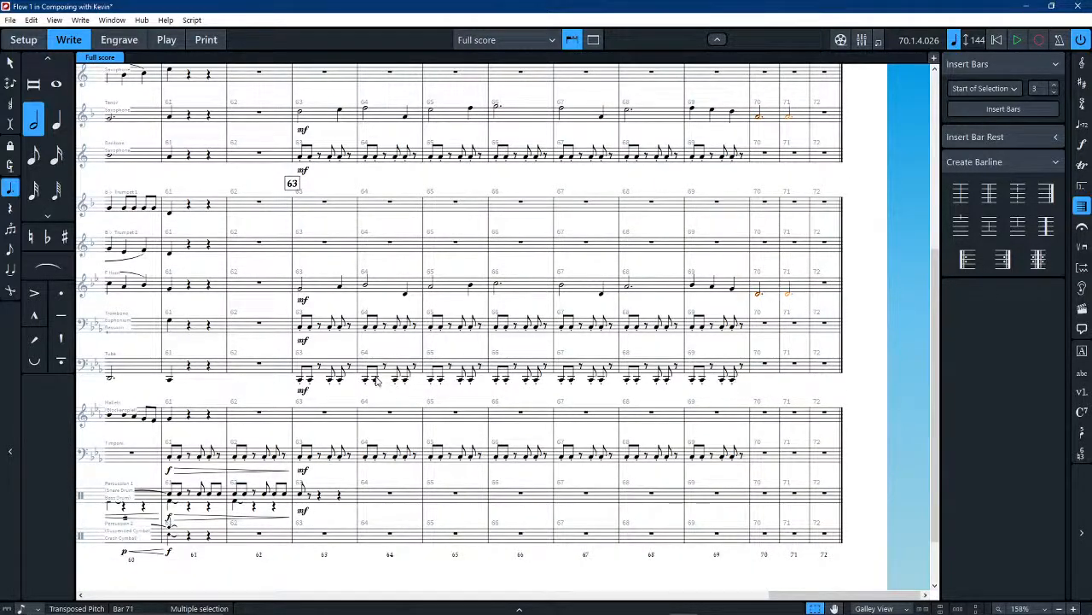
Step: Tie the bar 70 dotted half notes to those in bar 71 in the clarinets, tenor saxophone and F horn
{"action": "scroll", "coordinate": [401, 320], "scroll_direction": "up", "scroll_amount": 6}
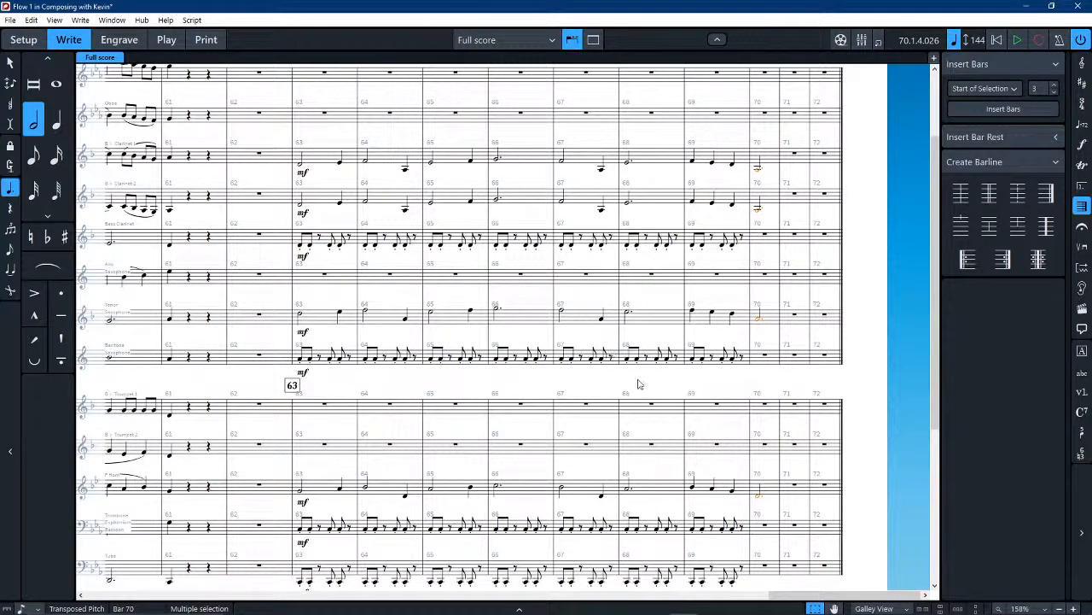
{"action": "key", "text": "t"}
{"action": "left_click", "coordinate": [759, 494]}
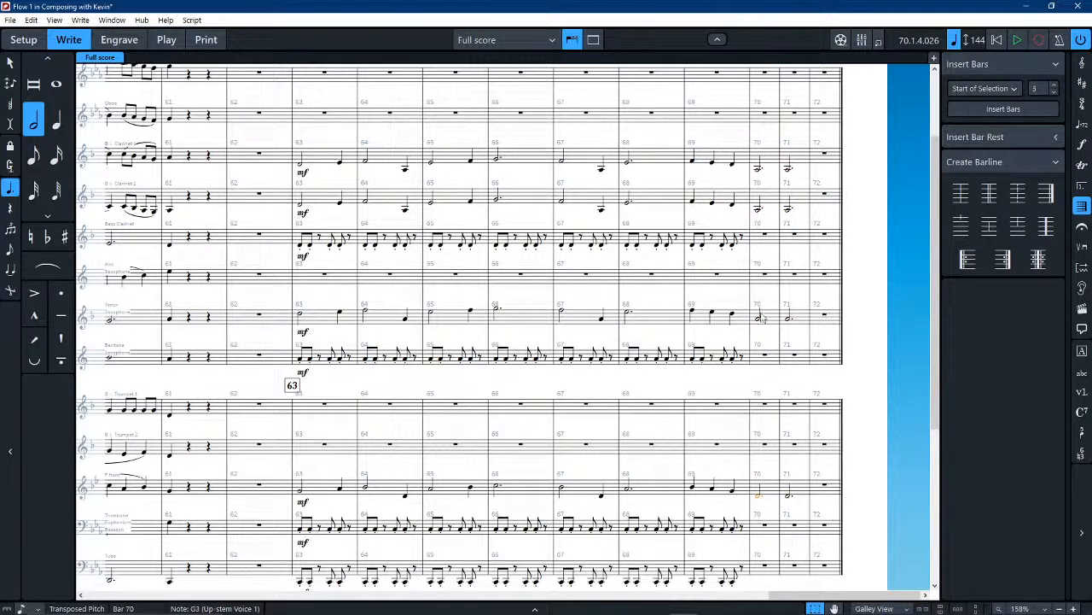
{"action": "left_click", "coordinate": [764, 319], "text": "ctrl"}
{"action": "key", "text": "t"}
{"action": "scroll", "coordinate": [898, 235], "scroll_direction": "down", "scroll_amount": 5}
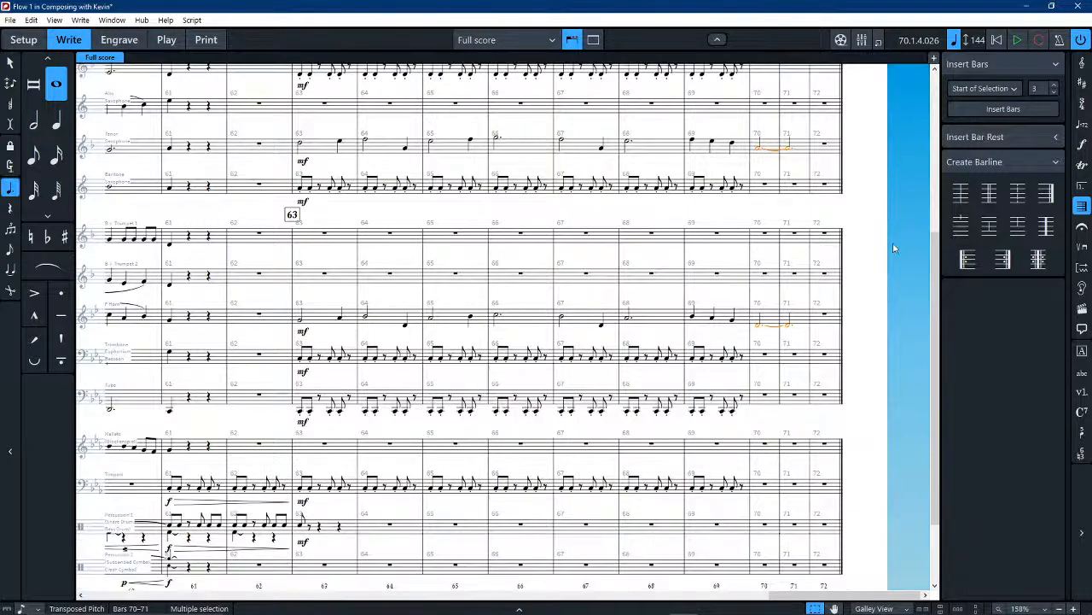
Step: Repeat the staccato eighth-note pattern into bars 70 and 71 of the trombone and tuba, and bar 70 of the baritone saxophone and bass clarinet
{"action": "left_click", "coordinate": [680, 367]}
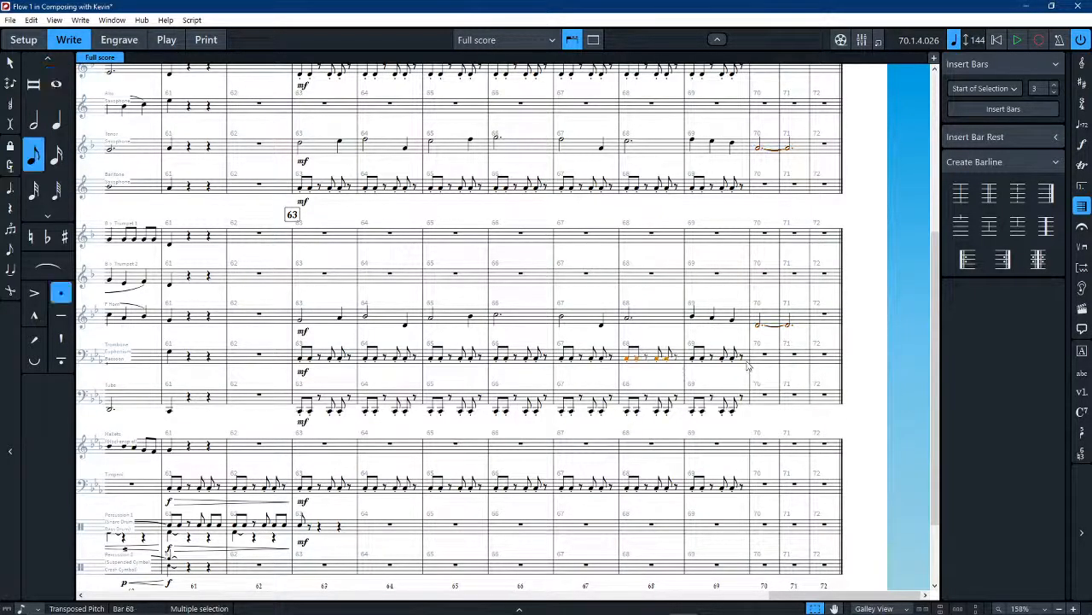
{"action": "left_click", "coordinate": [746, 365], "text": "ctrl"}
{"action": "left_click", "coordinate": [747, 402], "text": "ctrl"}
{"action": "scroll", "coordinate": [652, 492], "scroll_direction": "up", "scroll_amount": 4}
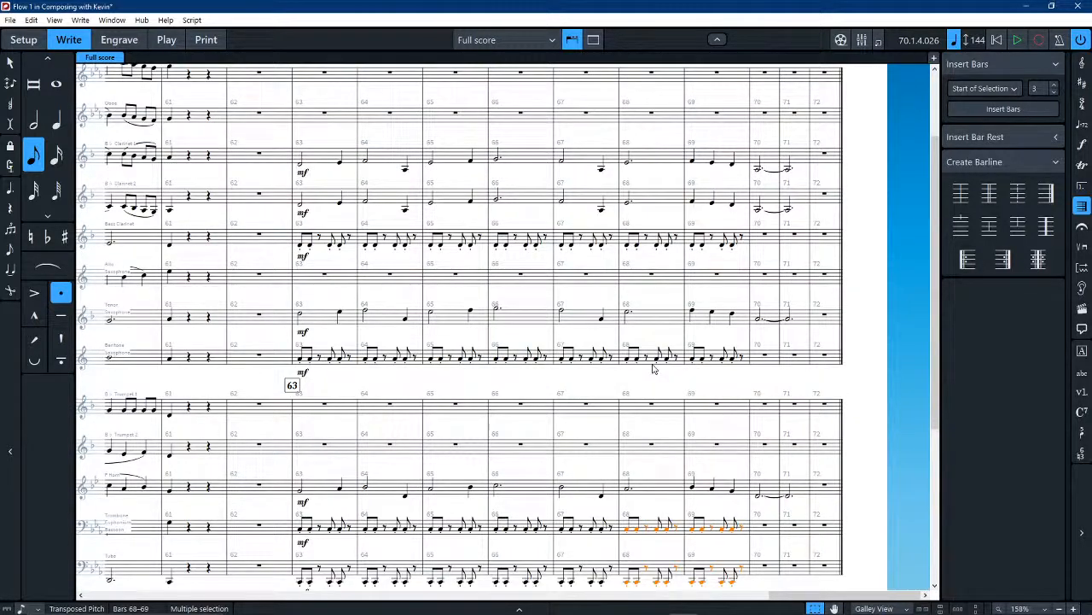
{"action": "left_click", "coordinate": [653, 355], "text": "ctrl"}
{"action": "left_click", "coordinate": [653, 237], "text": "ctrl"}
{"action": "key", "text": "r"}
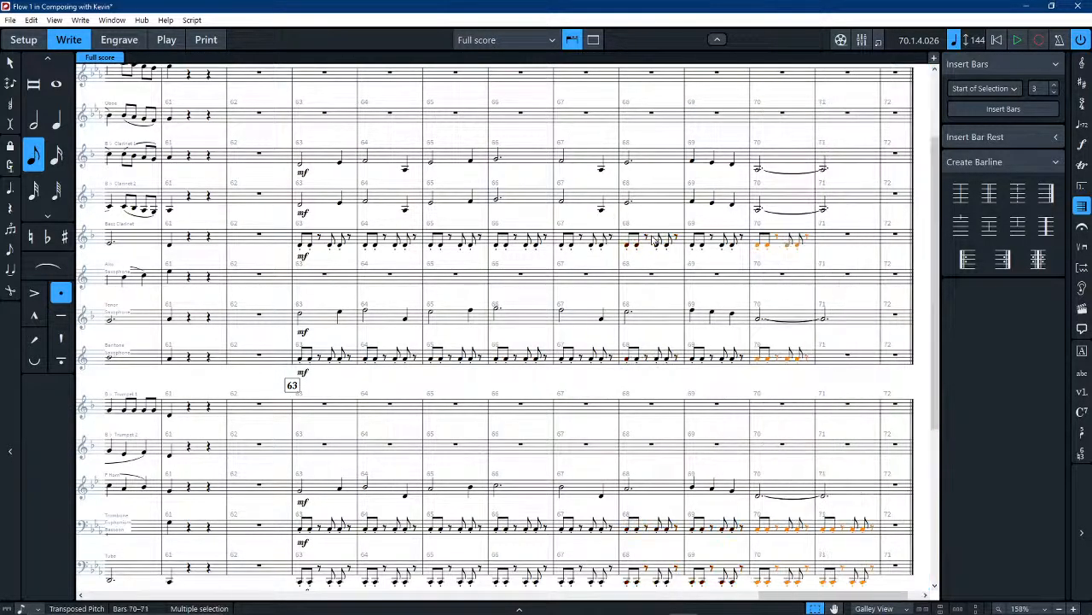
{"action": "key", "text": "Escape"}
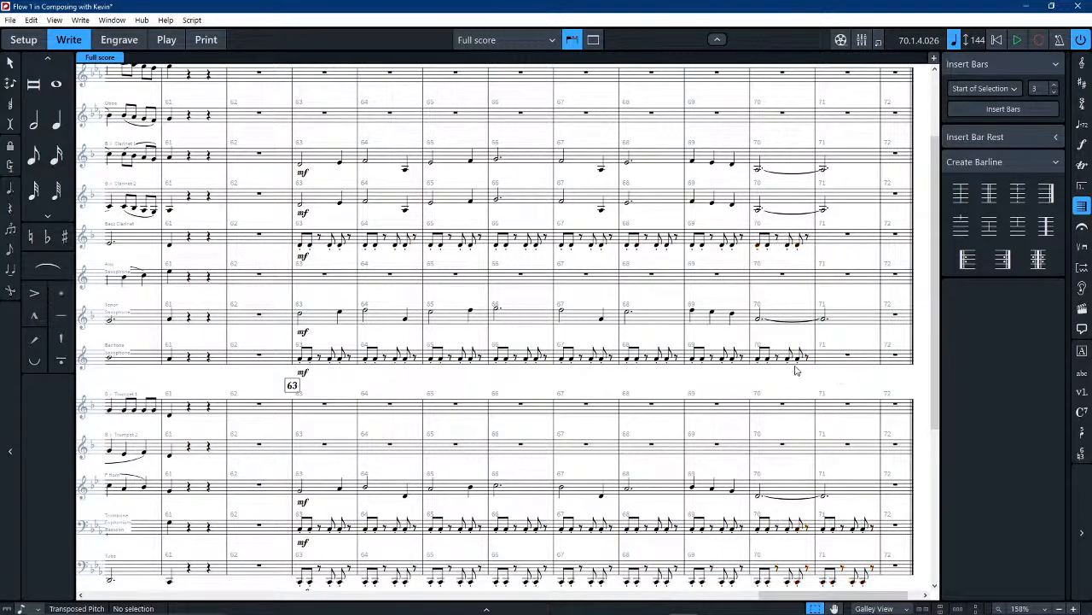
Step: Repeat the bar 70 staccato pattern in bar 71 of the baritone saxophone, bass clarinet and timpani
{"action": "left_click", "coordinate": [773, 364]}
{"action": "key", "text": "r"}
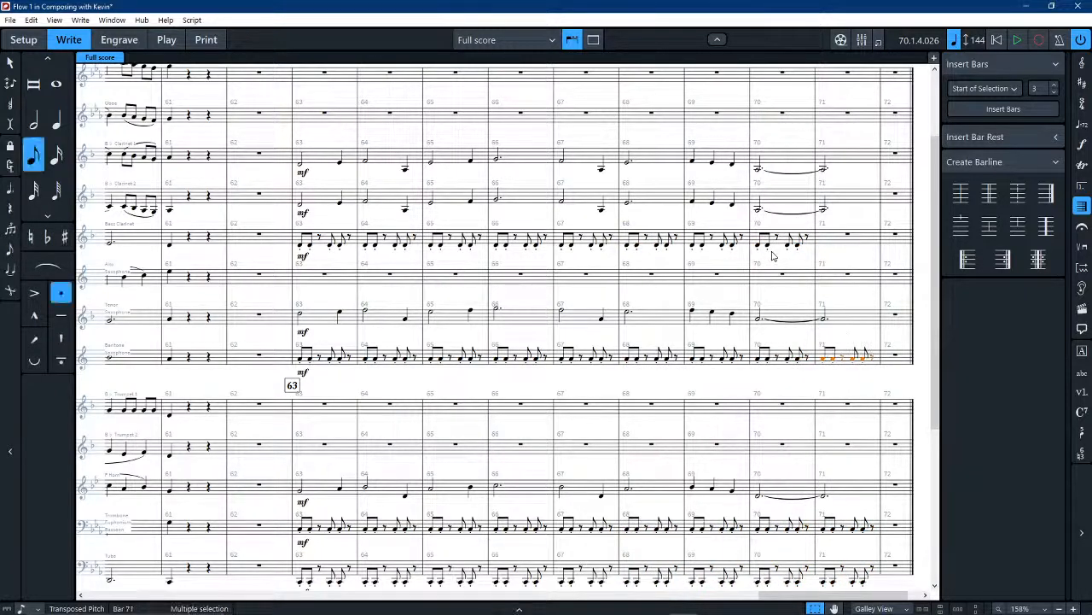
{"action": "left_click", "coordinate": [785, 247]}
{"action": "key", "text": "r"}
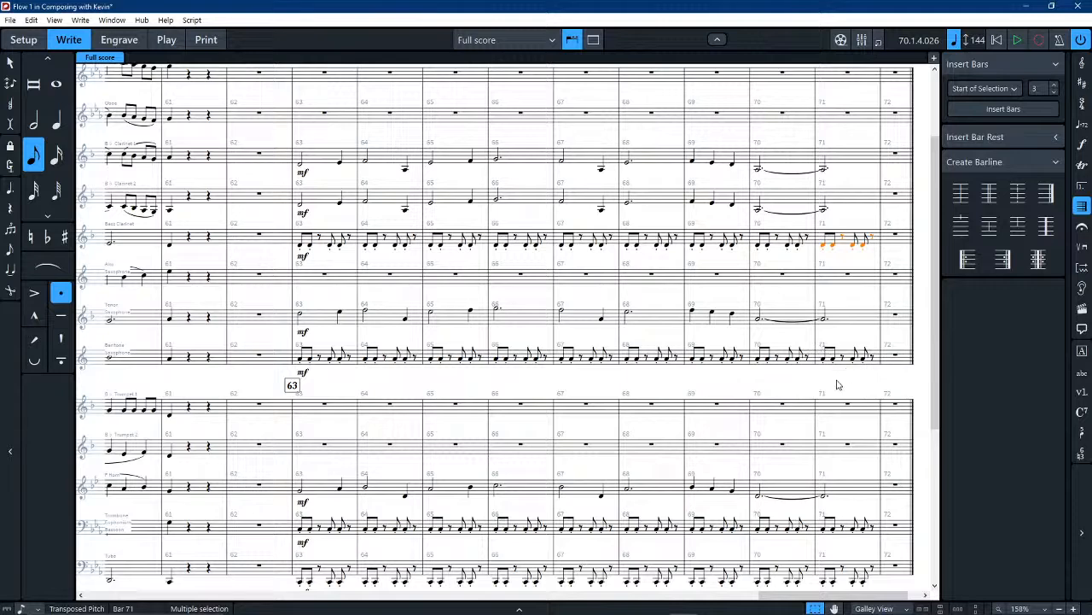
{"action": "key", "text": "Escape"}
{"action": "scroll", "coordinate": [837, 385], "scroll_direction": "down", "scroll_amount": 3}
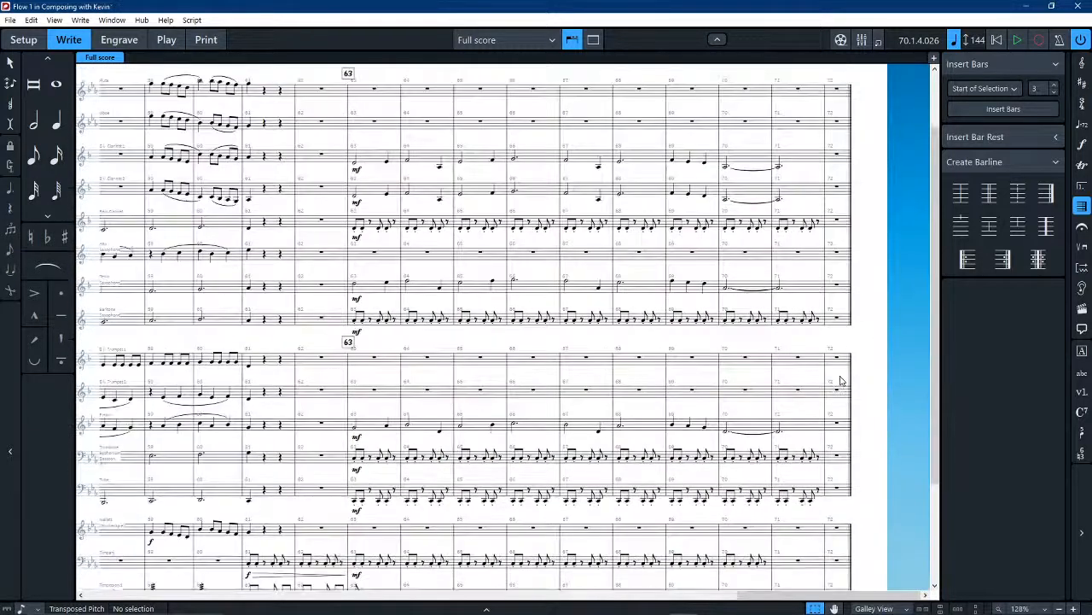
{"action": "scroll", "coordinate": [840, 381], "scroll_direction": "down", "scroll_amount": 2}
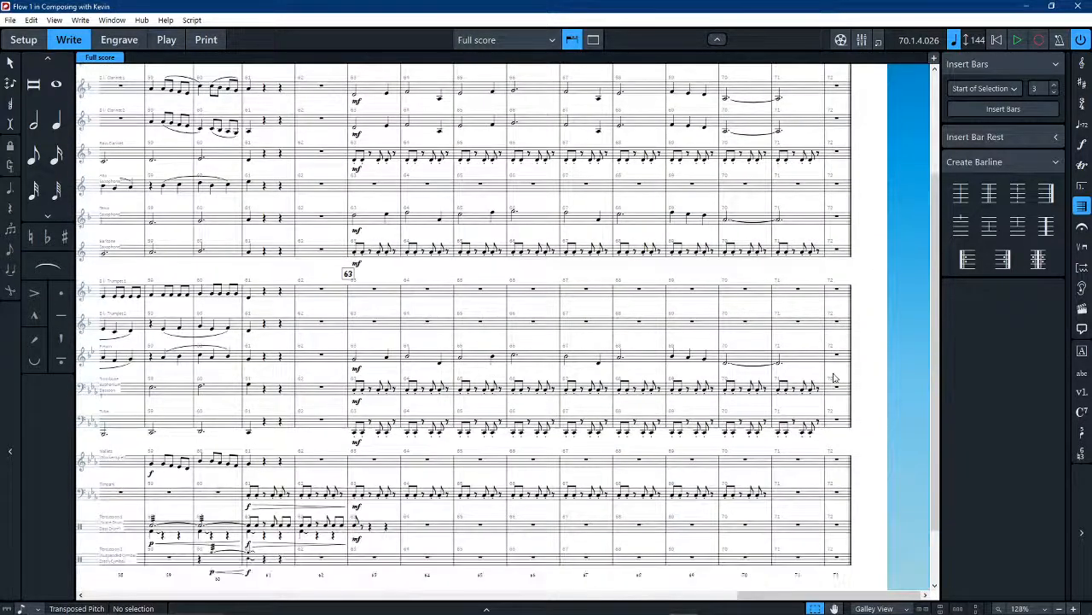
{"action": "left_click", "coordinate": [768, 504]}
{"action": "key", "text": "r"}
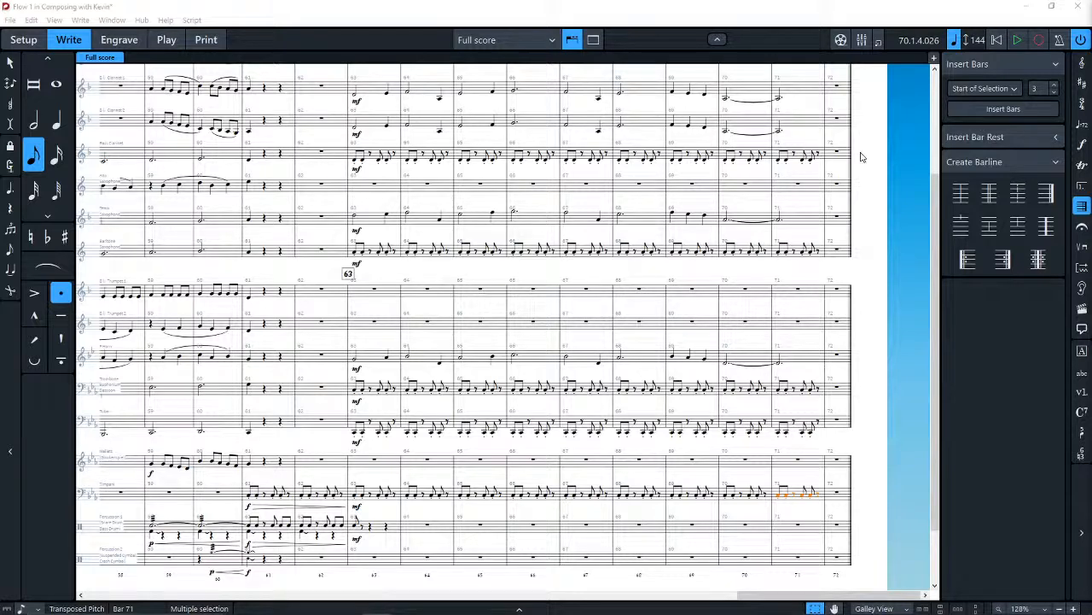
Step: Play the score back from bar 62 through bar 71 and stop the playback
{"action": "scroll", "coordinate": [870, 168], "scroll_direction": "up", "scroll_amount": 3}
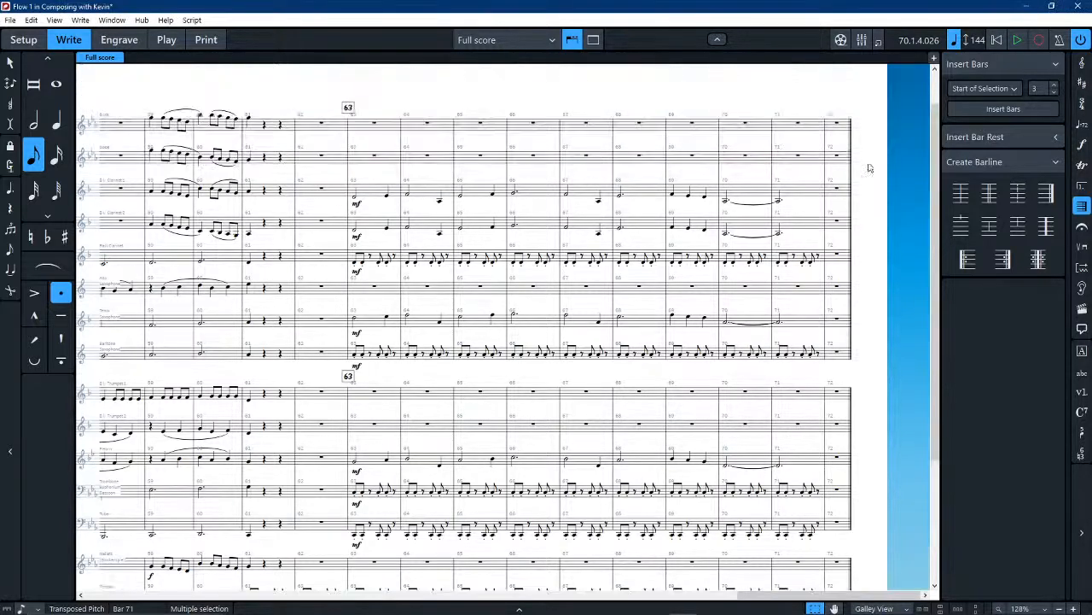
{"action": "scroll", "coordinate": [866, 166], "scroll_direction": "up", "scroll_amount": 1}
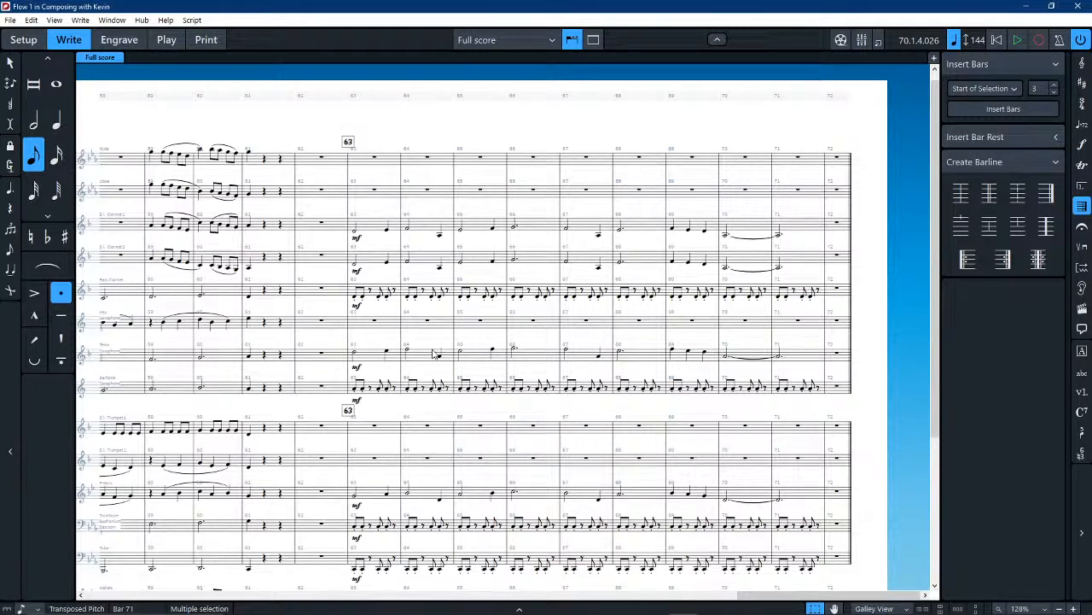
{"action": "left_click", "coordinate": [479, 139]}
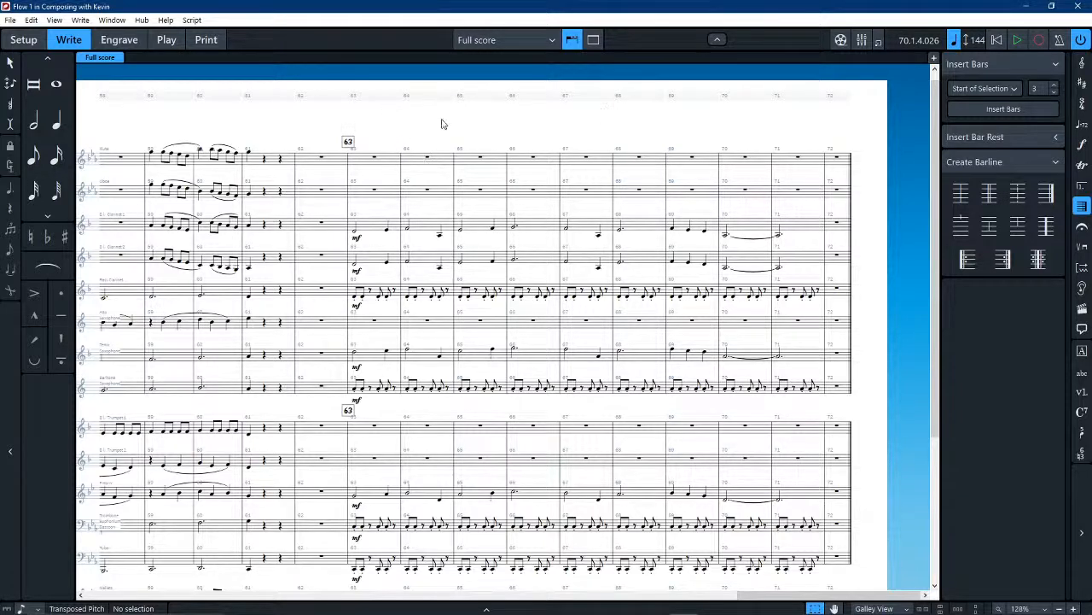
{"action": "left_click", "coordinate": [324, 117], "text": "alt"}
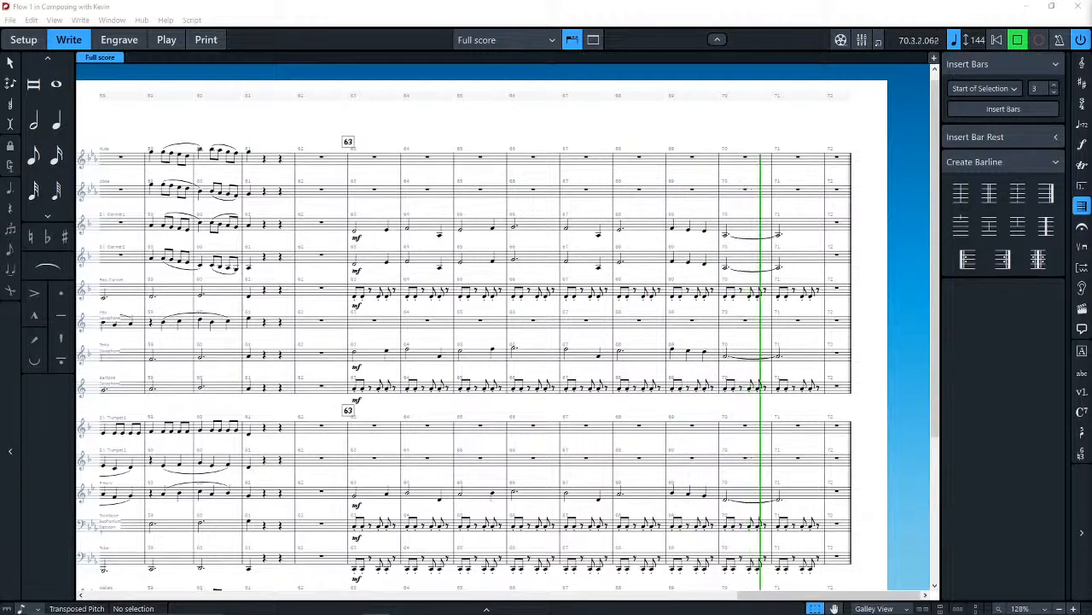
{"action": "left_click", "coordinate": [762, 125]}
{"action": "key", "text": "space"}
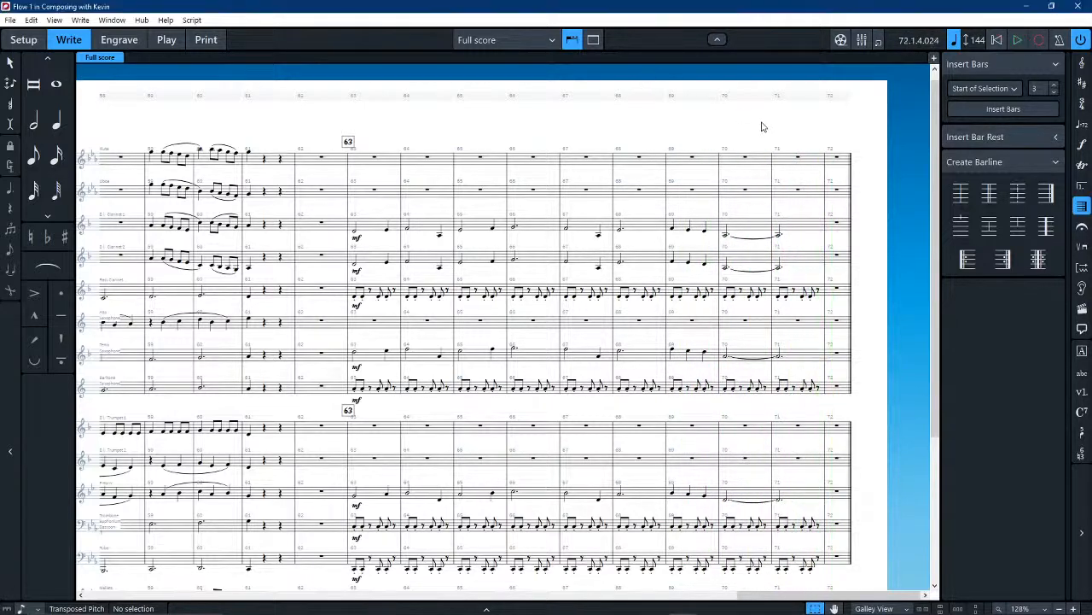
Step: Repeat the bars 63 to 71 melody into bars 72 to 80 of both clarinets, the tenor saxophone and the F horn
{"action": "scroll", "coordinate": [762, 125], "scroll_direction": "down", "scroll_amount": 5}
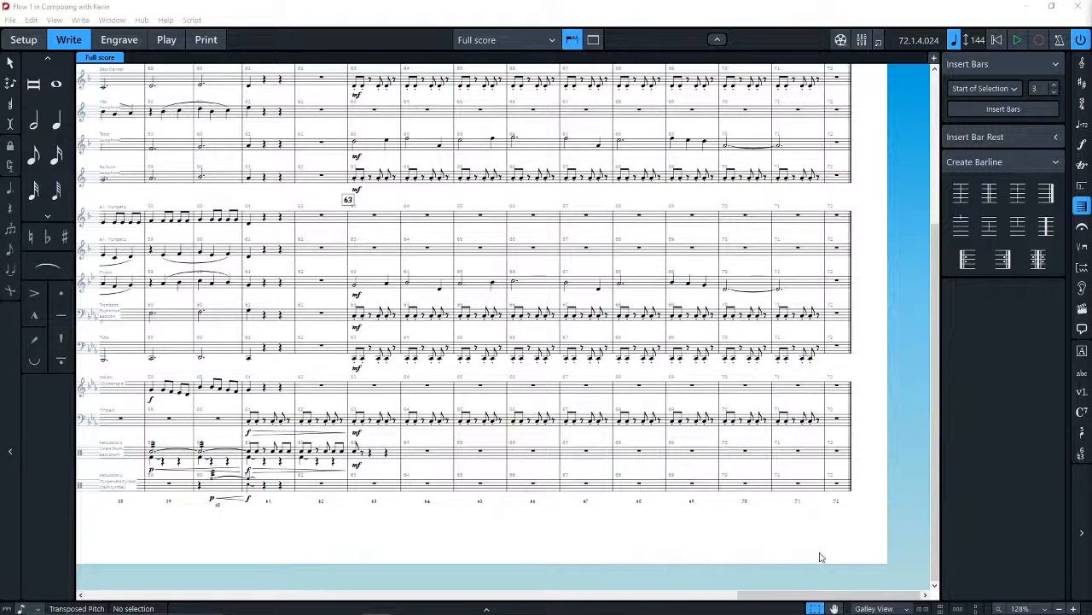
{"action": "left_click", "coordinate": [899, 270]}
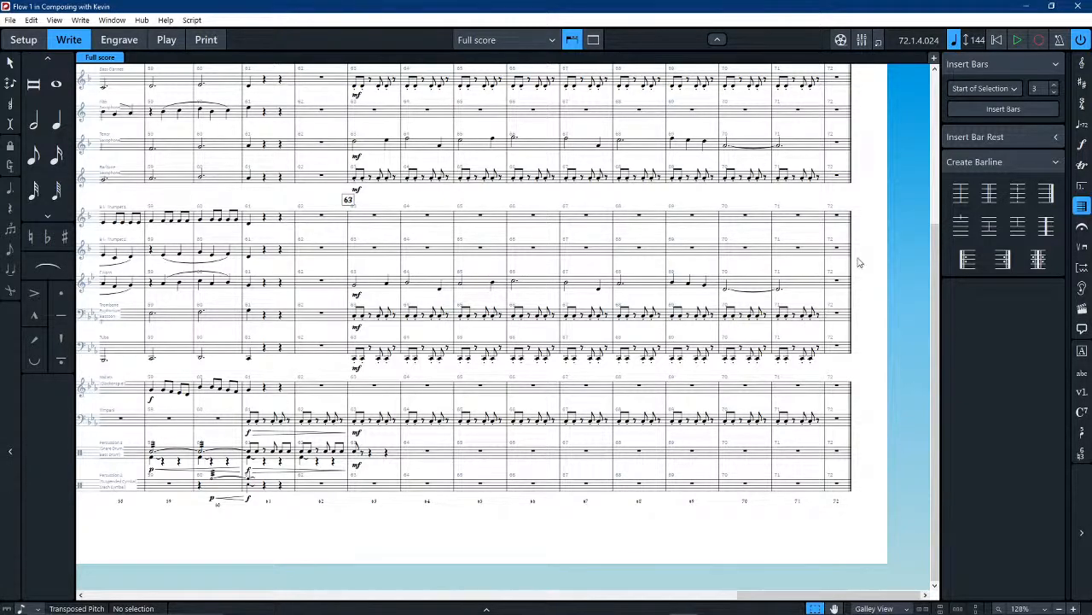
{"action": "scroll", "coordinate": [746, 346], "scroll_direction": "up", "scroll_amount": 3}
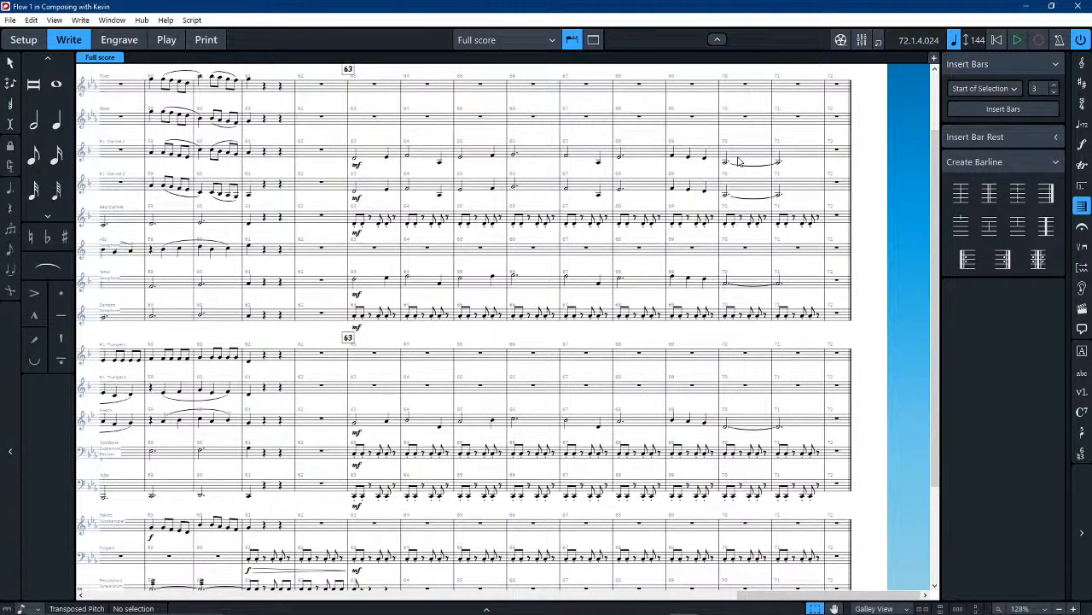
{"action": "left_click", "coordinate": [380, 155]}
{"action": "left_click", "coordinate": [751, 190], "text": "shift"}
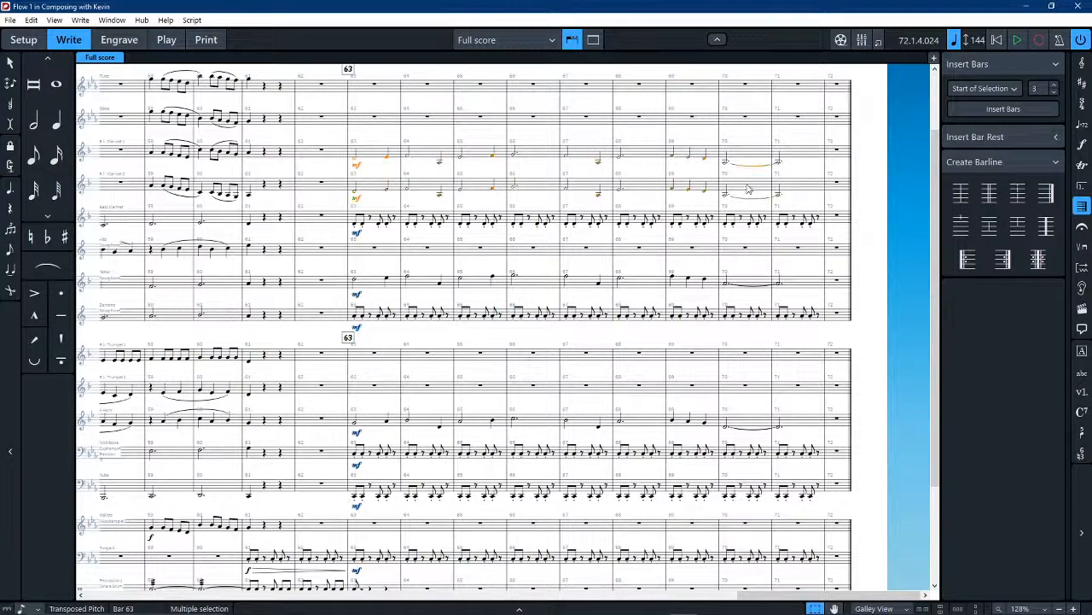
{"action": "left_click", "coordinate": [745, 286], "text": "ctrl"}
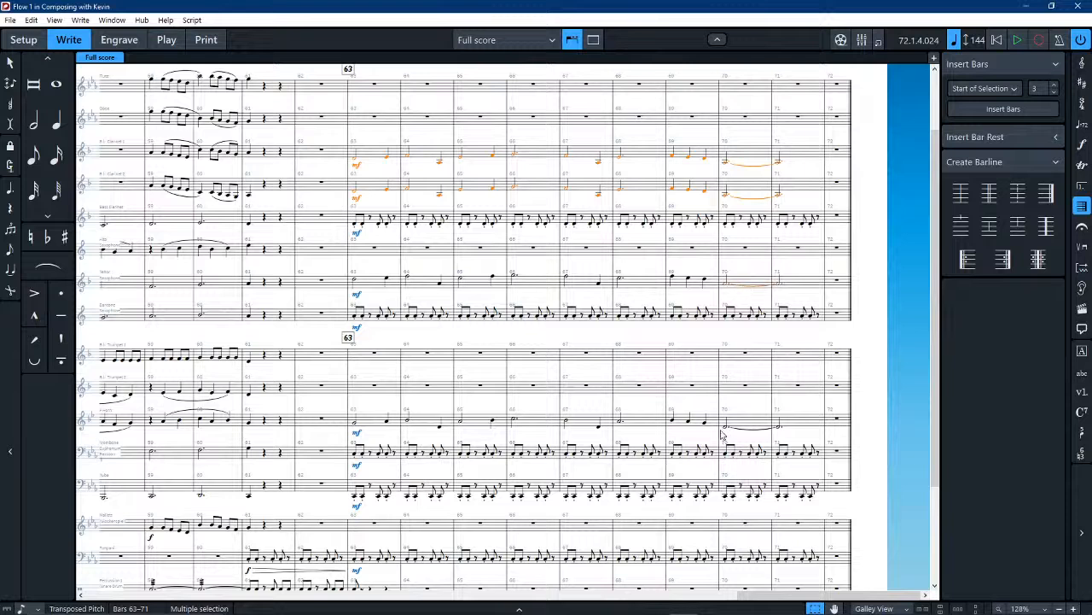
{"action": "left_click", "coordinate": [366, 289], "text": "ctrl"}
{"action": "left_click", "coordinate": [420, 289], "text": "ctrl"}
{"action": "left_click", "coordinate": [471, 285], "text": "ctrl"}
{"action": "left_click", "coordinate": [580, 284], "text": "ctrl"}
{"action": "left_click", "coordinate": [646, 288], "text": "ctrl"}
{"action": "left_click", "coordinate": [678, 284], "text": "ctrl"}
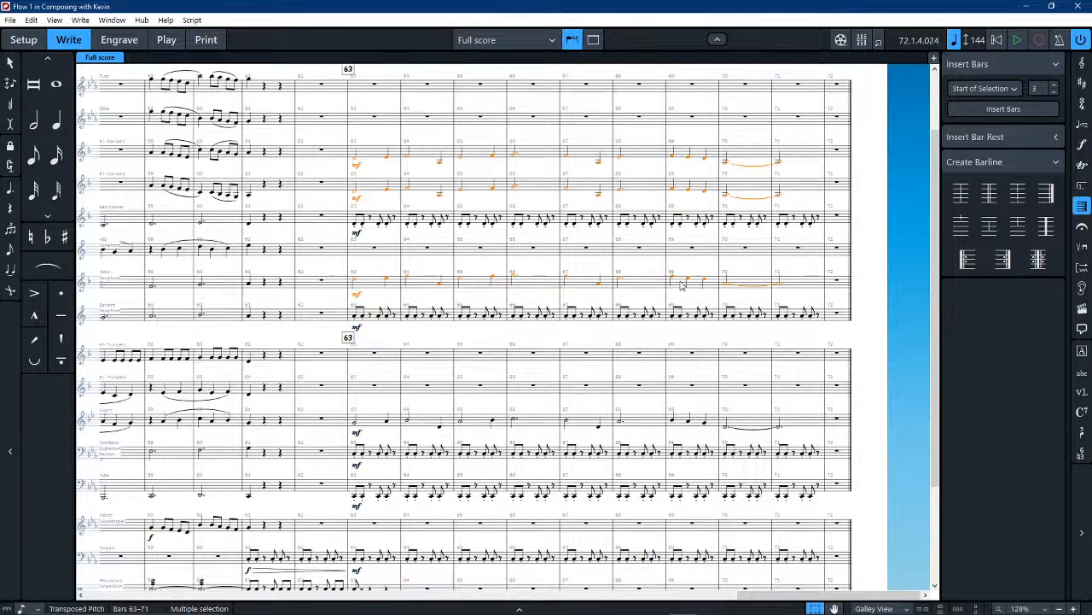
{"action": "left_click", "coordinate": [372, 423], "text": "ctrl"}
{"action": "left_click", "coordinate": [419, 424], "text": "ctrl"}
{"action": "left_click", "coordinate": [470, 426], "text": "ctrl"}
{"action": "left_click", "coordinate": [540, 430], "text": "ctrl"}
{"action": "left_click", "coordinate": [599, 429], "text": "ctrl"}
{"action": "left_click", "coordinate": [641, 427], "text": "ctrl"}
{"action": "left_click", "coordinate": [749, 425], "text": "ctrl"}
{"action": "key", "text": "r"}
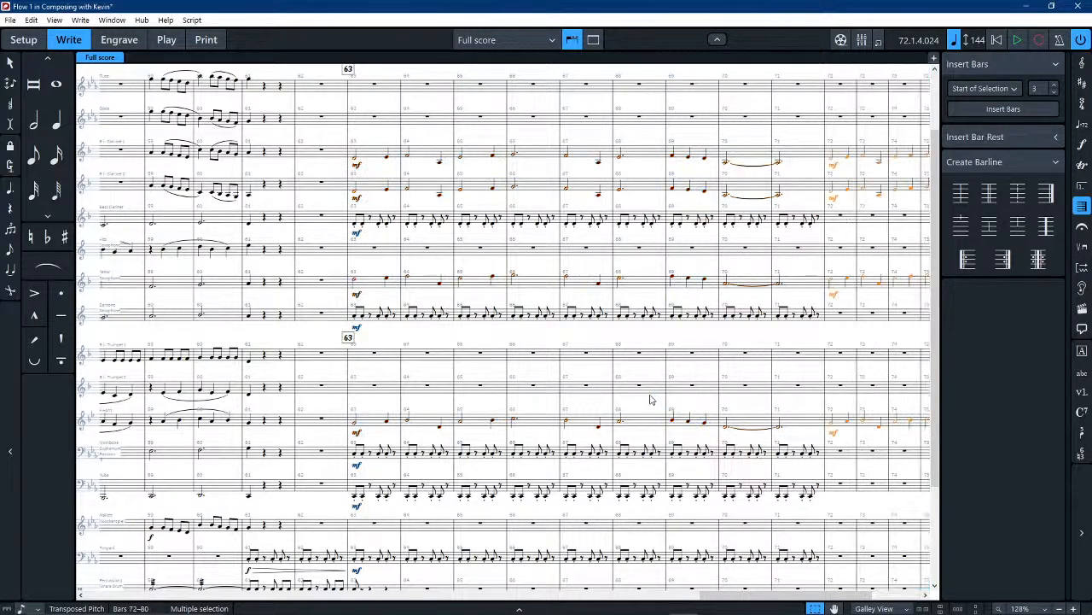
Step: Delete the repeated mf dynamics at bar 72 in the clarinets, tenor saxophone and F horn
{"action": "scroll", "coordinate": [653, 391], "scroll_direction": "right", "scroll_amount": 5}
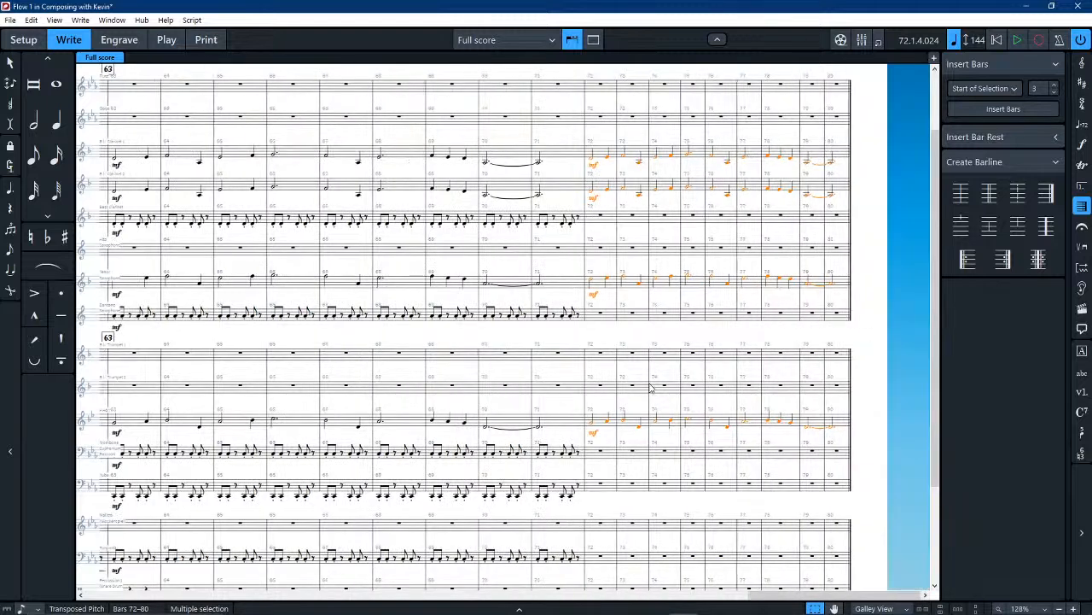
{"action": "left_click", "coordinate": [595, 168]}
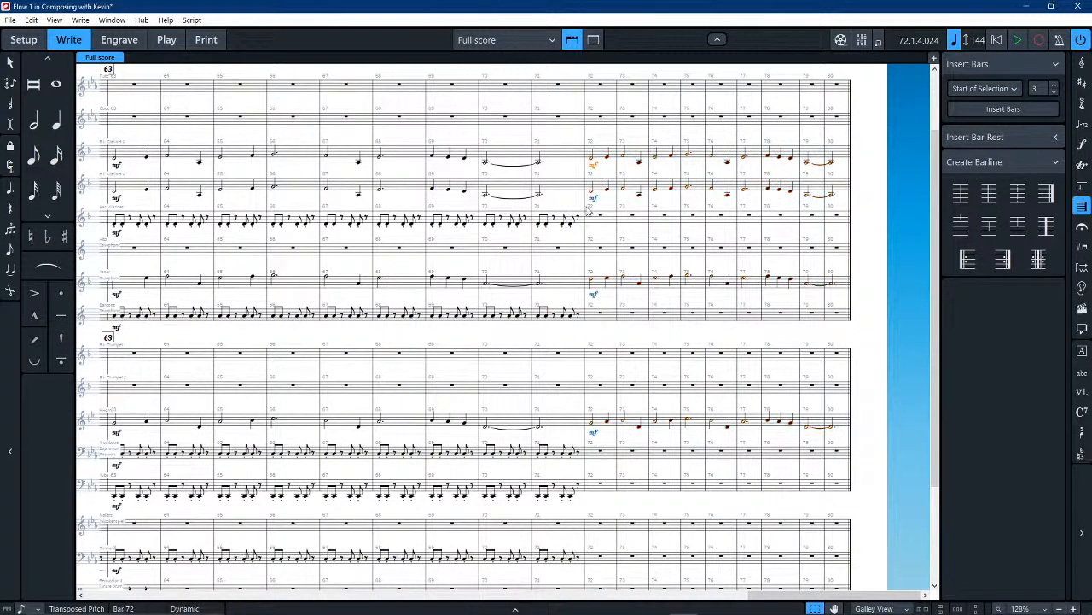
{"action": "left_click", "coordinate": [595, 296], "text": "ctrl"}
{"action": "left_click", "coordinate": [589, 435]}
Step: Examine the parts from bar 63 to 80, particularly the empty bars 70 and 71 of both trumpet staves
{"action": "scroll", "coordinate": [487, 322], "scroll_direction": "down", "scroll_amount": 2}
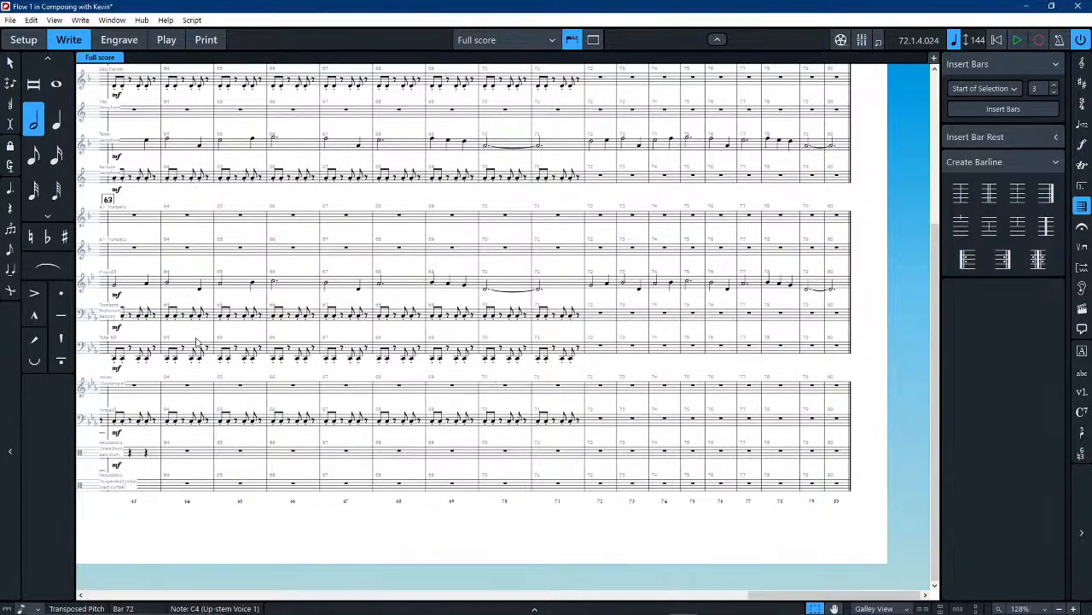
{"action": "scroll", "coordinate": [367, 333], "scroll_direction": "up", "scroll_amount": 2}
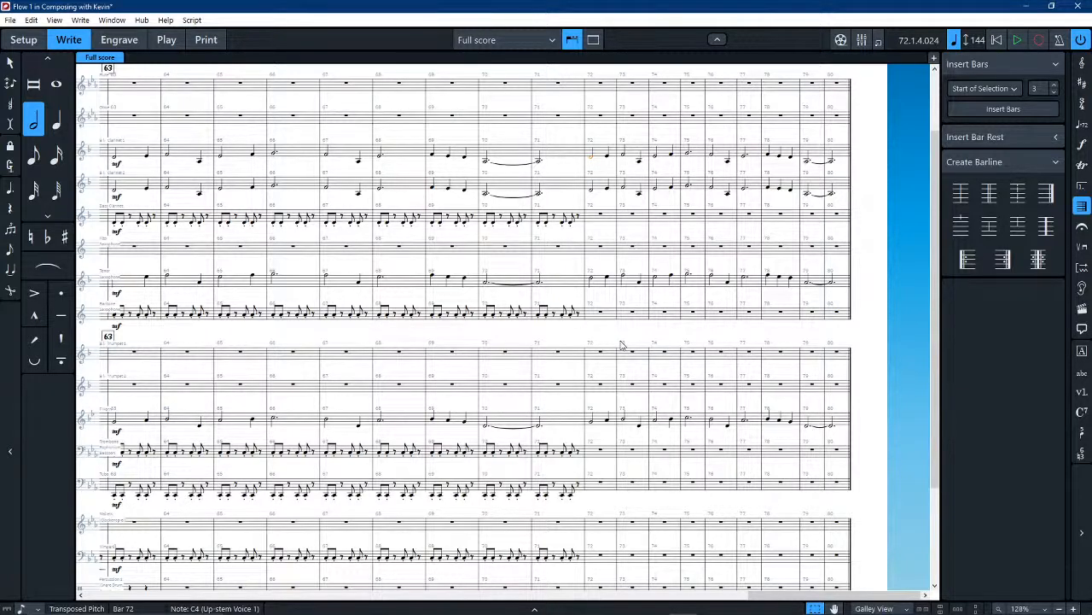
{"action": "scroll", "coordinate": [619, 343], "scroll_direction": "down", "scroll_amount": 1}
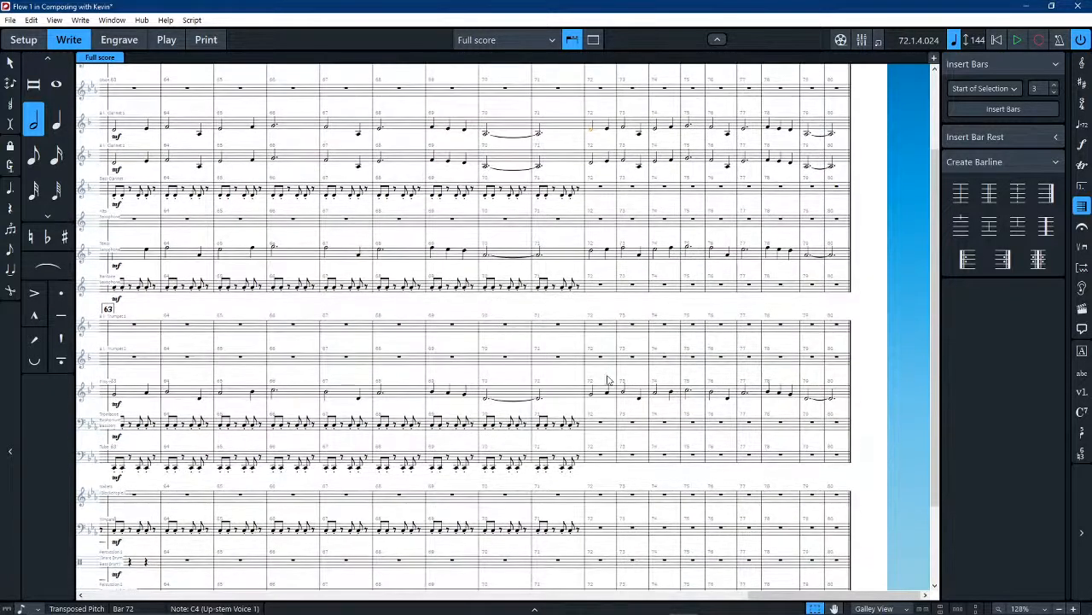
{"action": "scroll", "coordinate": [609, 380], "scroll_direction": "up", "scroll_amount": 5}
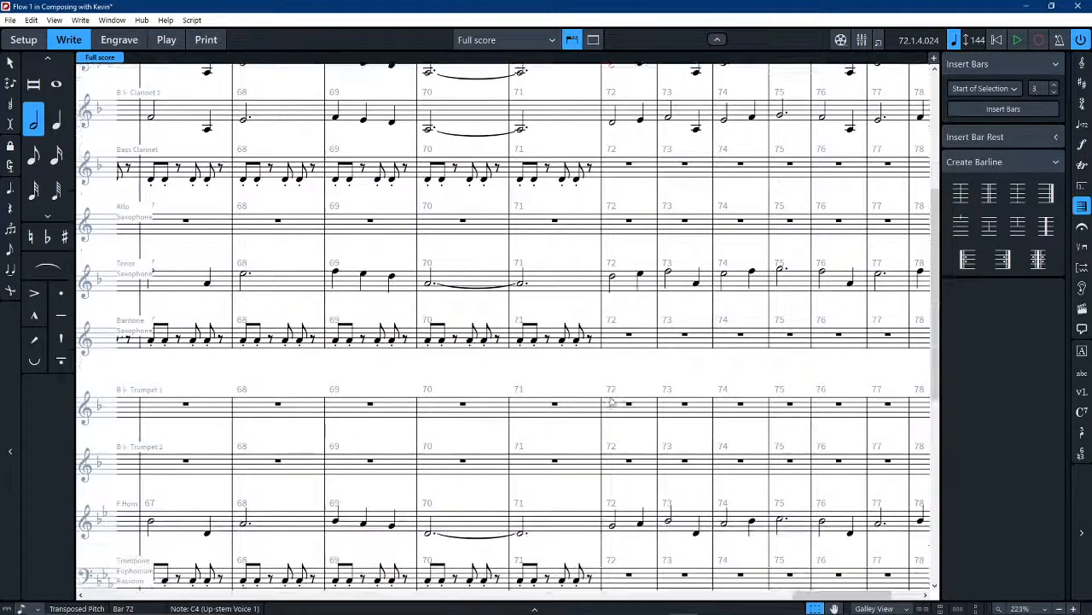
{"action": "scroll", "coordinate": [611, 402], "scroll_direction": "down", "scroll_amount": 3}
{"action": "scroll", "coordinate": [611, 390], "scroll_direction": "right", "scroll_amount": 7}
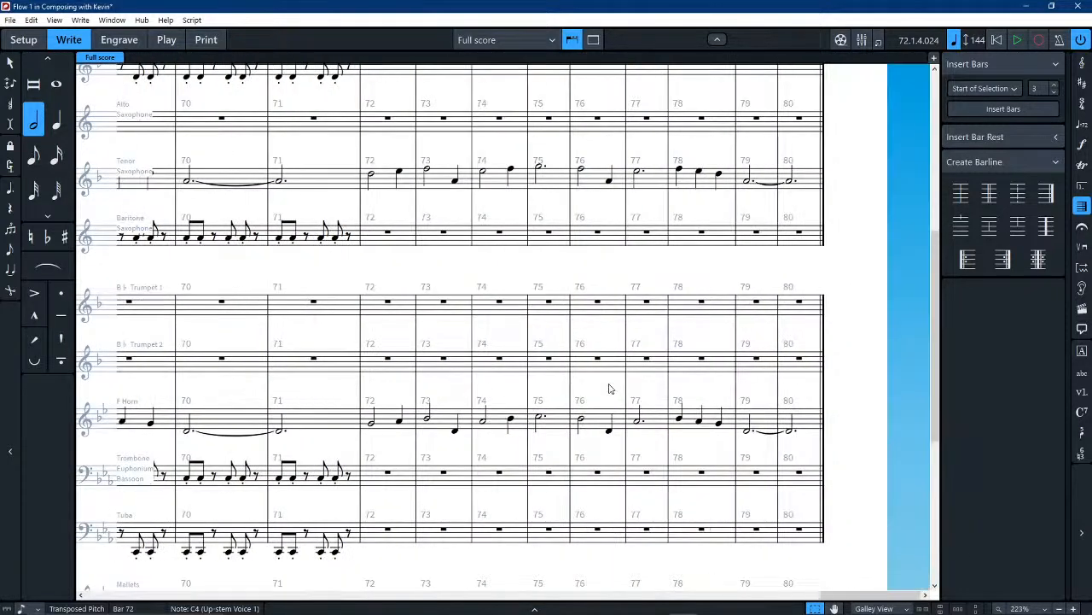
{"action": "scroll", "coordinate": [598, 378], "scroll_direction": "left", "scroll_amount": 8}
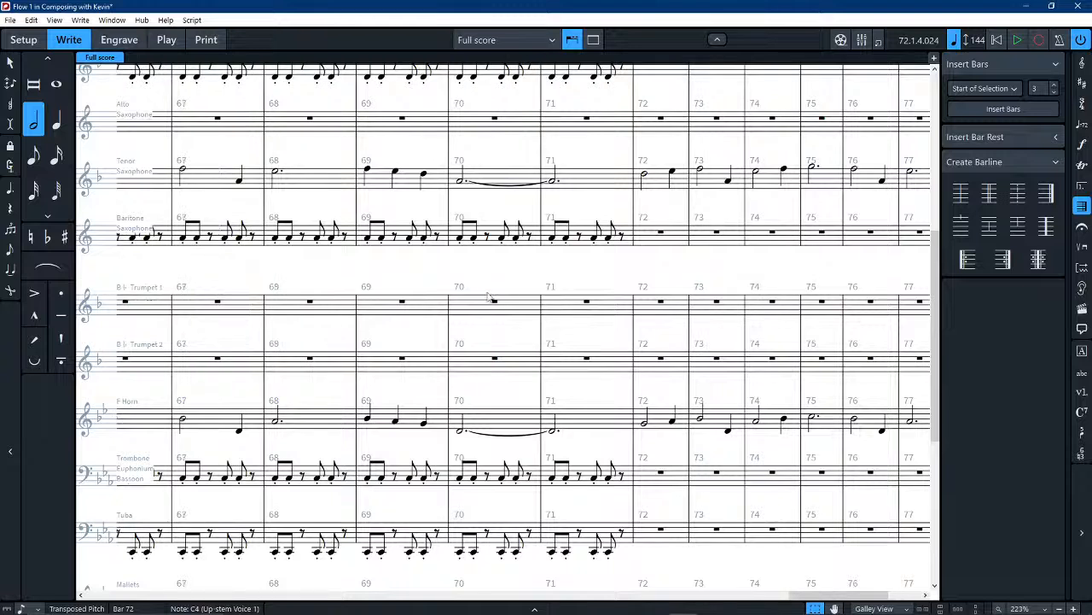
{"action": "left_click", "coordinate": [497, 303]}
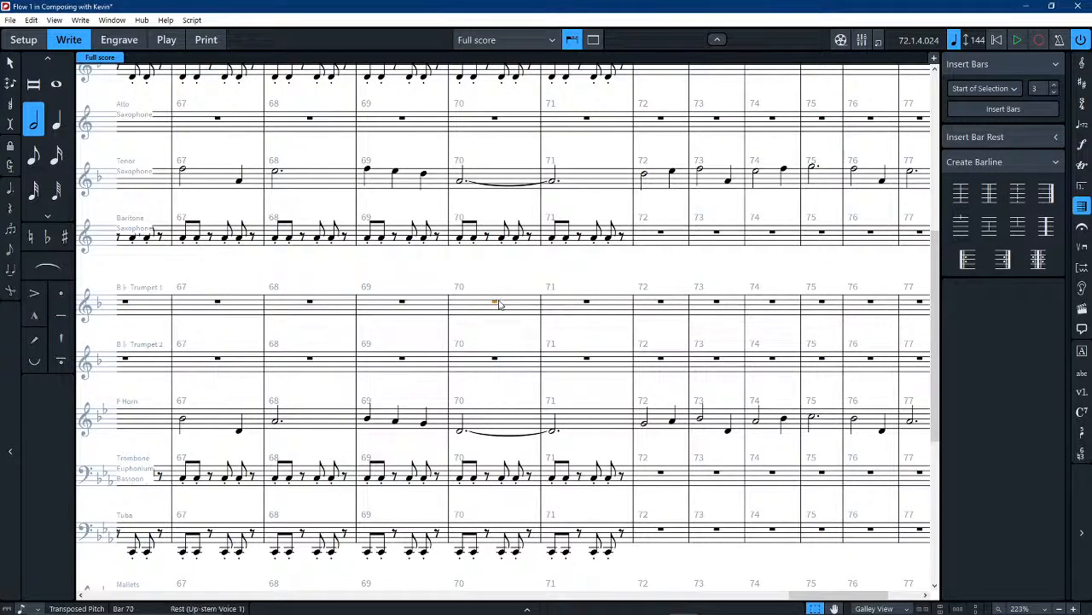
{"action": "left_click", "coordinate": [580, 366], "text": "shift"}
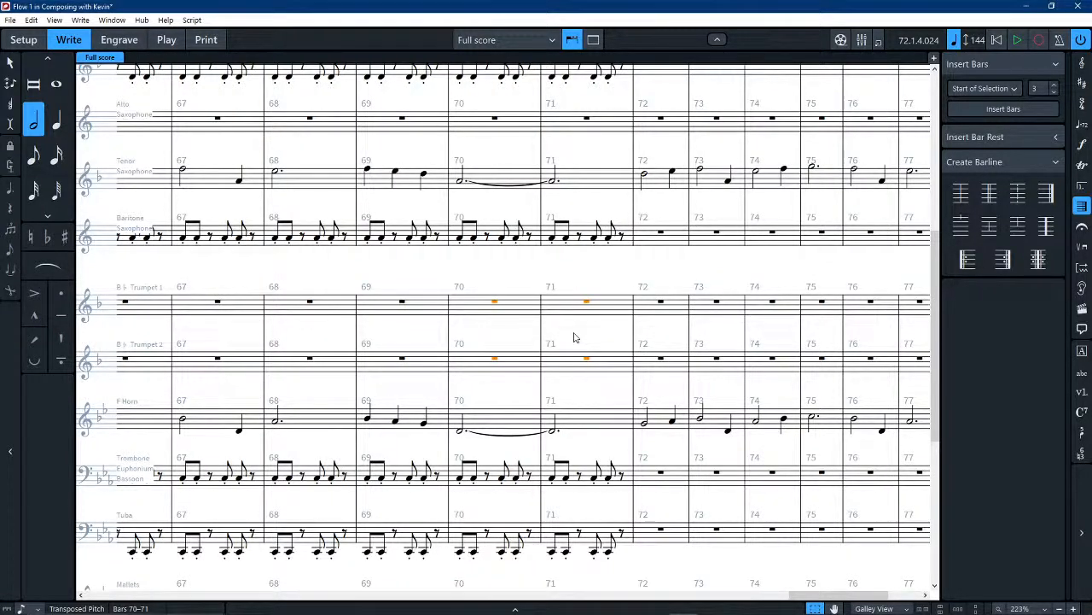
{"action": "left_click", "coordinate": [641, 279]}
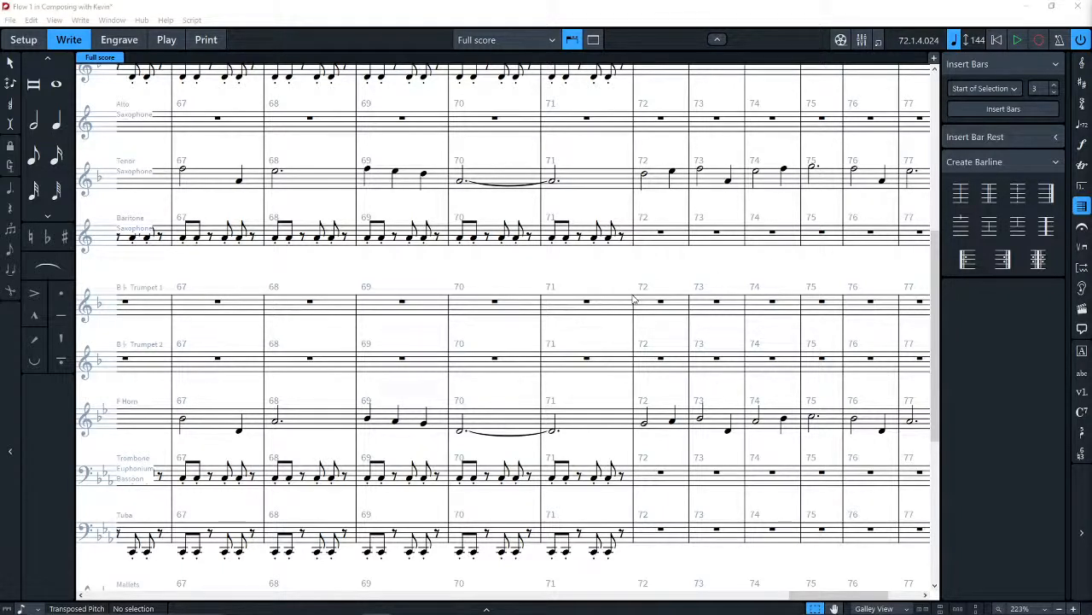
{"action": "left_click", "coordinate": [489, 275]}
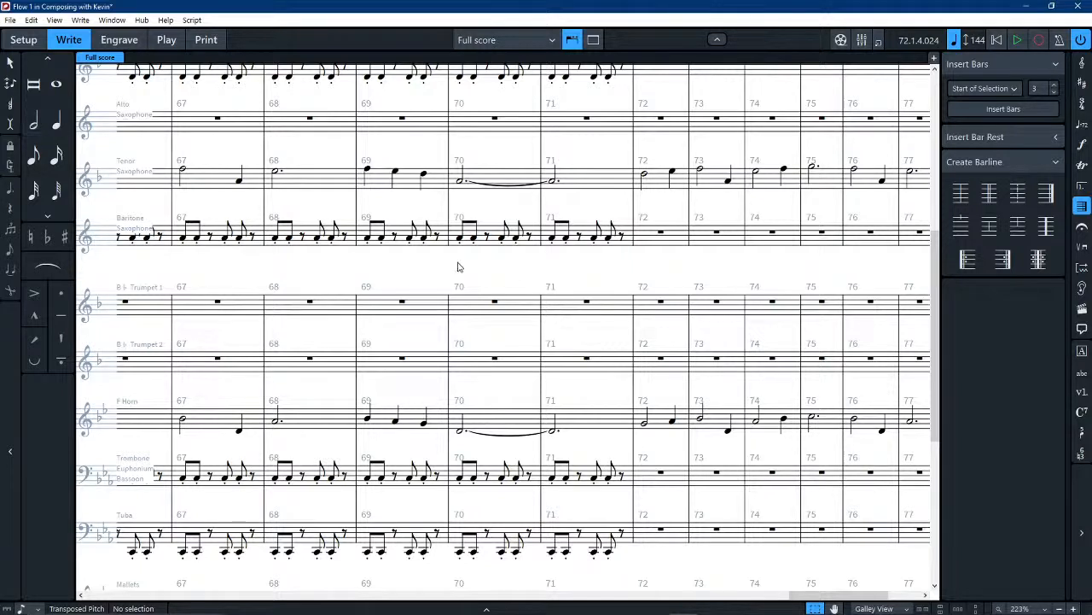
{"action": "left_click", "coordinate": [497, 306]}
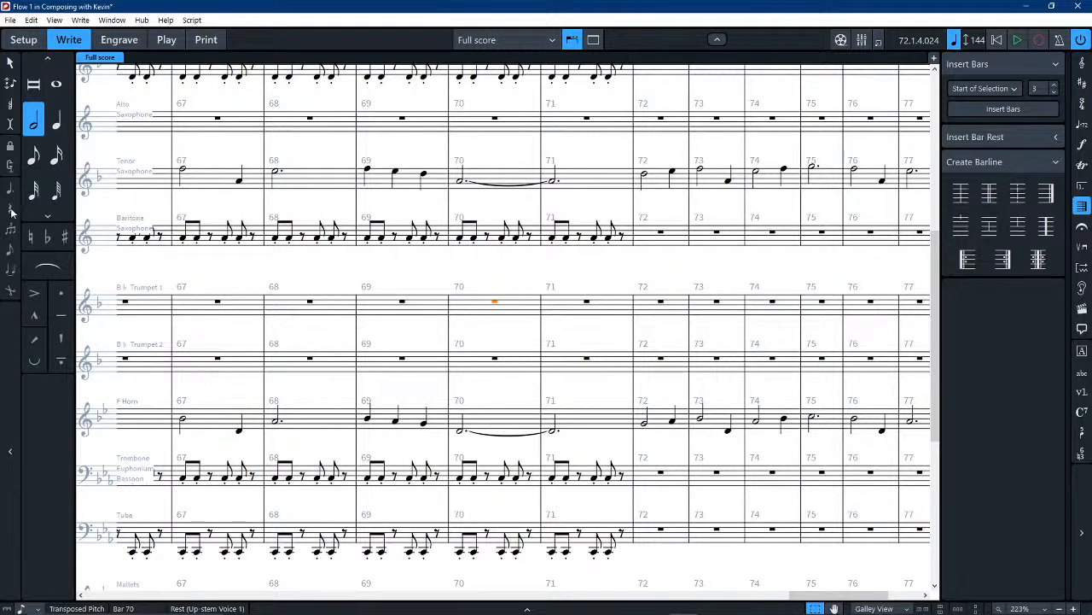
{"action": "left_click", "coordinate": [11, 64]}
{"action": "key", "text": "Escape"}
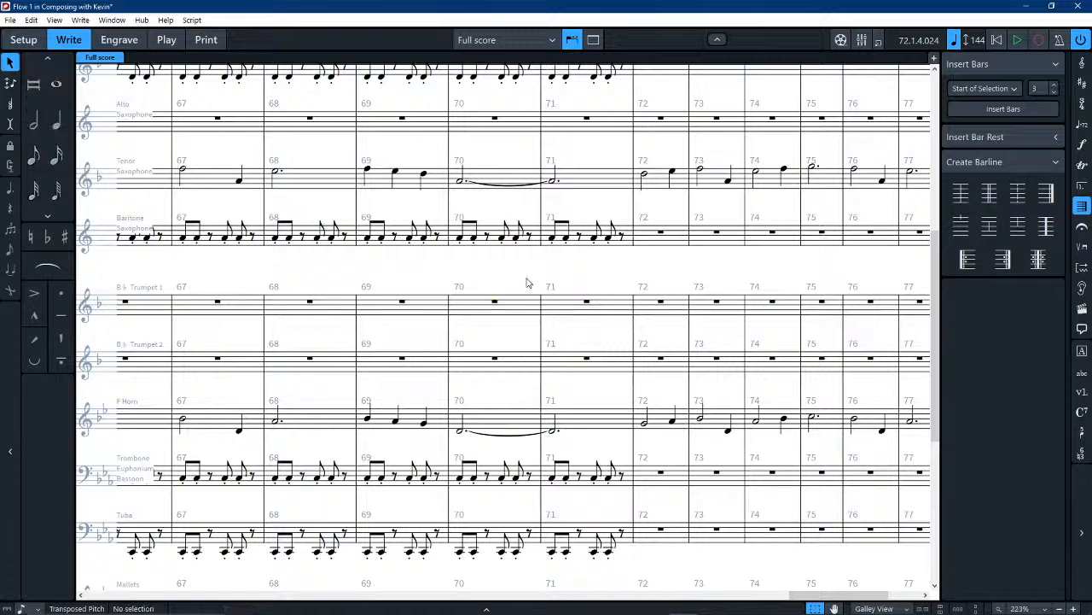
Step: Enter quarter notes F4 and G4 on beats two and three of bar 69 in B♭ Trumpet 1
{"action": "left_click", "coordinate": [494, 302]}
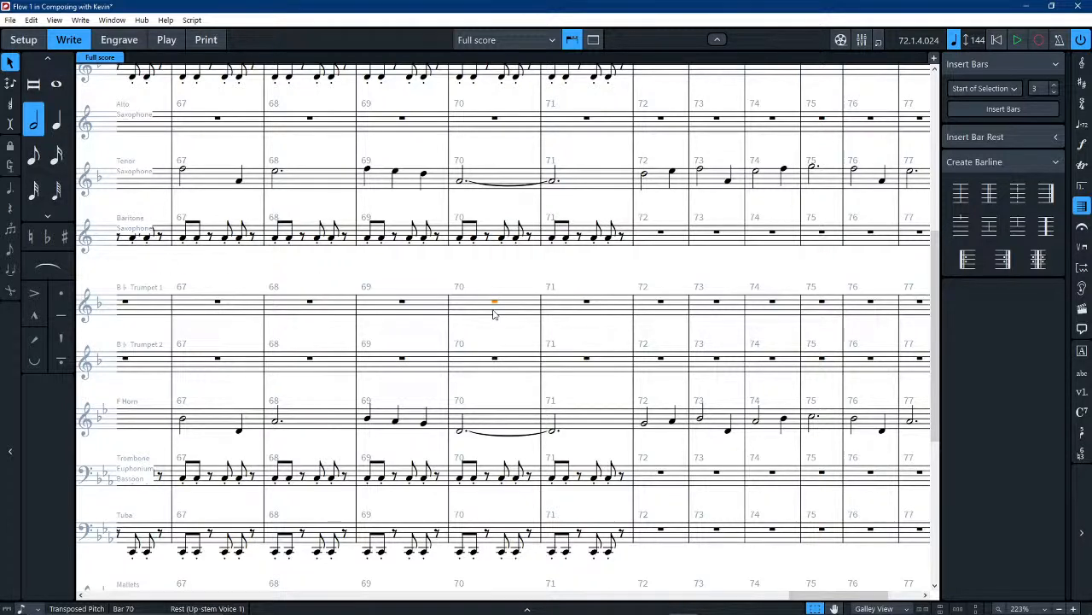
{"action": "left_click", "coordinate": [260, 272]}
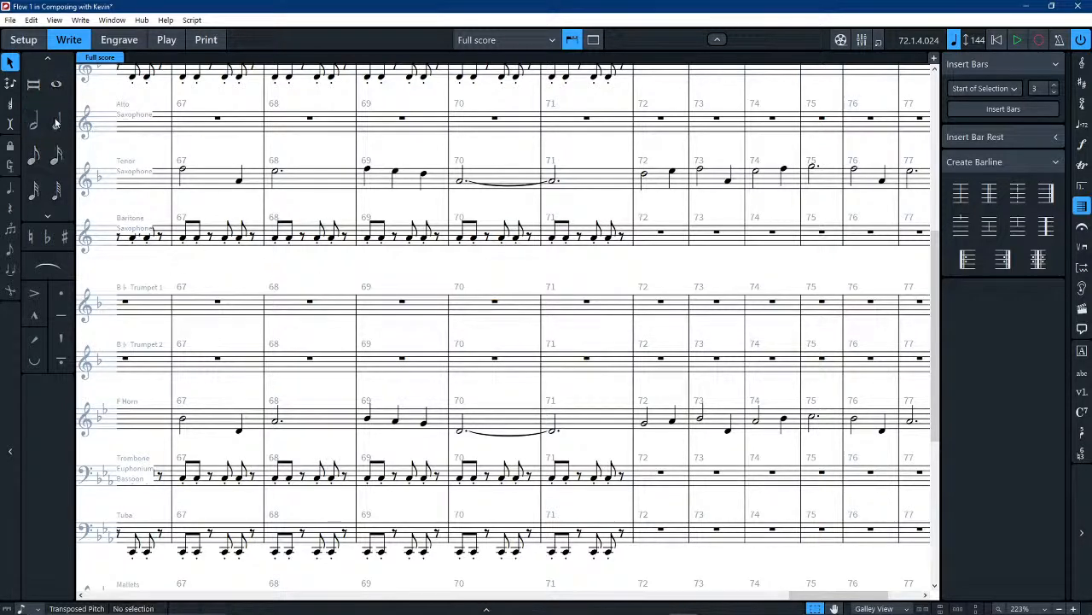
{"action": "left_click", "coordinate": [56, 123]}
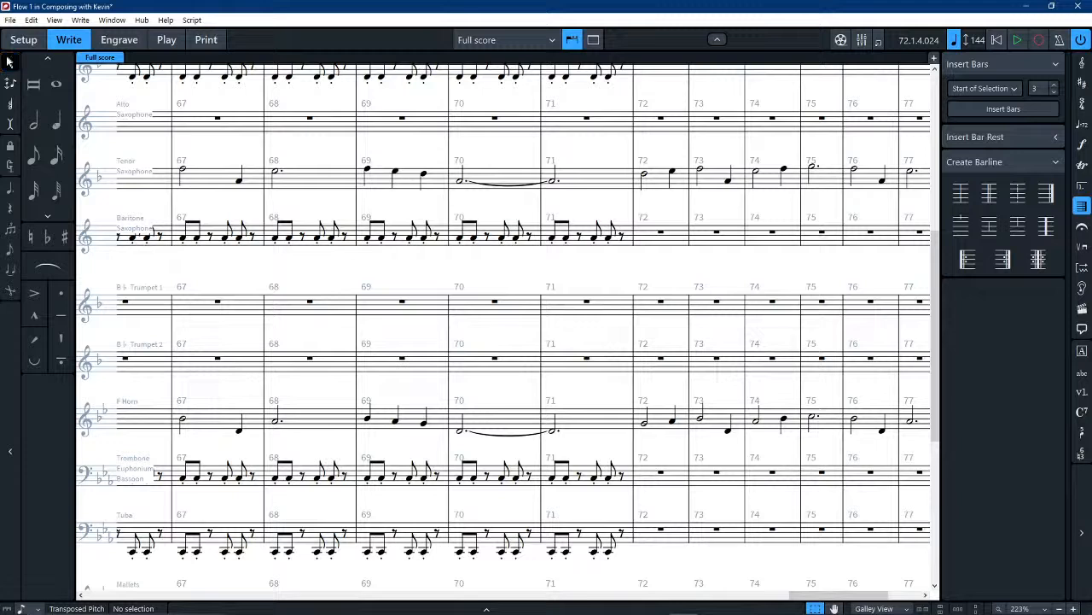
{"action": "left_click", "coordinate": [394, 315]}
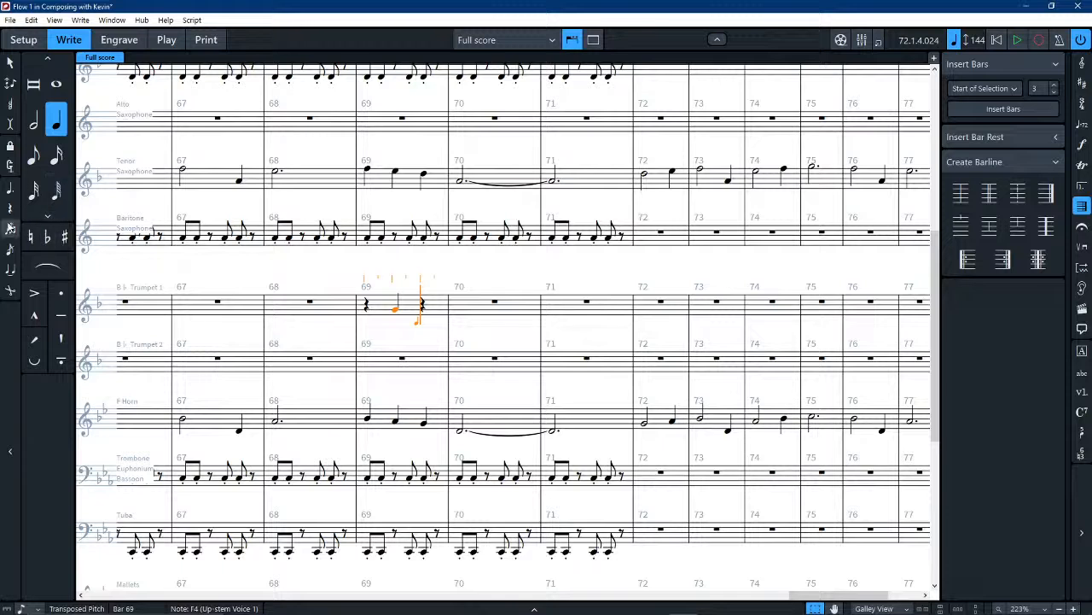
{"action": "key", "text": "ctrl+z"}
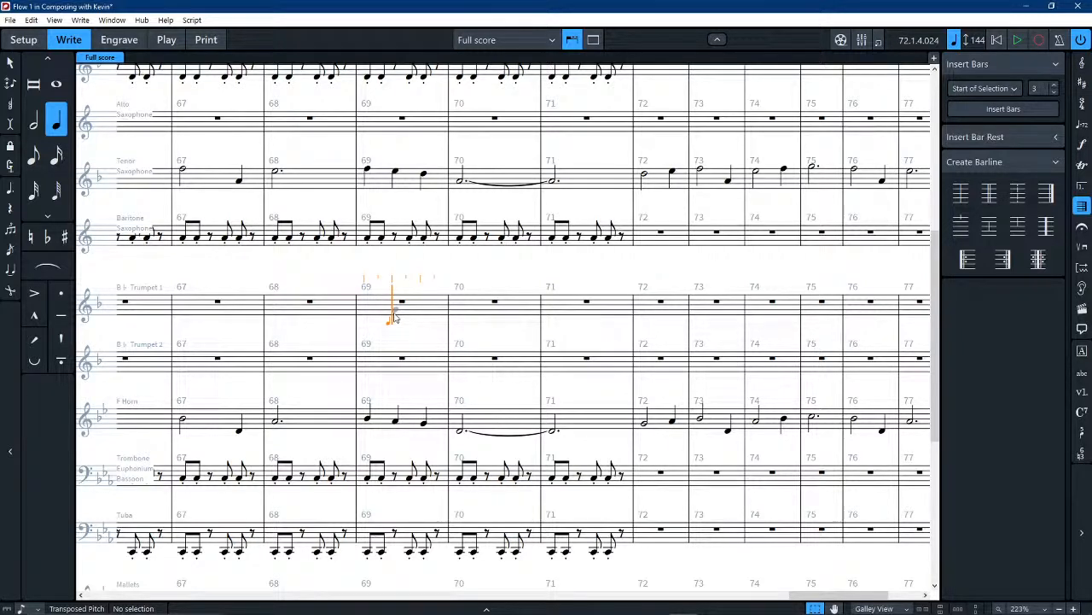
{"action": "left_click", "coordinate": [393, 316]}
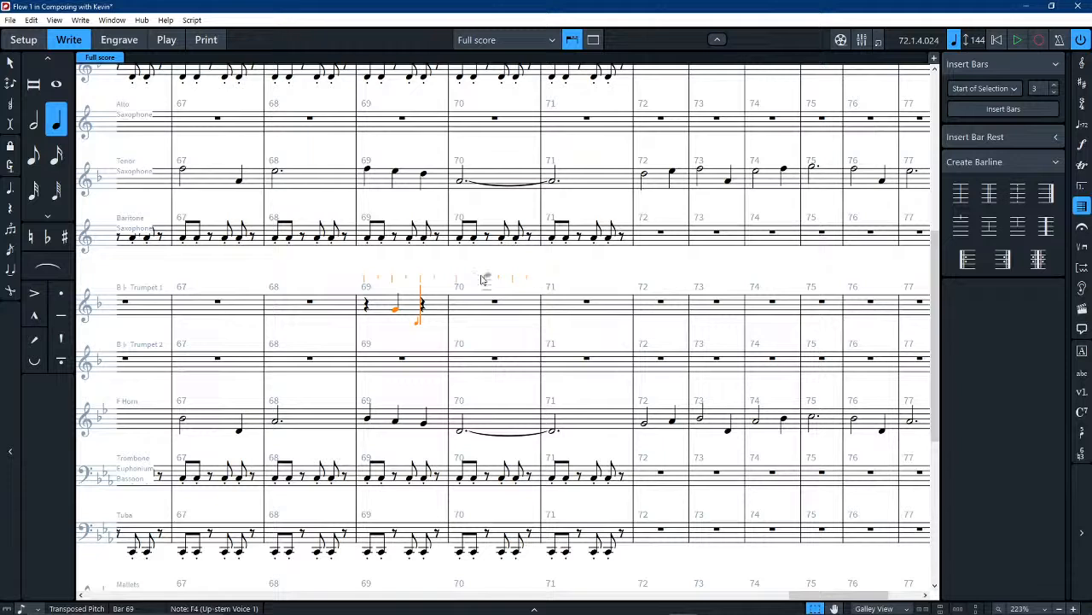
{"action": "key", "text": "g"}
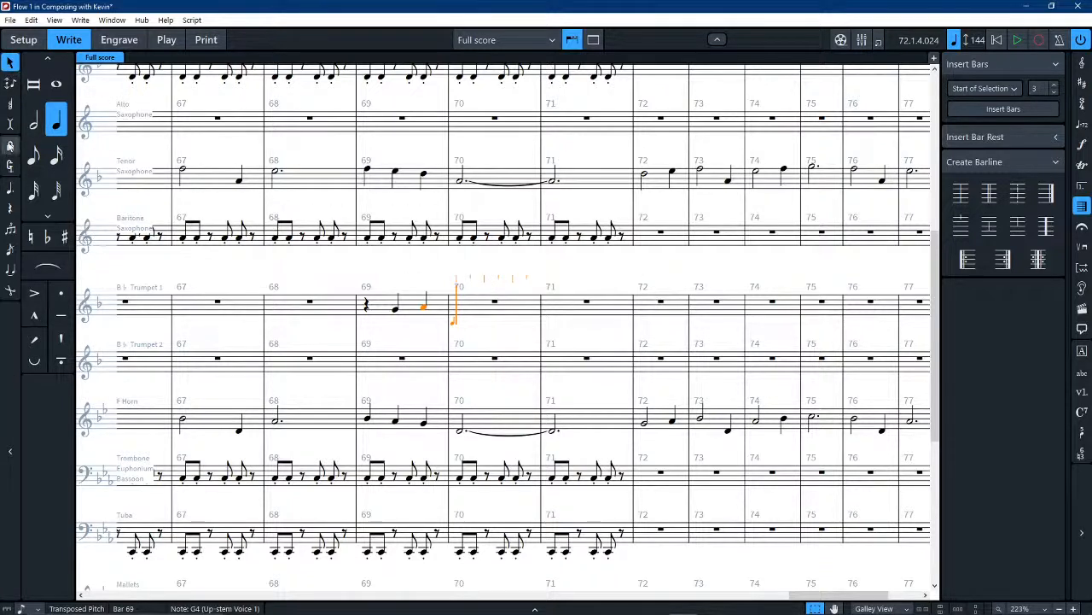
Step: Lower the last quarter note of bar 69 in B♭ Trumpet 1 to Gb4
{"action": "left_click", "coordinate": [48, 239]}
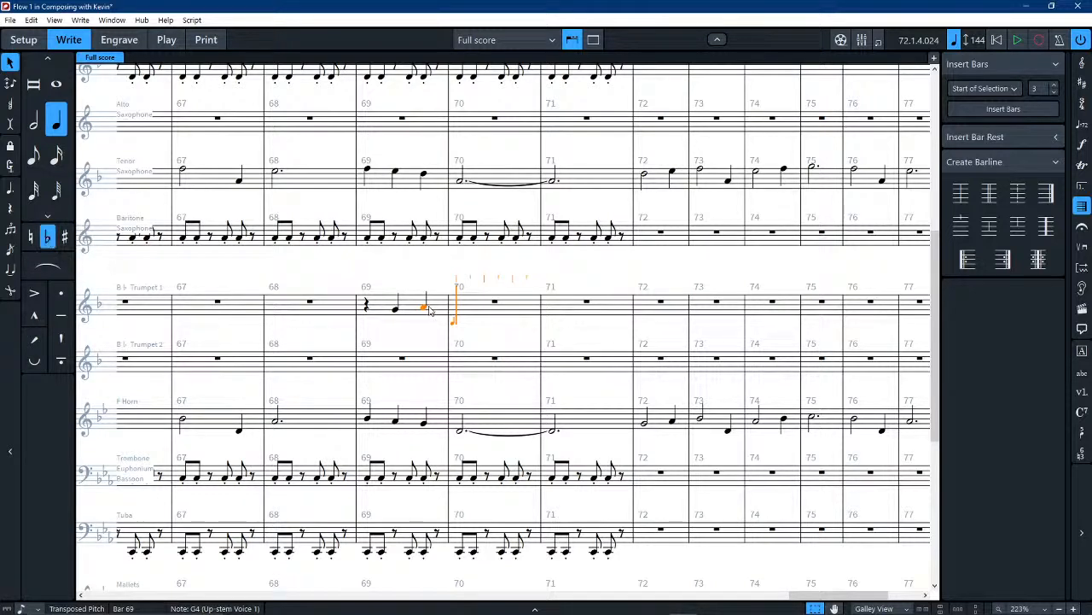
{"action": "key", "text": "Escape"}
{"action": "key", "text": "minus"}
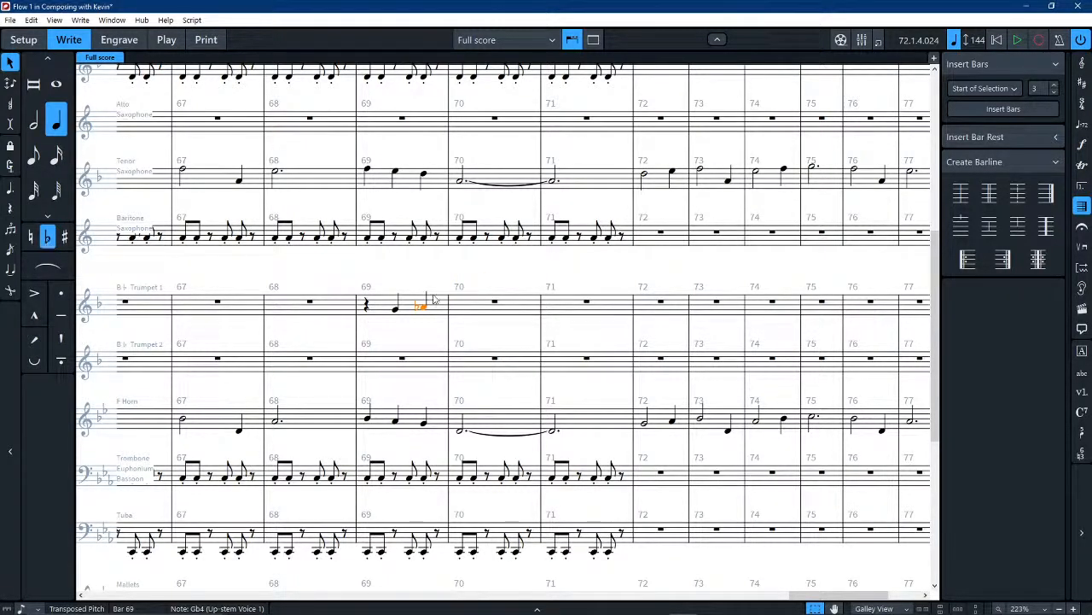
{"action": "key", "text": "Escape"}
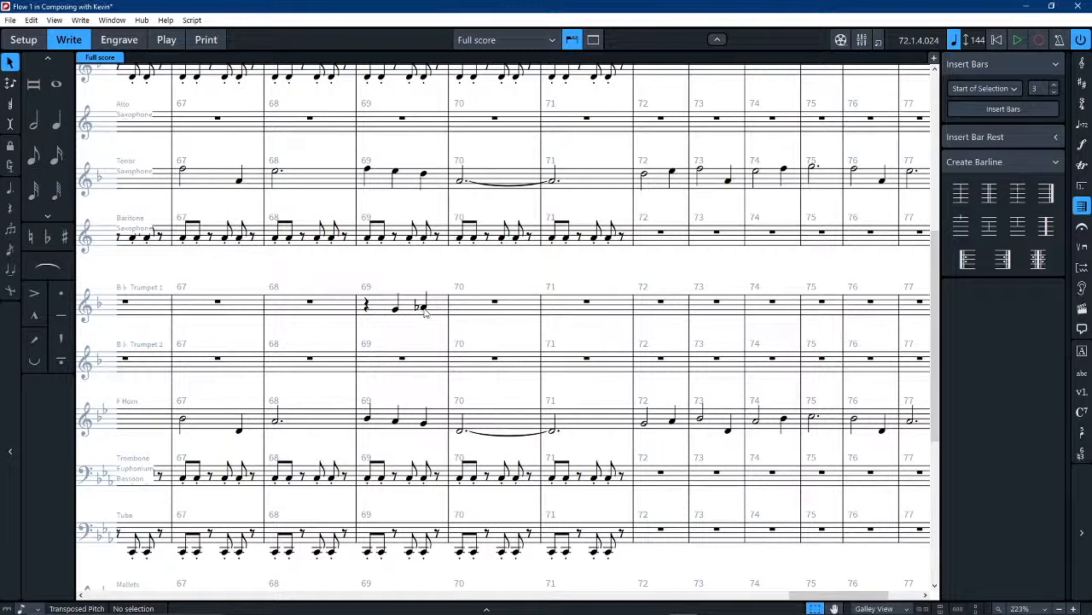
{"action": "left_click", "coordinate": [422, 307]}
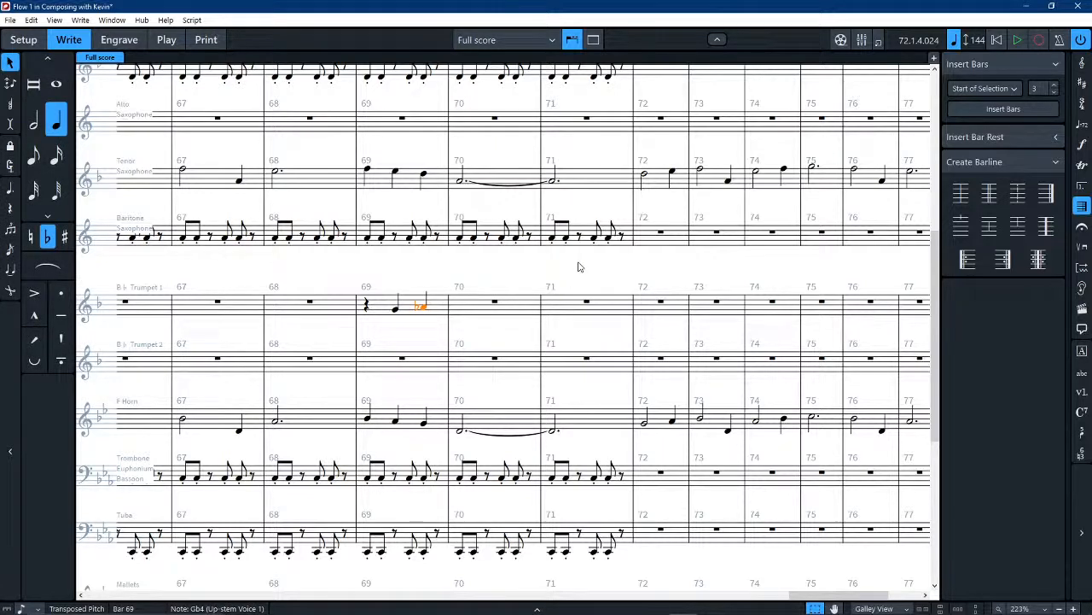
{"action": "left_click", "coordinate": [453, 278]}
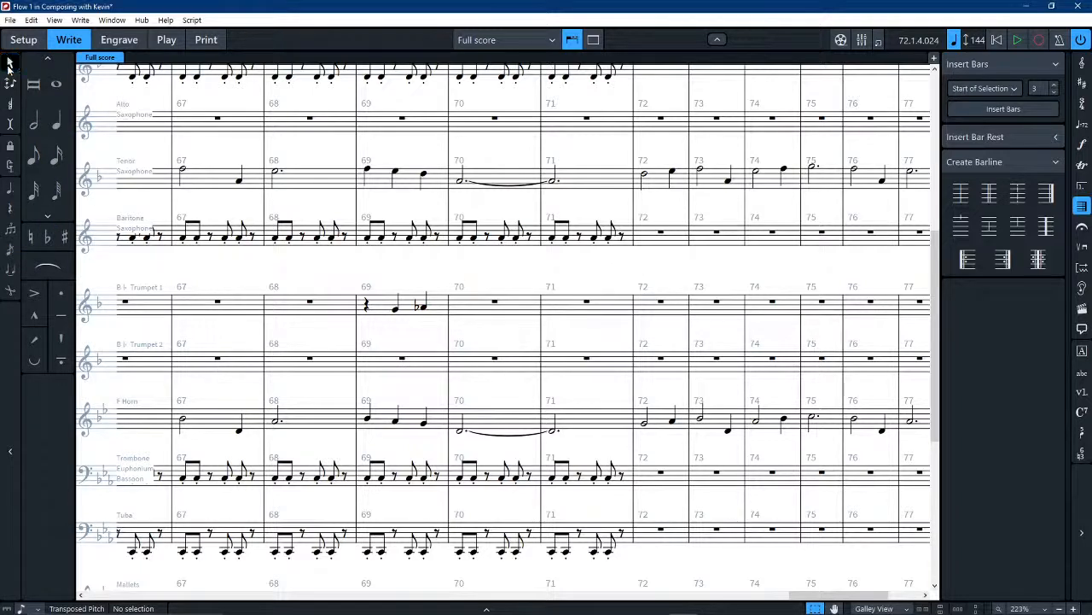
Step: Fill bar 70 of B♭ Trumpet 1 with eighth notes Gb4 and F4 followed by quarter notes Eb4 and C4
{"action": "left_click", "coordinate": [39, 162]}
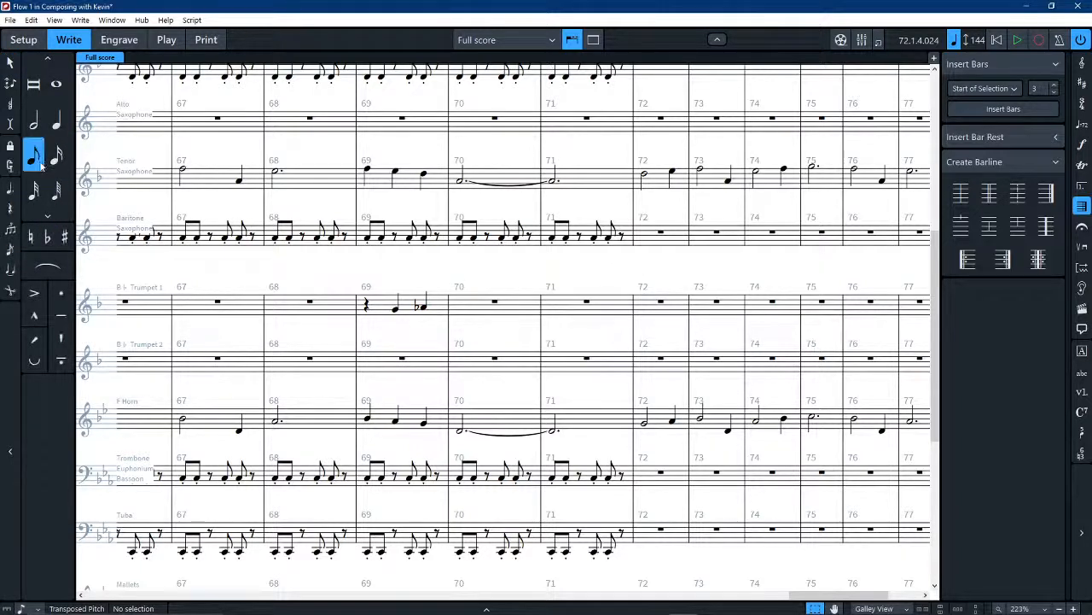
{"action": "left_click", "coordinate": [47, 236]}
{"action": "left_click", "coordinate": [461, 312]}
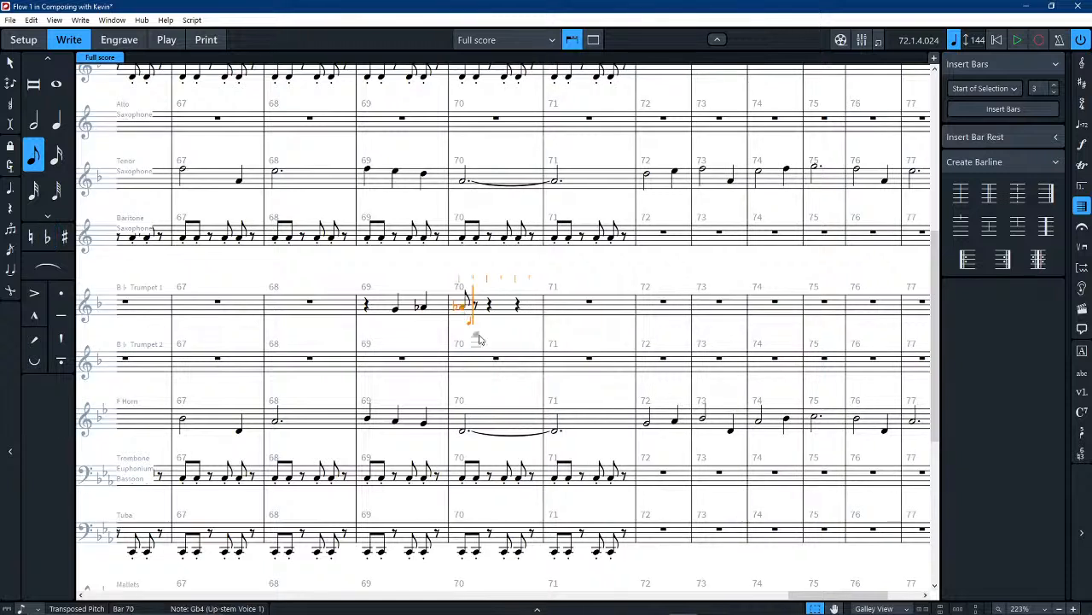
{"action": "key", "text": "f"}
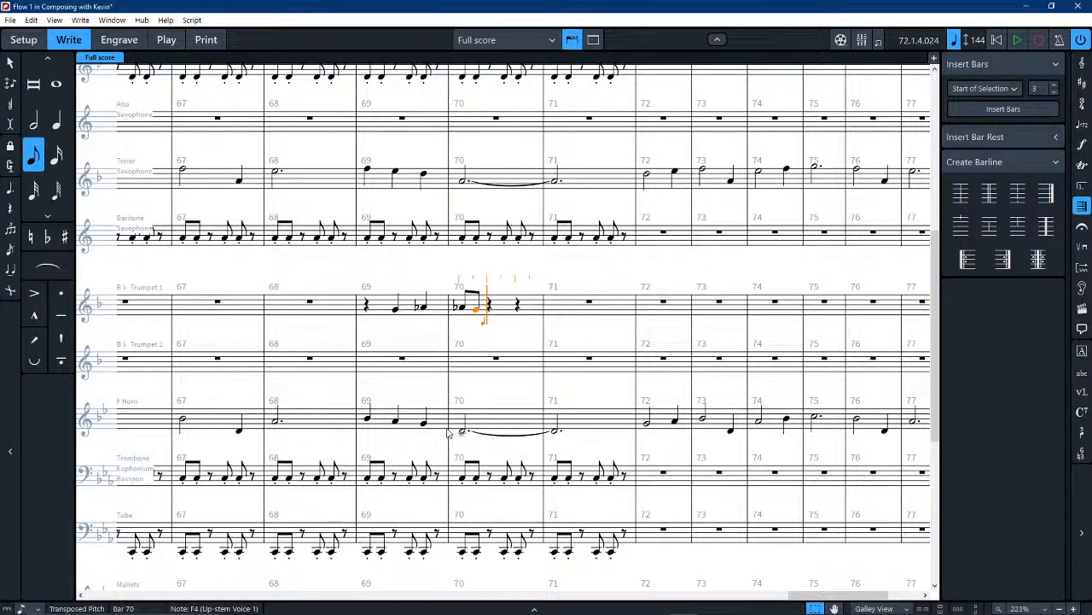
{"action": "left_click", "coordinate": [57, 126]}
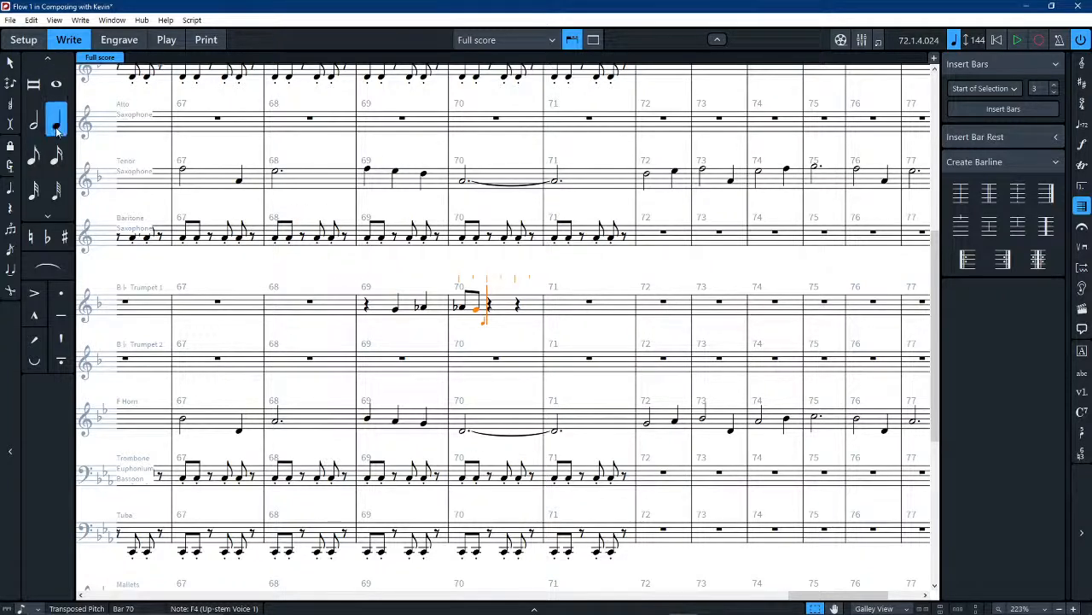
{"action": "key", "text": "e"}
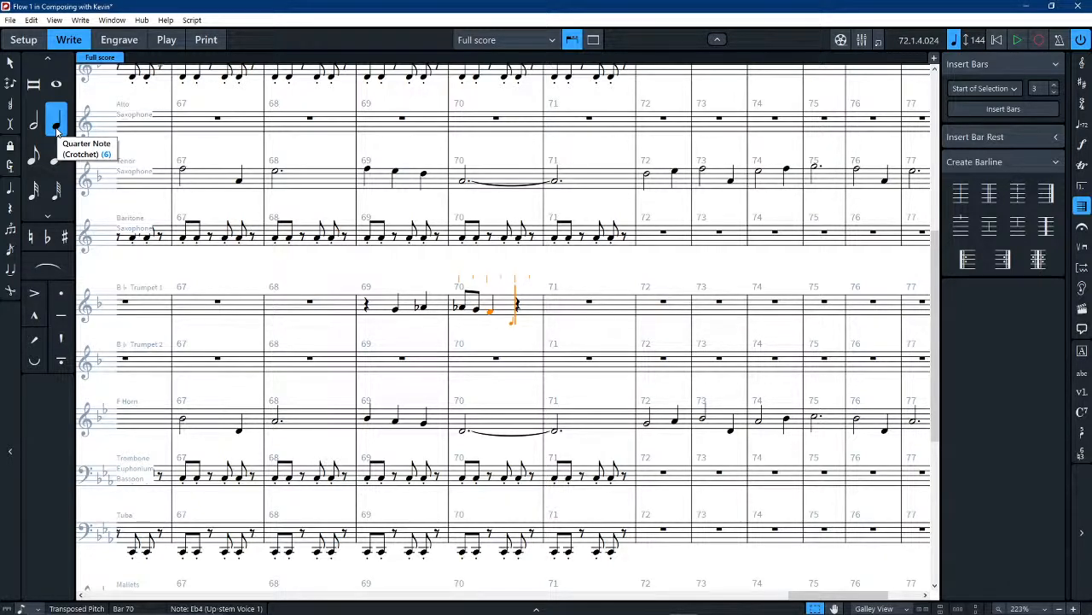
{"action": "key", "text": "c"}
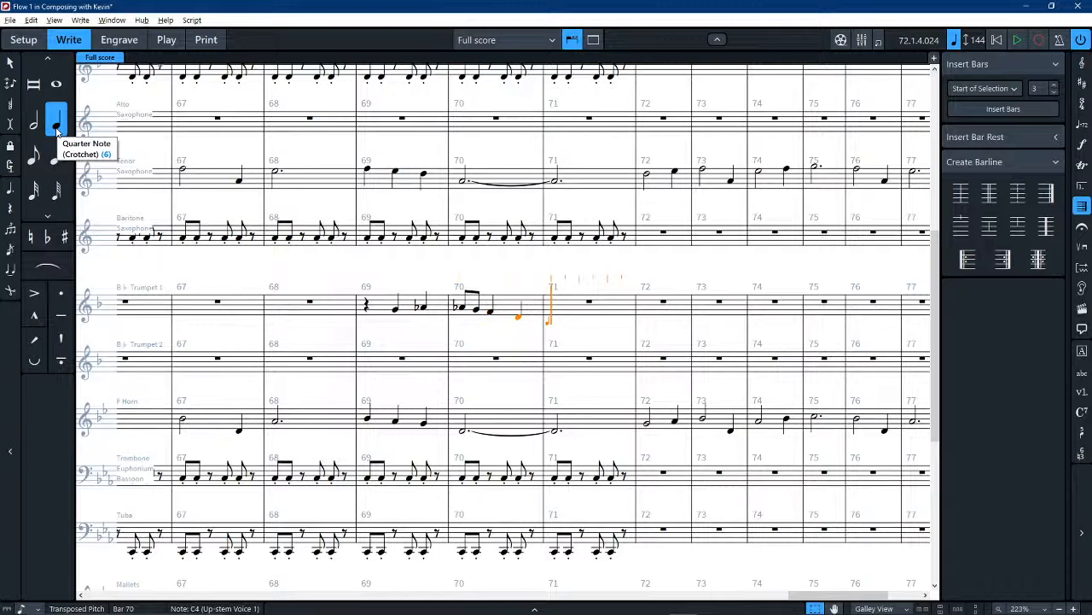
Step: Raise the last quarter note of bar 70 in B♭ Trumpet 1 to D4 and flatten it
{"action": "key", "text": "alt+Up"}
{"action": "key", "text": "0"}
{"action": "key", "text": "9"}
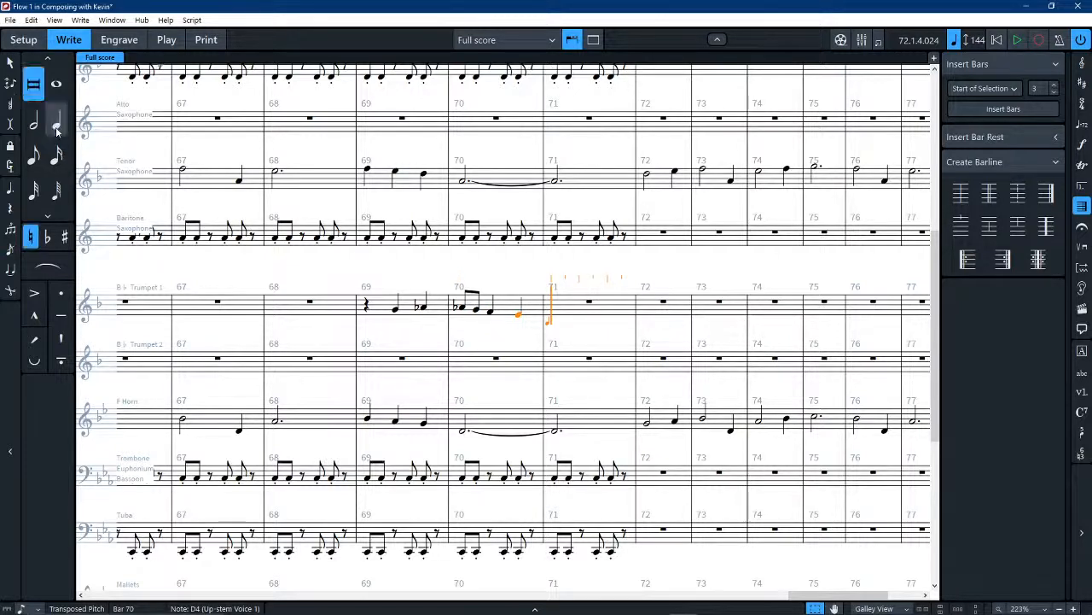
{"action": "key", "text": "minus"}
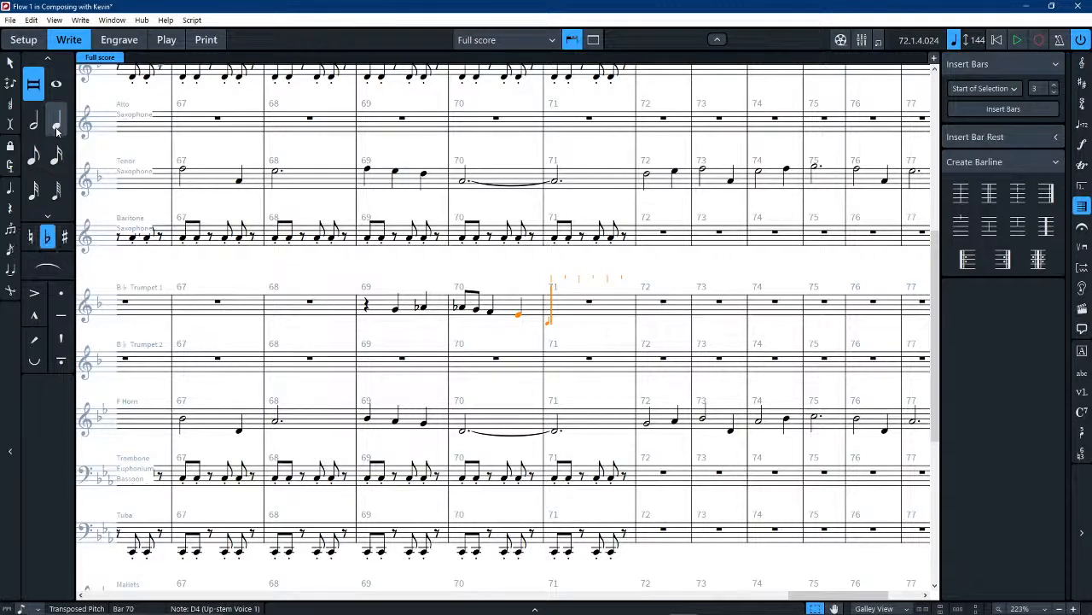
{"action": "left_click", "coordinate": [11, 63]}
{"action": "left_click", "coordinate": [519, 316]}
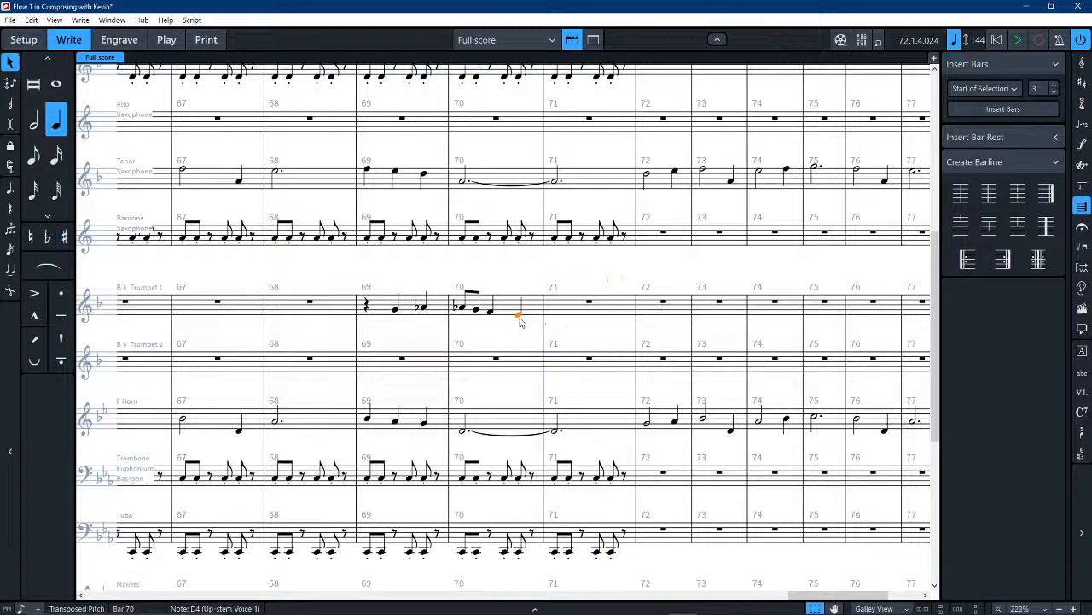
{"action": "left_click", "coordinate": [517, 332]}
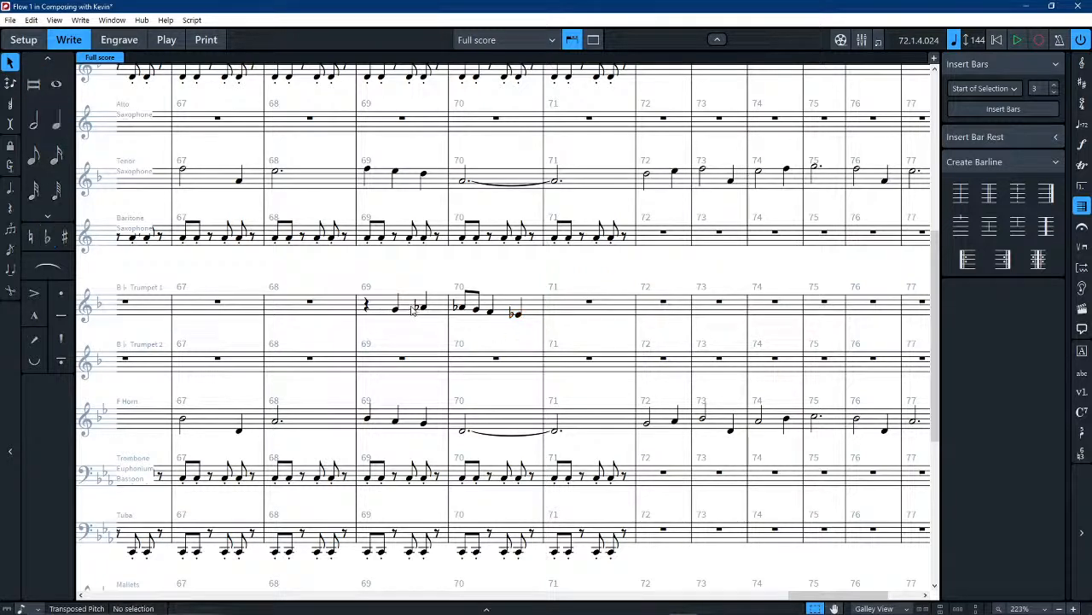
Step: Raise the whole B♭ Trumpet 1 phrase in bars 69 and 70 by one staff step
{"action": "left_click", "coordinate": [411, 305]}
{"action": "left_click", "coordinate": [502, 310], "text": "shift"}
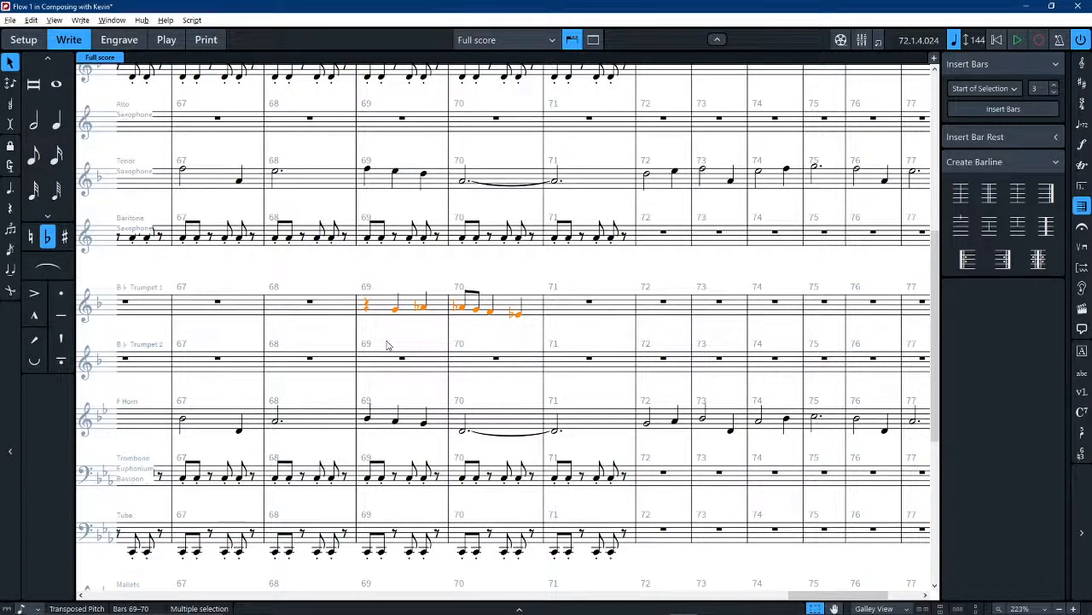
{"action": "key", "text": "alt+Up"}
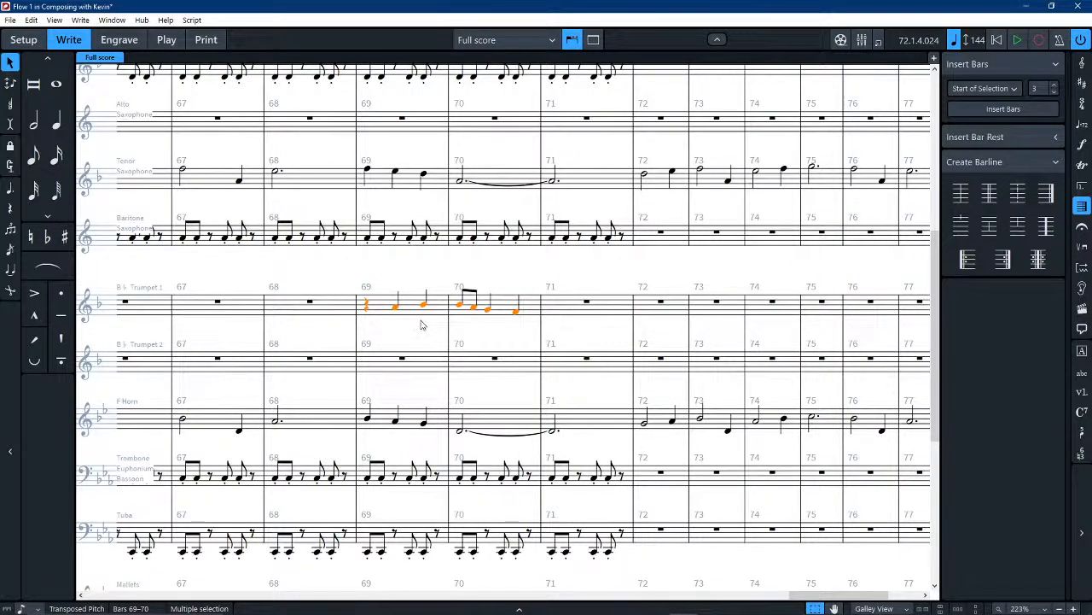
{"action": "left_click", "coordinate": [506, 275]}
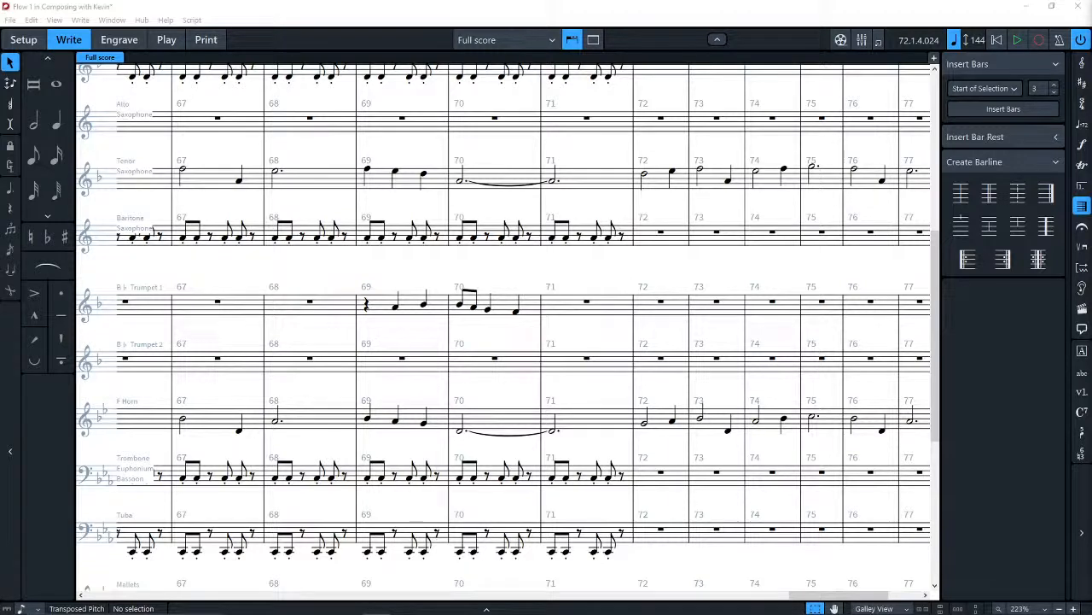
Step: Move the B♭ Trumpet 1 phrase one bar later, from bars 69 and 70 to bars 70 and 71
{"action": "left_click", "coordinate": [410, 312]}
{"action": "left_click", "coordinate": [515, 311], "text": "shift"}
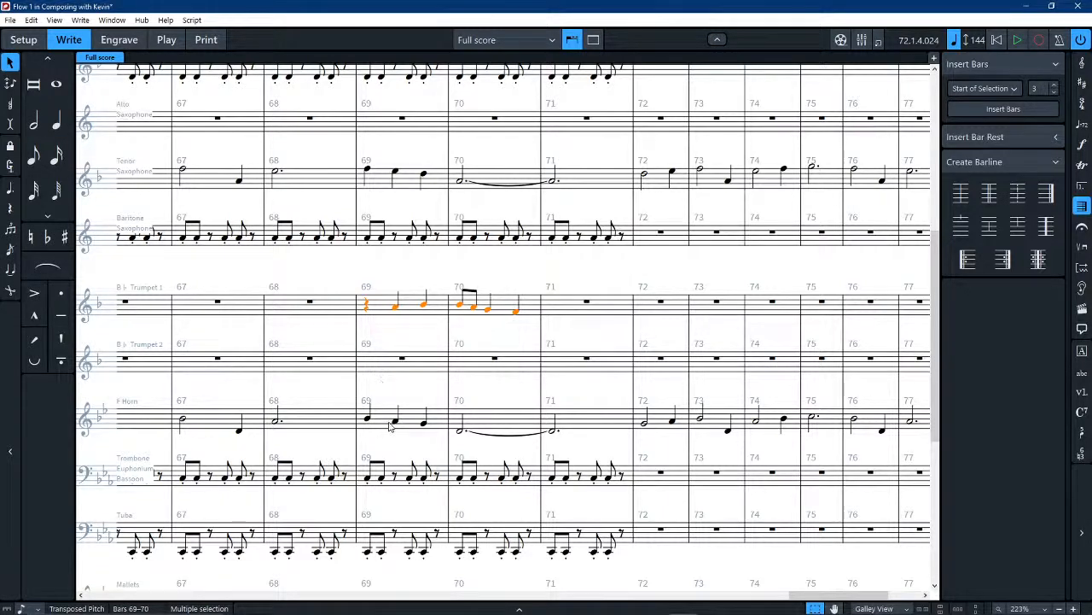
{"action": "key", "text": "ctrl+x"}
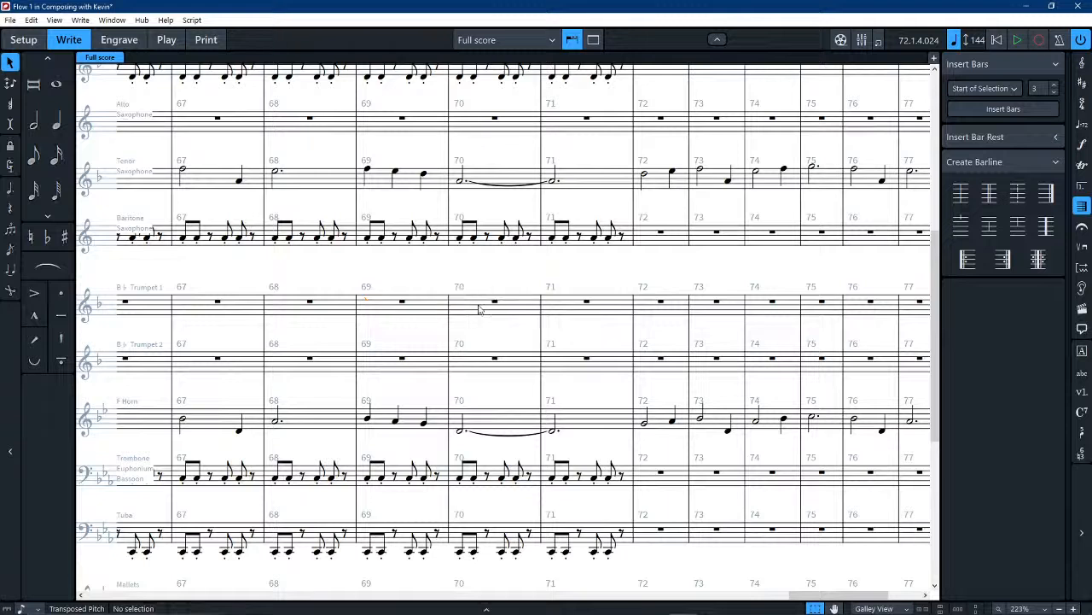
{"action": "left_click", "coordinate": [480, 305]}
{"action": "key", "text": "ctrl+v"}
{"action": "key", "text": "Escape"}
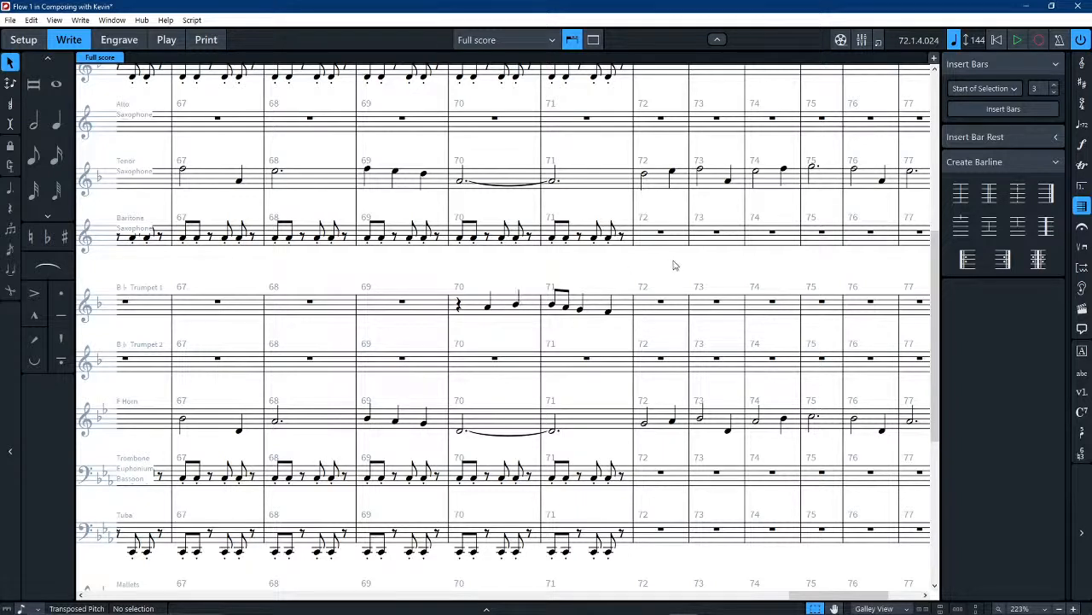
Step: Enter a dotted half note D4 in bar 72 of B♭ Trumpet 1 to end the phrase
{"action": "scroll", "coordinate": [673, 263], "scroll_direction": "right", "scroll_amount": 3}
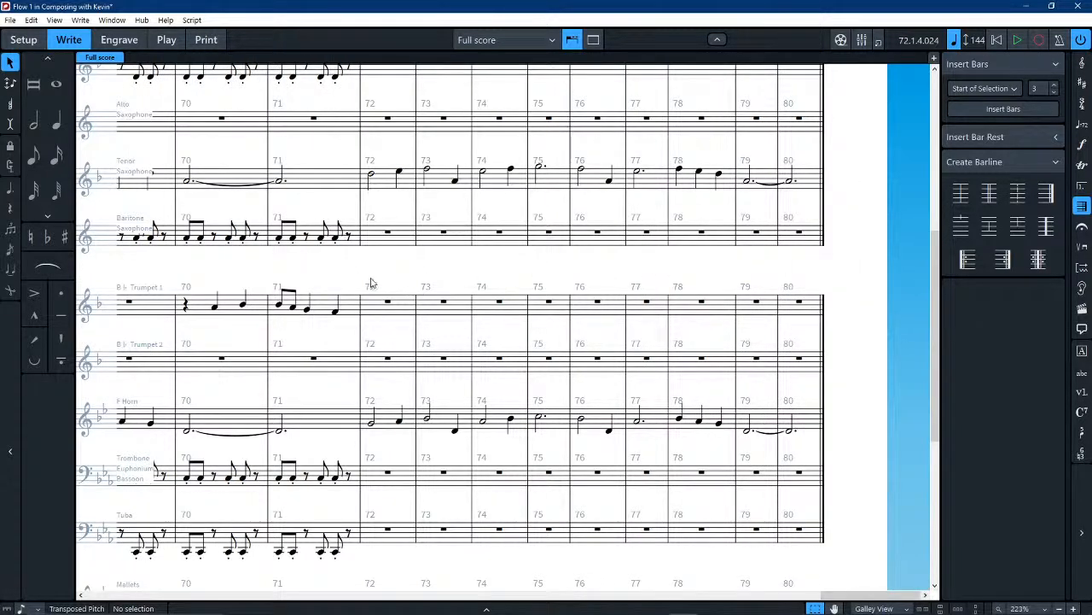
{"action": "scroll", "coordinate": [371, 283], "scroll_direction": "left", "scroll_amount": 1}
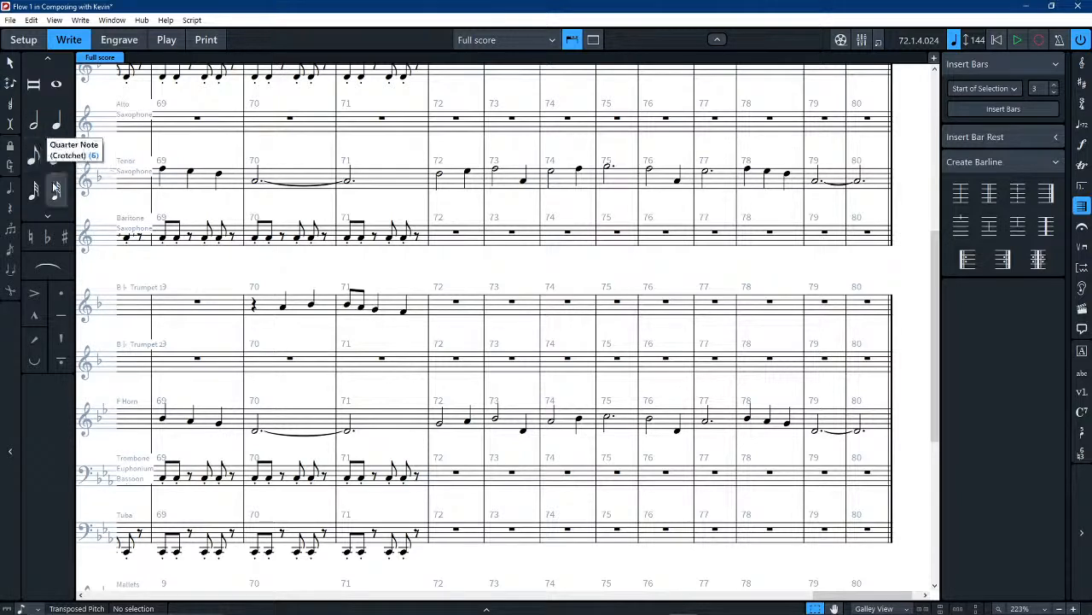
{"action": "left_click", "coordinate": [58, 123]}
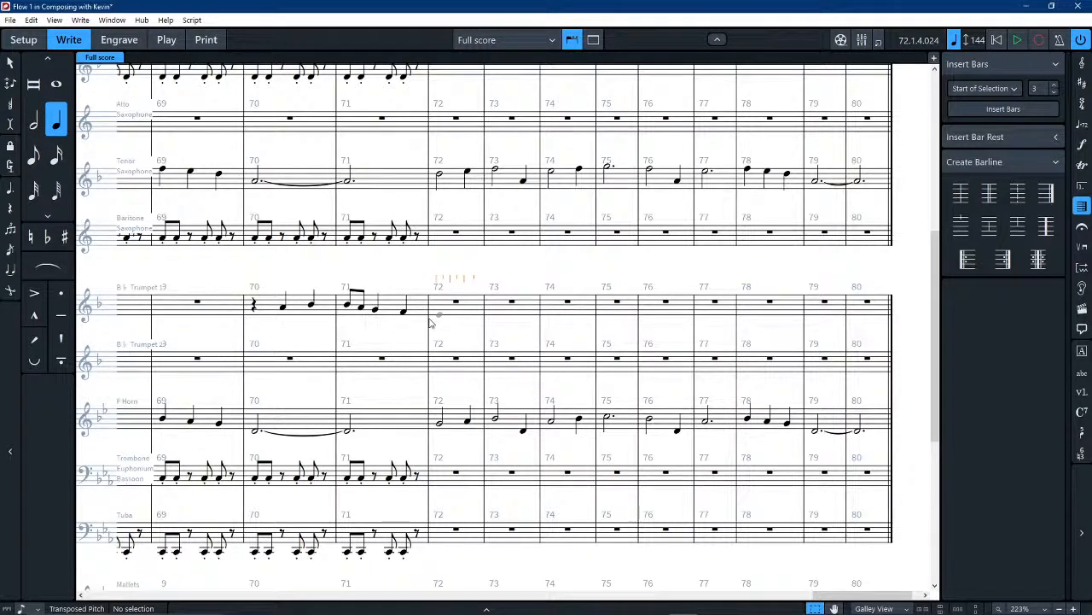
{"action": "left_click", "coordinate": [34, 122]}
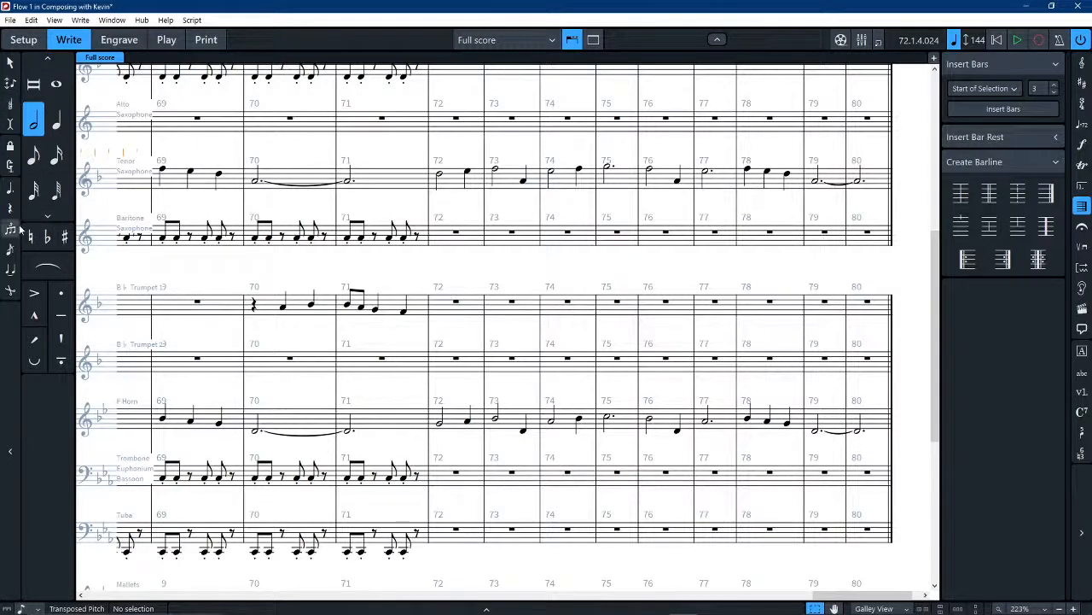
{"action": "left_click", "coordinate": [12, 188]}
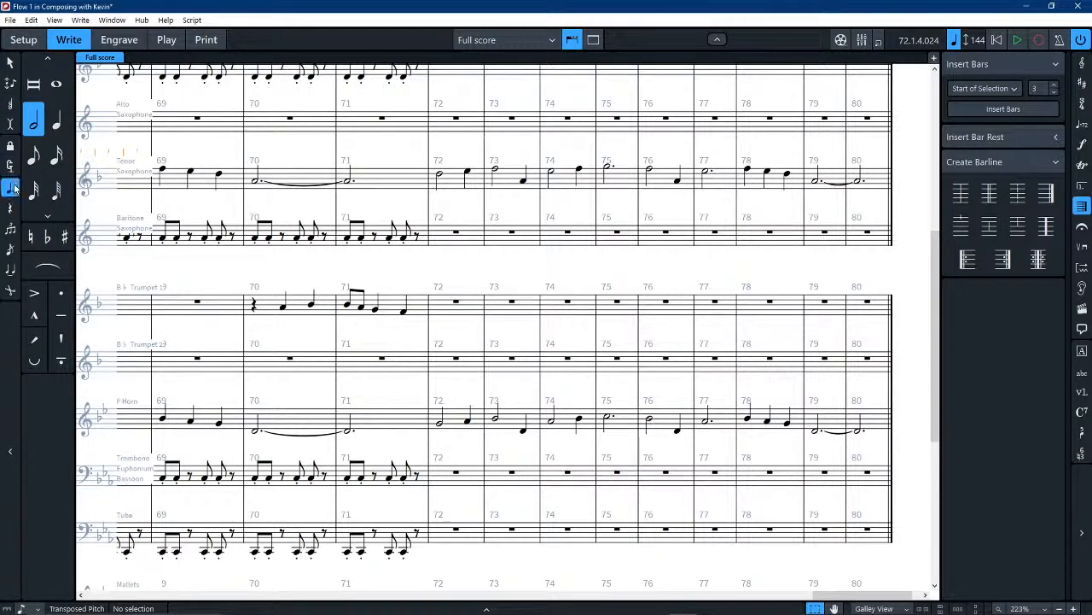
{"action": "left_click", "coordinate": [436, 316]}
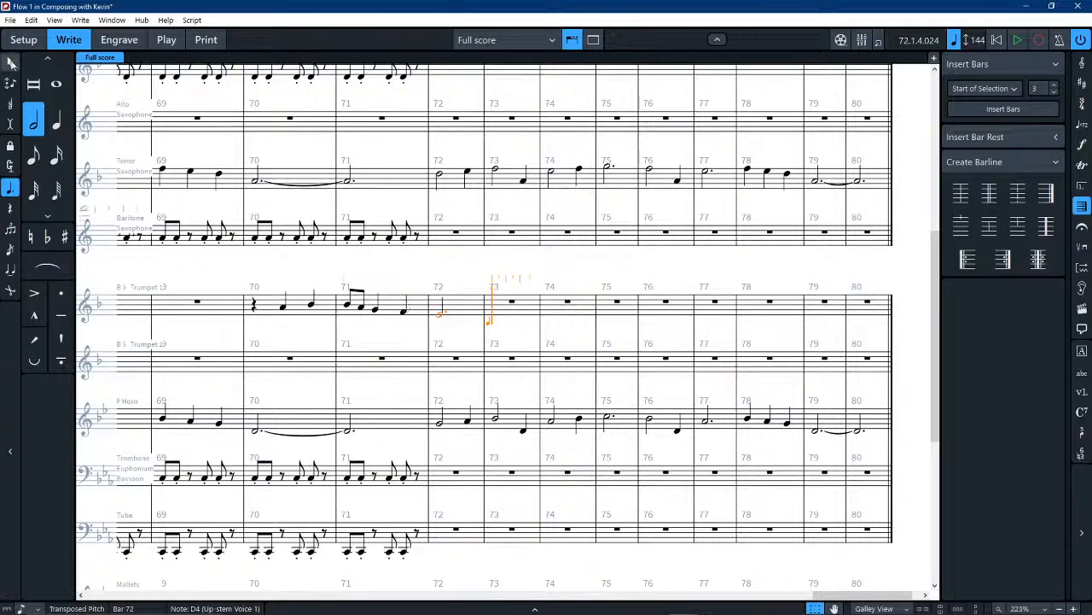
Step: Copy the B♭ Trumpet 1 phrase in bars 70 to 72 into B♭ Trumpet 2 at bar 70
{"action": "left_click", "coordinate": [9, 62]}
{"action": "left_click", "coordinate": [268, 305], "text": "shift"}
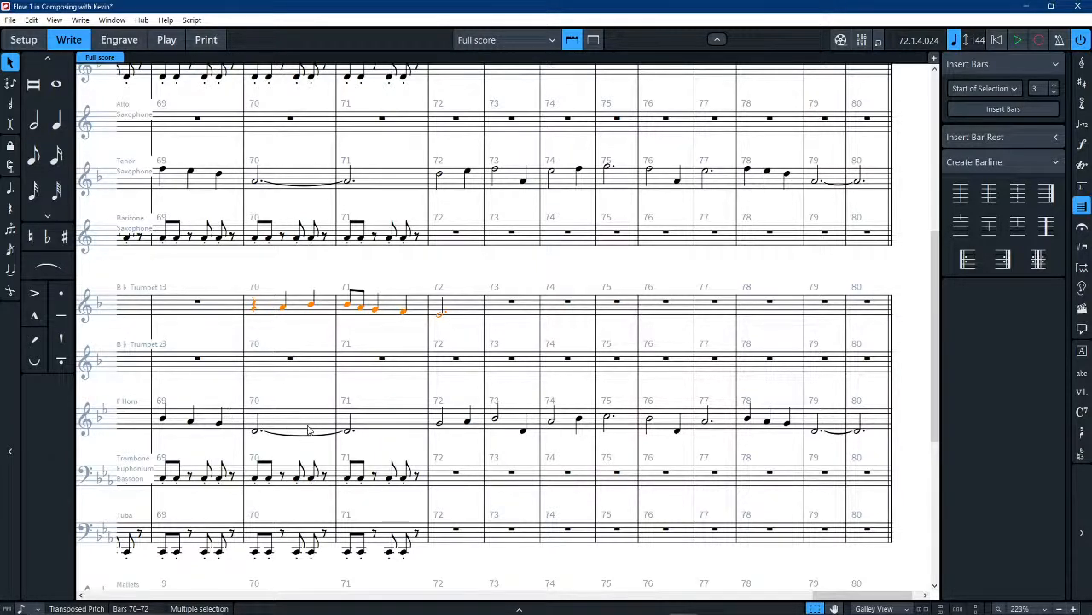
{"action": "left_click", "coordinate": [288, 360]}
{"action": "key", "text": "ctrl+v"}
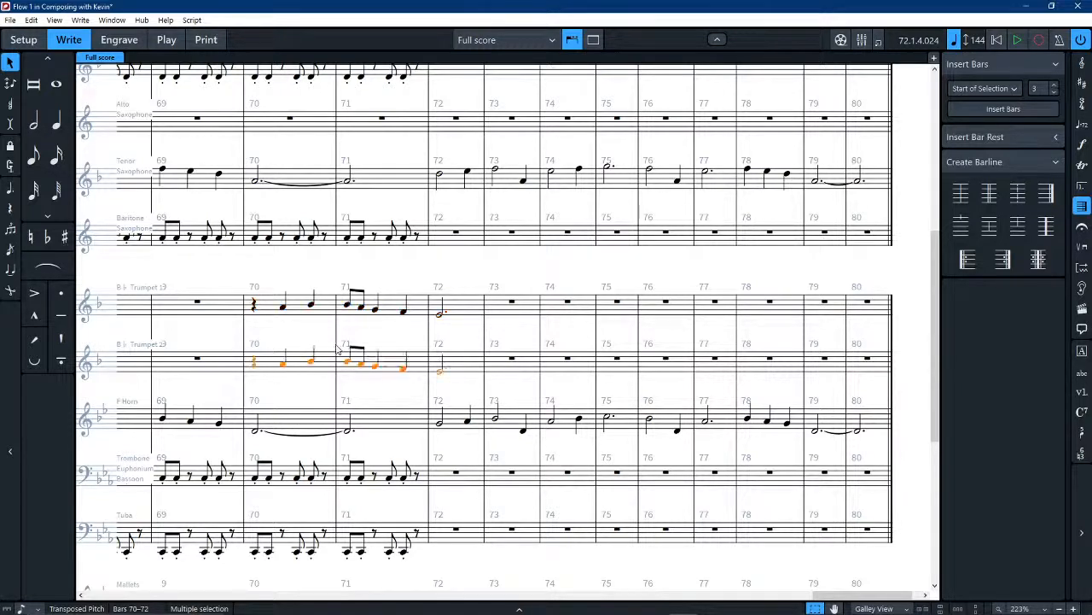
{"action": "key", "text": "Escape"}
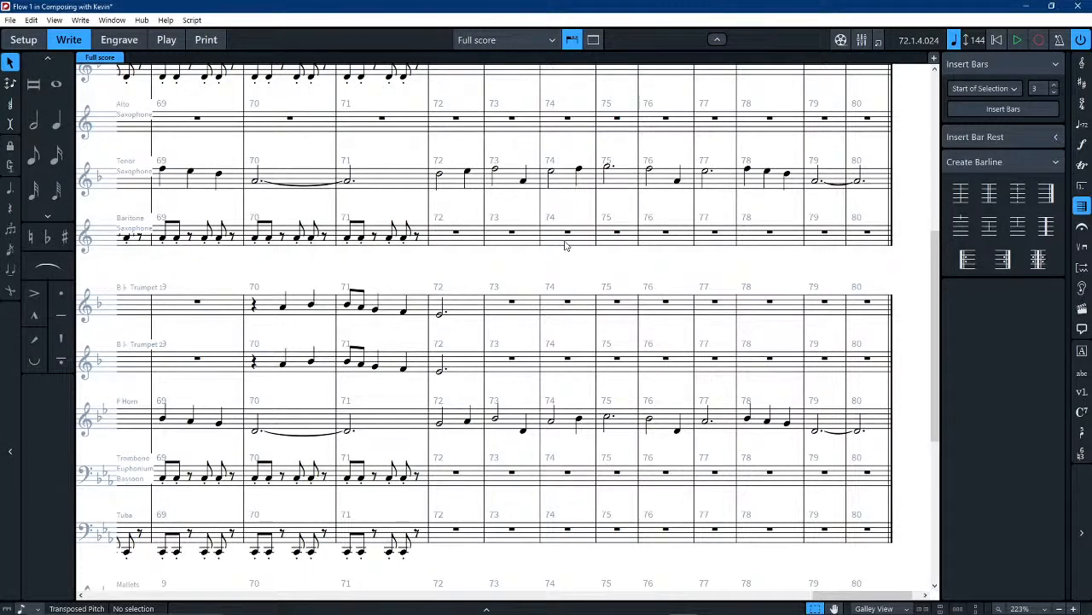
Step: Copy the F Horn's mf dynamic from bar 63 to the first notes of both trumpet phrases in bar 70
{"action": "scroll", "coordinate": [568, 247], "scroll_direction": "down", "scroll_amount": 2}
{"action": "scroll", "coordinate": [565, 247], "scroll_direction": "left", "scroll_amount": 10}
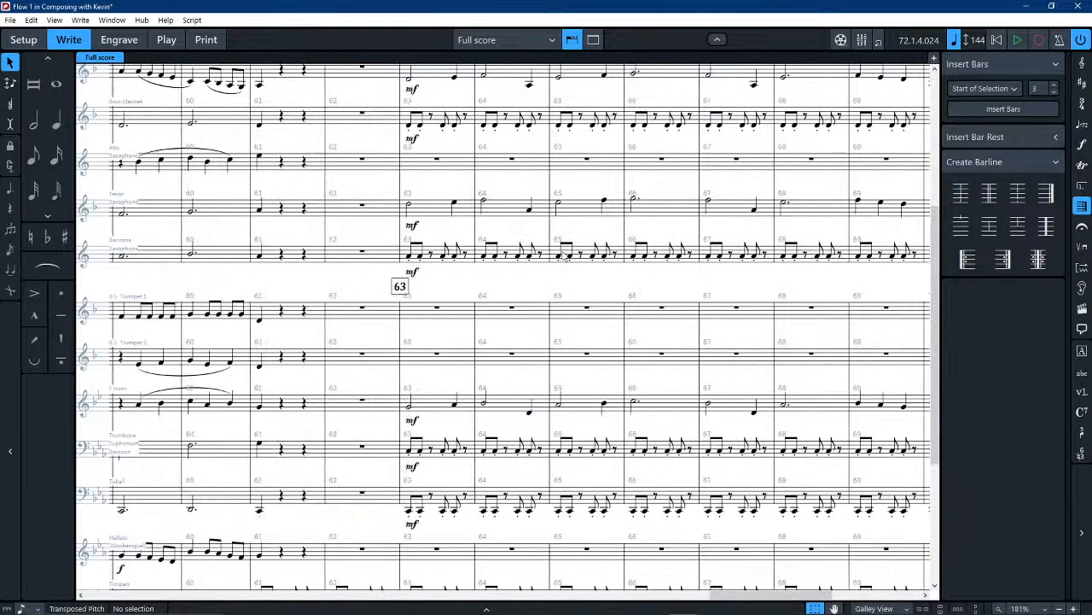
{"action": "left_click", "coordinate": [413, 420]}
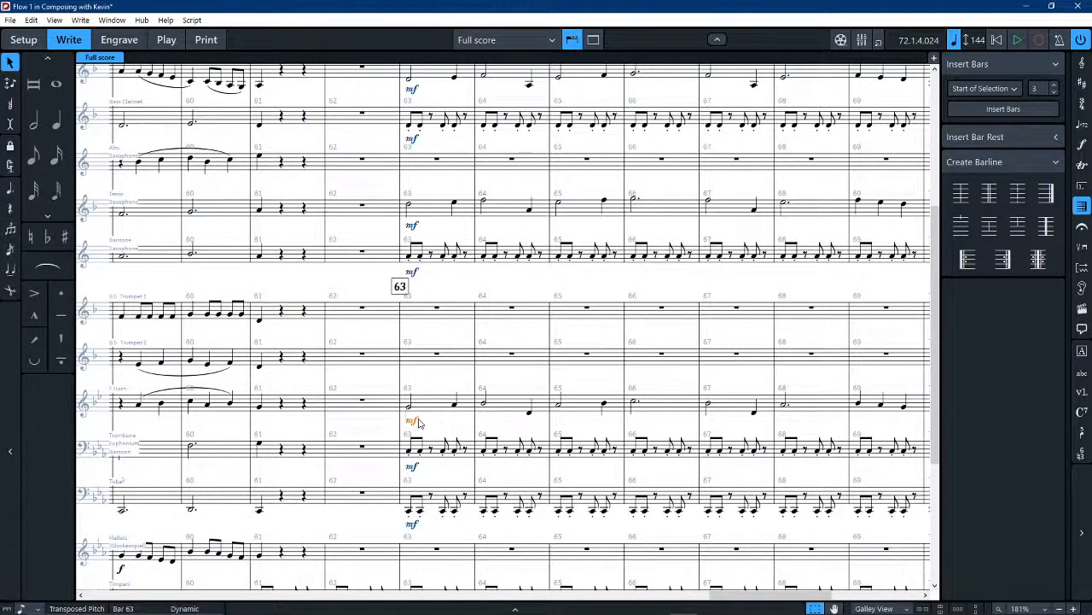
{"action": "scroll", "coordinate": [379, 331], "scroll_direction": "right", "scroll_amount": 10}
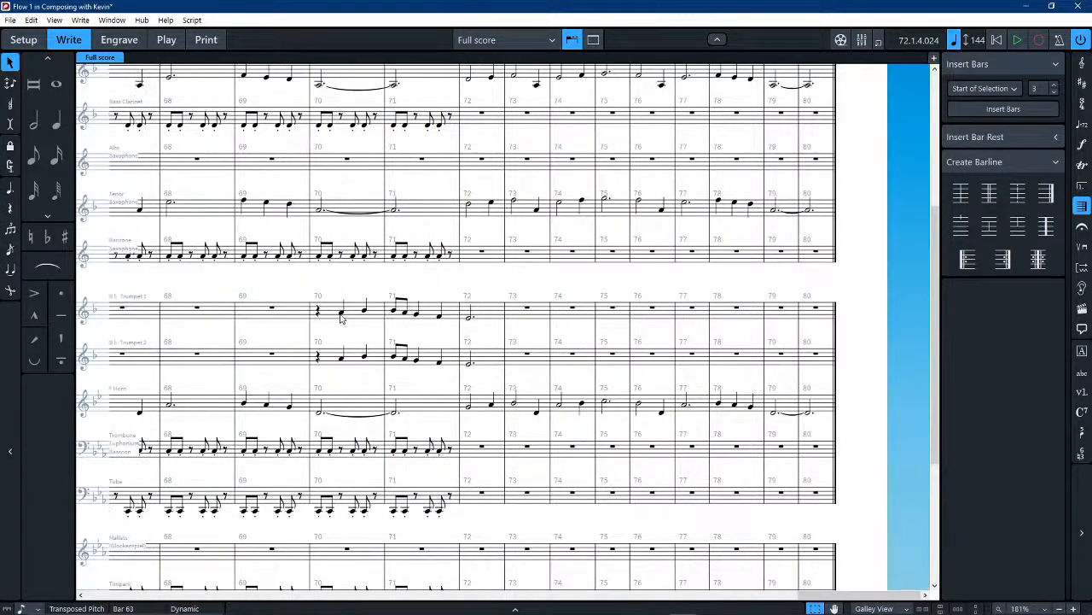
{"action": "left_click", "coordinate": [341, 315]}
{"action": "left_click", "coordinate": [343, 360], "text": "shift"}
{"action": "key", "text": "ctrl+v"}
{"action": "left_click", "coordinate": [492, 289]}
Step: Play back the section around rehearsal mark 63 through the trumpet phrase to hear it in context
{"action": "scroll", "coordinate": [483, 299], "scroll_direction": "left", "scroll_amount": 8}
{"action": "scroll", "coordinate": [478, 300], "scroll_direction": "left", "scroll_amount": 4}
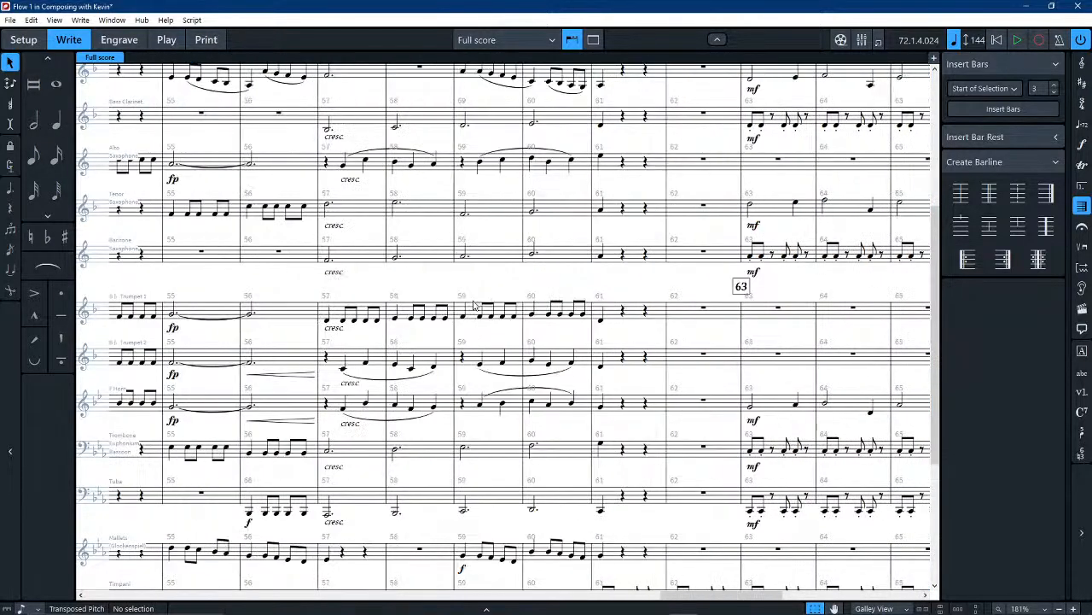
{"action": "key", "text": "space"}
{"action": "scroll", "coordinate": [479, 305], "scroll_direction": "down", "scroll_amount": 2}
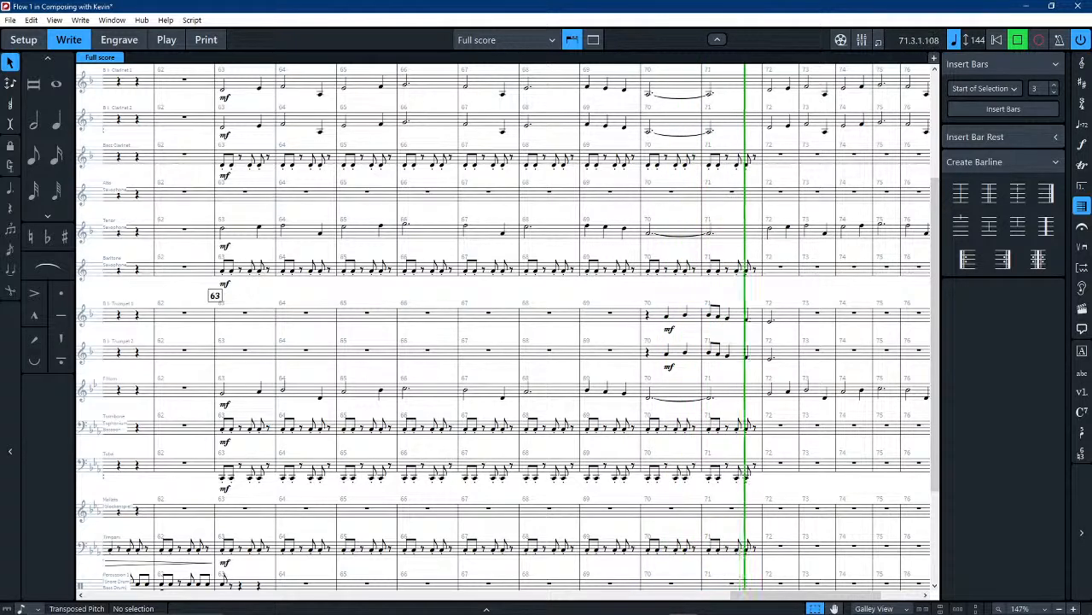
{"action": "key", "text": "space"}
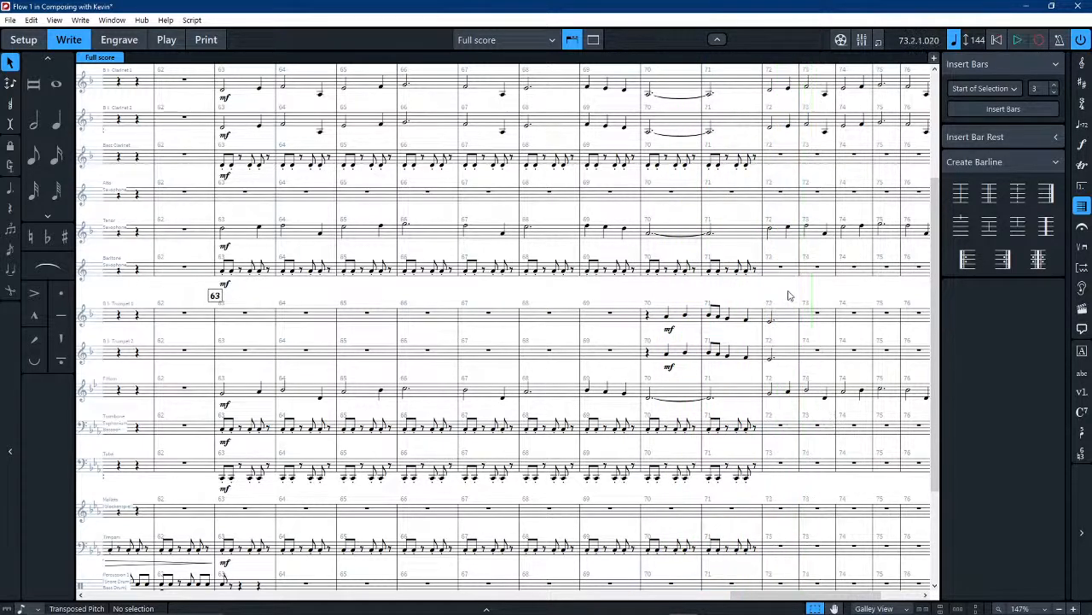
Step: Raise the dotted half notes in bar 72 of both B♭ trumpets by one staff step
{"action": "scroll", "coordinate": [792, 277], "scroll_direction": "right", "scroll_amount": 3}
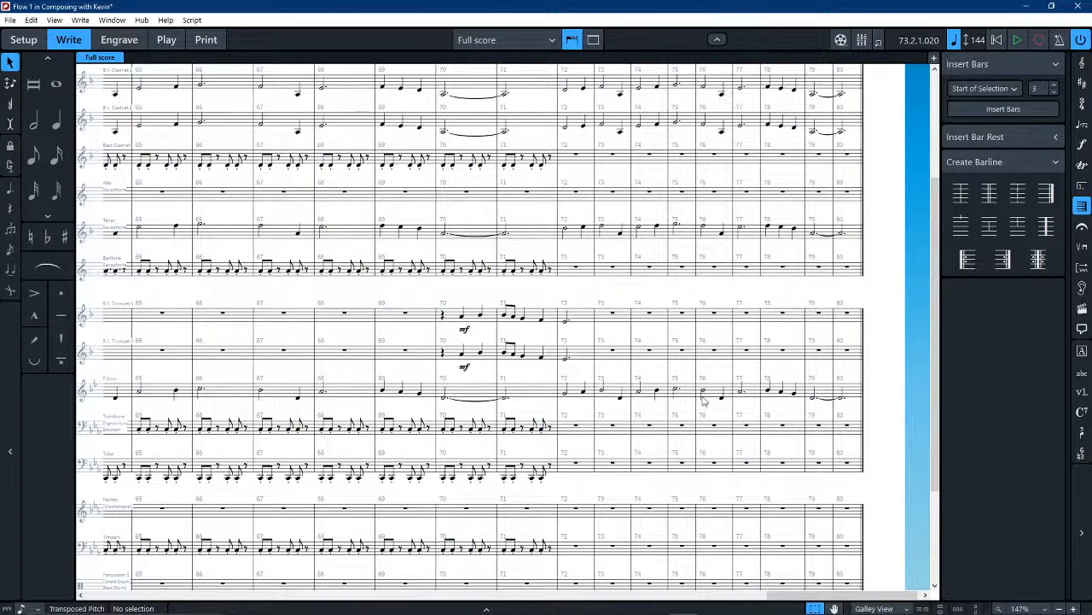
{"action": "scroll", "coordinate": [704, 401], "scroll_direction": "up", "scroll_amount": 5}
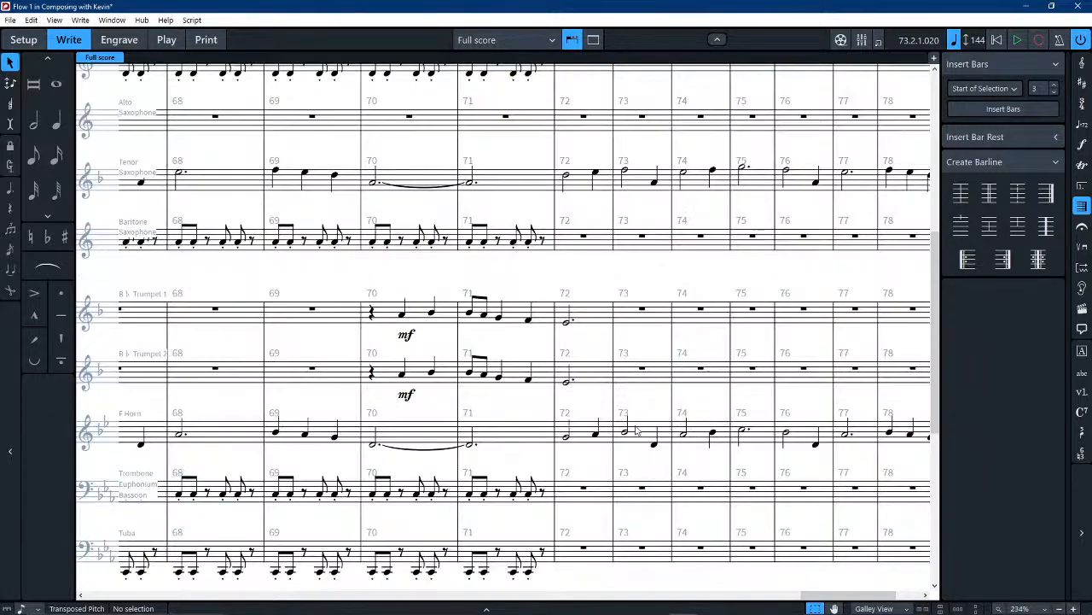
{"action": "left_click", "coordinate": [570, 320]}
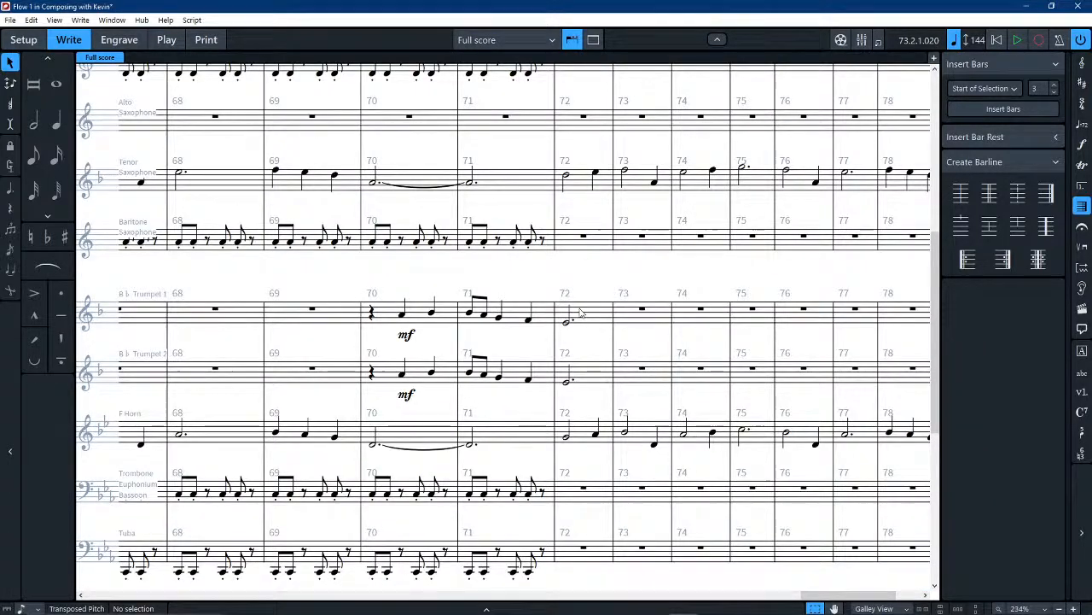
{"action": "left_click", "coordinate": [567, 380], "text": "ctrl"}
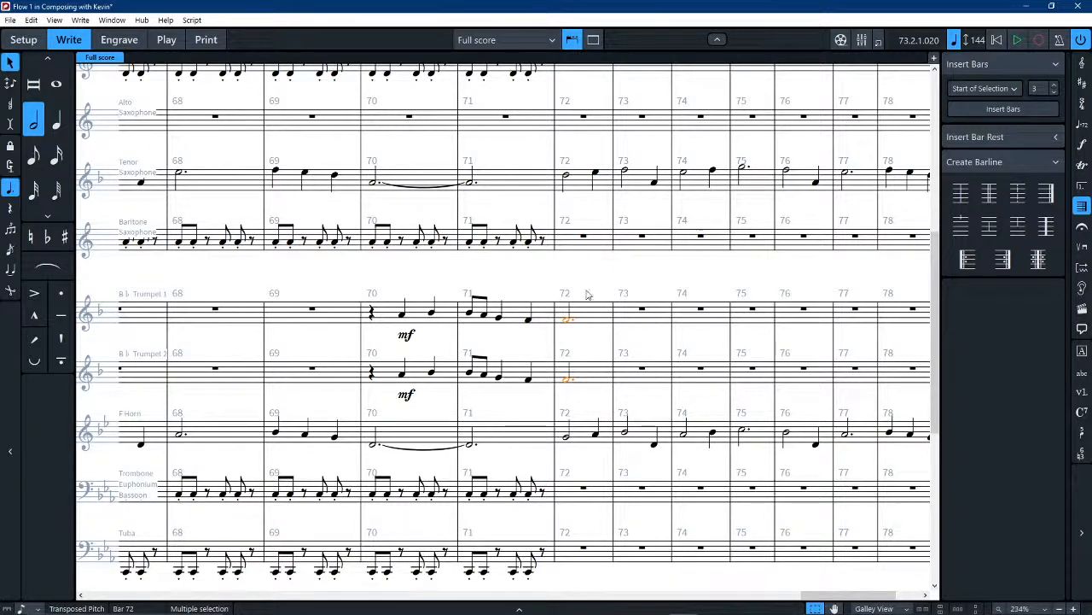
Step: Play back the score from bar 69 to check the ending of the trumpet phrase
{"action": "left_click", "coordinate": [313, 313]}
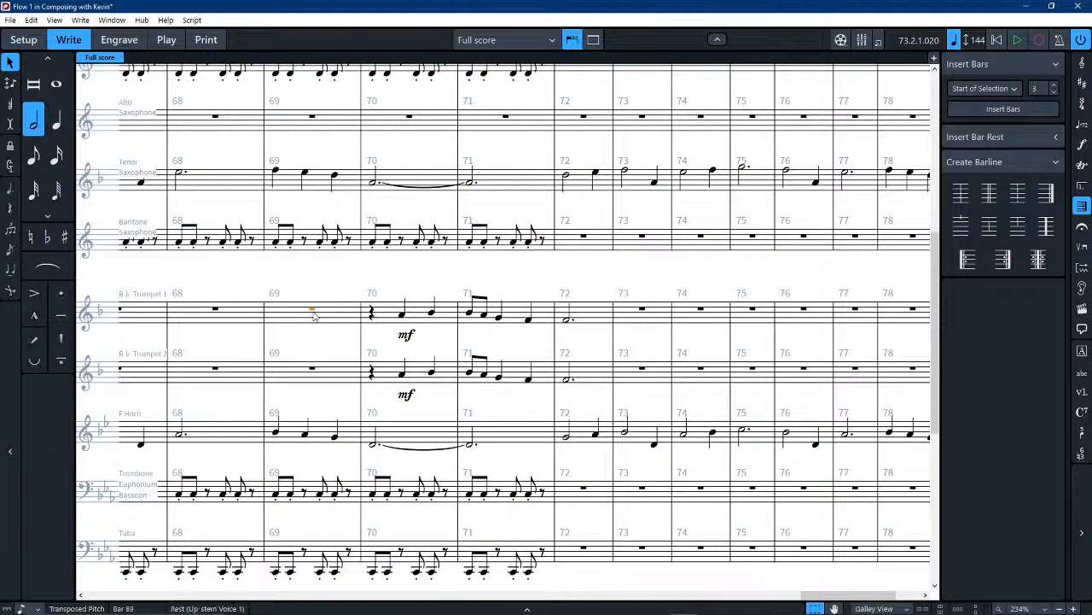
{"action": "key", "text": "p"}
{"action": "key", "text": "Escape"}
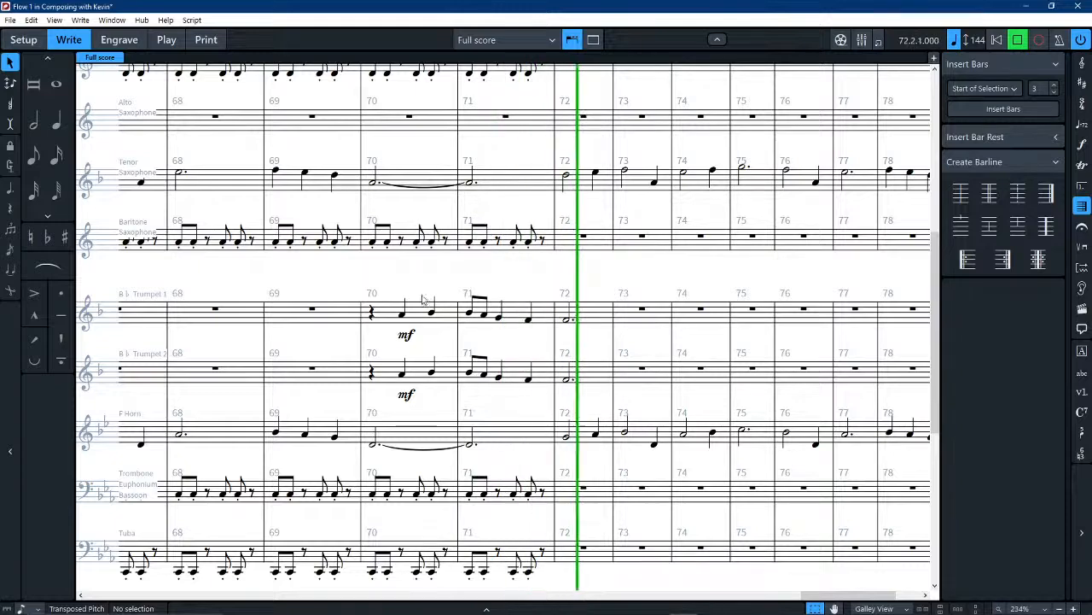
{"action": "key", "text": "space"}
Step: Add a rehearsal mark at the start of bar 72
{"action": "scroll", "coordinate": [626, 334], "scroll_direction": "down", "scroll_amount": 3}
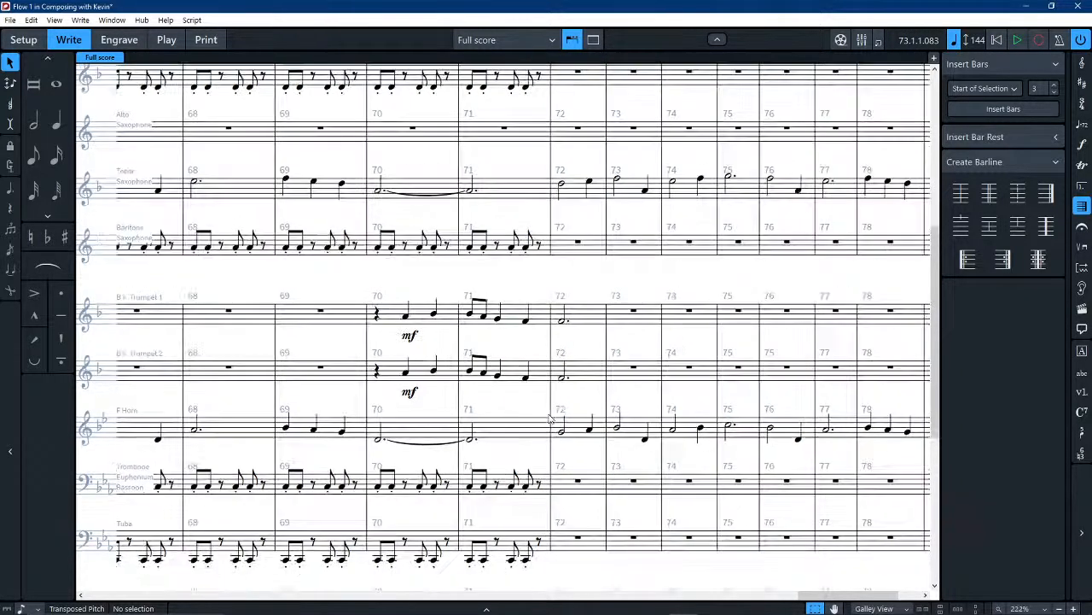
{"action": "scroll", "coordinate": [548, 417], "scroll_direction": "down", "scroll_amount": 2}
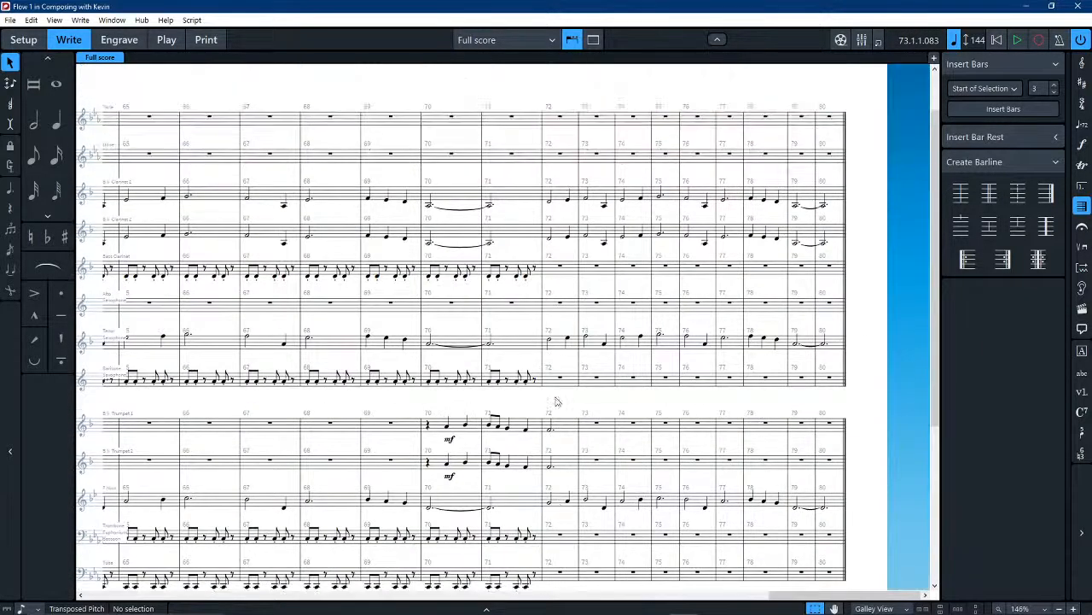
{"action": "scroll", "coordinate": [557, 405], "scroll_direction": "up", "scroll_amount": 1}
{"action": "scroll", "coordinate": [532, 401], "scroll_direction": "down", "scroll_amount": 2}
{"action": "scroll", "coordinate": [532, 401], "scroll_direction": "down", "scroll_amount": 2}
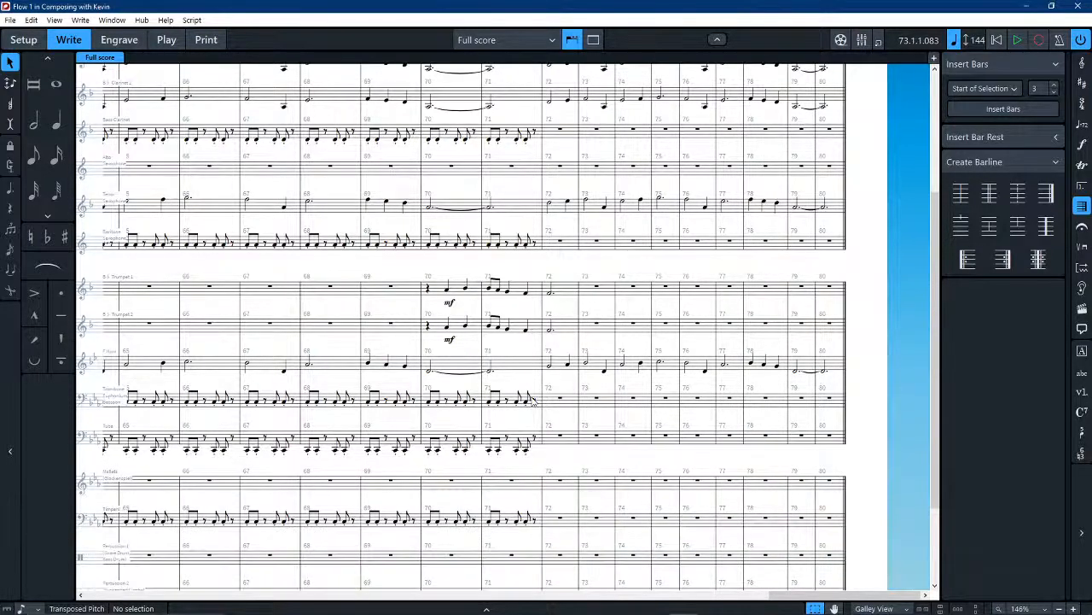
{"action": "scroll", "coordinate": [532, 401], "scroll_direction": "up", "scroll_amount": 5}
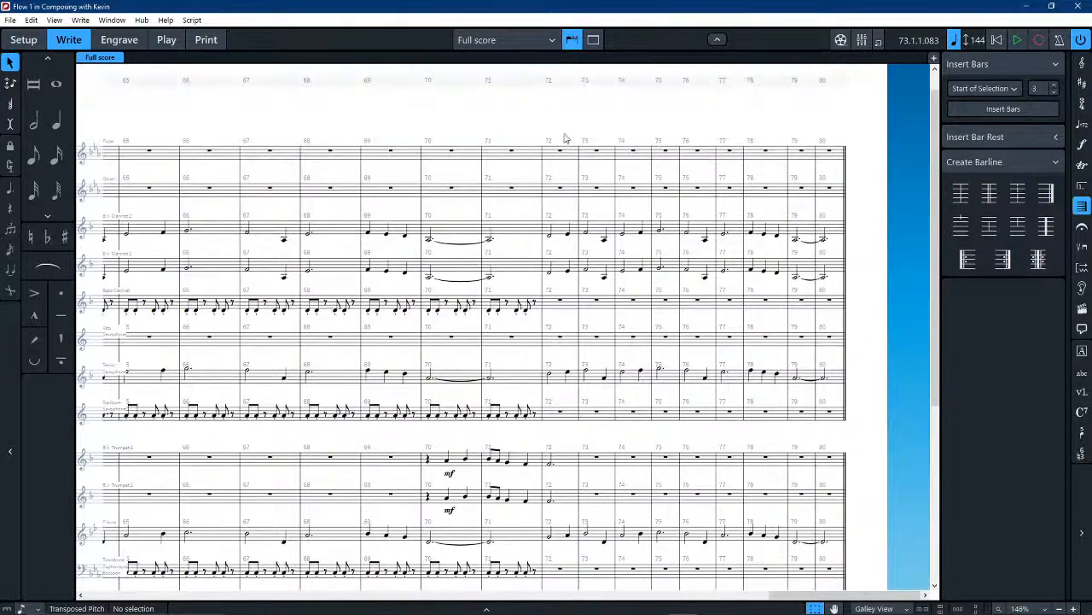
{"action": "left_click", "coordinate": [555, 157]}
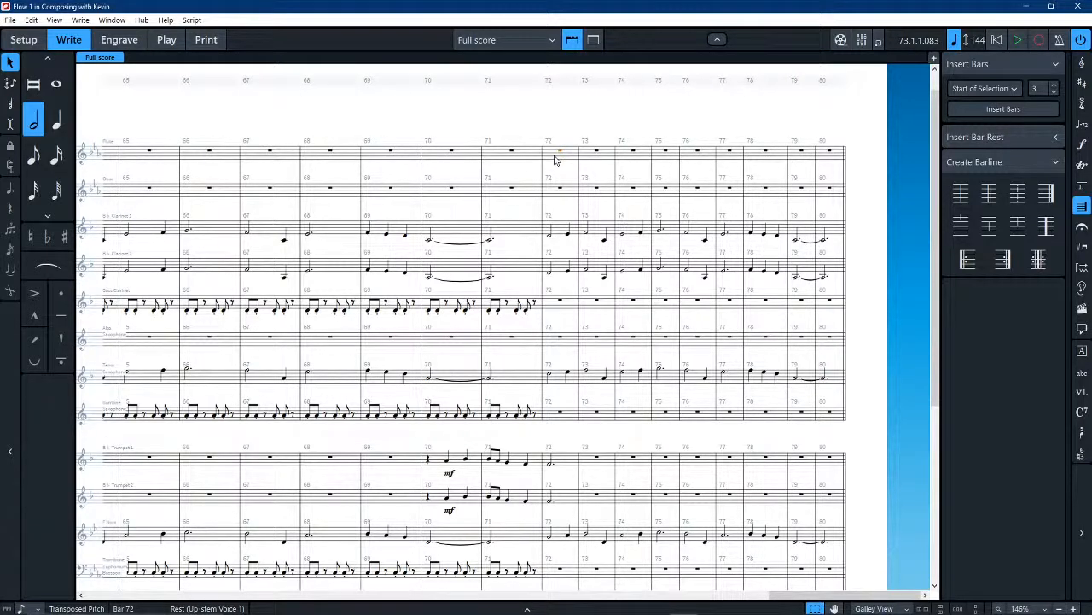
{"action": "key", "text": "shift+a"}
{"action": "left_click", "coordinate": [620, 105]}
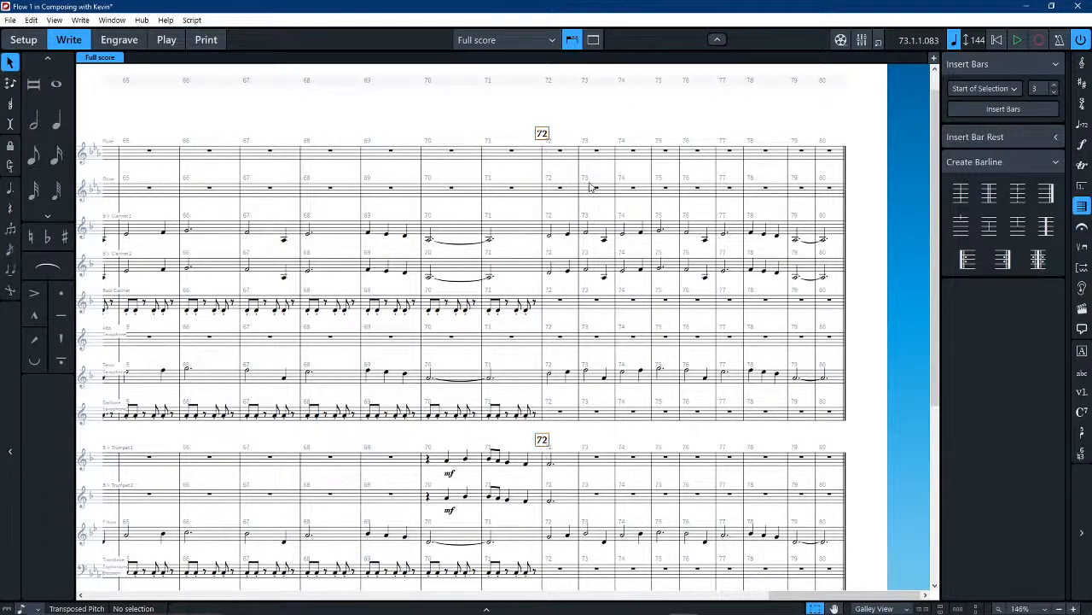
Step: Repeat the Trombone and Tuba rhythm from bars 70 and 71 into bars 72 and 73
{"action": "scroll", "coordinate": [589, 186], "scroll_direction": "left", "scroll_amount": 5}
{"action": "scroll", "coordinate": [588, 186], "scroll_direction": "right", "scroll_amount": 3}
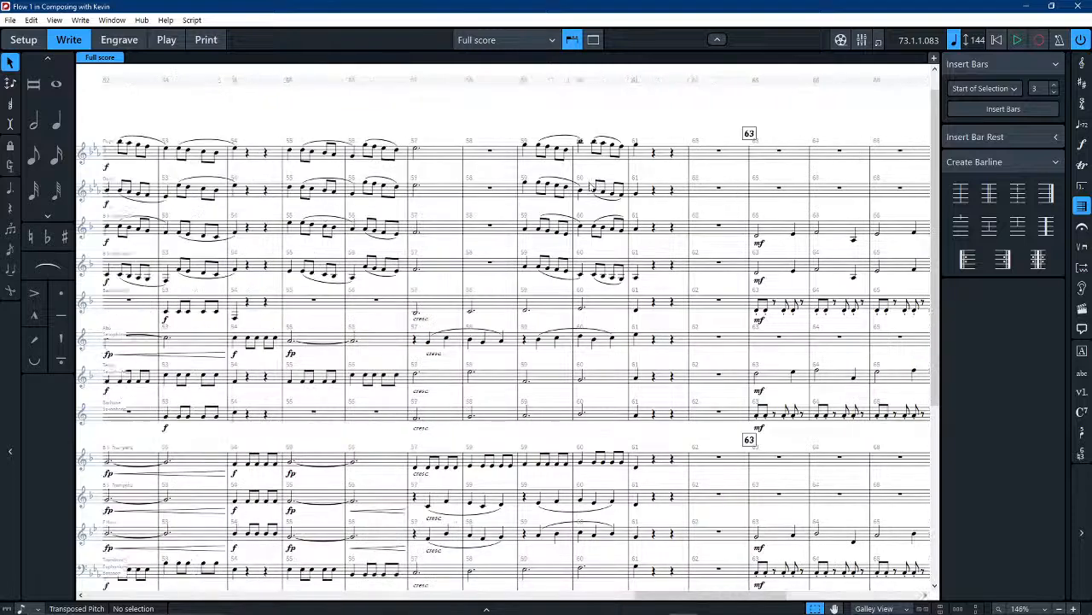
{"action": "scroll", "coordinate": [612, 178], "scroll_direction": "right", "scroll_amount": 2}
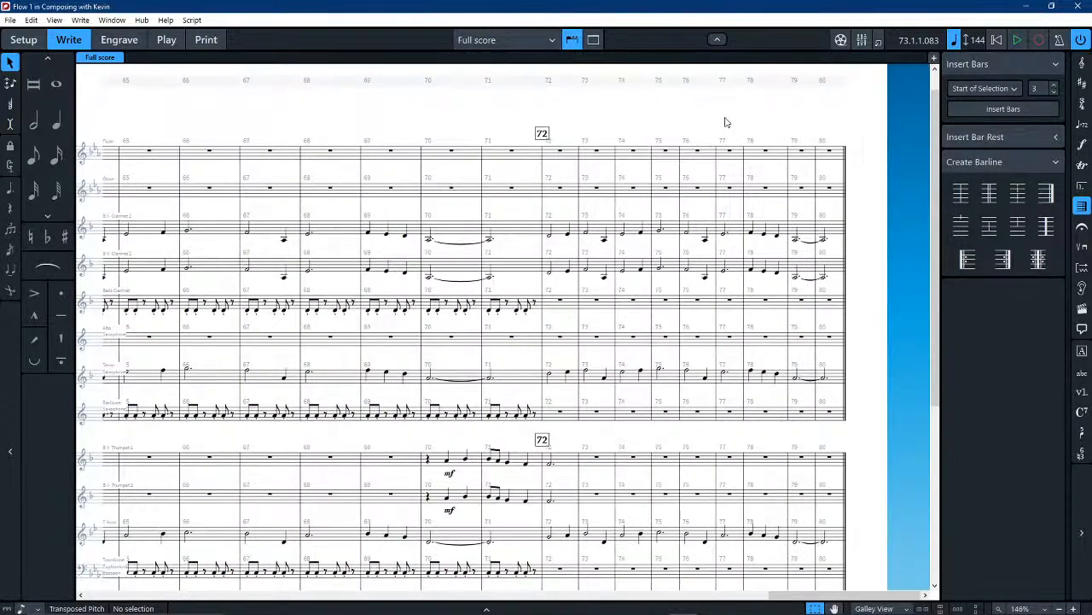
{"action": "scroll", "coordinate": [623, 378], "scroll_direction": "down", "scroll_amount": 2}
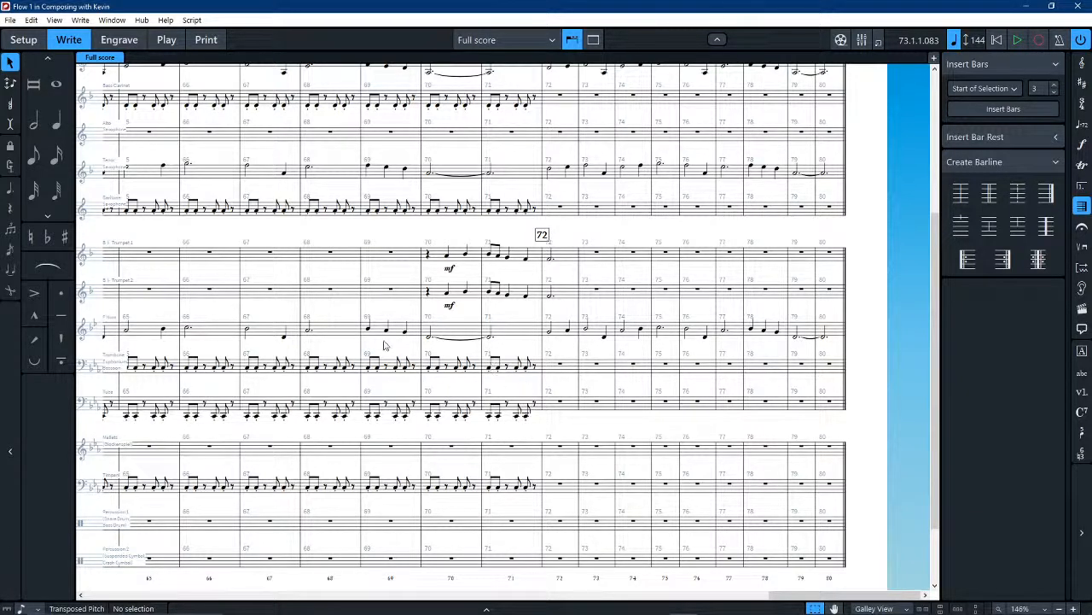
{"action": "left_click", "coordinate": [483, 373]}
{"action": "left_click", "coordinate": [475, 366]}
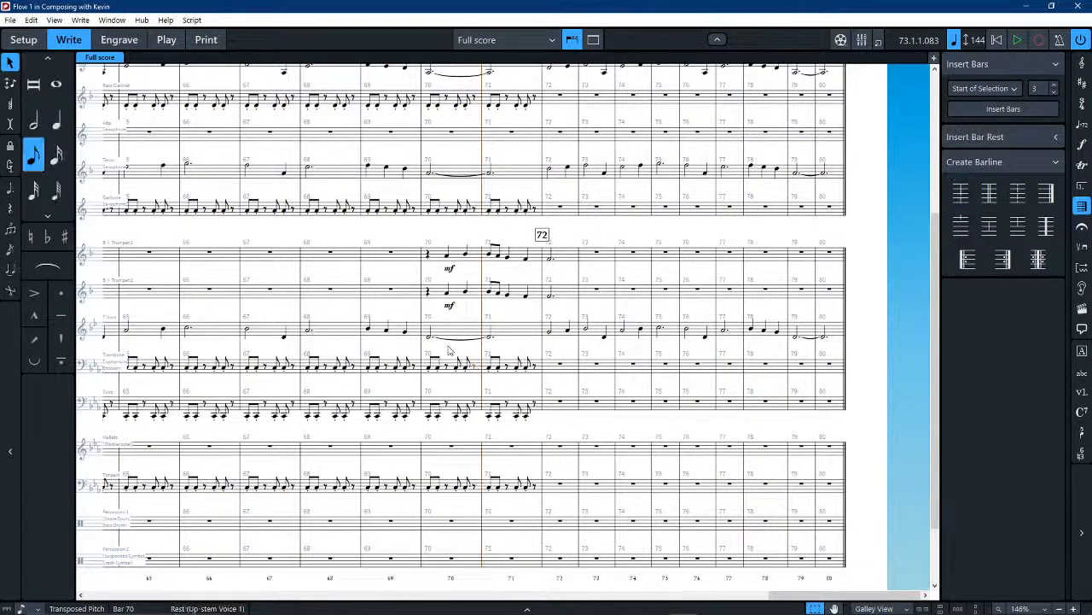
{"action": "left_click", "coordinate": [455, 367]}
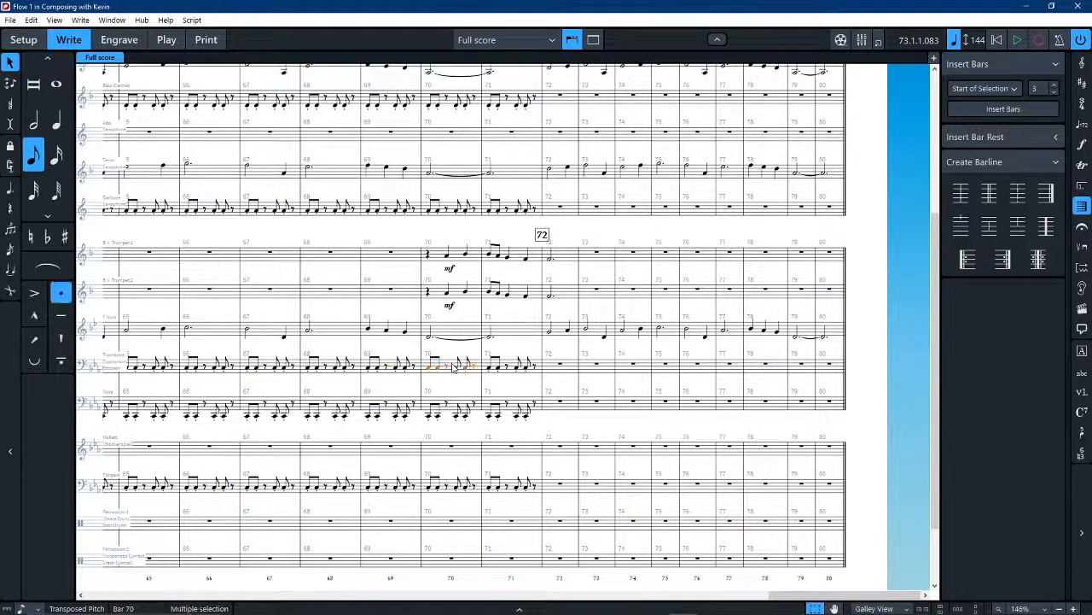
{"action": "left_click", "coordinate": [525, 410], "text": "ctrl"}
{"action": "left_click", "coordinate": [458, 409], "text": "ctrl"}
{"action": "key", "text": "r"}
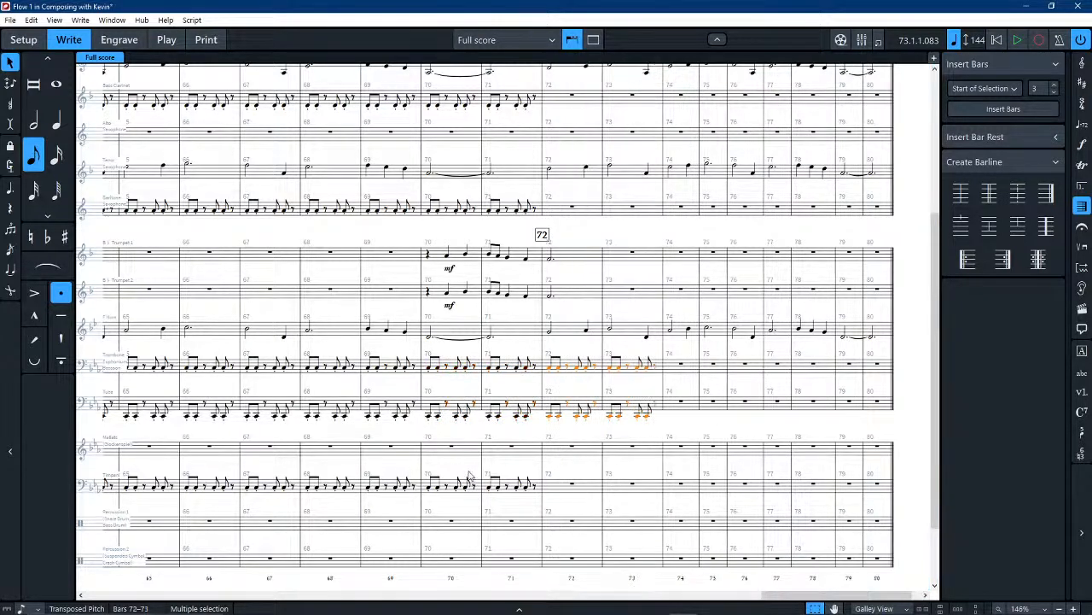
{"action": "key", "text": "Escape"}
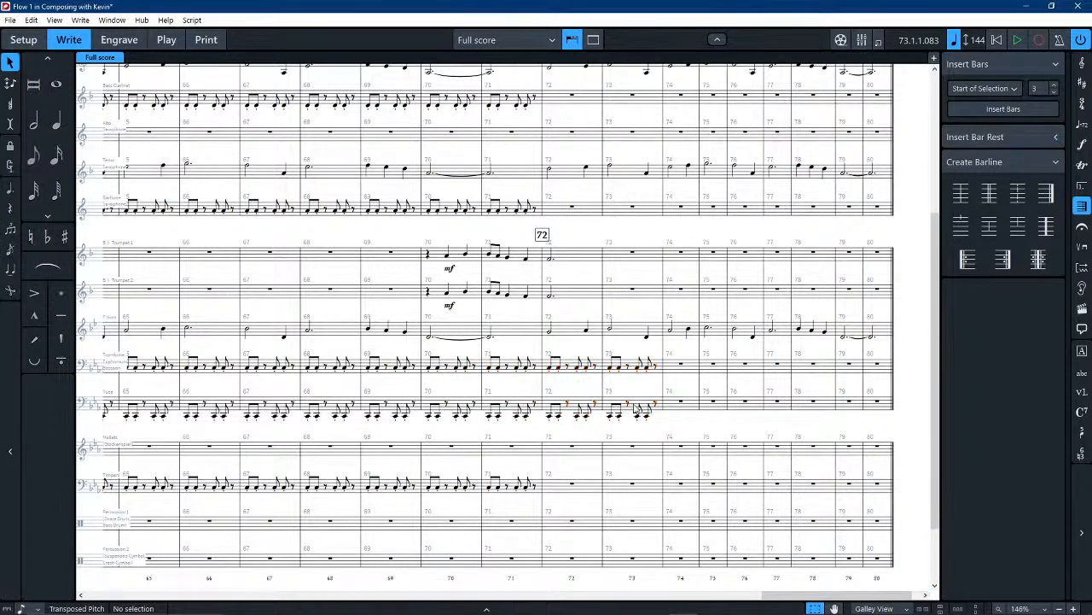
Step: Raise the Trombone and Tuba rhythm in bar 73 and repeat it through bar 76, moving it gradually higher
{"action": "left_click", "coordinate": [636, 408]}
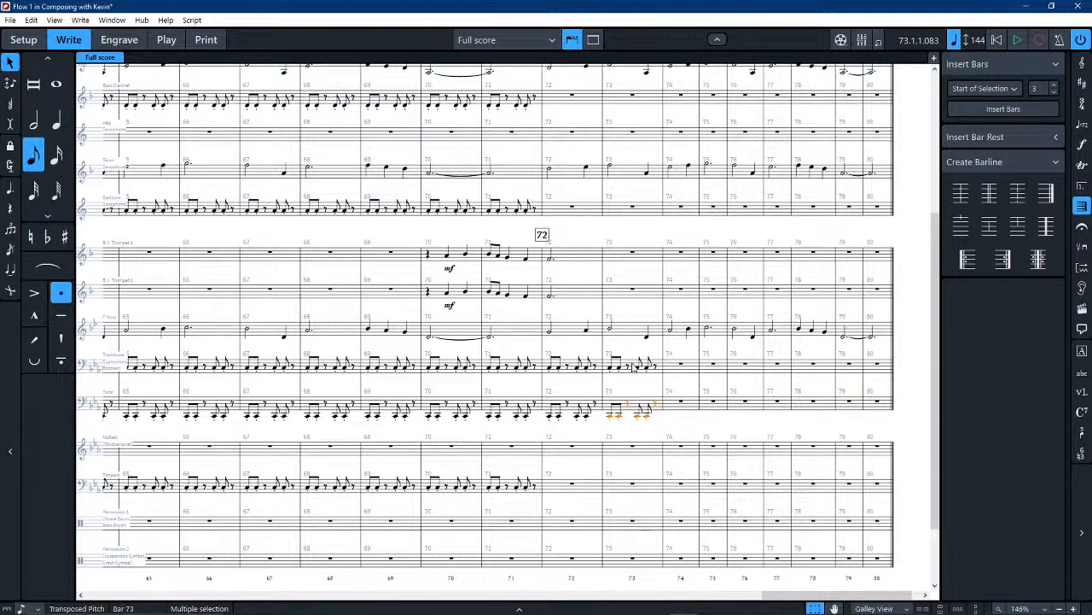
{"action": "key", "text": "alt+Up"}
{"action": "key", "text": "r"}
{"action": "key", "text": "r"}
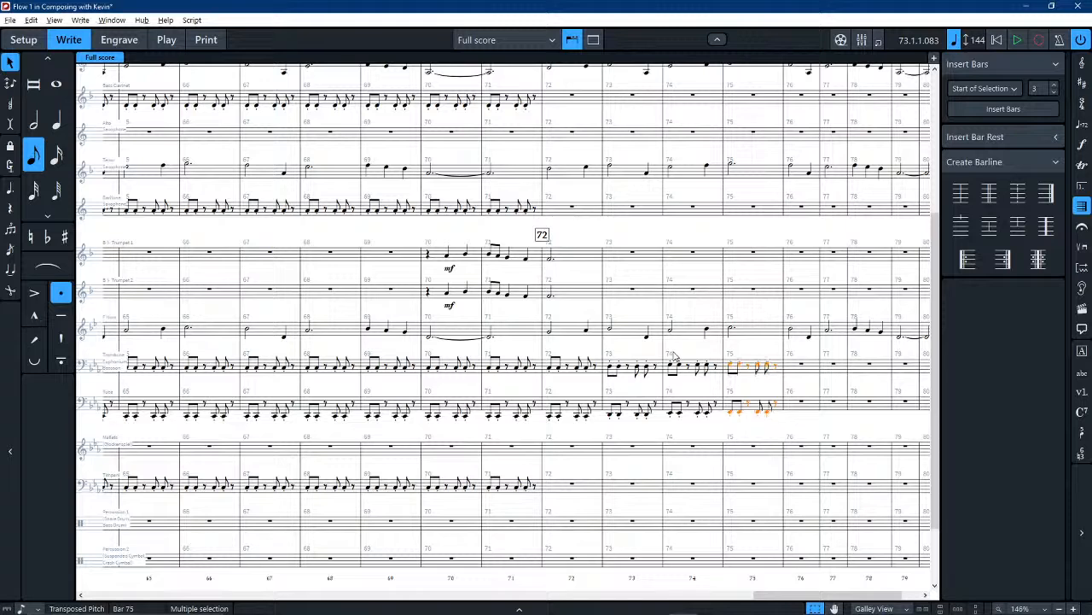
{"action": "key", "text": "r"}
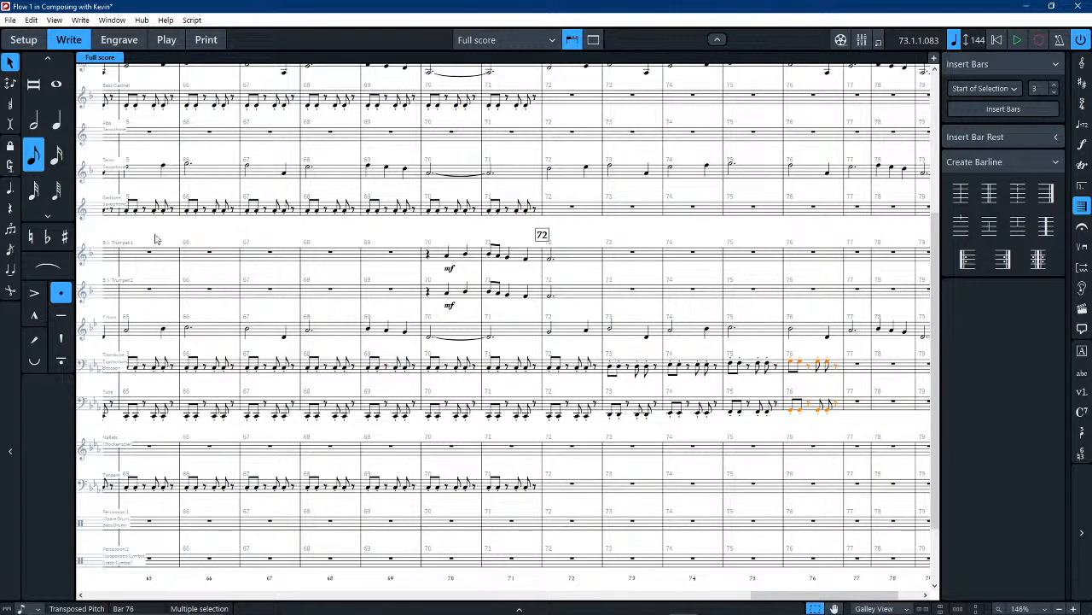
Step: Play back the brass staves from bar 69 through bar 76 to check the rising accompaniment
{"action": "left_click", "coordinate": [392, 256]}
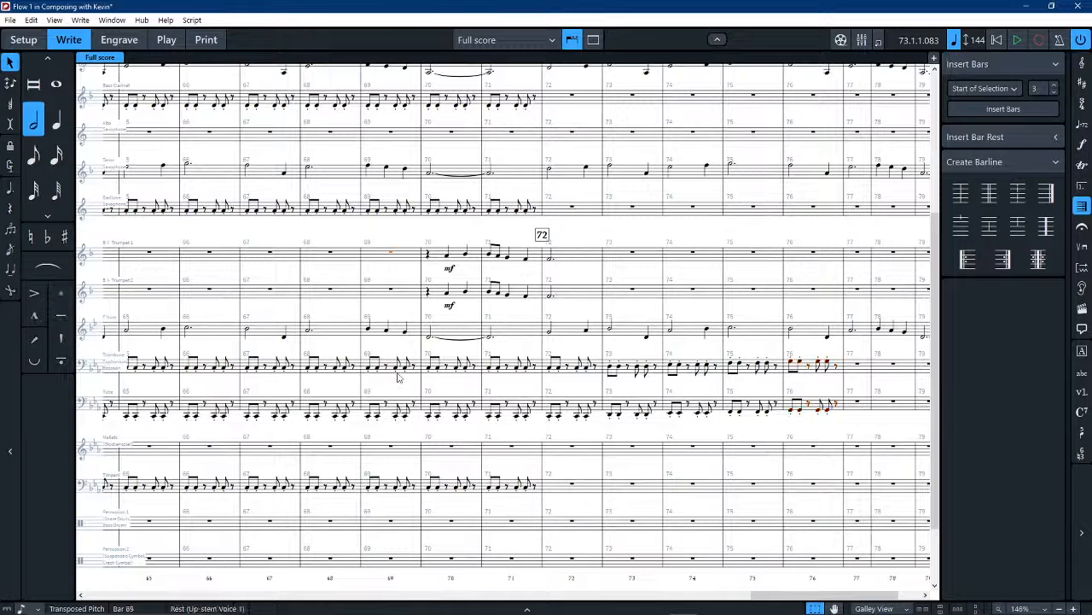
{"action": "left_click", "coordinate": [392, 411], "text": "shift"}
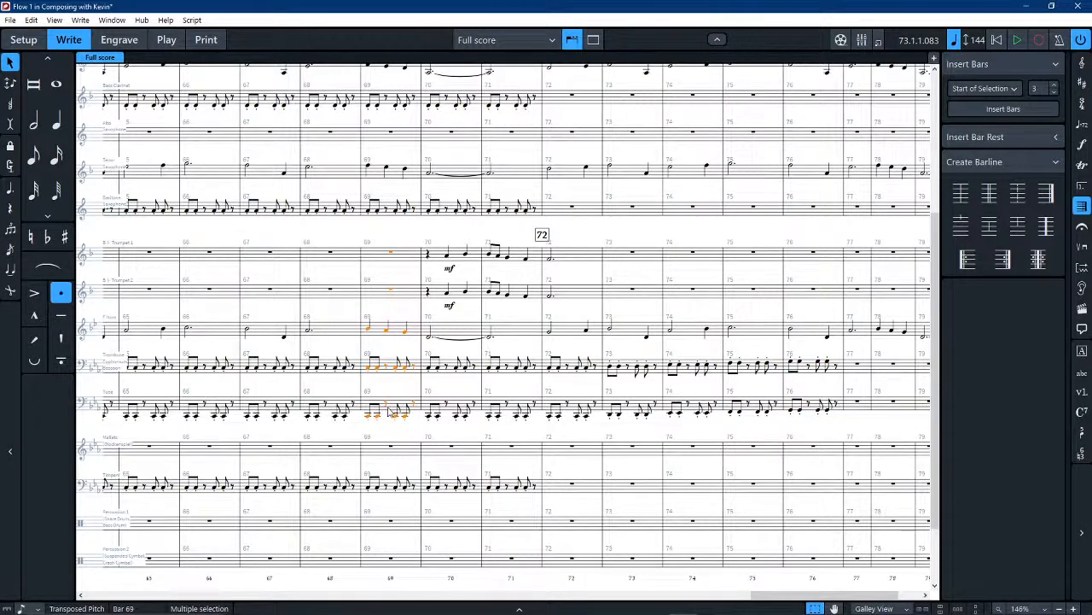
{"action": "key", "text": "o"}
{"action": "key", "text": "slash"}
{"action": "key", "text": "slash"}
{"action": "key", "text": "o"}
{"action": "key", "text": "p"}
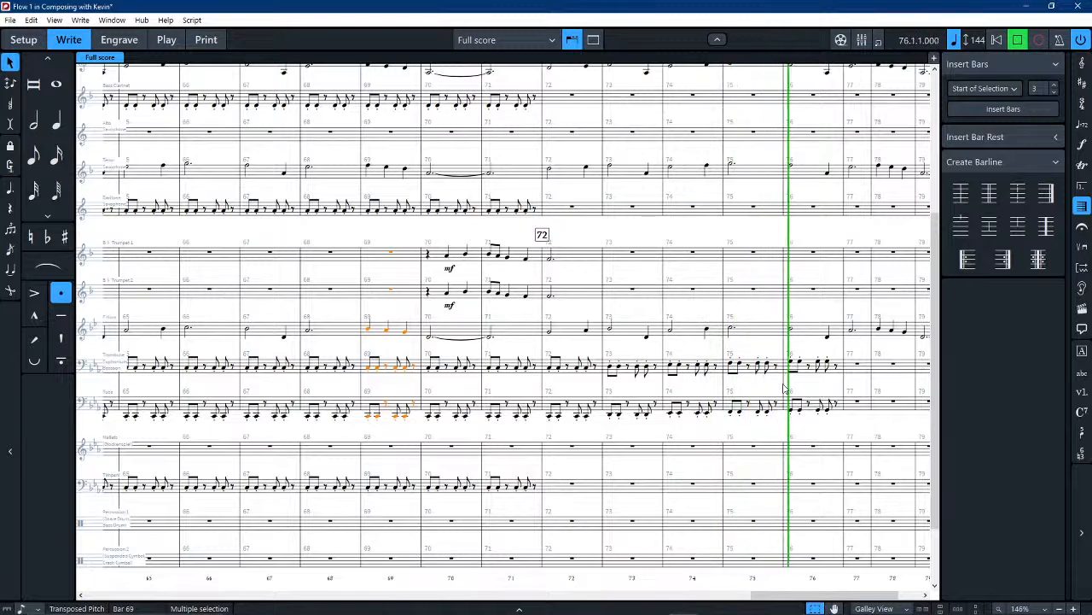
{"action": "left_click", "coordinate": [850, 423]}
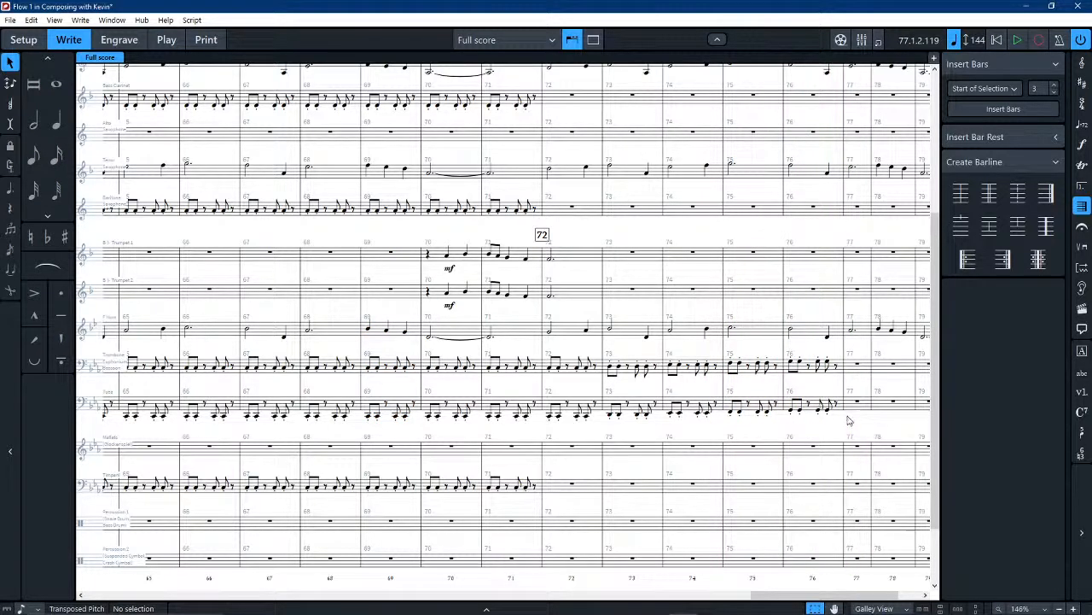
Step: Repeat the Trombone and Tuba rhythm from bar 76 into bars 77 and 78, continuing to move it higher
{"action": "scroll", "coordinate": [802, 384], "scroll_direction": "right", "scroll_amount": 2}
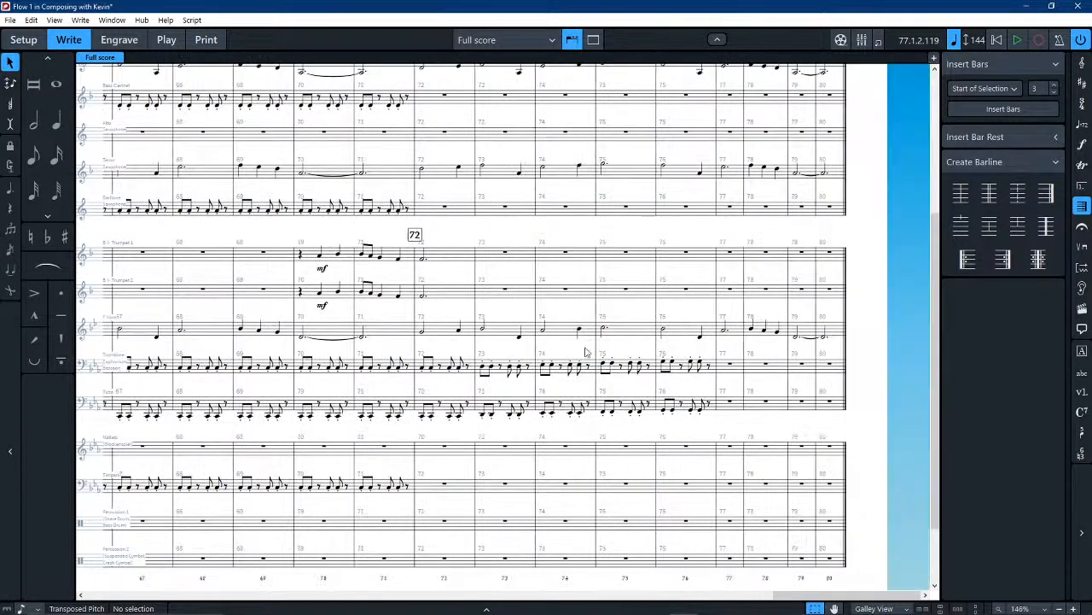
{"action": "left_click", "coordinate": [675, 377]}
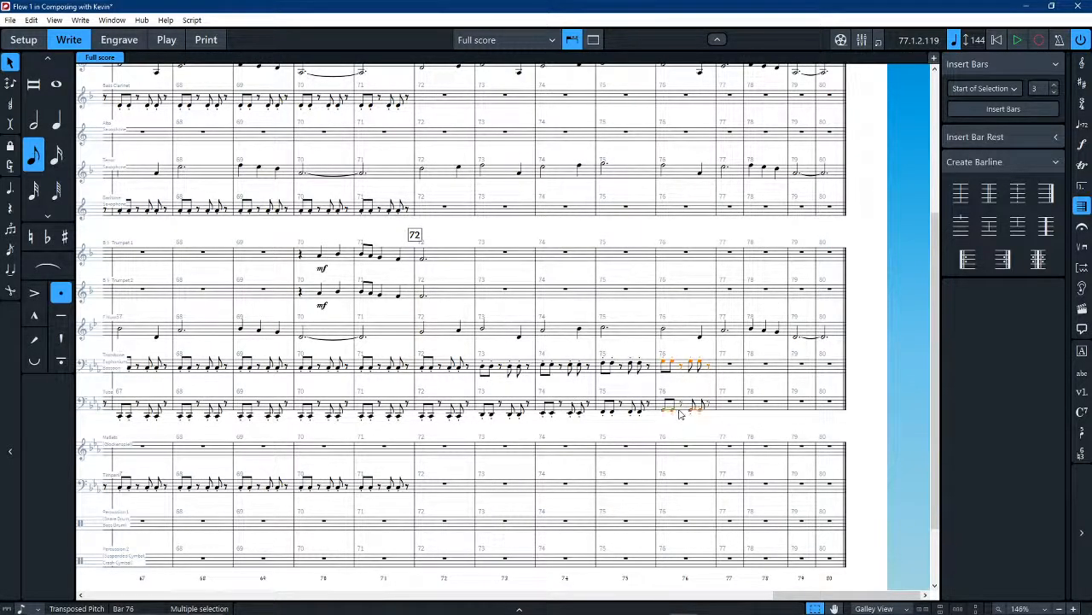
{"action": "key", "text": "r"}
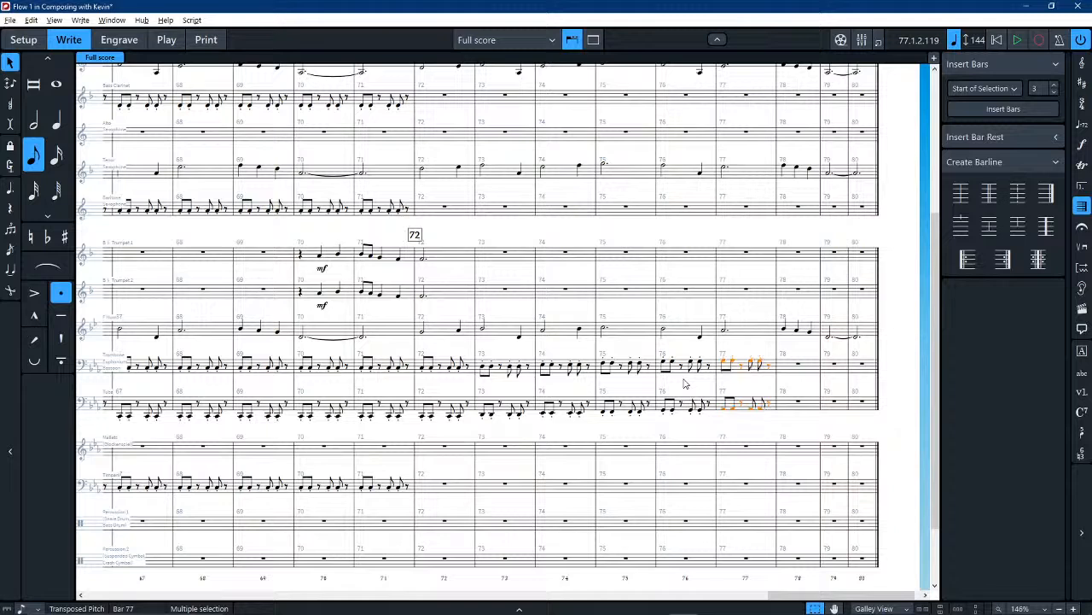
{"action": "key", "text": "r"}
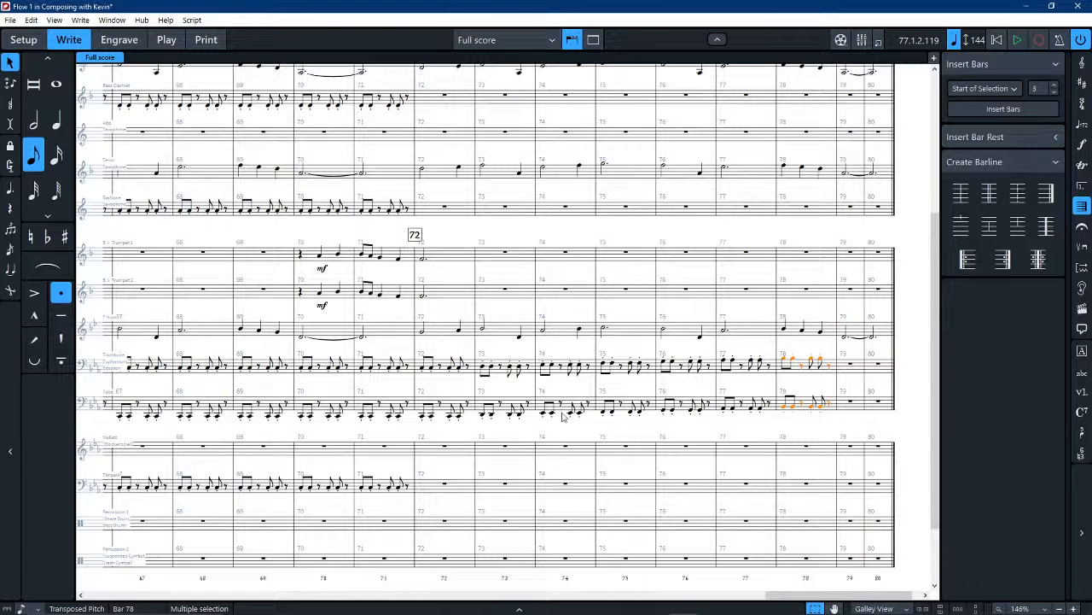
{"action": "left_click", "coordinate": [699, 367]}
{"action": "left_click", "coordinate": [691, 410], "text": "shift"}
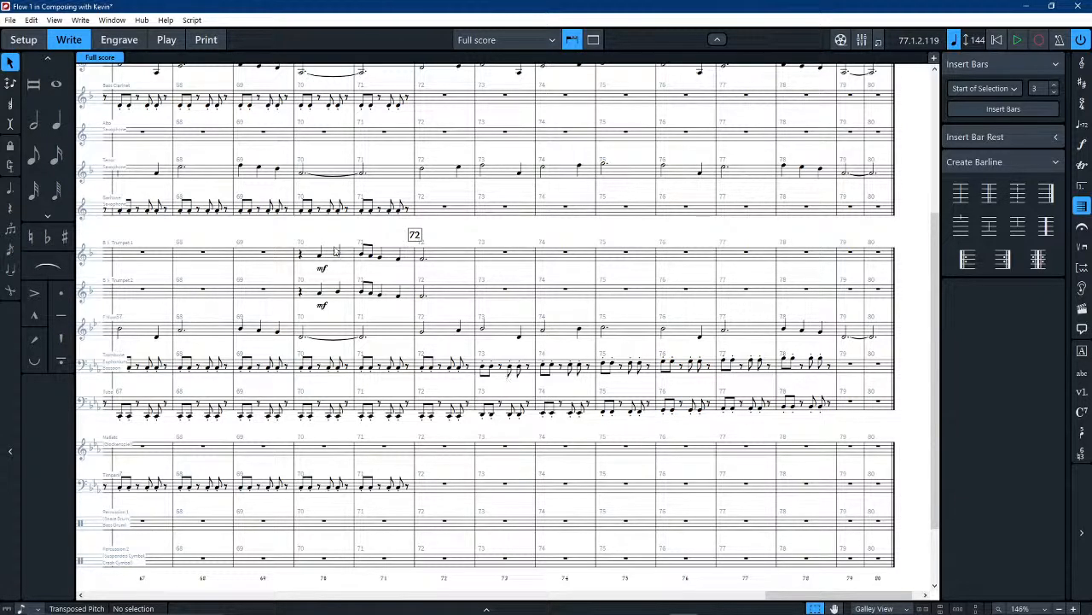
Step: Play back the brass staves from bar 69 to the end of bar 78 to check the extended rising accompaniment
{"action": "left_click", "coordinate": [282, 259]}
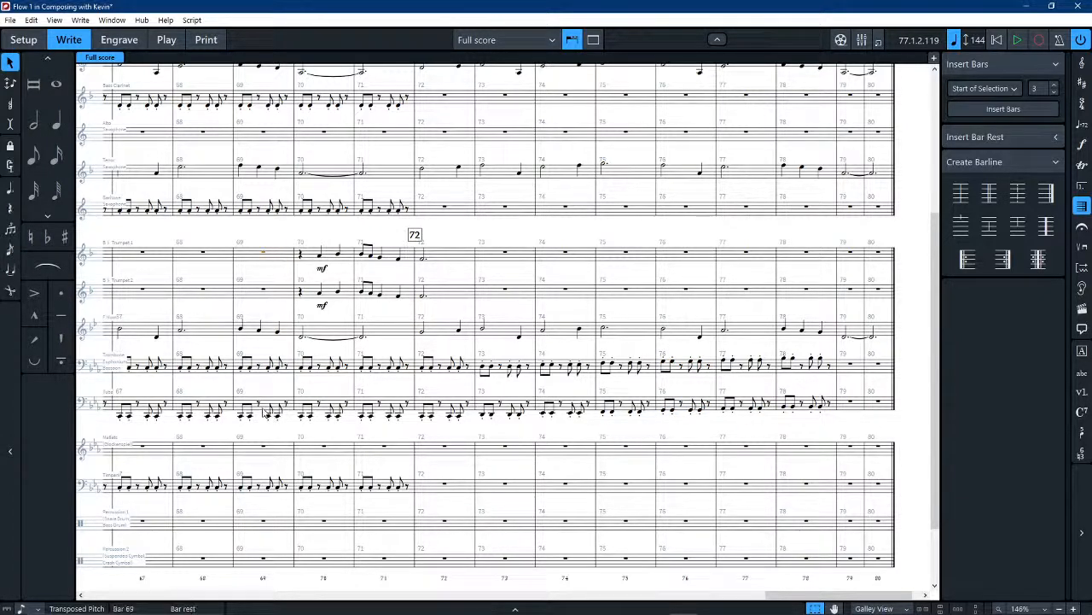
{"action": "left_click", "coordinate": [267, 413], "text": "shift"}
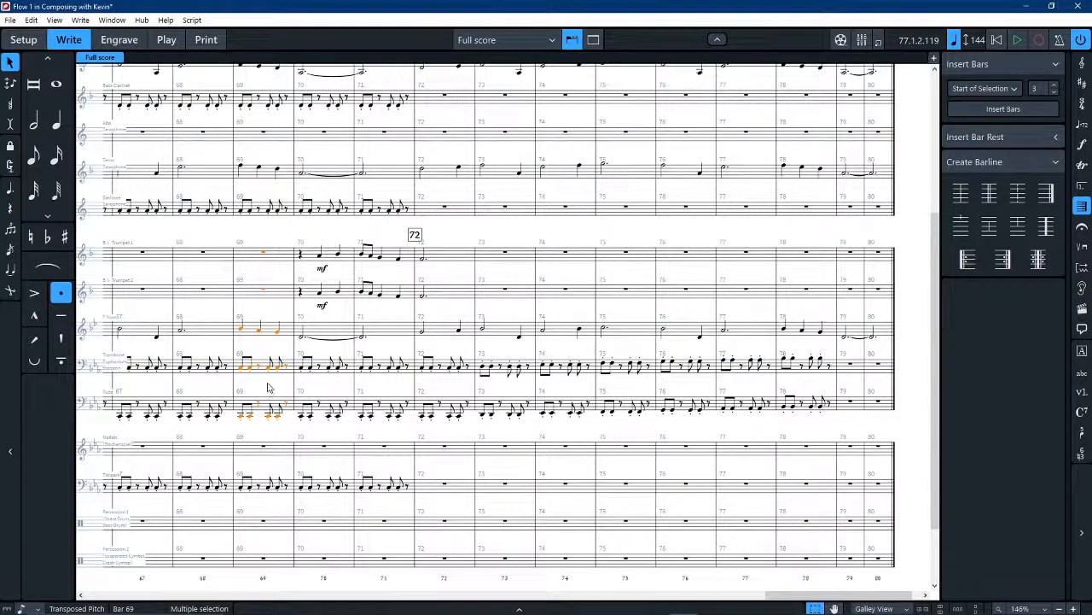
{"action": "key", "text": "space"}
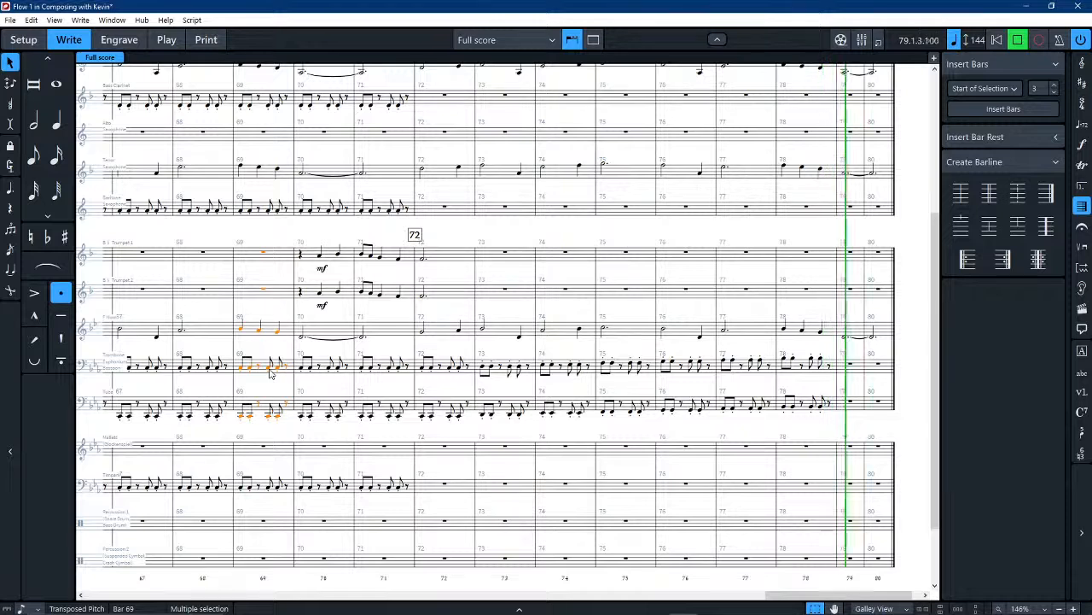
{"action": "key", "text": "space"}
{"action": "key", "text": "p"}
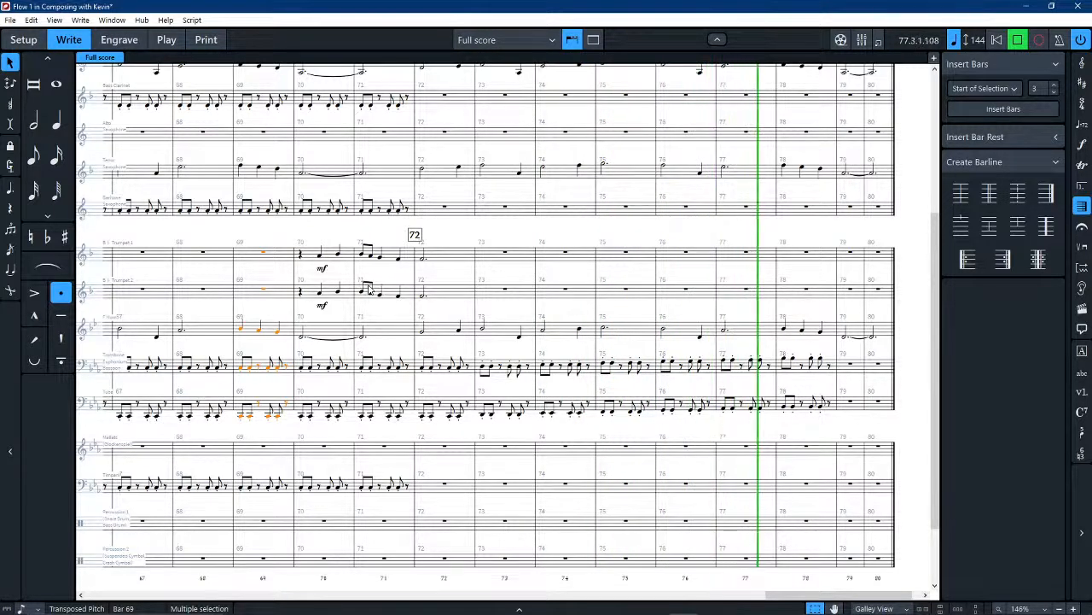
{"action": "left_click", "coordinate": [782, 425]}
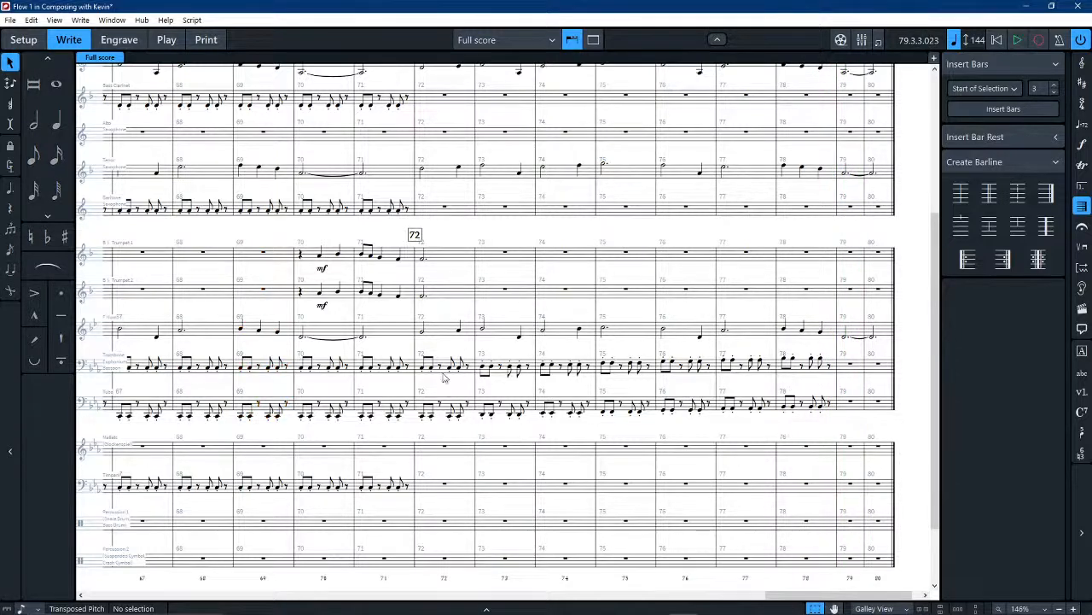
Step: Move the Trombone and Tuba rhythm in bars 73 to 78 one bar later, into bars 74 to 79
{"action": "left_click", "coordinate": [506, 372]}
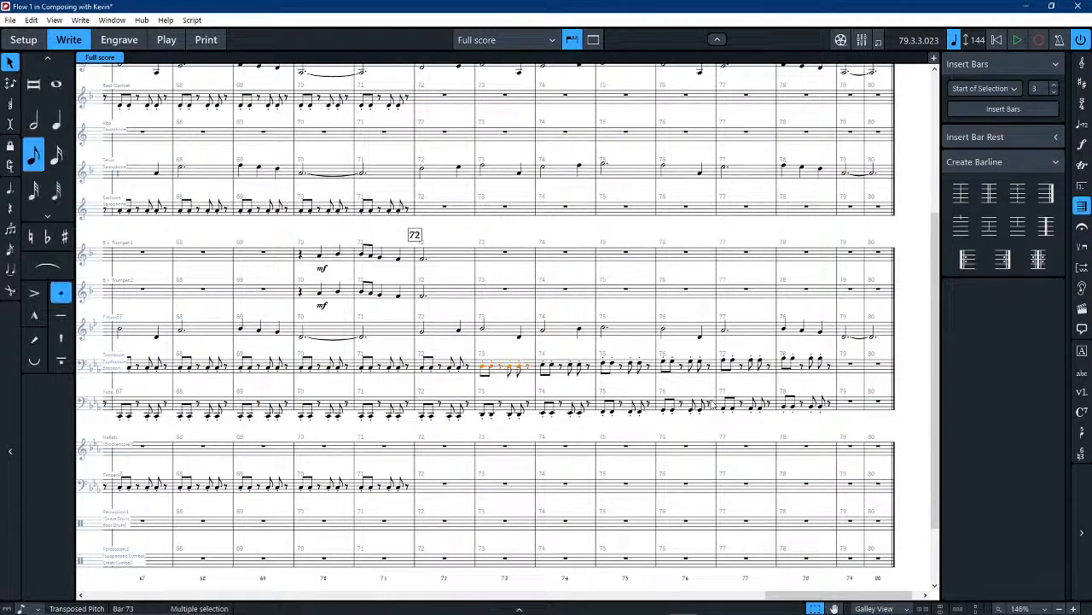
{"action": "left_click", "coordinate": [834, 413], "text": "shift"}
{"action": "key", "text": "Delete"}
{"action": "key", "text": "ctrl+z"}
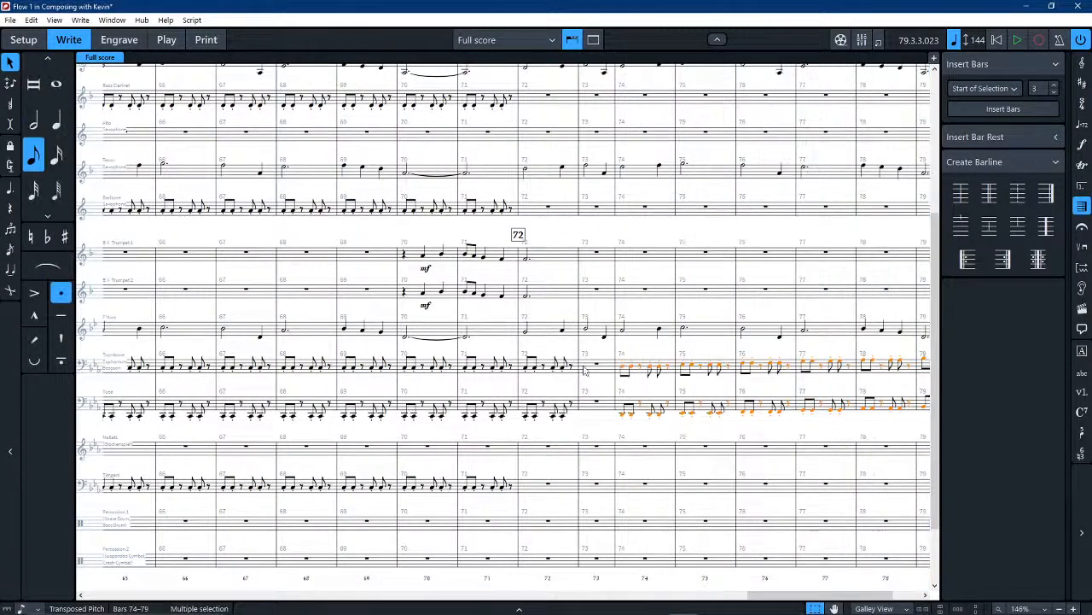
Step: Repeat the Trombone and Tuba staves' bar 72 eighth-note pattern into the empty bar 73
{"action": "left_click", "coordinate": [576, 372]}
{"action": "left_click", "coordinate": [575, 408]}
{"action": "left_click", "coordinate": [548, 367], "text": "shift"}
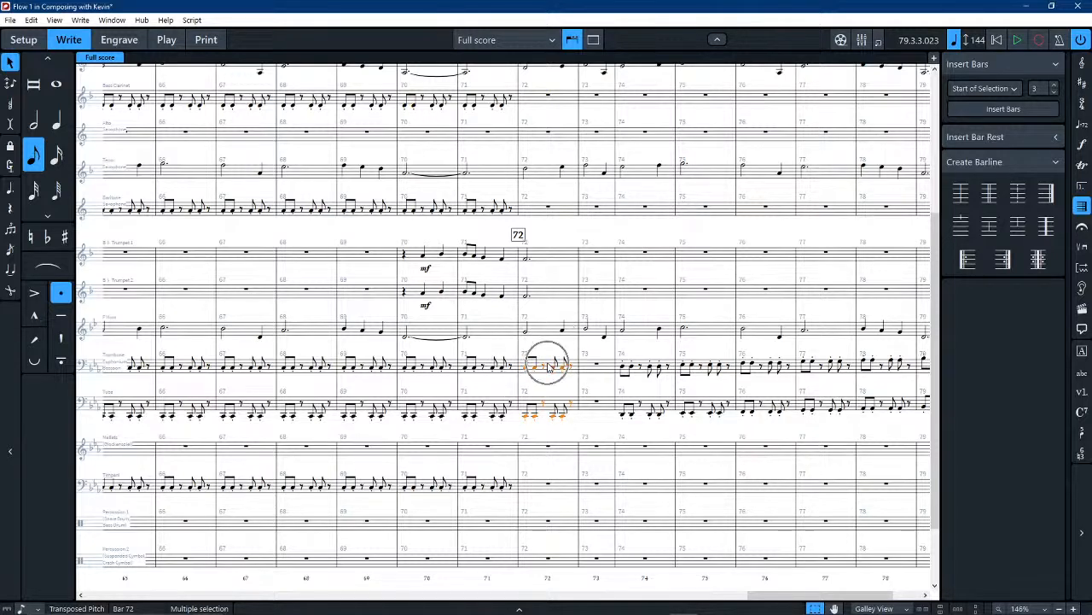
{"action": "key", "text": "t"}
{"action": "key", "text": "ctrl+z"}
{"action": "key", "text": "r"}
Step: Repeat the Trombone and Tuba pattern of bar 79 into bar 80
{"action": "scroll", "coordinate": [475, 324], "scroll_direction": "right", "scroll_amount": 3}
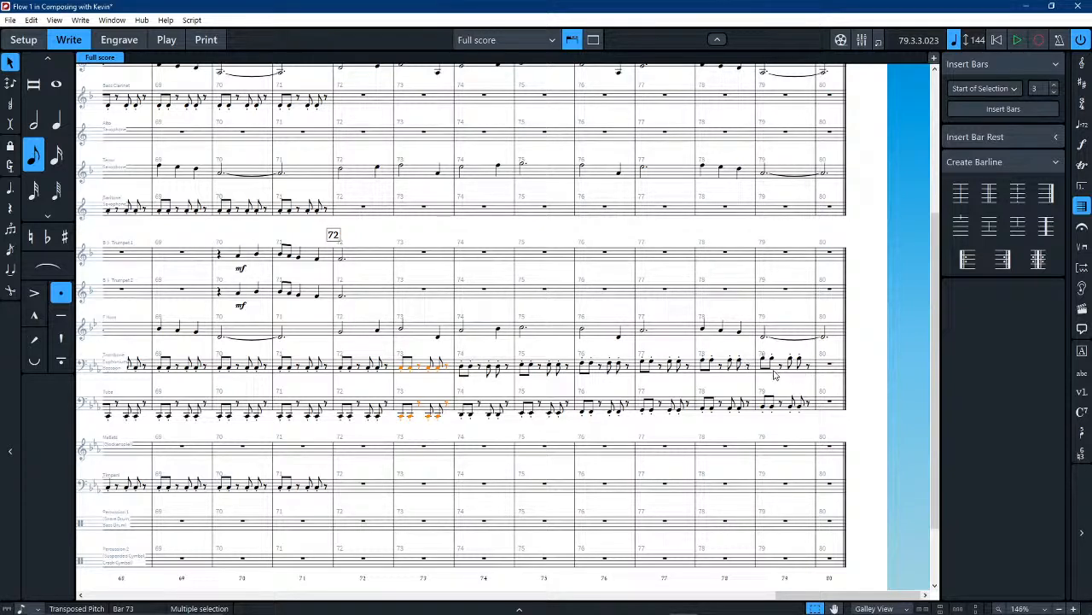
{"action": "left_click", "coordinate": [778, 412], "text": "ctrl"}
{"action": "key", "text": "r"}
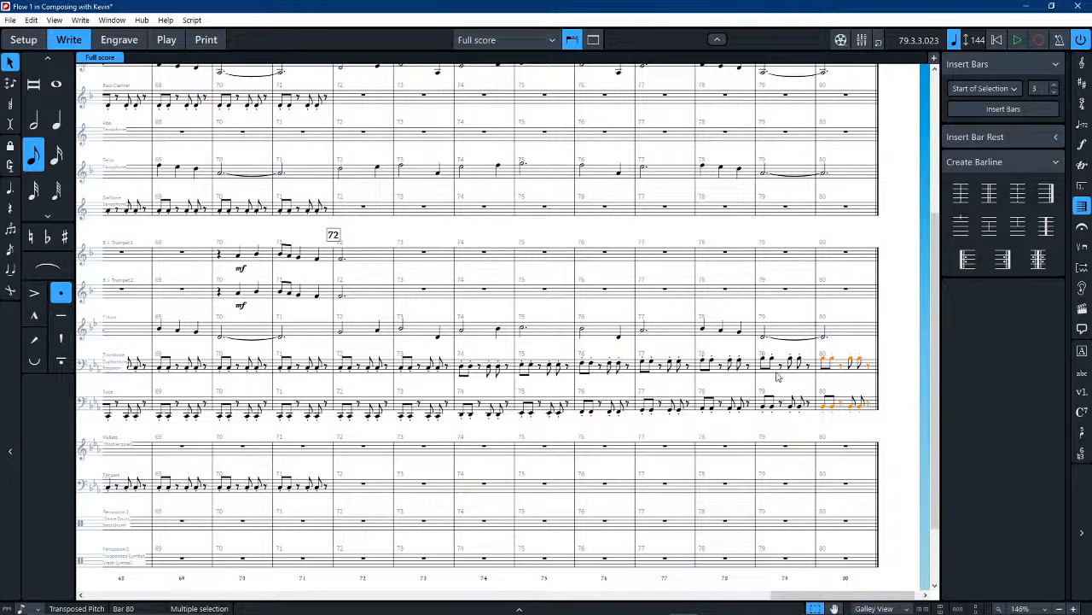
Step: Play back the brass staves from bar 69 through bar 80
{"action": "left_click", "coordinate": [789, 337]}
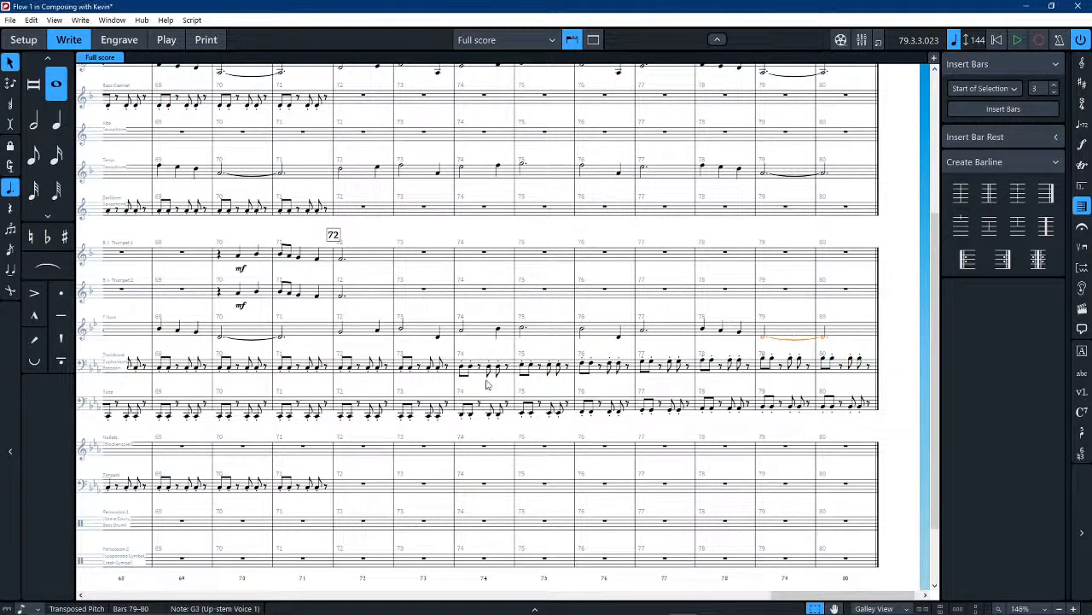
{"action": "left_click", "coordinate": [182, 253]}
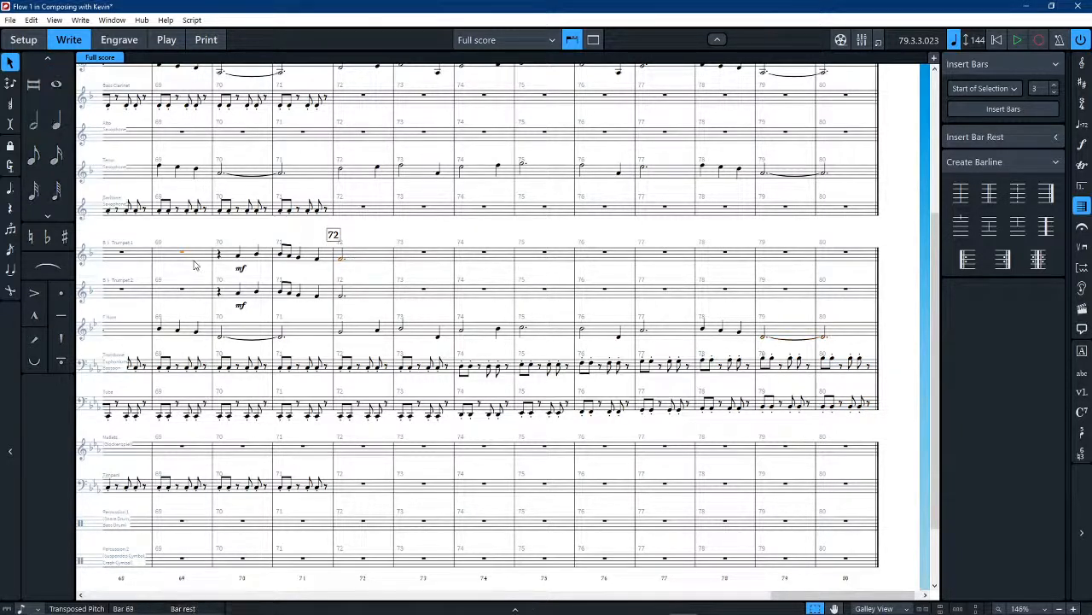
{"action": "left_click", "coordinate": [180, 412], "text": "shift"}
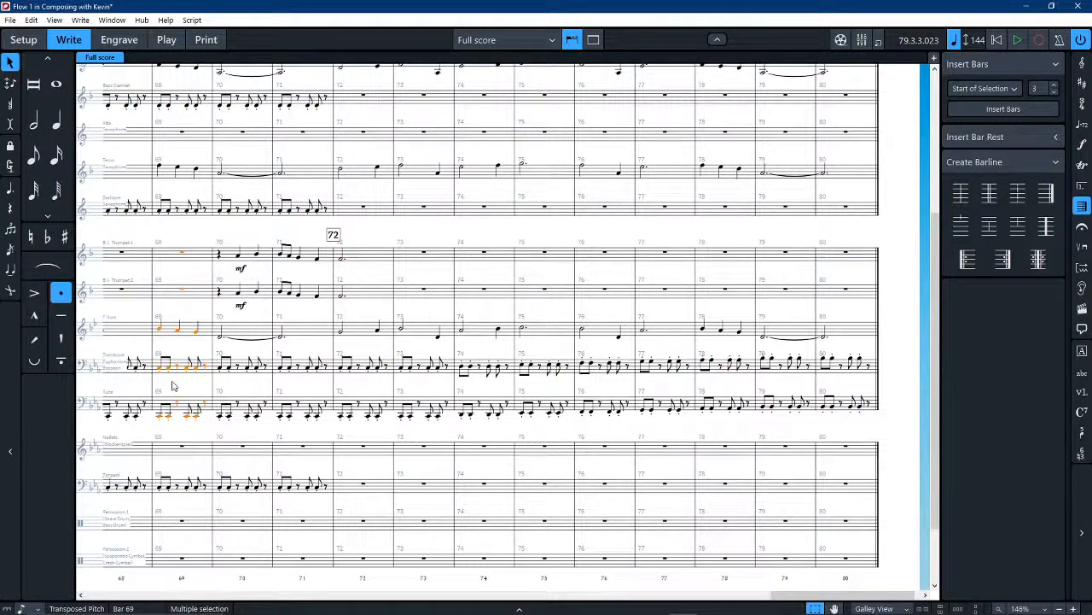
{"action": "key", "text": "space"}
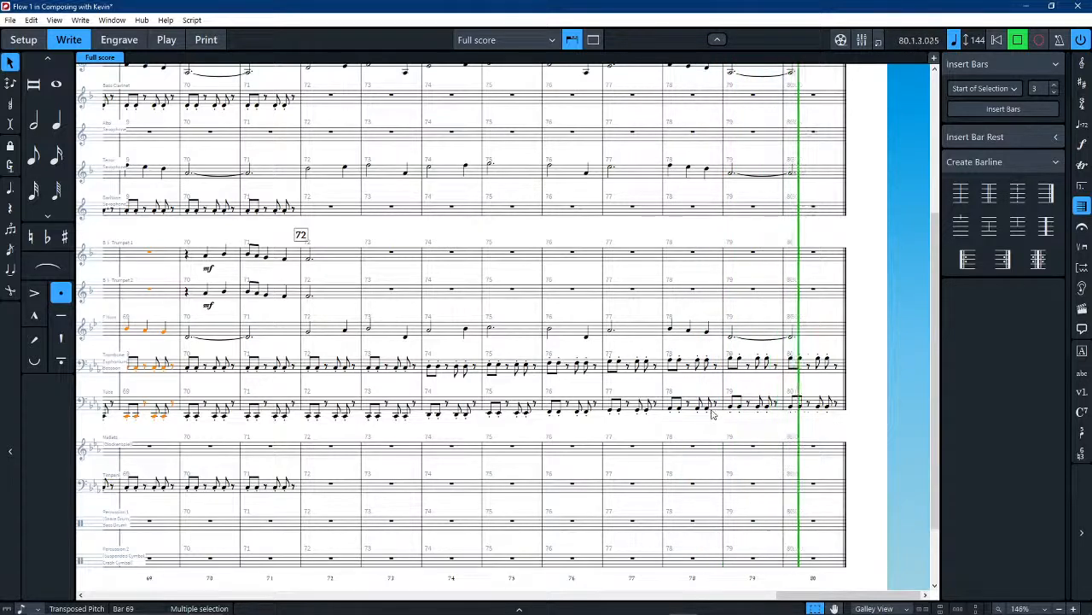
{"action": "key", "text": "space"}
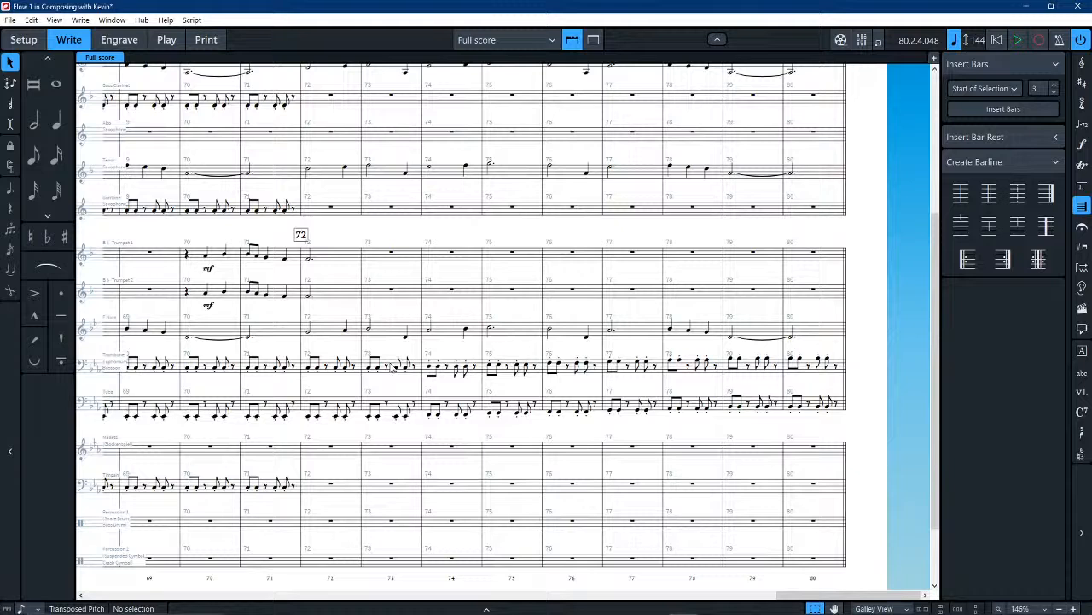
Step: Move the Trombone and Tuba patterns of bars 74–78 one bar earlier, starting at bar 73
{"action": "left_click", "coordinate": [391, 367]}
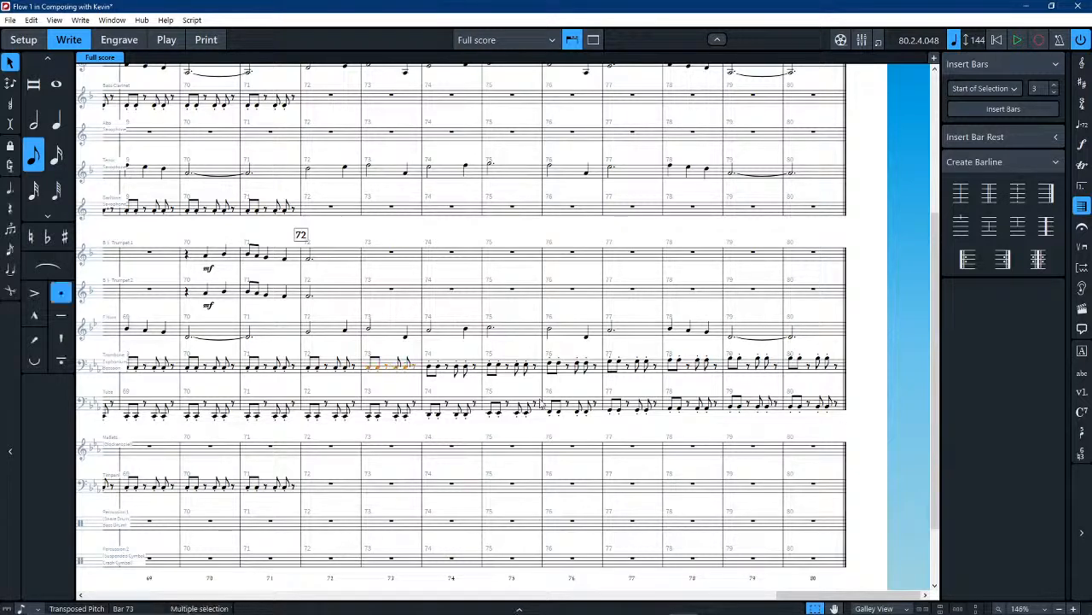
{"action": "left_click", "coordinate": [720, 410], "text": "shift"}
{"action": "key", "text": "Delete"}
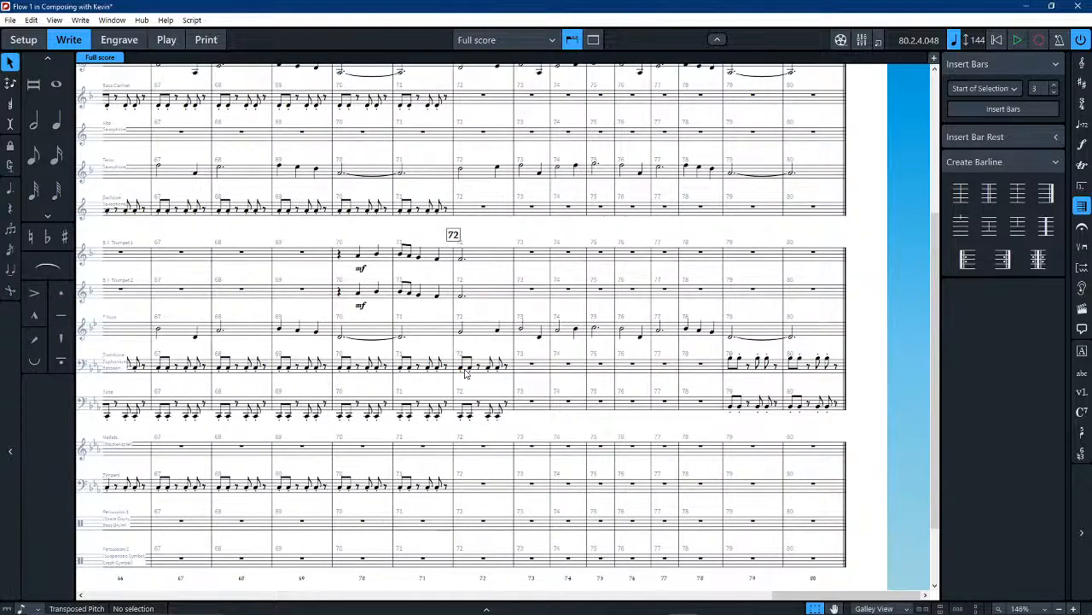
{"action": "key", "text": "ctrl+z"}
{"action": "key", "text": "Escape"}
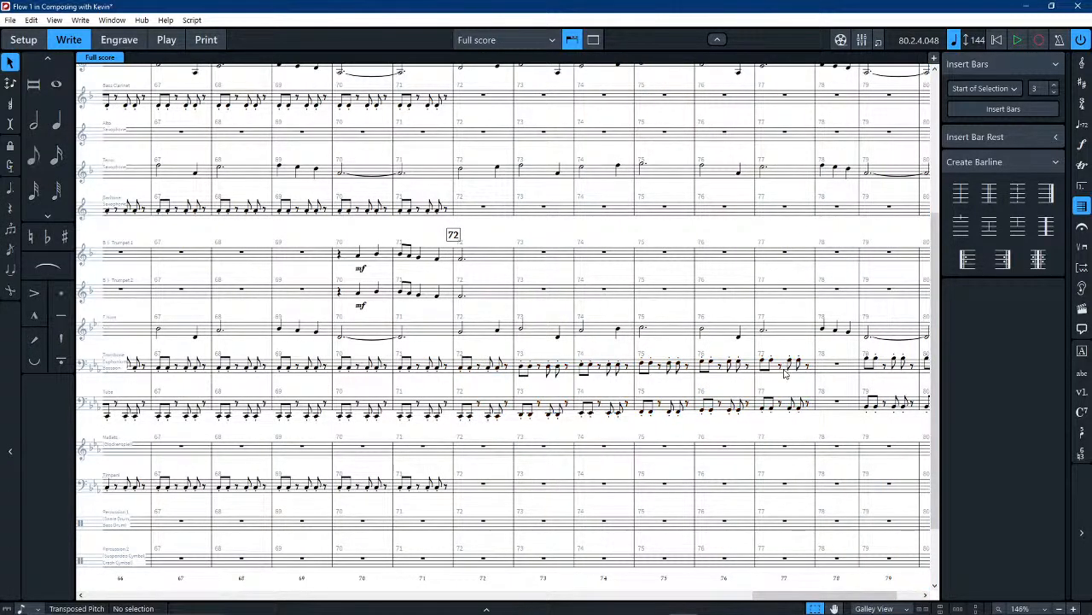
Step: Repeat bar 77 of the Trombone and Tuba staves into bar 78
{"action": "left_click", "coordinate": [780, 367]}
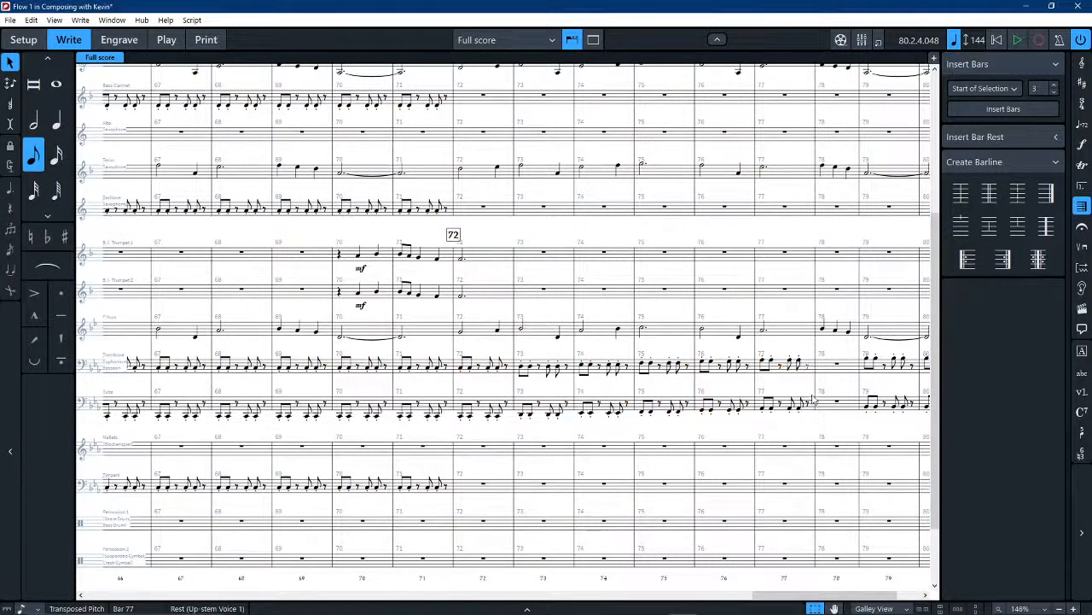
{"action": "left_click", "coordinate": [805, 375], "text": "shift"}
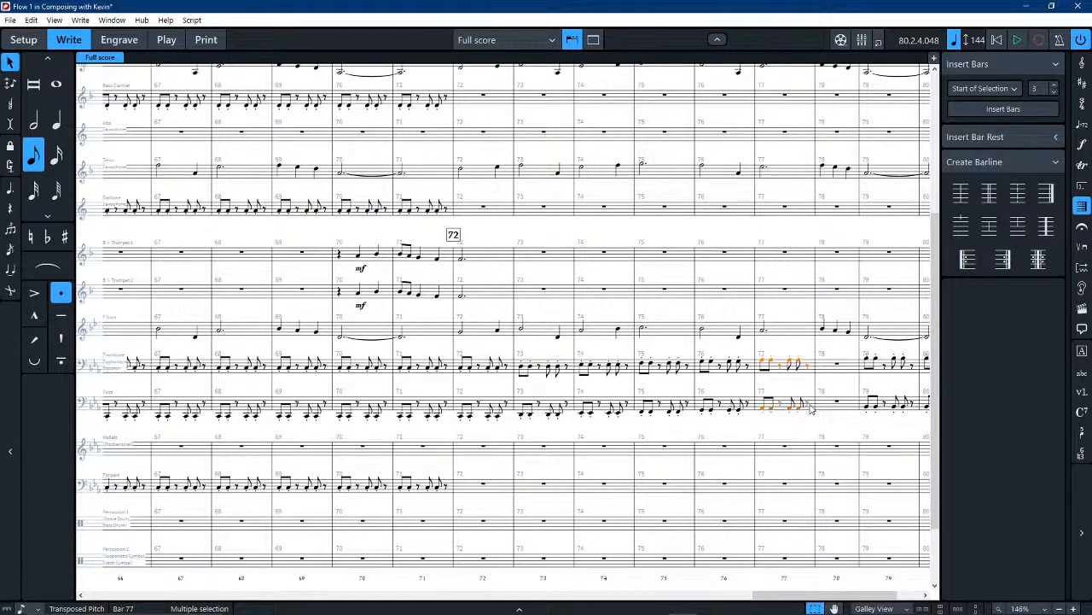
{"action": "key", "text": "r"}
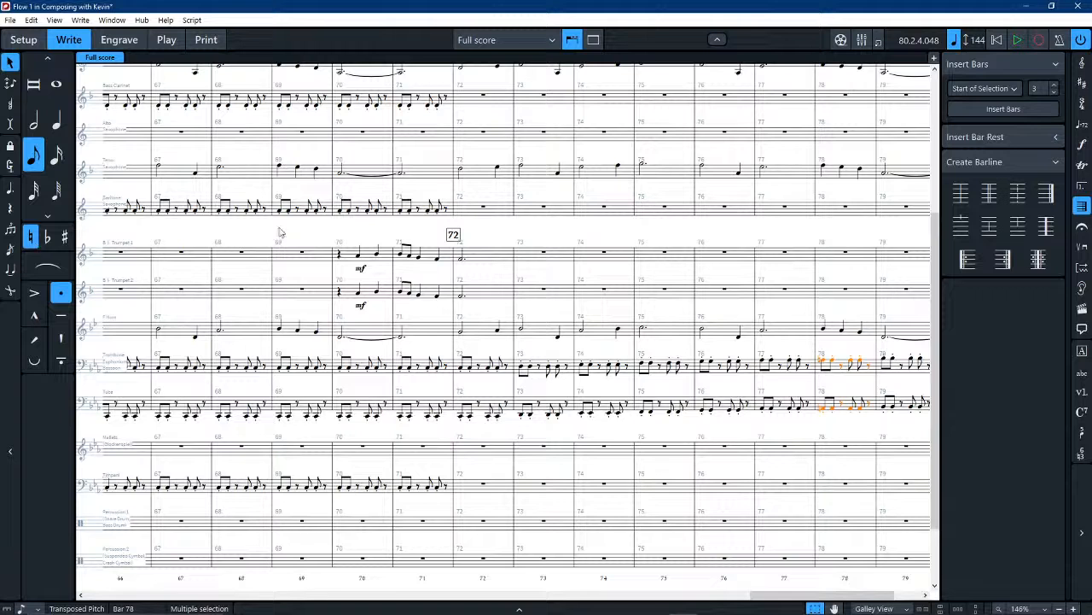
Step: Play back the brass staves from bar 72 through the end of the passage
{"action": "left_click", "coordinate": [481, 258], "text": "shift"}
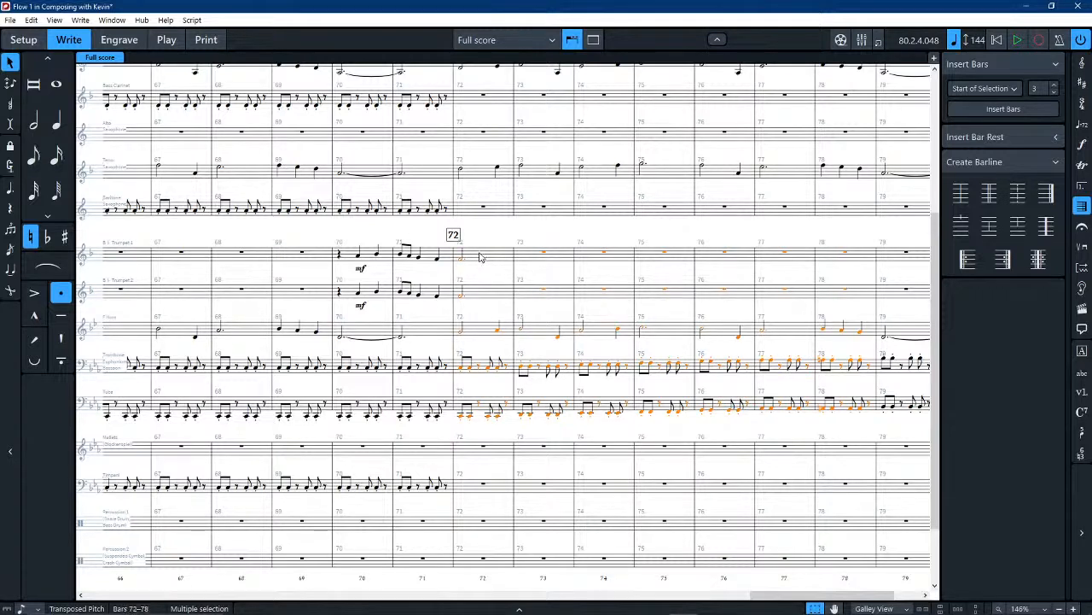
{"action": "key", "text": "p"}
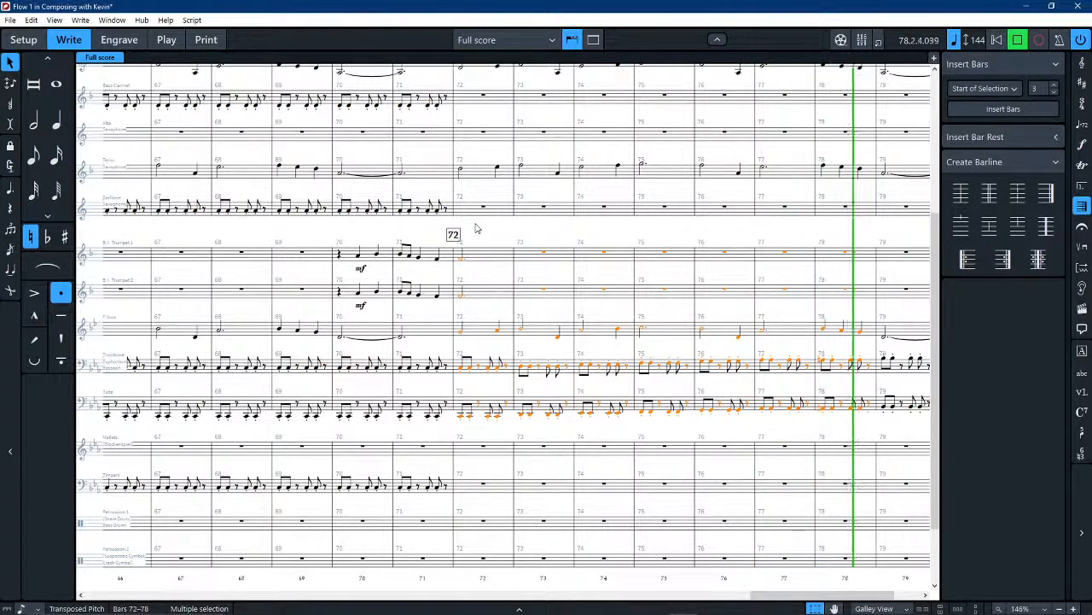
{"action": "left_click", "coordinate": [662, 207]}
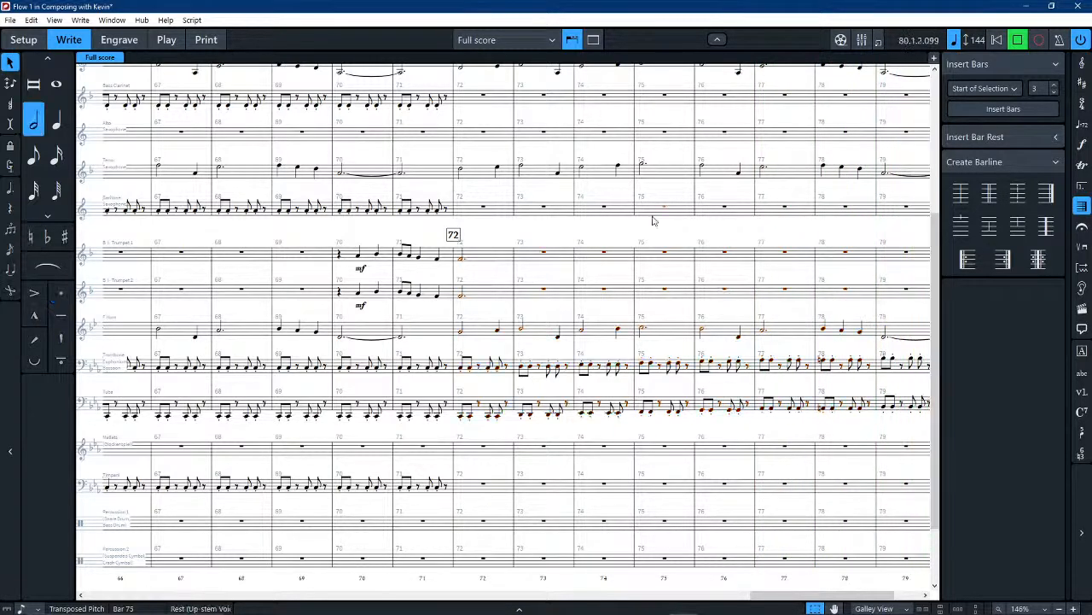
{"action": "scroll", "coordinate": [614, 261], "scroll_direction": "right", "scroll_amount": 3}
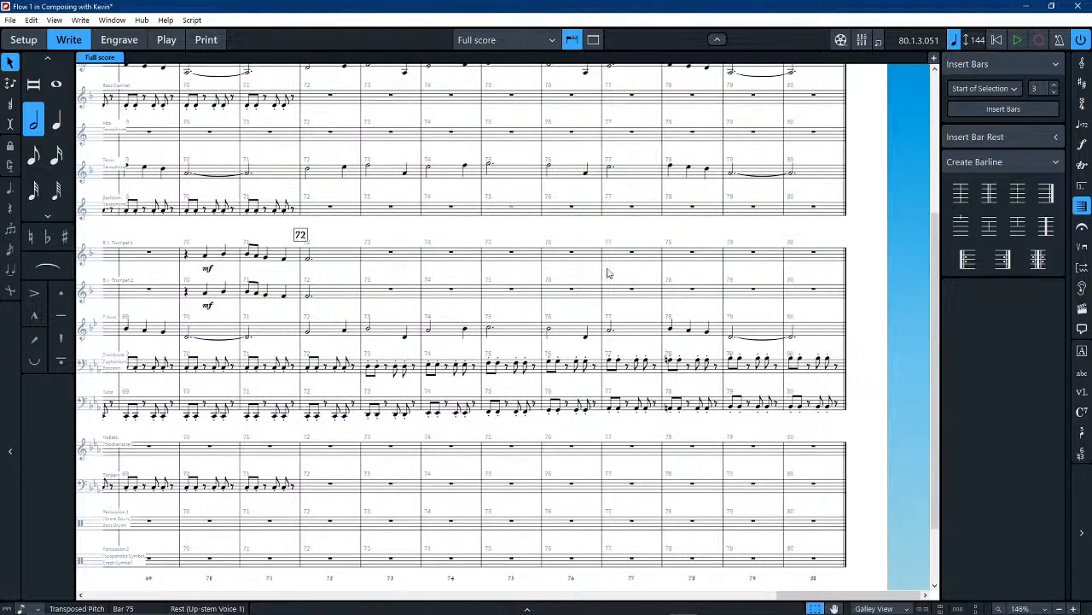
Step: Select bar 70 in both B♭ Trumpet staves
{"action": "scroll", "coordinate": [616, 289], "scroll_direction": "up", "scroll_amount": 5}
{"action": "scroll", "coordinate": [819, 367], "scroll_direction": "right", "scroll_amount": 5}
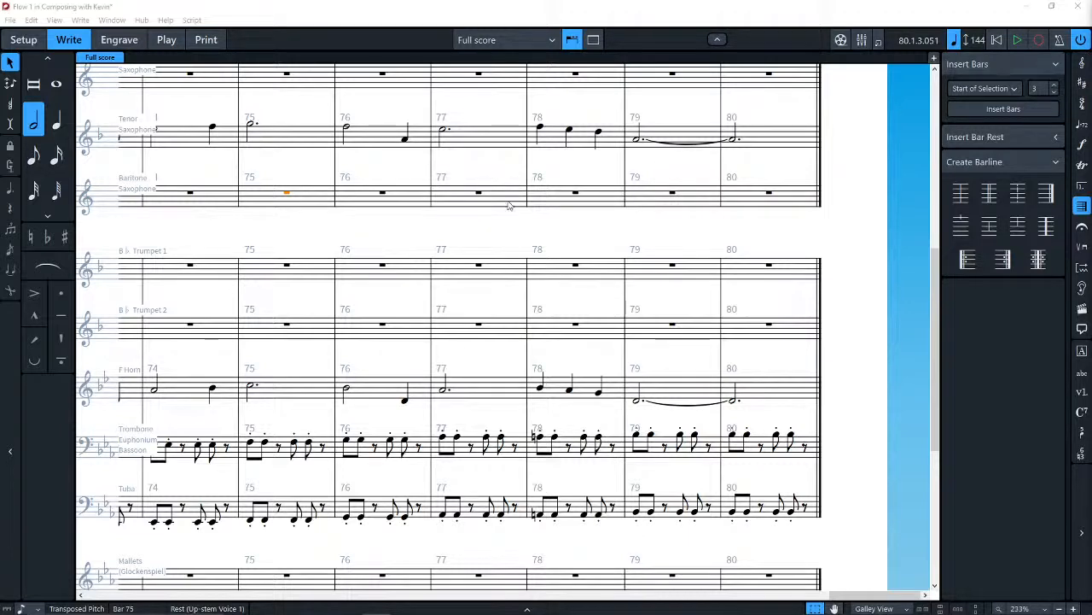
{"action": "left_click", "coordinate": [434, 248]}
{"action": "scroll", "coordinate": [433, 248], "scroll_direction": "left", "scroll_amount": 4}
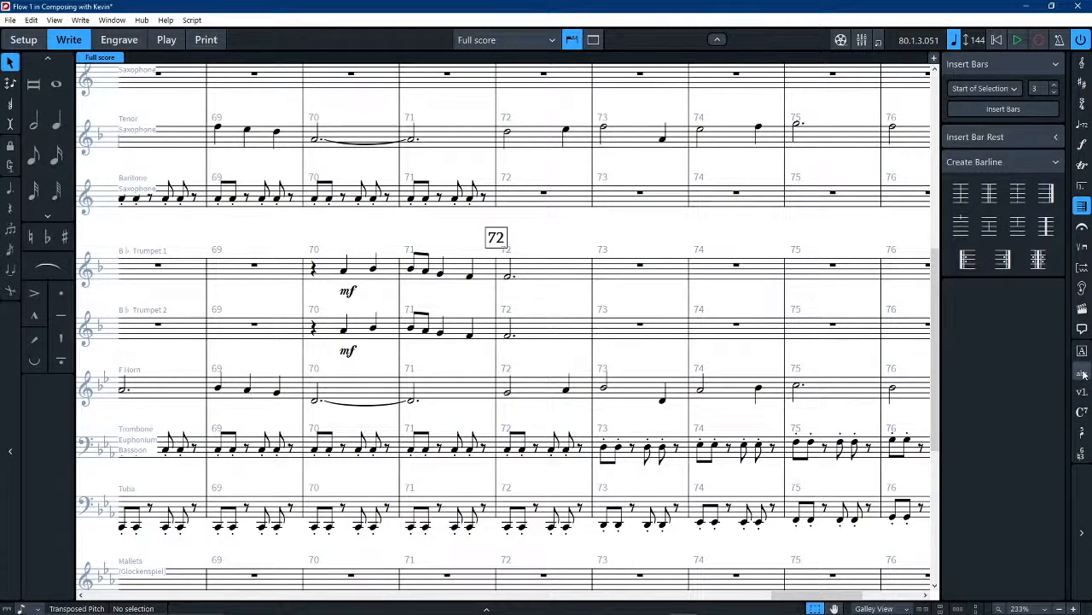
{"action": "left_click", "coordinate": [341, 267]}
{"action": "left_click", "coordinate": [334, 327], "text": "shift"}
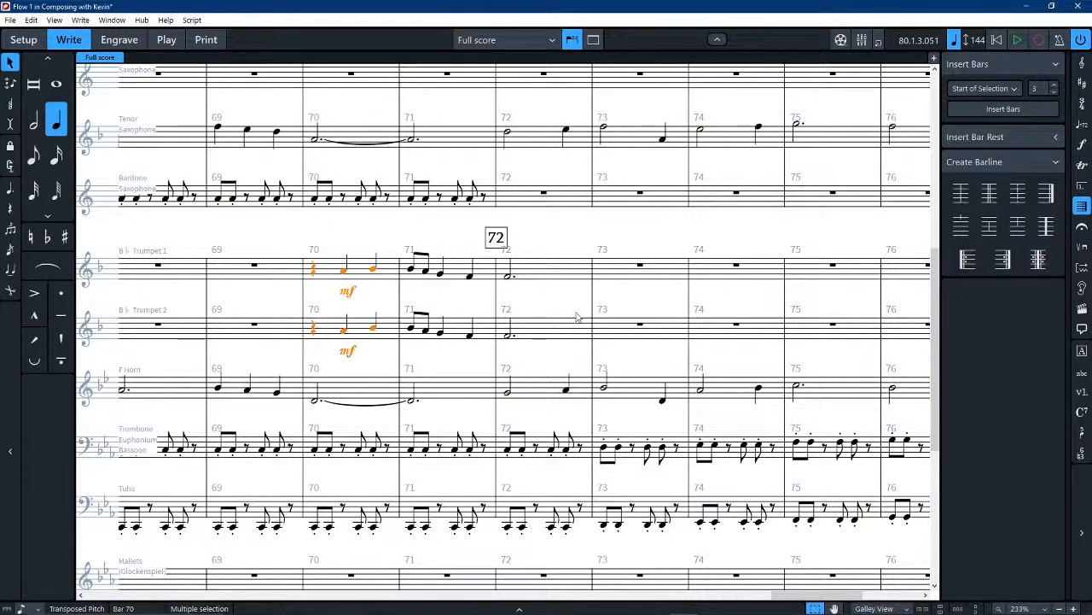
Step: Check the staff text, lines, cues, video, comments and rehearsal mark tools for marking the selected trumpet entrance
{"action": "left_click", "coordinate": [1084, 375]}
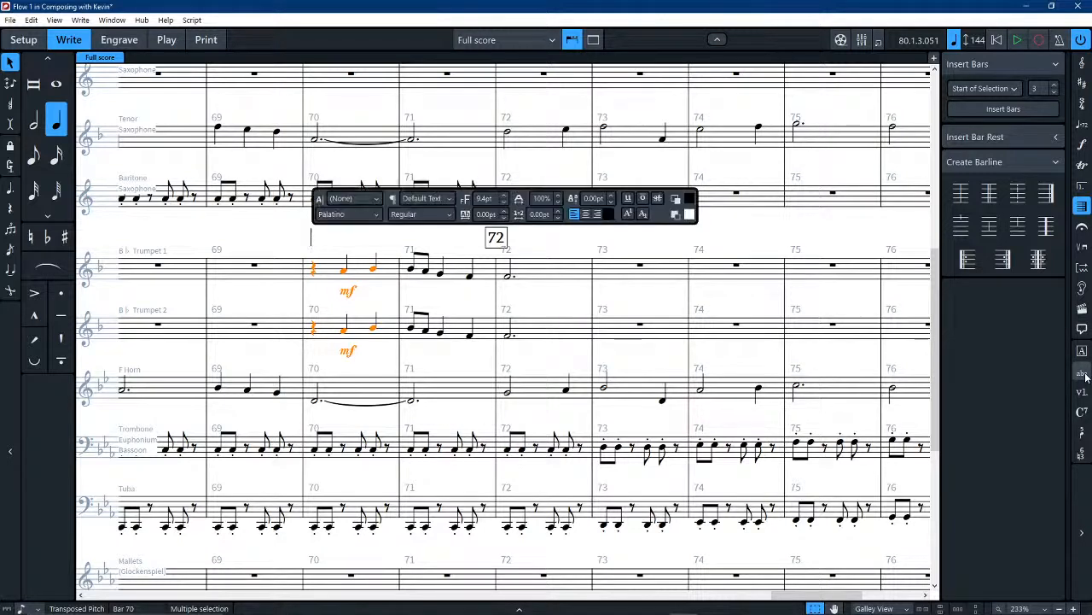
{"action": "key", "text": "Escape"}
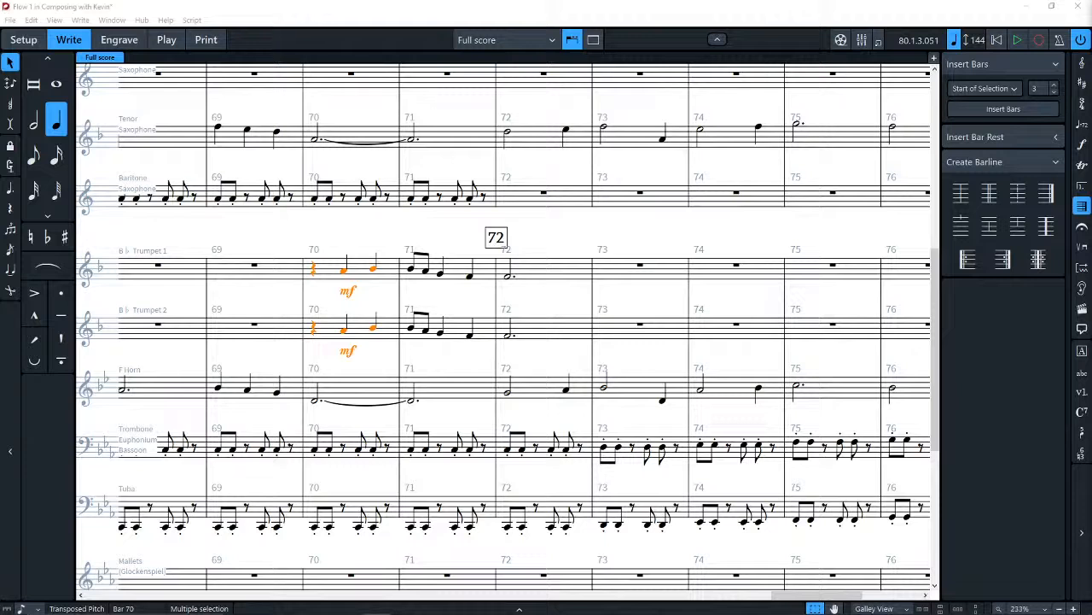
{"action": "left_click", "coordinate": [609, 9]}
{"action": "left_click", "coordinate": [1081, 267]}
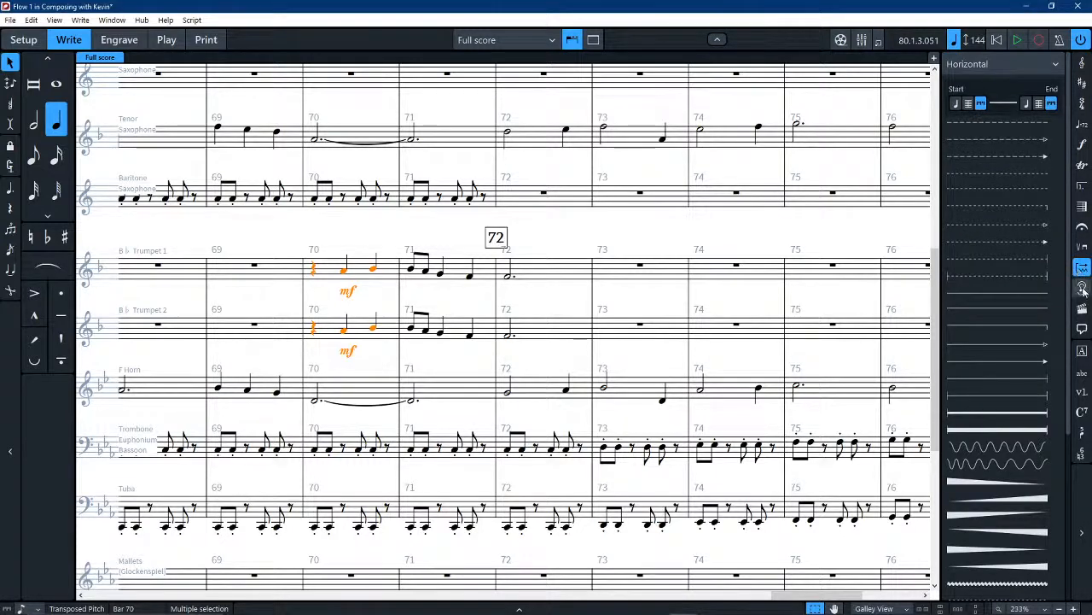
{"action": "left_click", "coordinate": [1082, 289]}
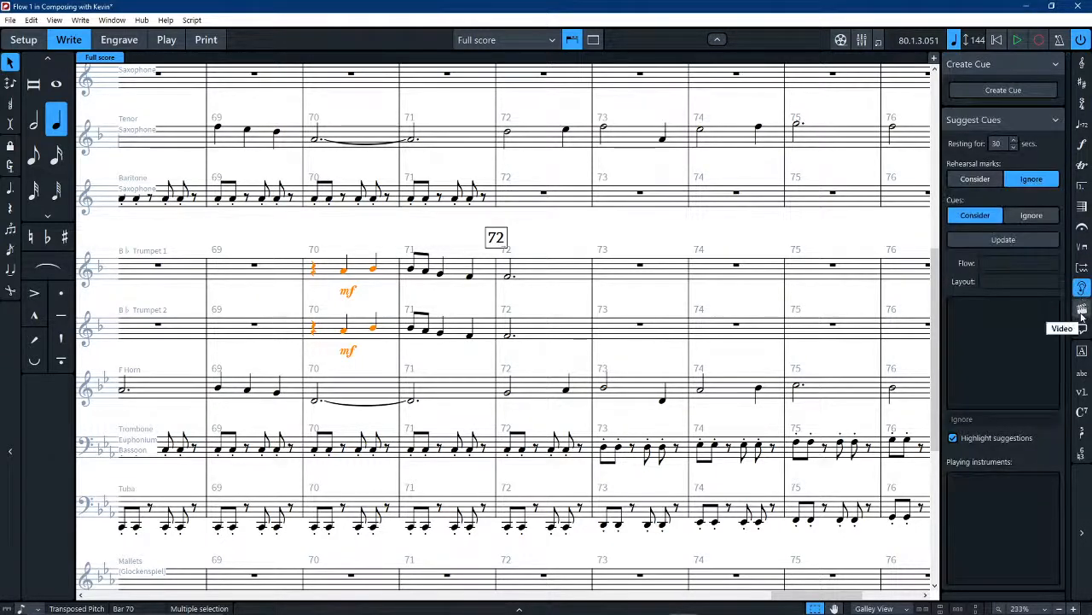
{"action": "left_click", "coordinate": [1082, 311]}
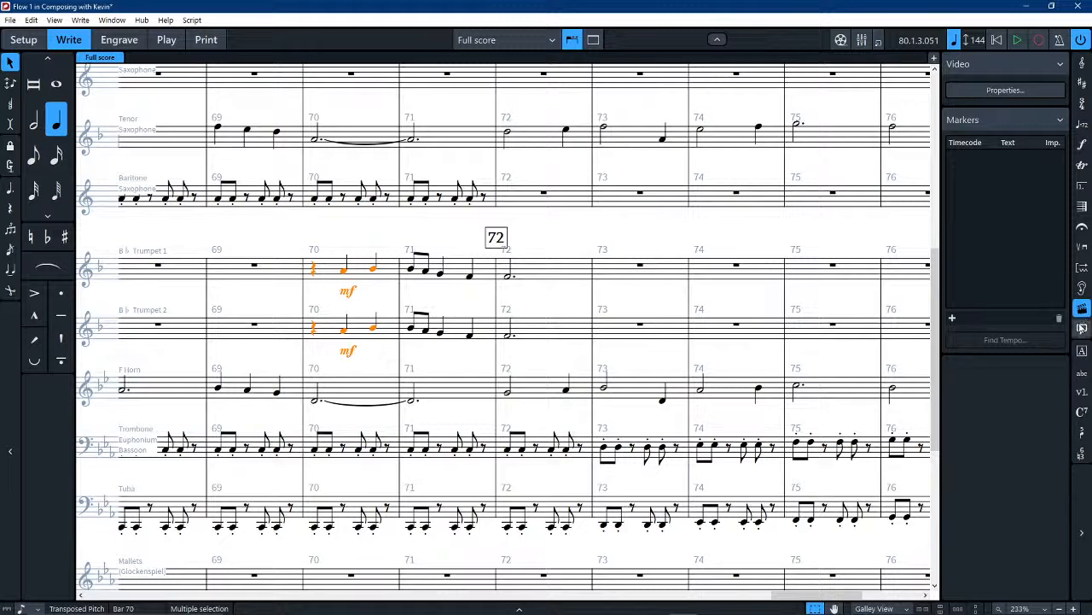
{"action": "left_click", "coordinate": [1082, 328]}
{"action": "left_click", "coordinate": [1082, 350]}
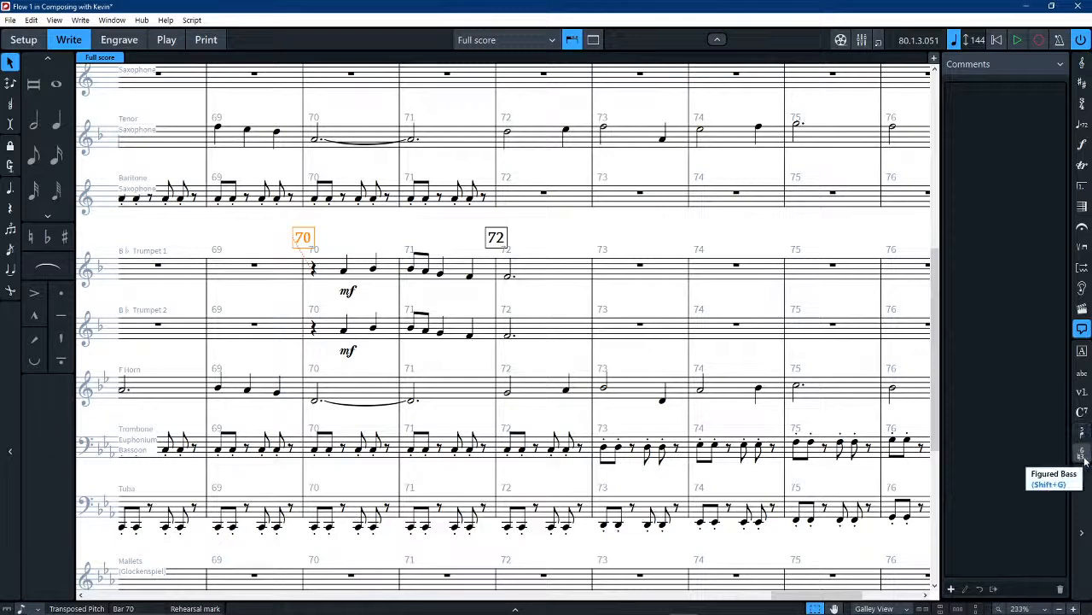
{"action": "key", "text": "ctrl+z"}
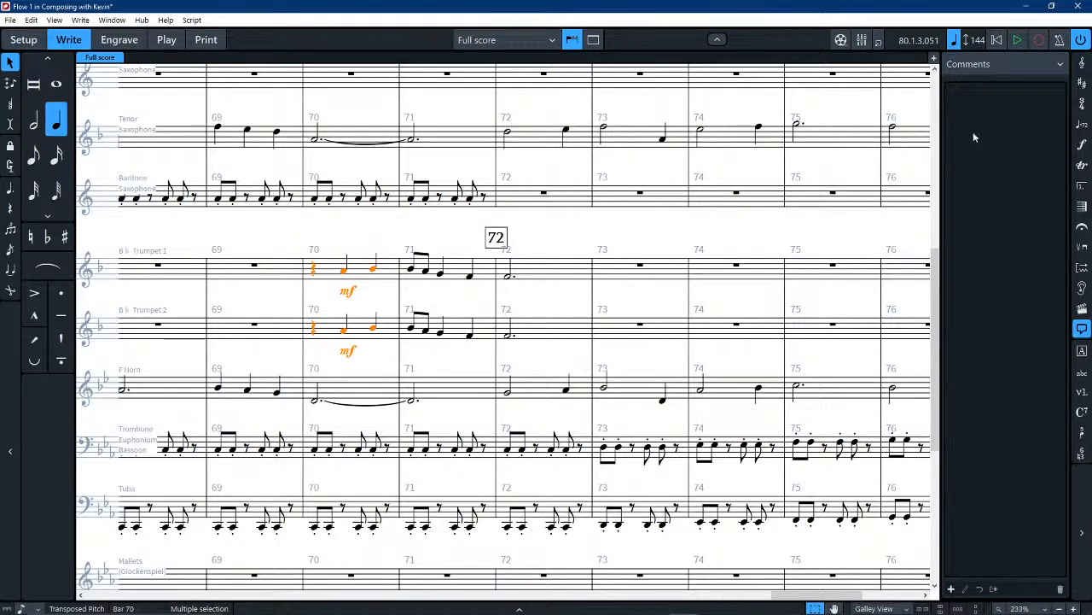
Step: Check the dynamics, text, lyrics, and holds and pauses options for marking the selected trumpet bar
{"action": "left_click", "coordinate": [1082, 145]}
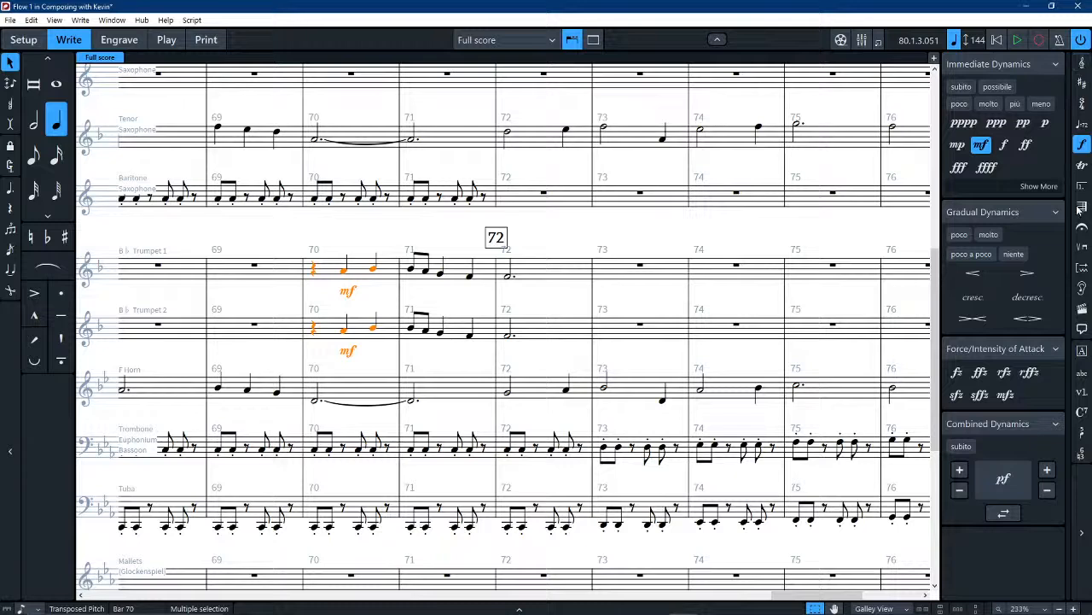
{"action": "left_click", "coordinate": [1081, 374]}
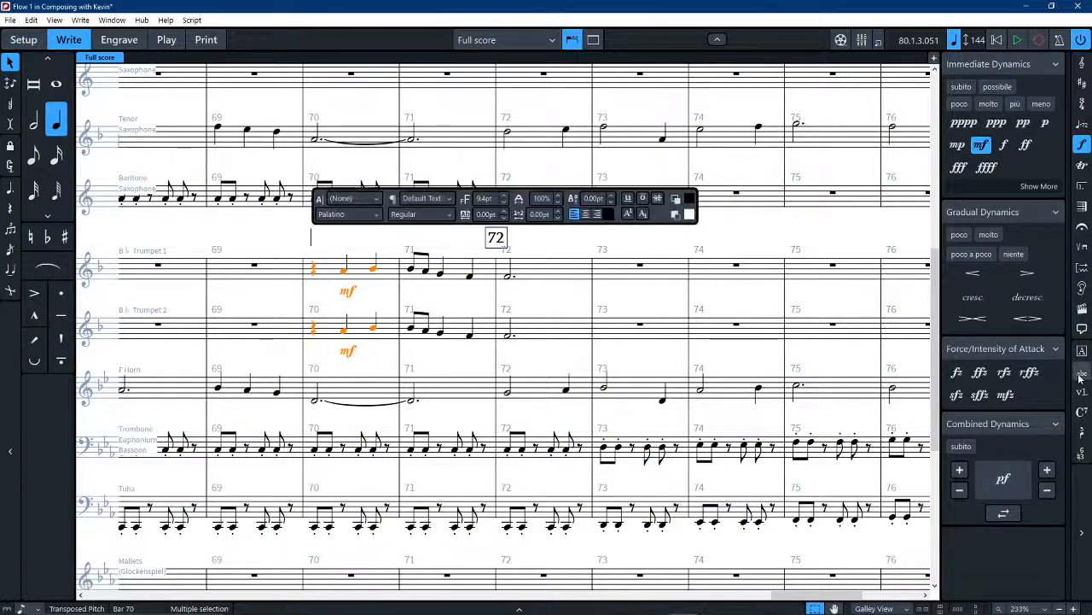
{"action": "left_click", "coordinate": [1081, 394]}
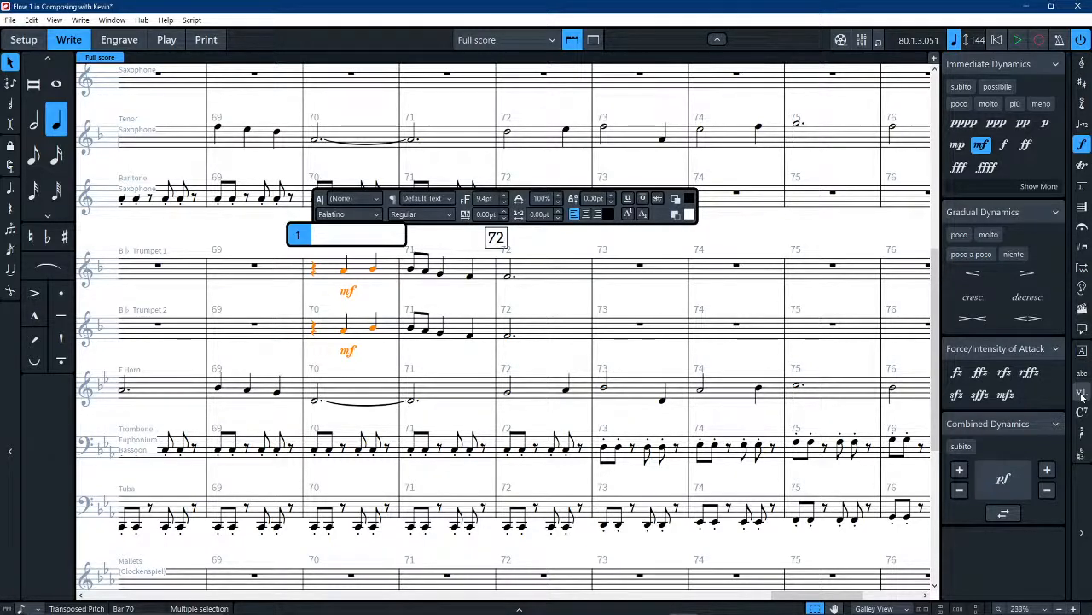
{"action": "key", "text": "Escape"}
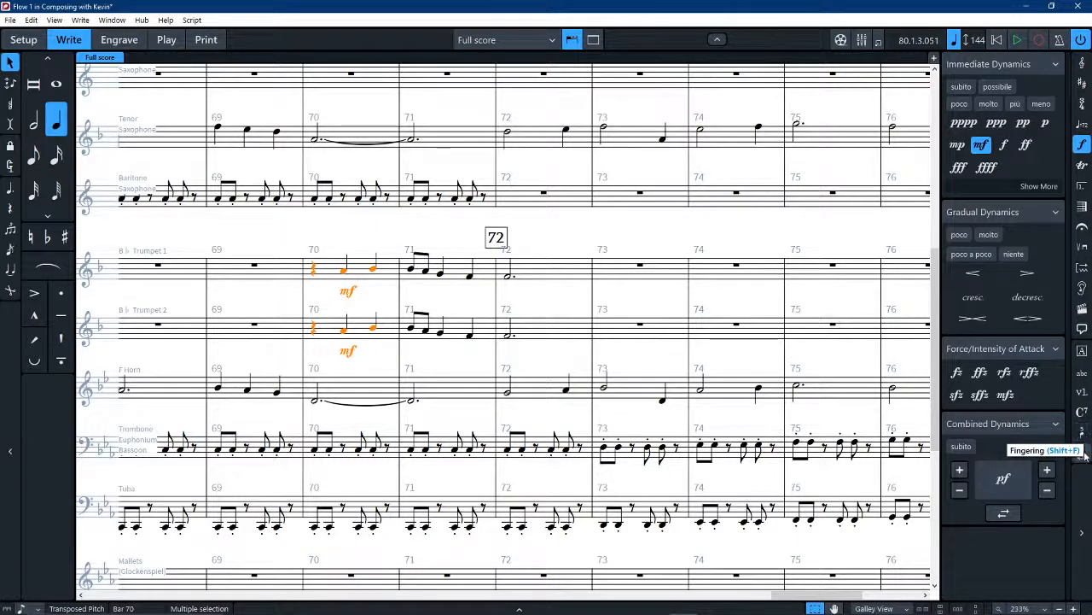
{"action": "left_click", "coordinate": [1083, 232]}
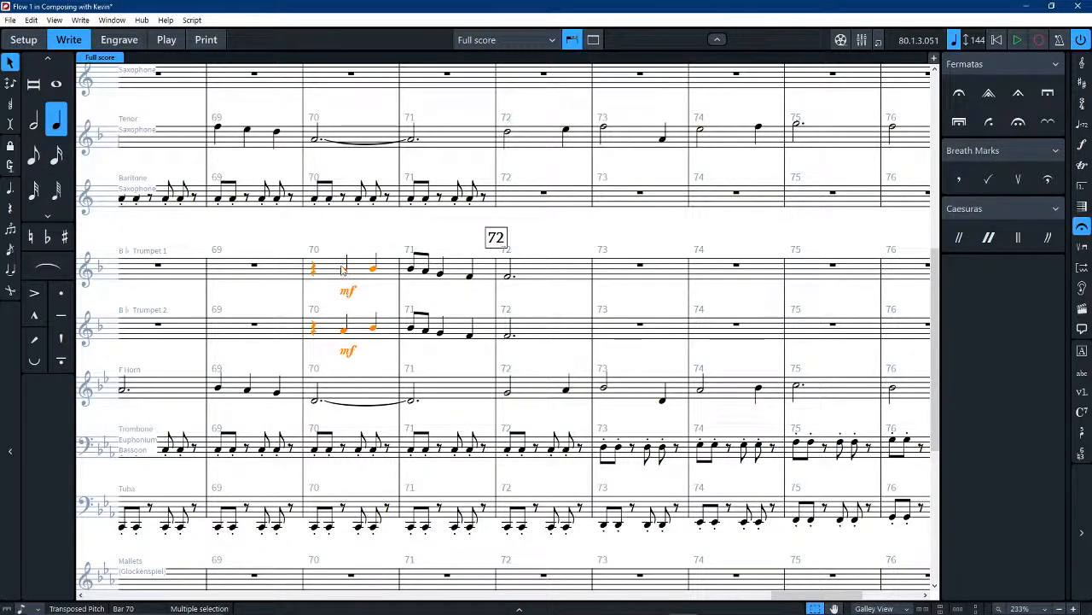
Step: Add the staff text "Muted" above the B♭ Trumpet 1 staff at bar 70
{"action": "left_click", "coordinate": [1079, 376]}
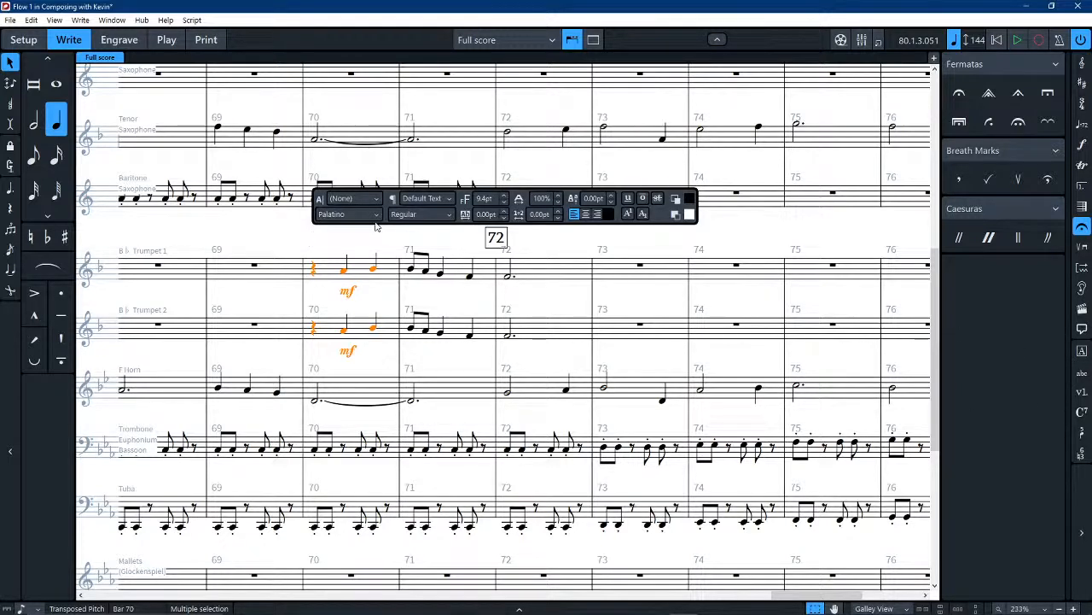
{"action": "type", "text": "Muted"}
{"action": "key", "text": "Escape"}
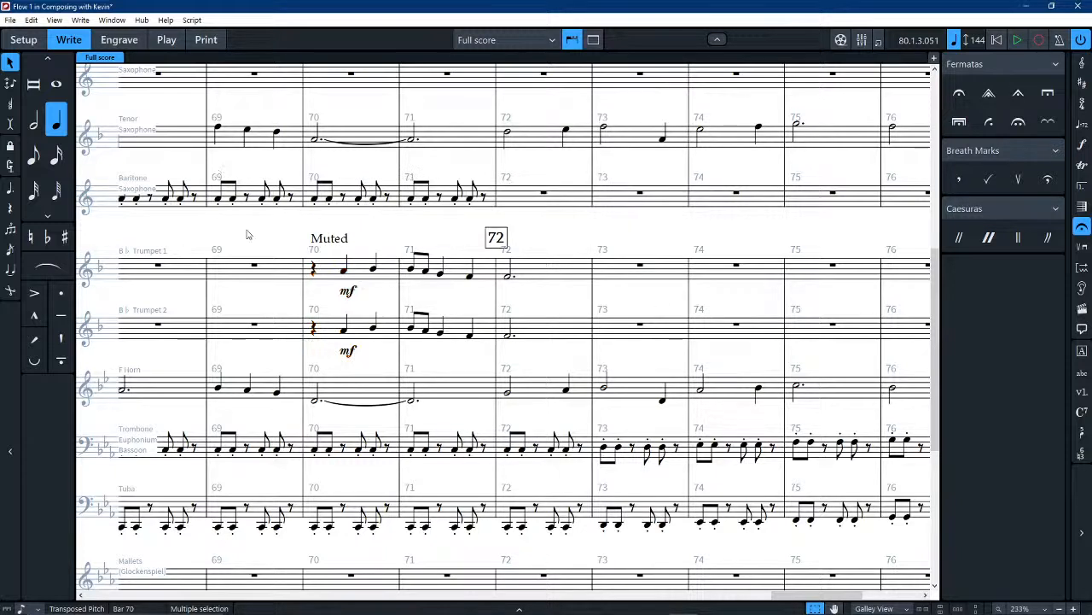
Step: Replace the "Muted" text at bar 70 so it sits above B♭ Trumpet 1's first note instead of the opening rest
{"action": "left_click", "coordinate": [327, 242]}
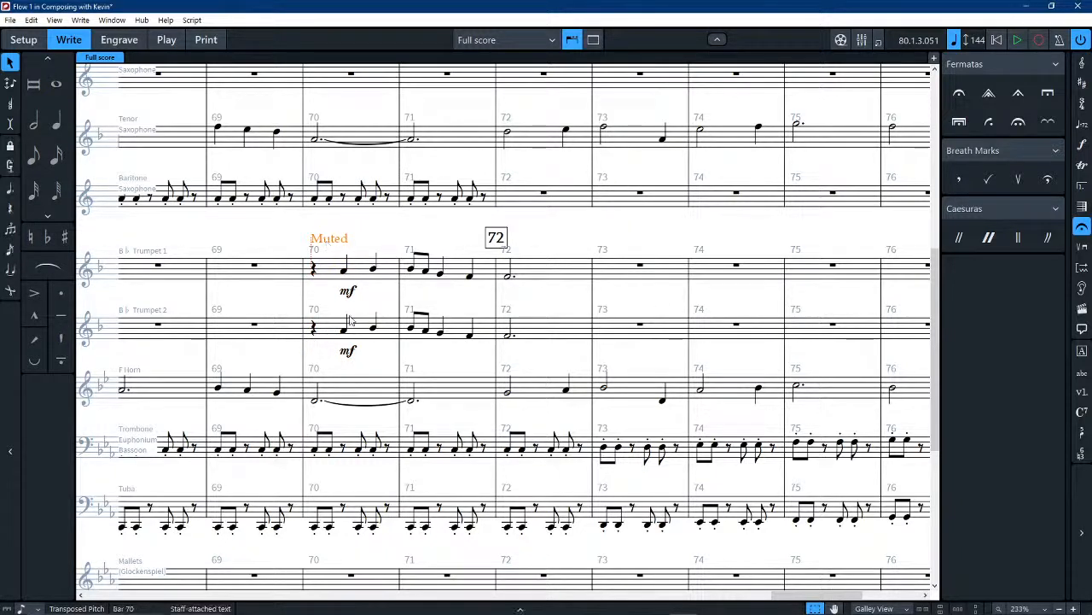
{"action": "key", "text": "Delete"}
{"action": "type", "text": "Muted"}
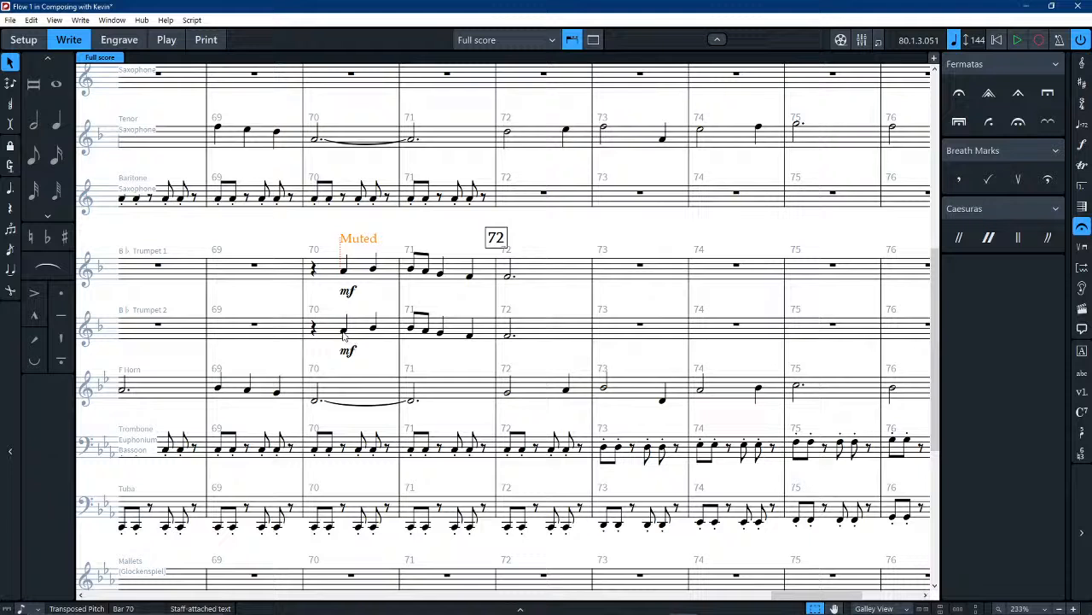
Step: Add "Muted" above B♭ Trumpet 2's first note in bar 70 and delete the duplicate text above B♭ Trumpet 1
{"action": "left_click", "coordinate": [344, 331], "text": "ctrl"}
{"action": "type", "text": "Muted Muted"}
{"action": "key", "text": "Escape"}
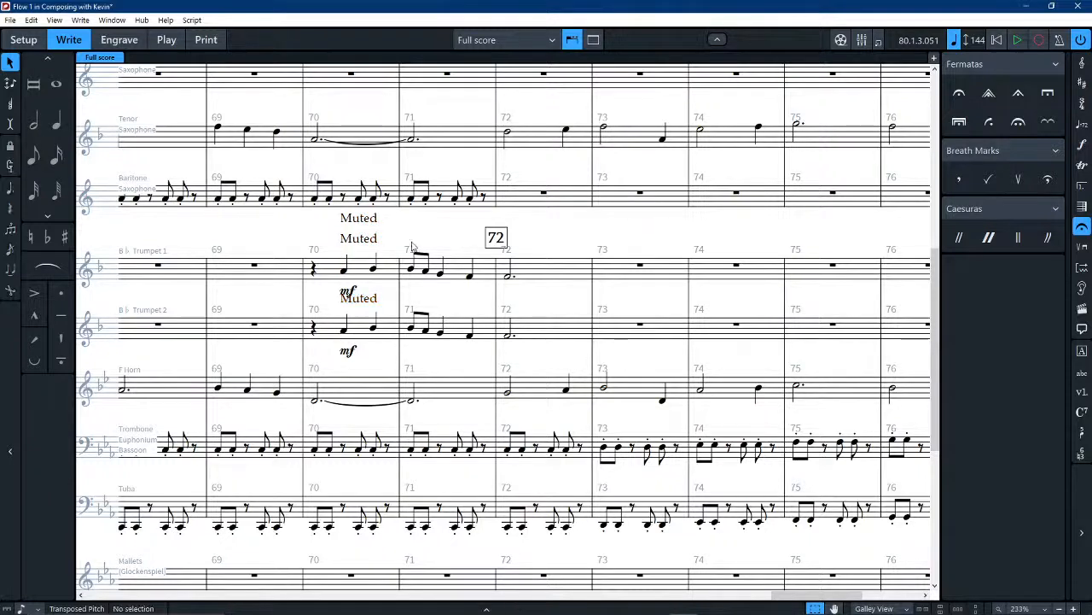
{"action": "left_click", "coordinate": [368, 220]}
{"action": "key", "text": "Delete"}
{"action": "key", "text": "Escape"}
Step: Raise the tied notes in bars 79–80 by six staff steps in both clarinets, the tenor saxophone and the F horn
{"action": "scroll", "coordinate": [536, 270], "scroll_direction": "right", "scroll_amount": 5}
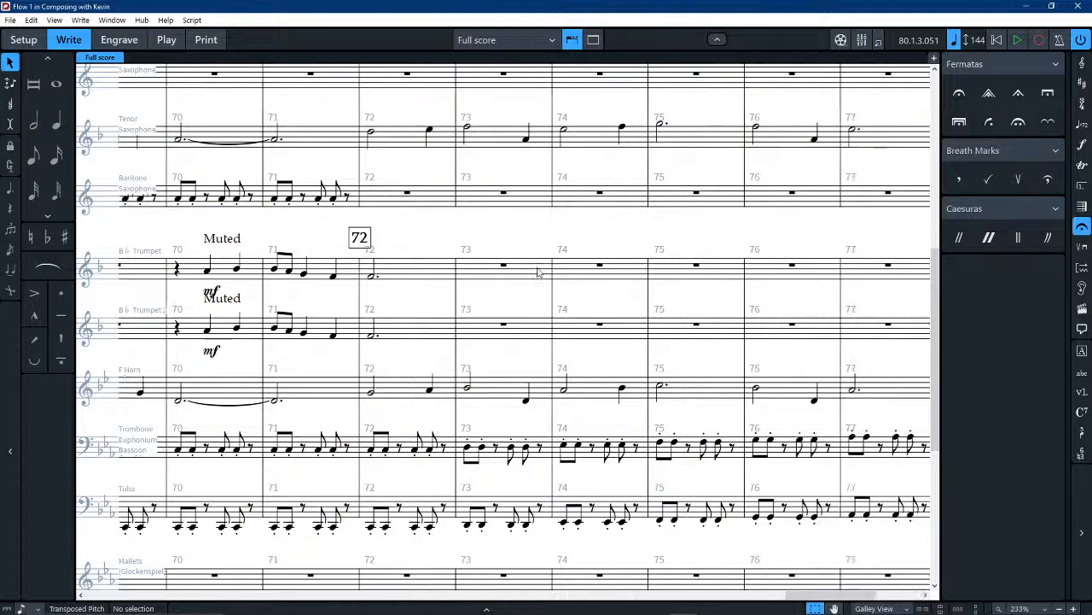
{"action": "scroll", "coordinate": [536, 271], "scroll_direction": "left", "scroll_amount": 10}
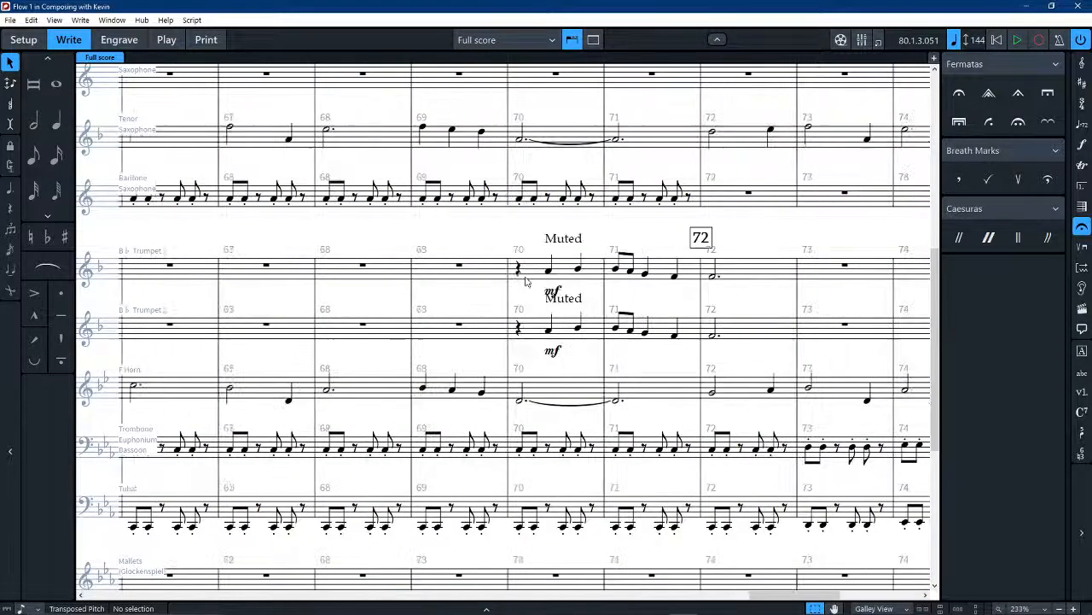
{"action": "scroll", "coordinate": [527, 282], "scroll_direction": "right", "scroll_amount": 11}
{"action": "scroll", "coordinate": [527, 282], "scroll_direction": "right", "scroll_amount": 3}
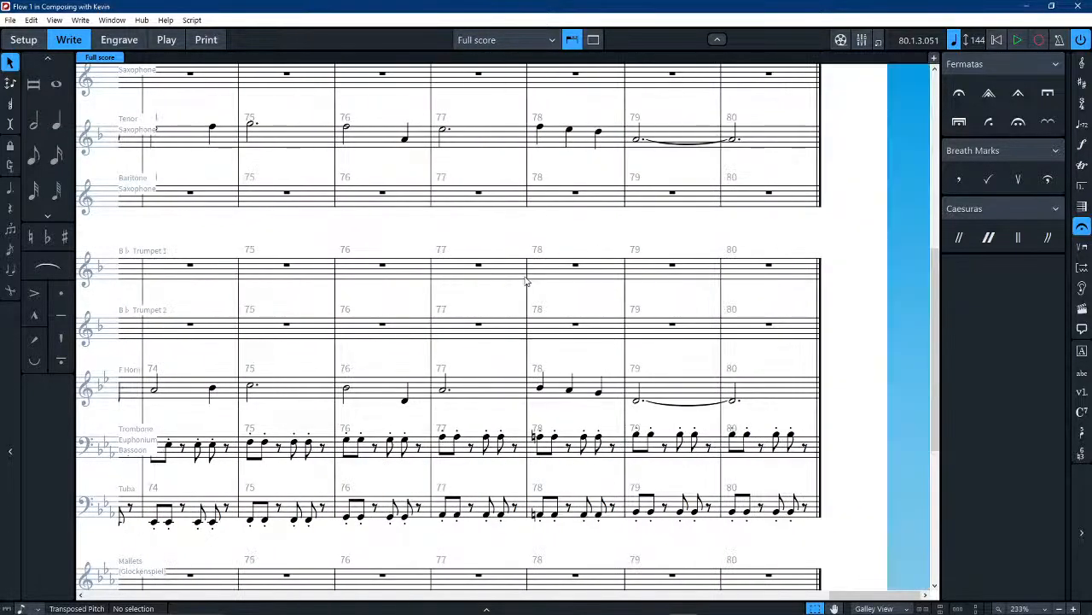
{"action": "left_click", "coordinate": [682, 401]}
{"action": "left_click", "coordinate": [679, 139], "text": "ctrl"}
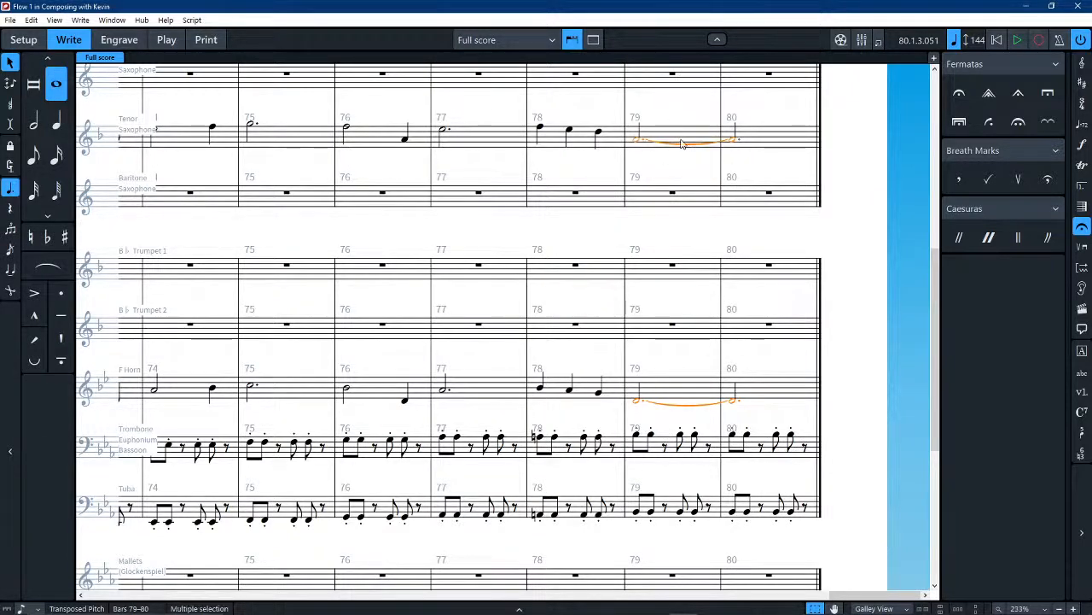
{"action": "scroll", "coordinate": [679, 166], "scroll_direction": "up", "scroll_amount": 4}
{"action": "left_click", "coordinate": [678, 136], "text": "ctrl"}
{"action": "scroll", "coordinate": [677, 134], "scroll_direction": "up", "scroll_amount": 1}
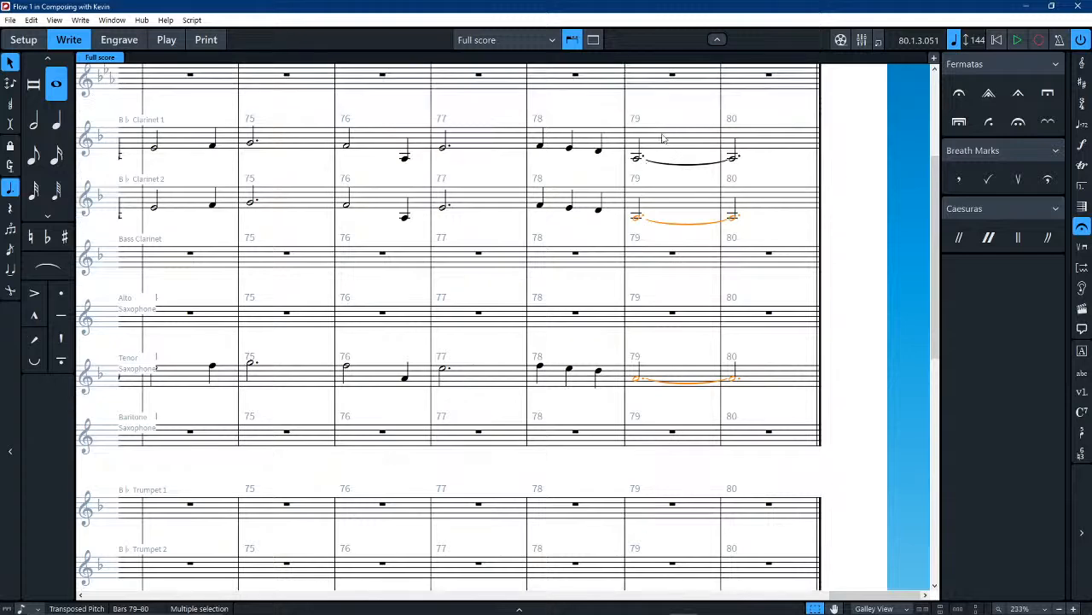
{"action": "left_click", "coordinate": [657, 158], "text": "ctrl"}
{"action": "scroll", "coordinate": [598, 171], "scroll_direction": "down", "scroll_amount": 4}
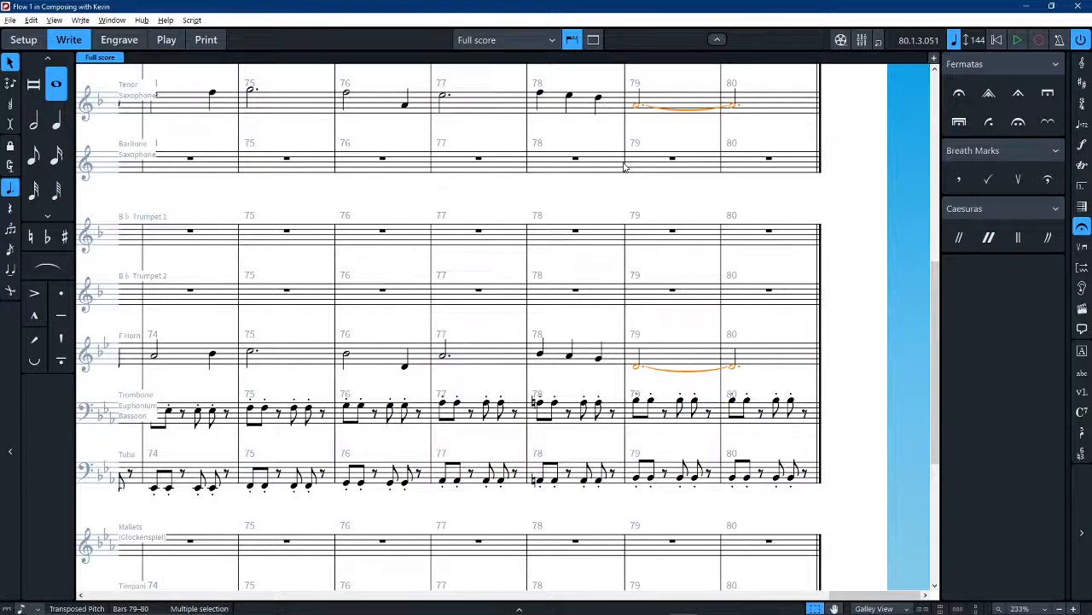
{"action": "key", "text": "alt+Up"}
{"action": "key", "text": "alt+Up"}
{"action": "key", "text": "alt+Up"}
{"action": "key", "text": "alt+Up"}
{"action": "key", "text": "alt+Up"}
{"action": "key", "text": "alt+Up"}
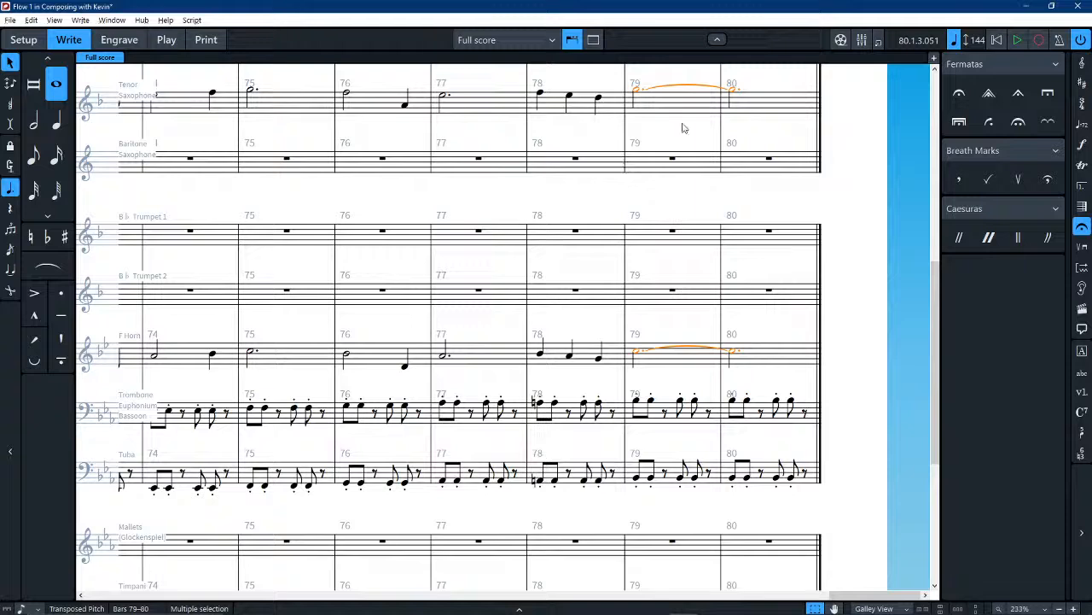
{"action": "left_click", "coordinate": [758, 341]}
Step: Copy the tenor saxophone's tied note from bars 79–80 to the alto saxophone and split it into two untied notes
{"action": "scroll", "coordinate": [758, 342], "scroll_direction": "up", "scroll_amount": 2}
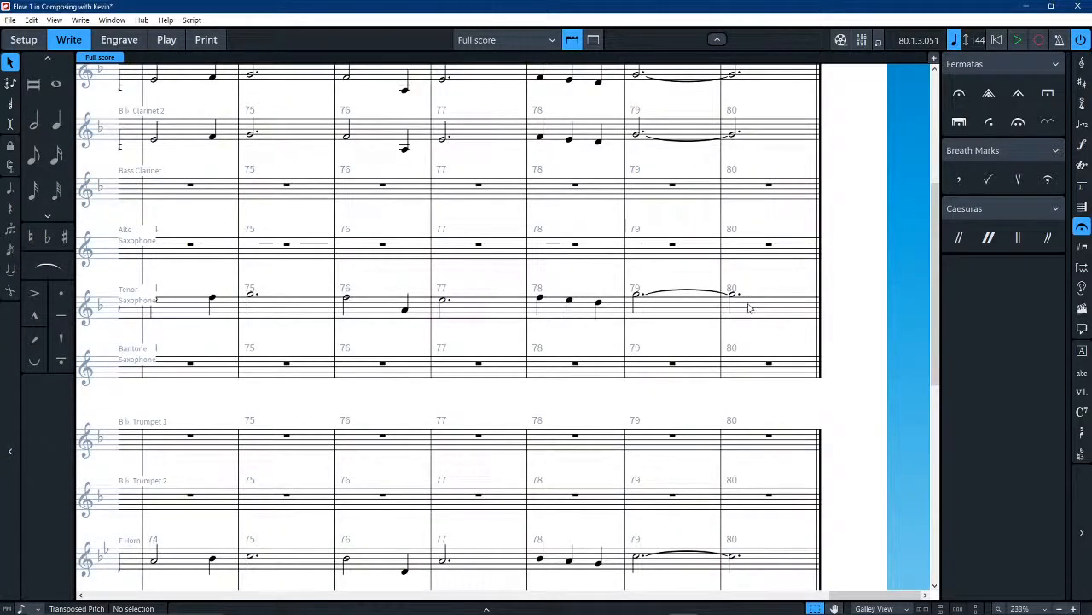
{"action": "left_click", "coordinate": [734, 296]}
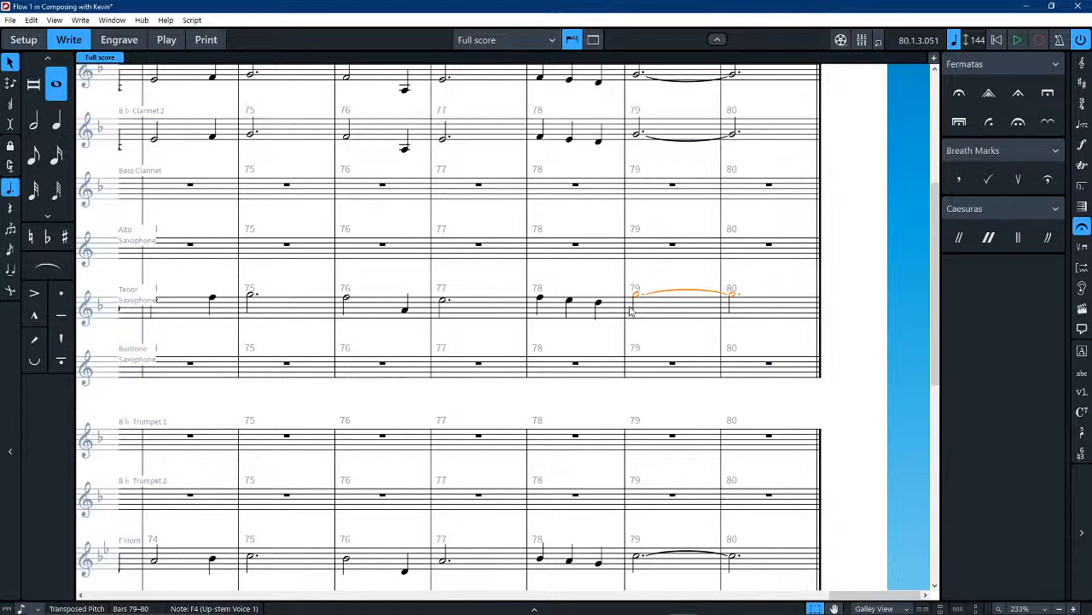
{"action": "left_click", "coordinate": [647, 251]}
{"action": "key", "text": "ctrl+v"}
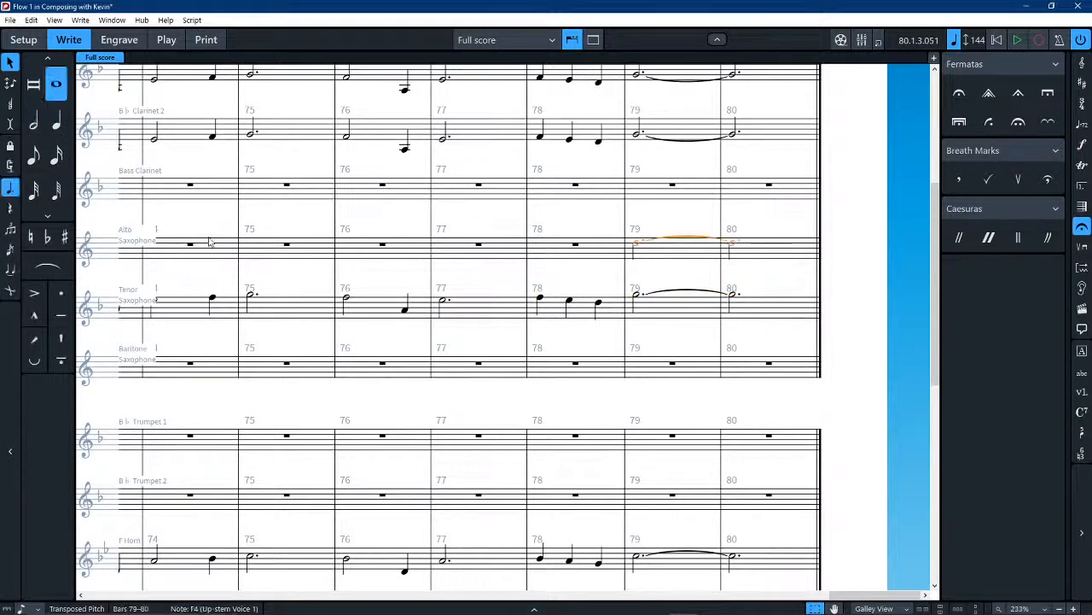
{"action": "left_click", "coordinate": [9, 288]}
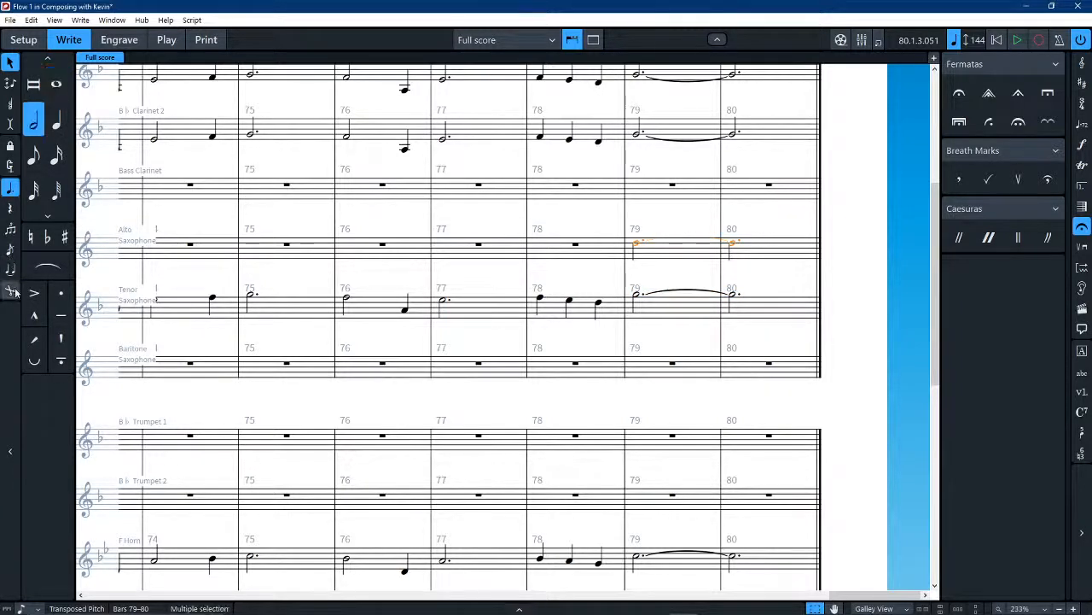
{"action": "left_click", "coordinate": [650, 277]}
{"action": "left_click", "coordinate": [655, 251]}
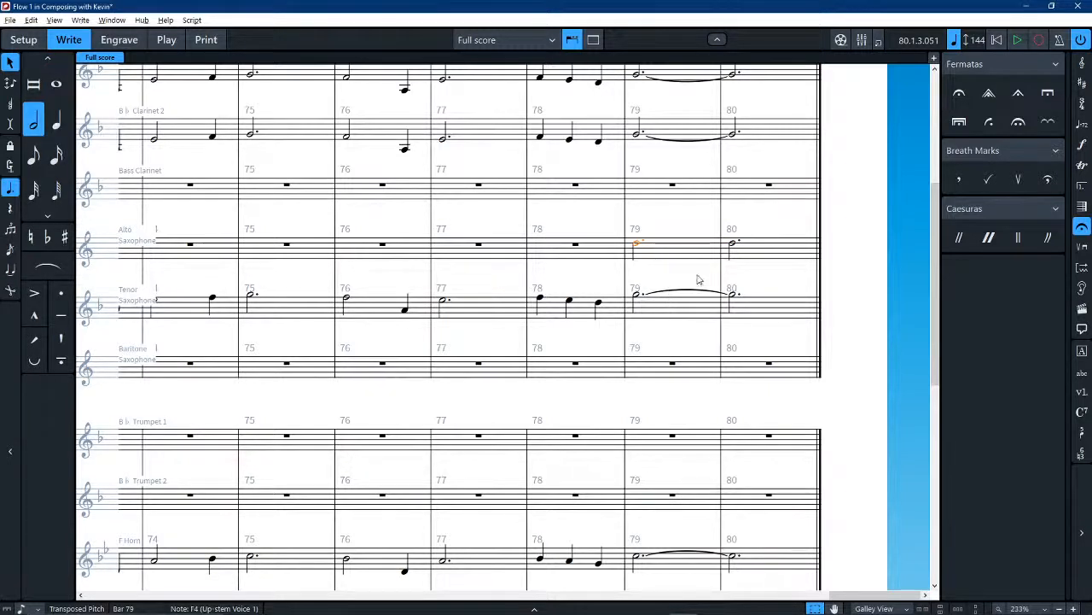
Step: Lower the alto saxophone's bar 79 note one step and its bar 80 note to D4, and slur them together
{"action": "key", "text": "alt+Down"}
{"action": "key", "text": "Right"}
{"action": "key", "text": "alt+Left"}
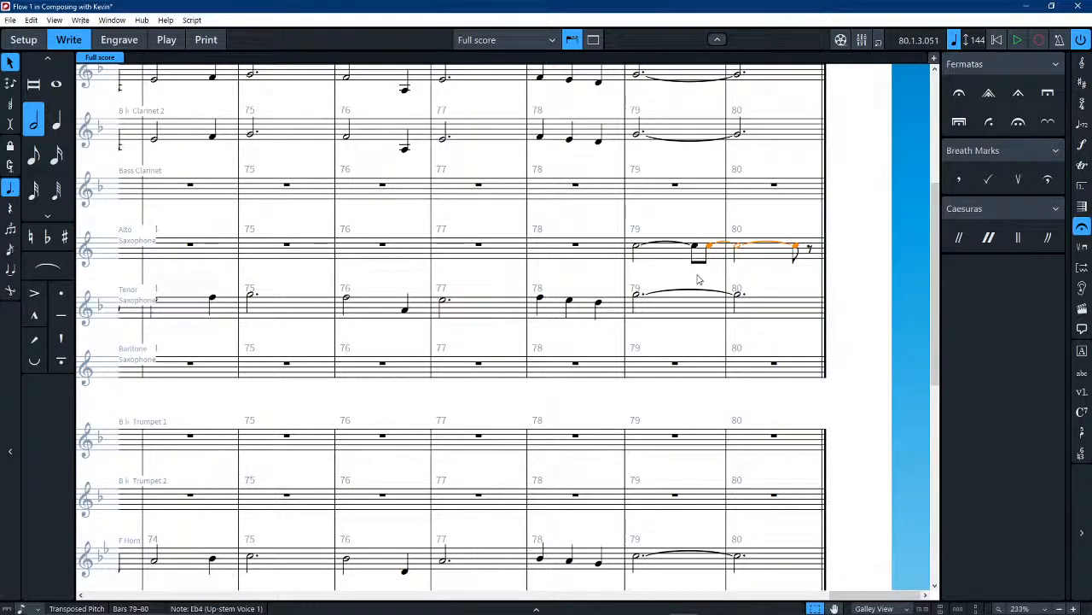
{"action": "key", "text": "ctrl+z"}
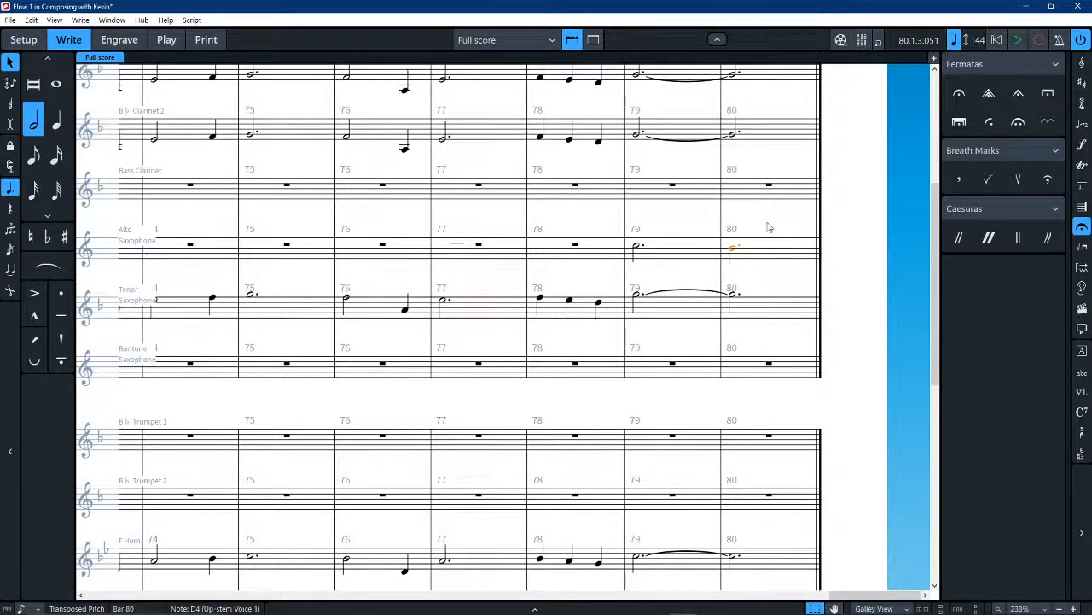
{"action": "key", "text": "Left"}
{"action": "key", "text": "s"}
{"action": "left_click", "coordinate": [668, 255]}
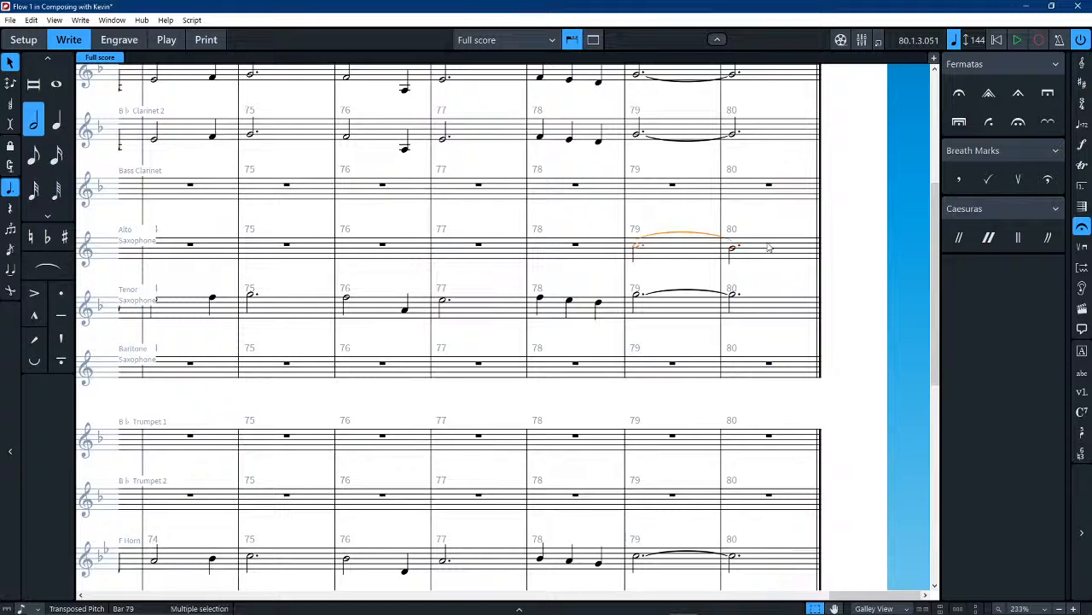
Step: Copy the alto saxophone's slurred notes in bars 79–80 into the B♭ Clarinet 2 staff
{"action": "left_click", "coordinate": [771, 251]}
{"action": "left_click", "coordinate": [677, 247], "text": "shift"}
{"action": "scroll", "coordinate": [676, 248], "scroll_direction": "up", "scroll_amount": 3}
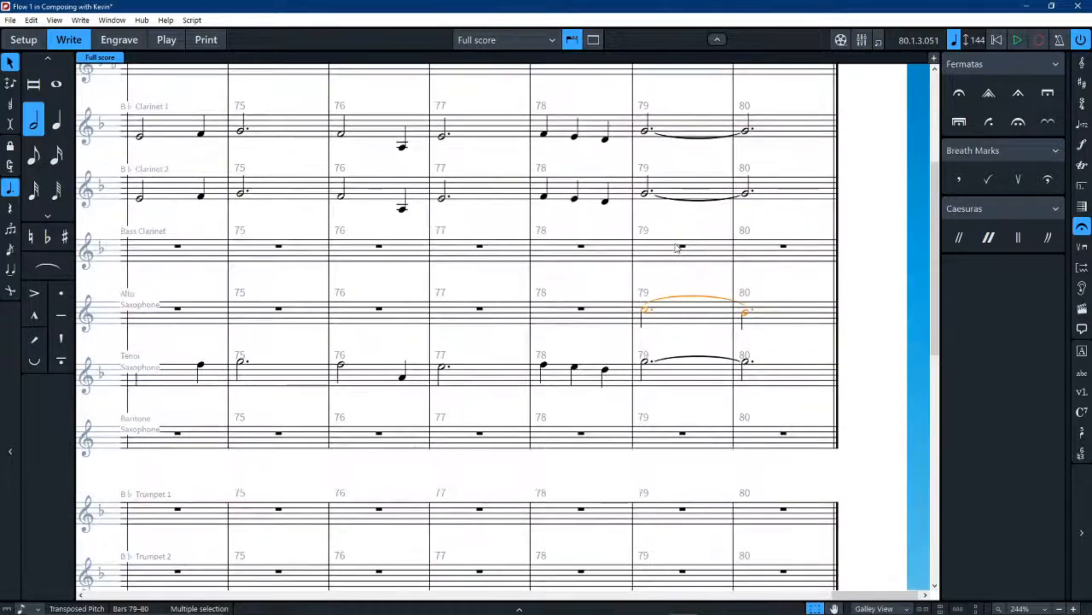
{"action": "left_click", "coordinate": [695, 224], "text": "alt"}
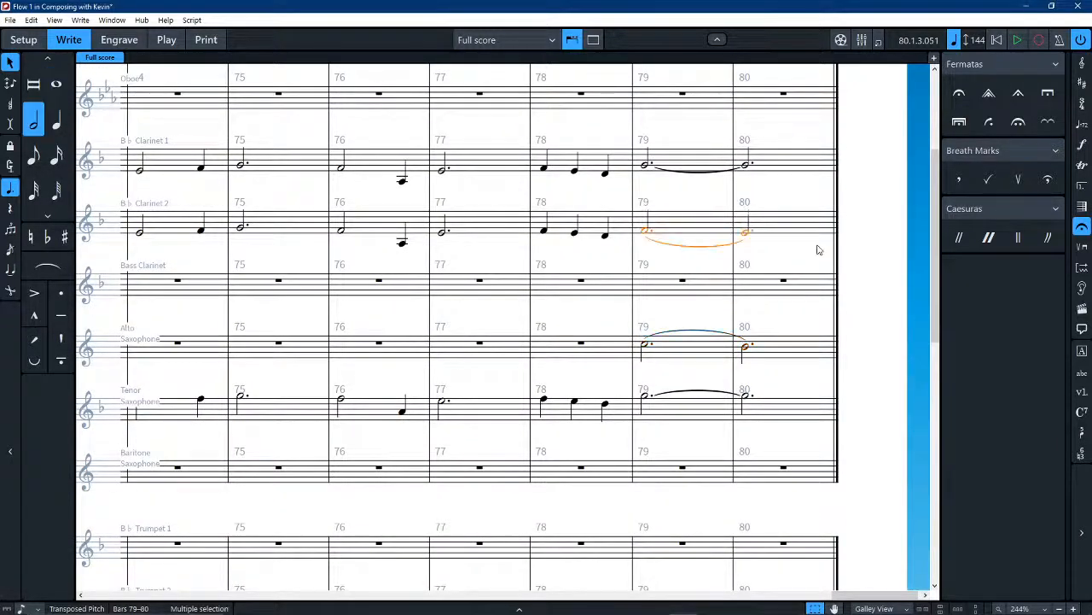
{"action": "key", "text": "Escape"}
Step: Play back the score from bar 72 to check the passage
{"action": "scroll", "coordinate": [812, 256], "scroll_direction": "down", "scroll_amount": 4}
{"action": "scroll", "coordinate": [640, 259], "scroll_direction": "down", "scroll_amount": 3}
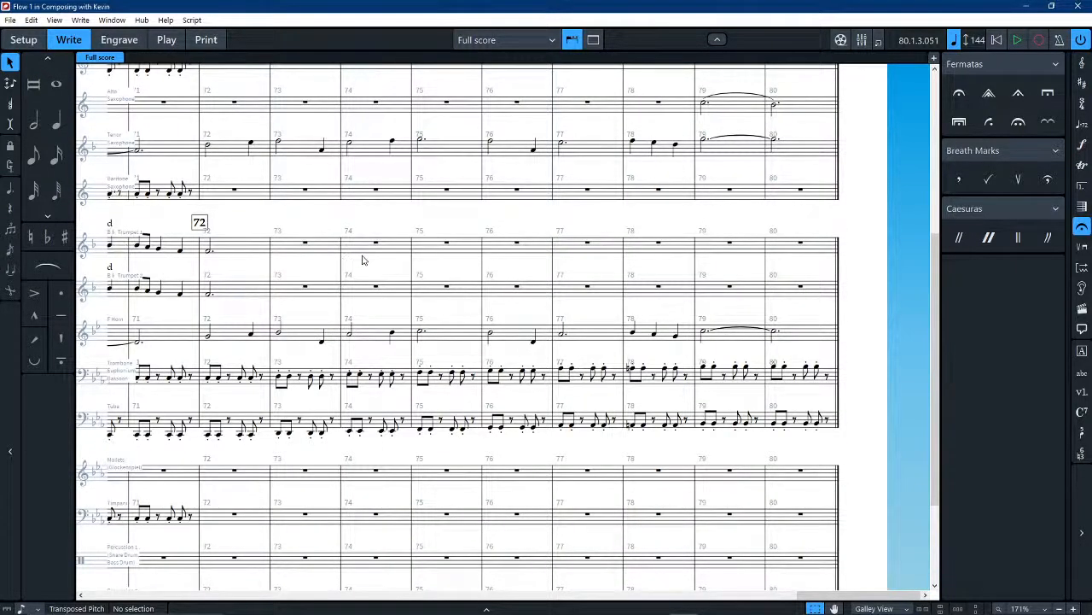
{"action": "key", "text": "space"}
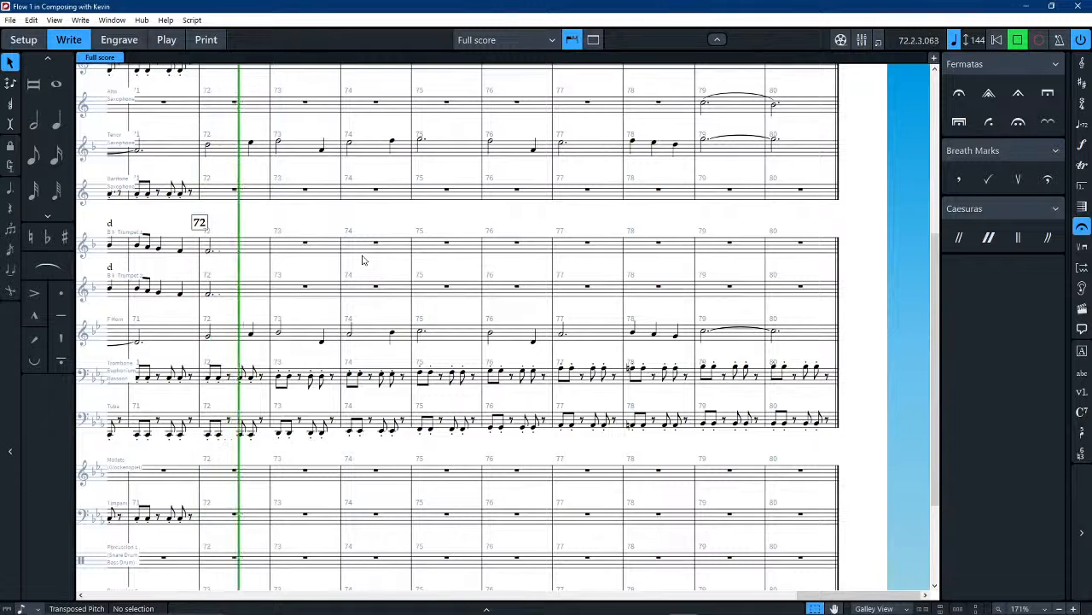
{"action": "key", "text": "space"}
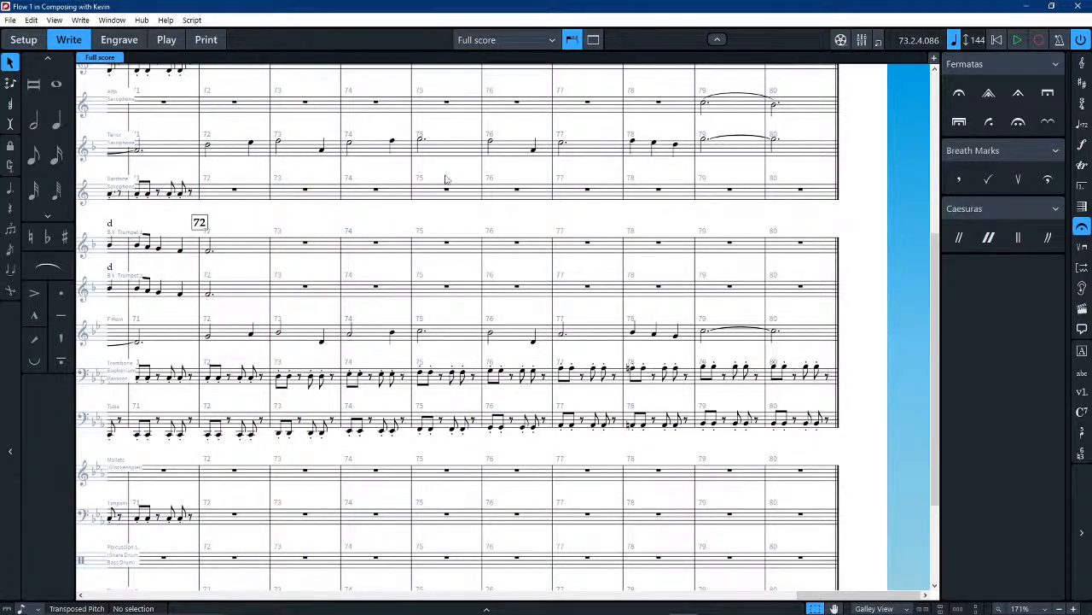
Step: Select bar 73 in both trumpet staves, check the tracks in Play mode, and return to Write mode
{"action": "left_click", "coordinate": [309, 247]}
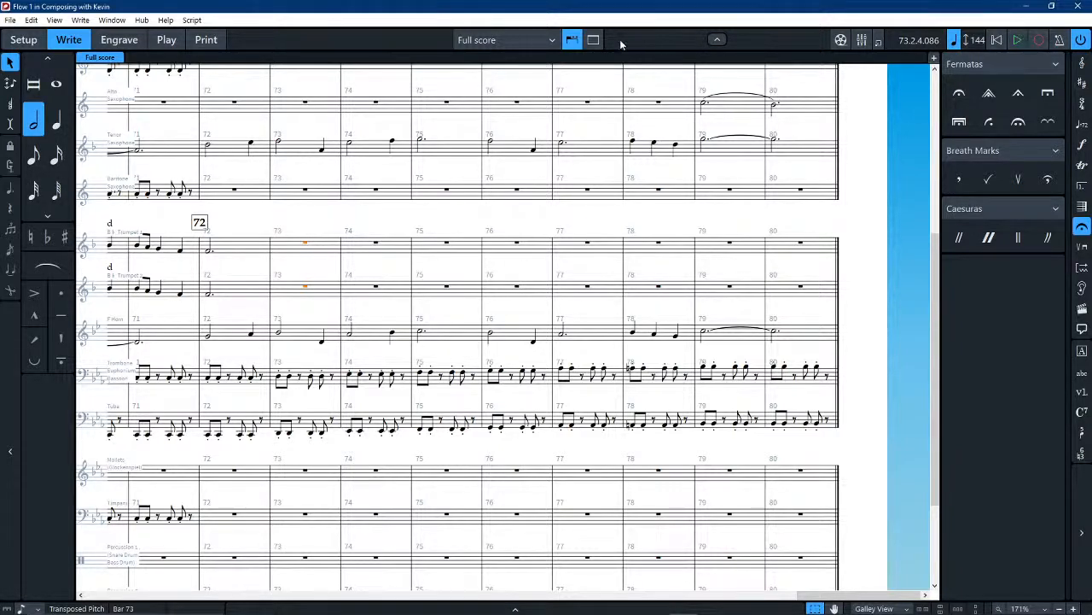
{"action": "left_click", "coordinate": [175, 40]}
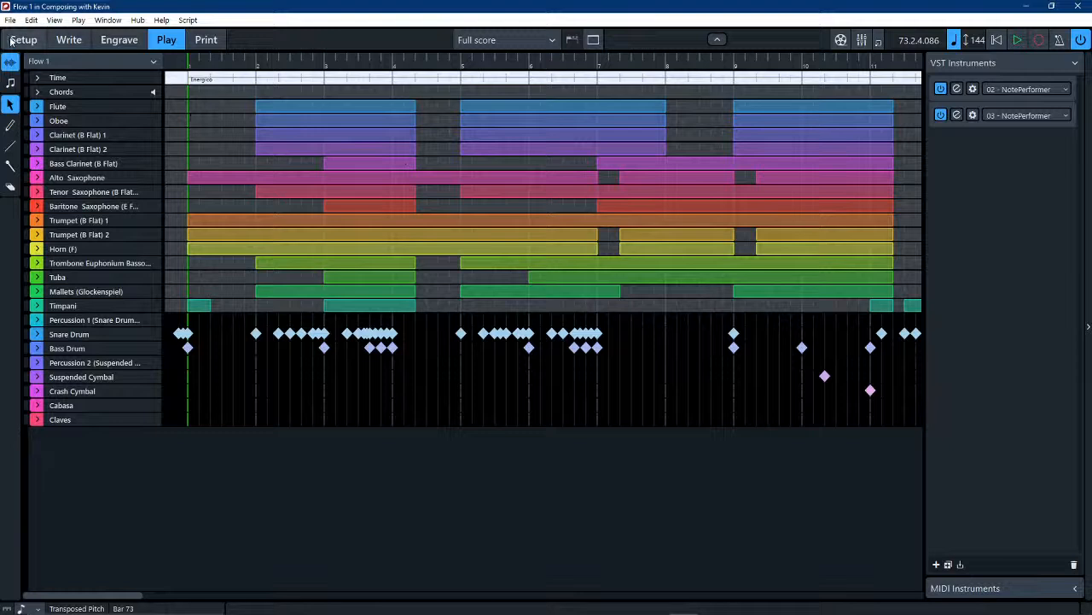
{"action": "left_click", "coordinate": [119, 40]}
{"action": "left_click", "coordinate": [67, 40]}
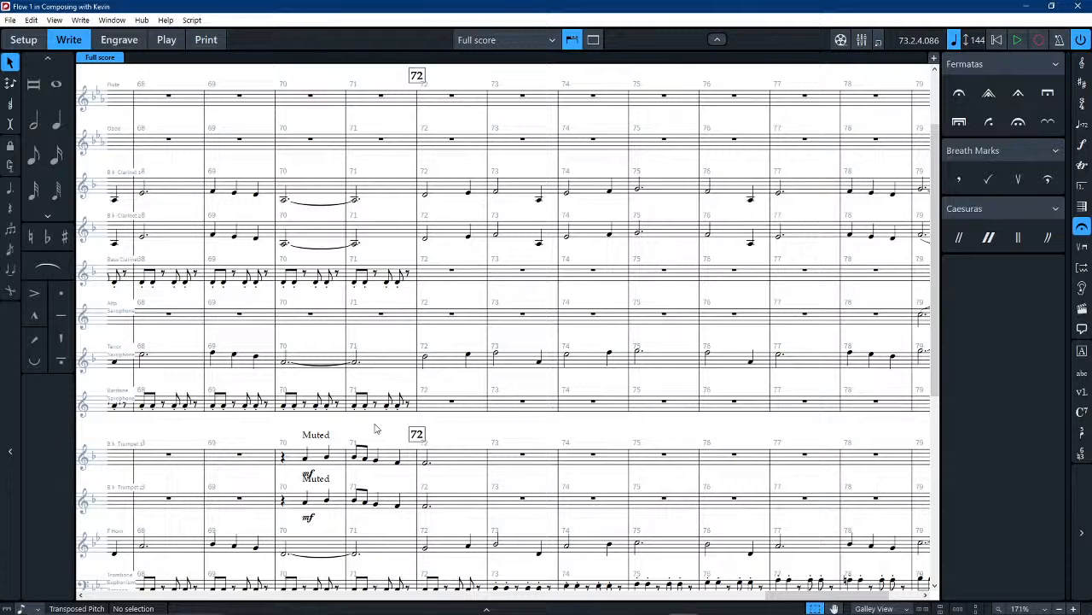
Step: Undo the added notes and slurs in the alto saxophone and B♭ Clarinet 2 at bars 79–80
{"action": "key", "text": "ctrl+z"}
{"action": "key", "text": "ctrl+z"}
{"action": "key", "text": "ctrl+z"}
{"action": "key", "text": "ctrl+z"}
{"action": "key", "text": "ctrl+z"}
{"action": "key", "text": "ctrl+z"}
{"action": "key", "text": "ctrl+z"}
{"action": "key", "text": "ctrl+z"}
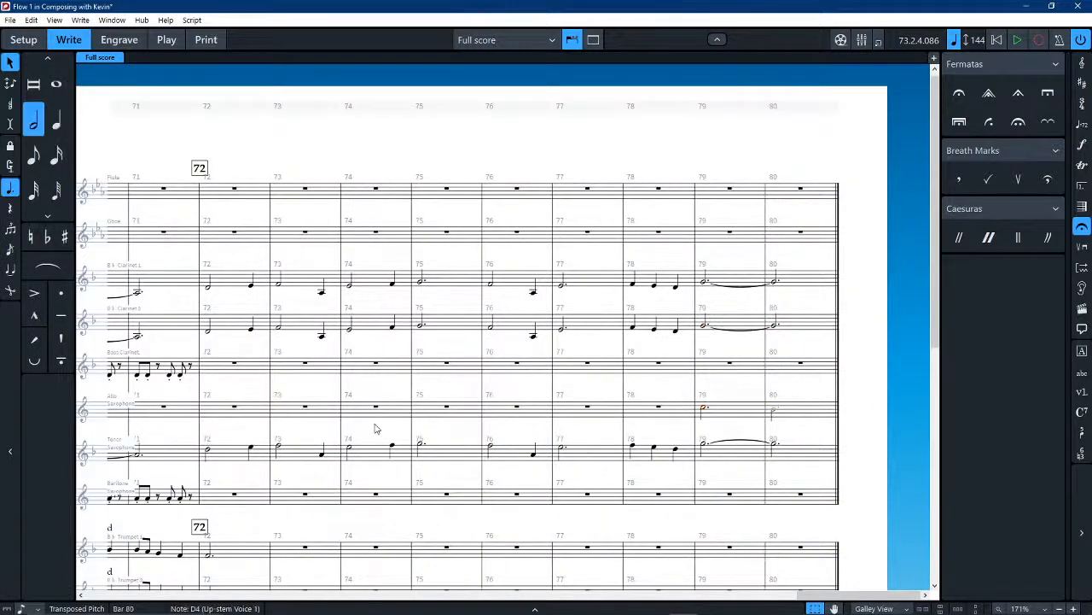
{"action": "key", "text": "ctrl+z"}
{"action": "key", "text": "ctrl+z"}
{"action": "key", "text": "ctrl+z"}
{"action": "key", "text": "ctrl+z"}
{"action": "key", "text": "ctrl+z"}
{"action": "key", "text": "ctrl+z"}
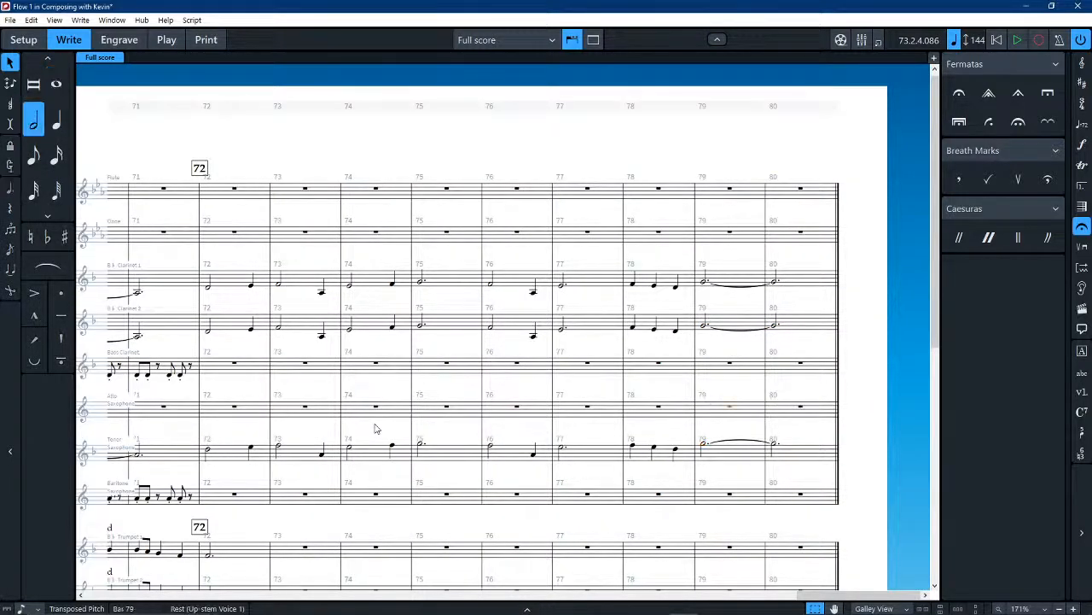
Step: Undo the raising of the tied notes in the clarinets, tenor saxophone and horn at bars 79–80
{"action": "key", "text": "ctrl+z"}
{"action": "key", "text": "ctrl+z"}
{"action": "key", "text": "ctrl+z"}
{"action": "key", "text": "ctrl+z"}
{"action": "key", "text": "ctrl+z"}
{"action": "key", "text": "ctrl+z"}
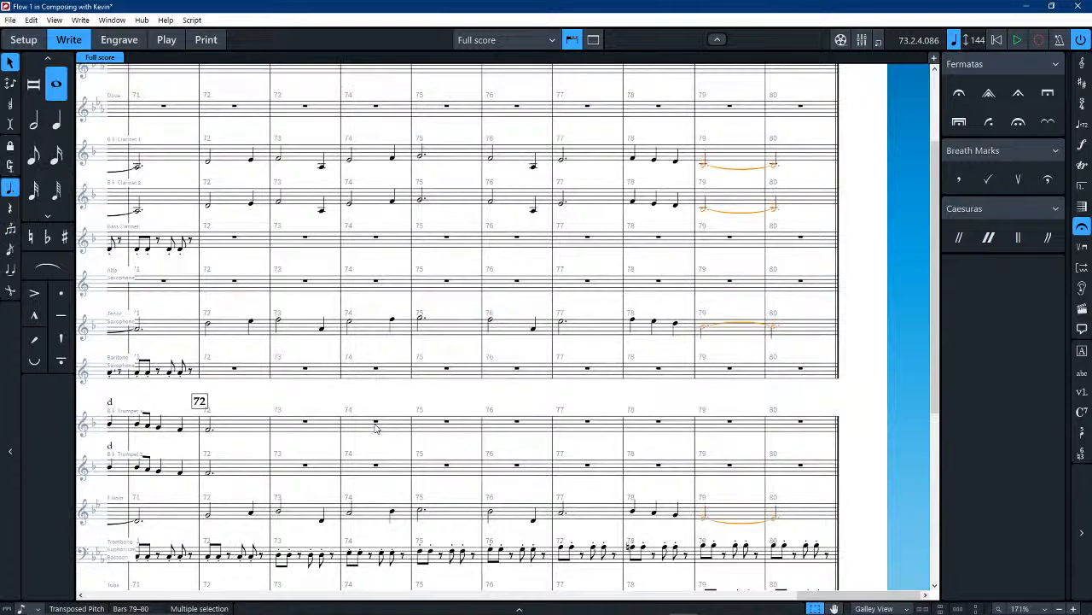
Step: Undo all the "Muted" text additions in both B♭ Trumpet staves at bar 70
{"action": "key", "text": "ctrl+z"}
{"action": "key", "text": "ctrl+z"}
{"action": "key", "text": "ctrl+z"}
{"action": "key", "text": "ctrl+z"}
{"action": "key", "text": "ctrl+z"}
{"action": "key", "text": "ctrl+z"}
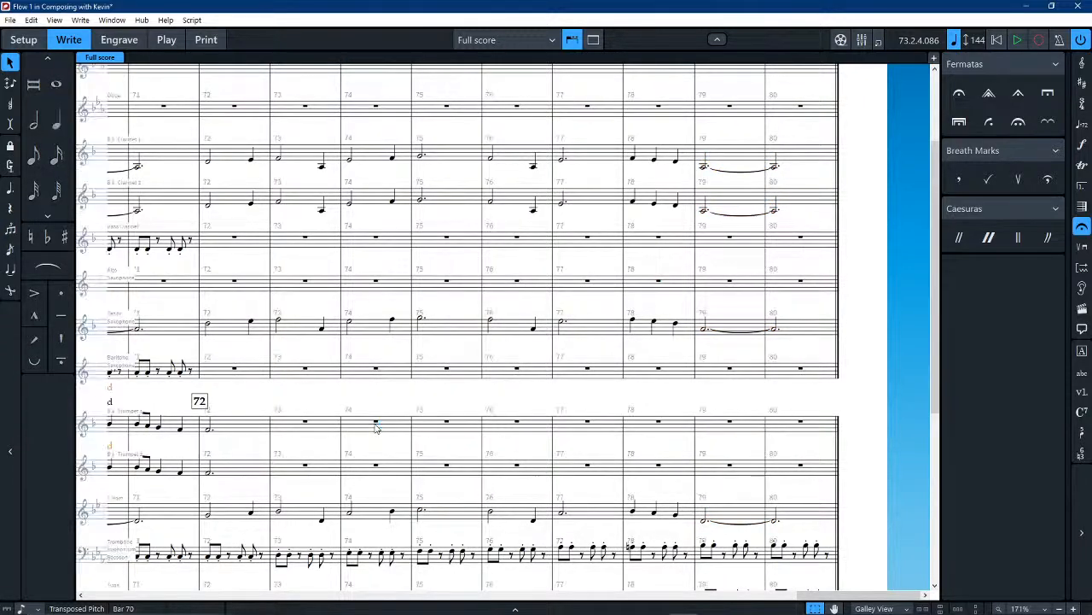
{"action": "key", "text": "ctrl+z"}
{"action": "key", "text": "ctrl+z"}
{"action": "key", "text": "ctrl+z"}
{"action": "key", "text": "ctrl+z"}
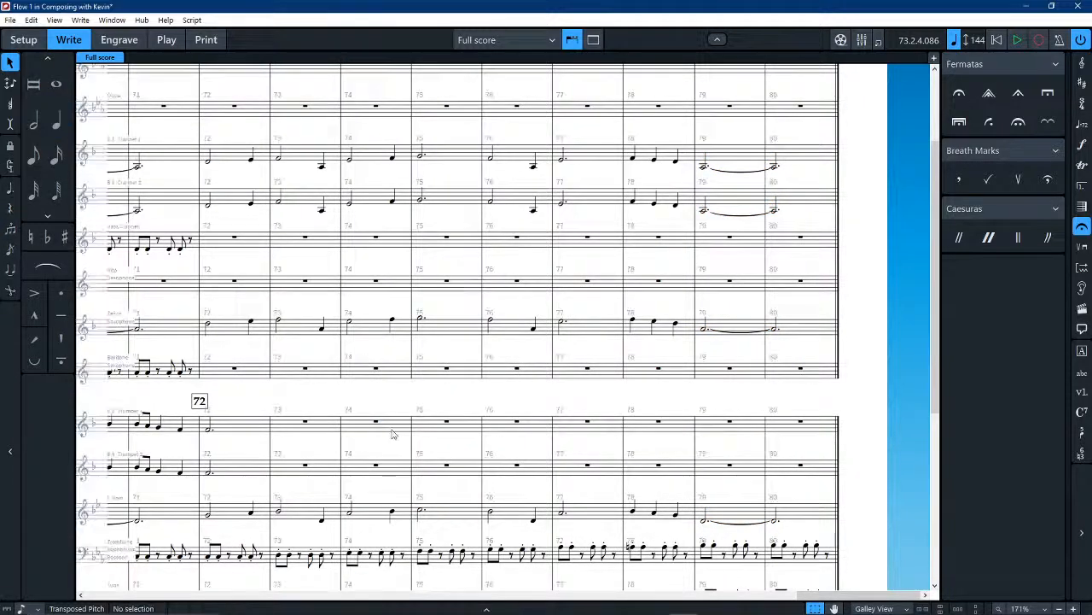
{"action": "key", "text": "ctrl+z"}
{"action": "key", "text": "ctrl+z"}
{"action": "key", "text": "ctrl+z"}
{"action": "key", "text": "ctrl+z"}
{"action": "key", "text": "ctrl+z"}
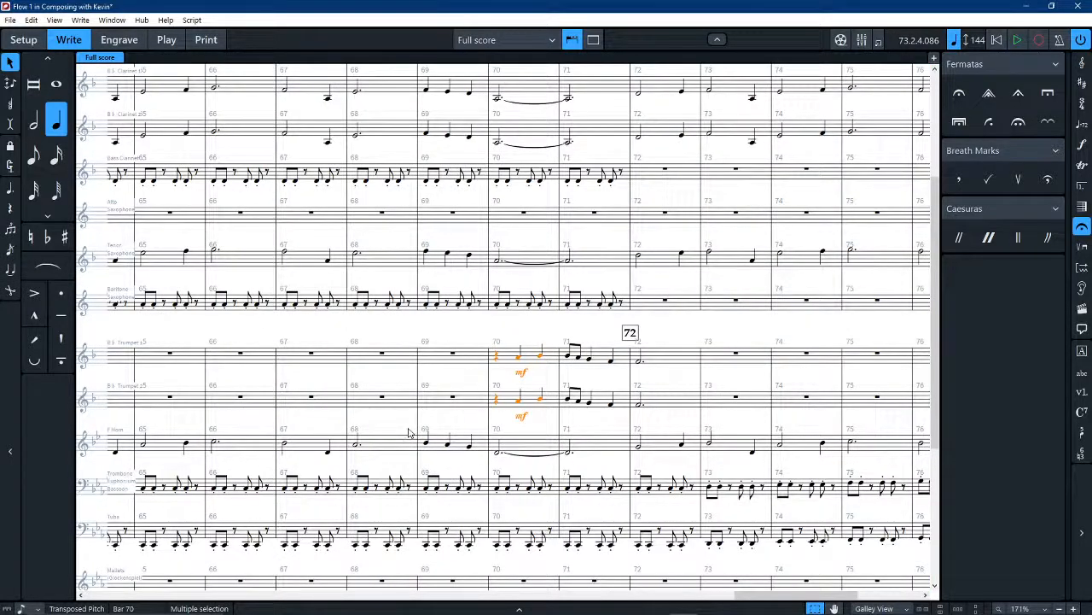
{"action": "key", "text": "ctrl+z"}
Step: Play back the score from bar 72 to check the passage after undoing the changes
{"action": "key", "text": "Escape"}
{"action": "key", "text": "space"}
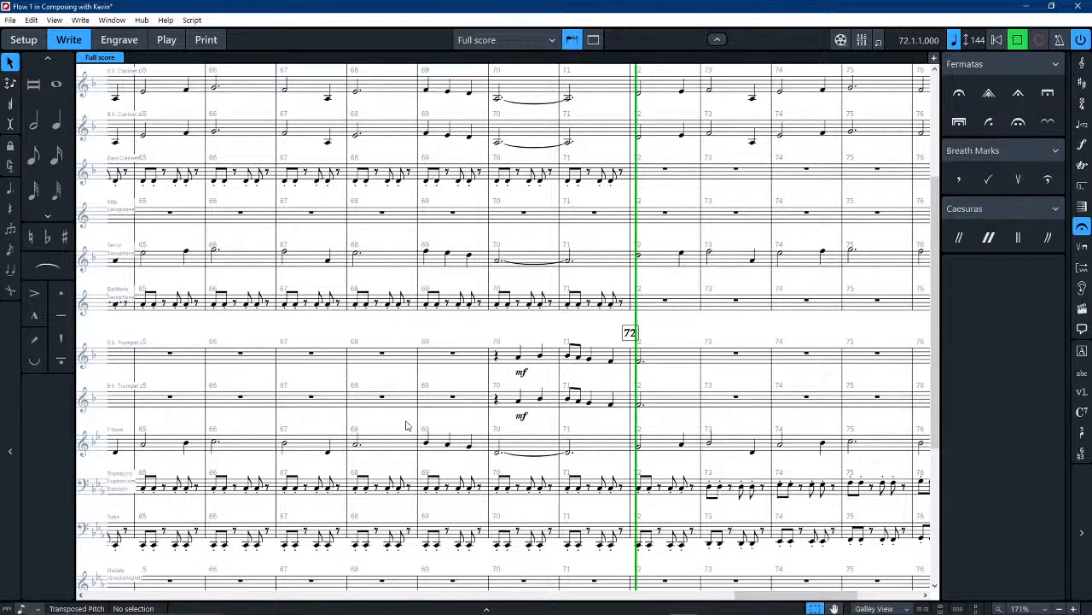
{"action": "key", "text": "space"}
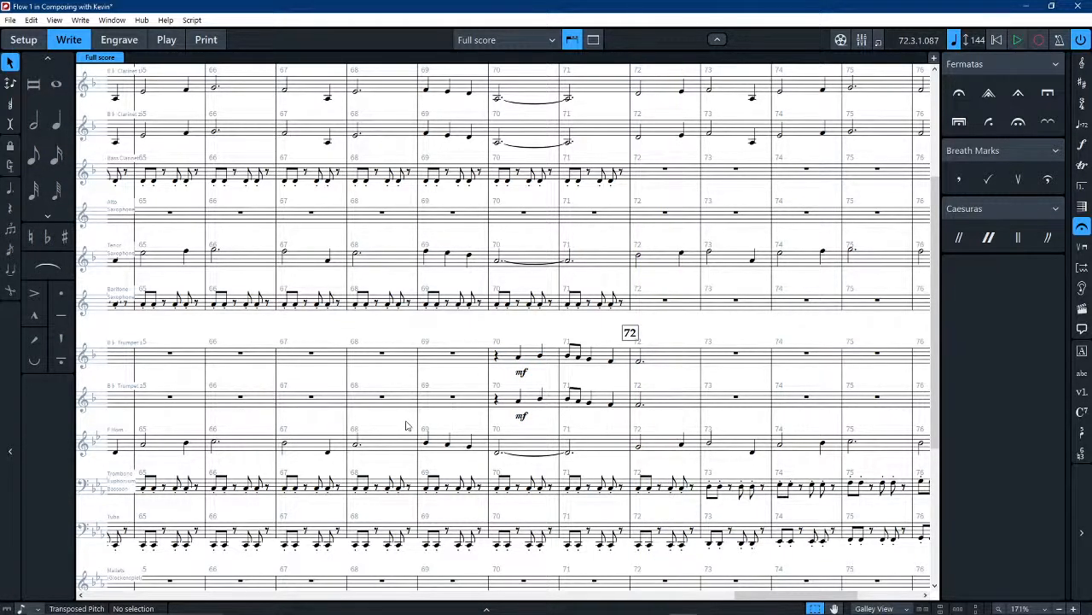
Step: Undo the last change in the brass staves at bars 72–78 and play back the start of bar 72
{"action": "key", "text": "ctrl+z"}
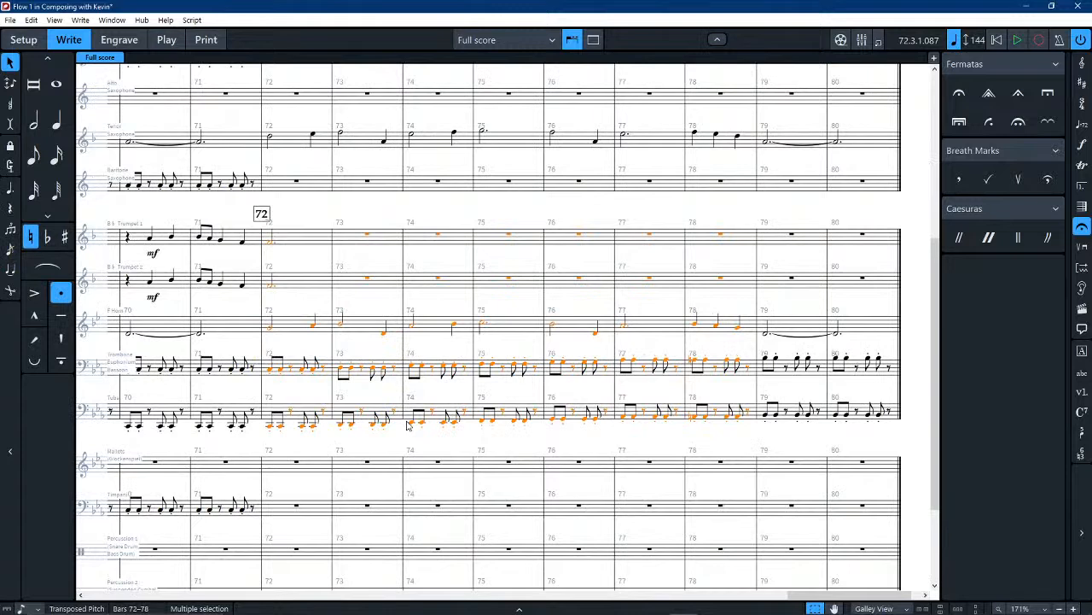
{"action": "key", "text": "space"}
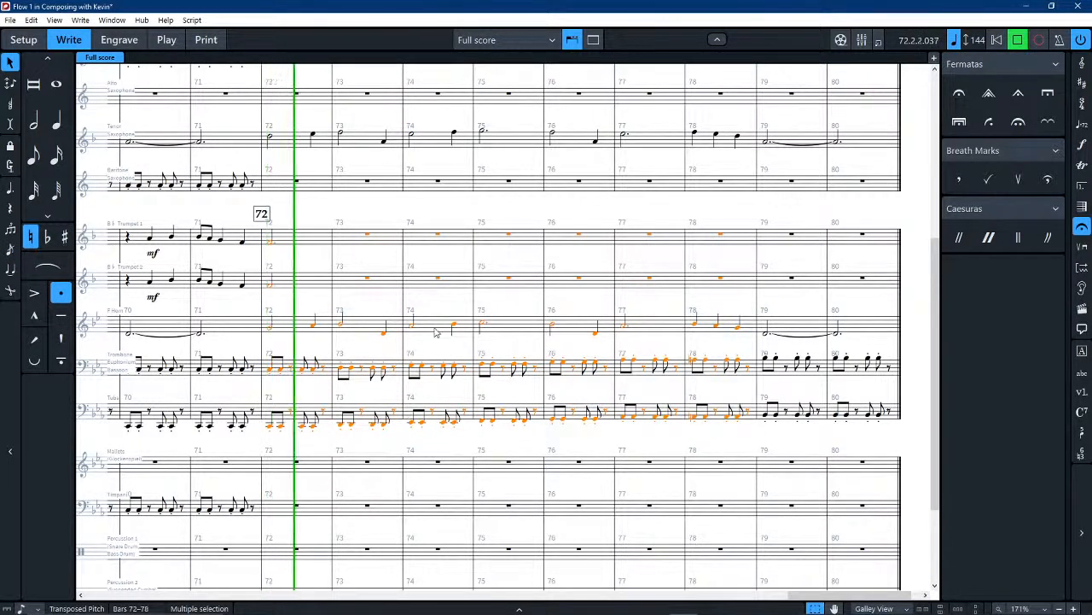
{"action": "key", "text": "space"}
{"action": "key", "text": "Escape"}
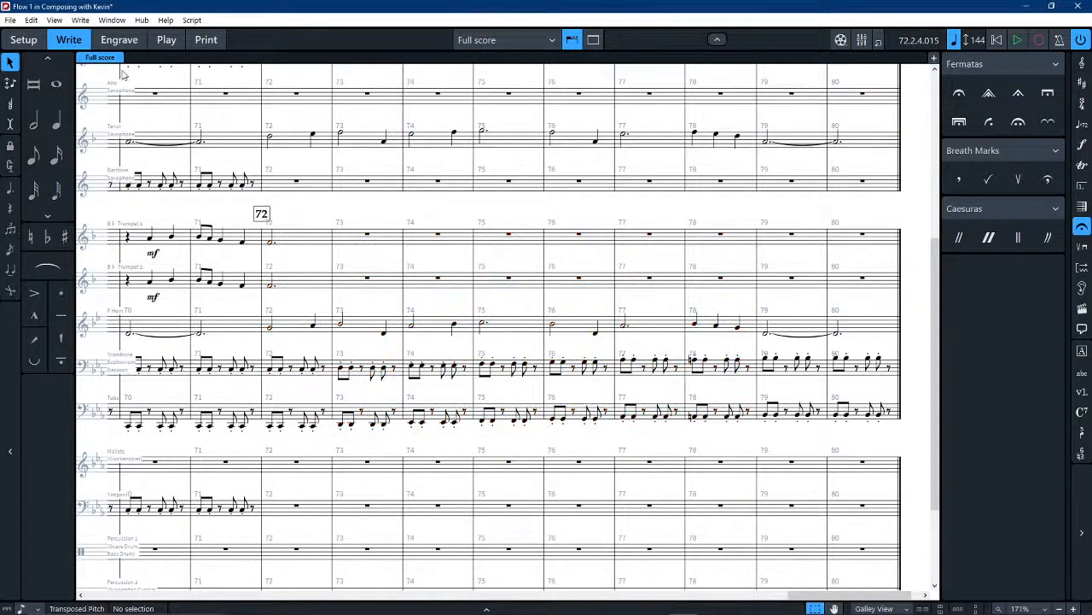
Step: Activate both NotePerformer instances in Play mode and play back the passage from bar 72
{"action": "left_click", "coordinate": [171, 40]}
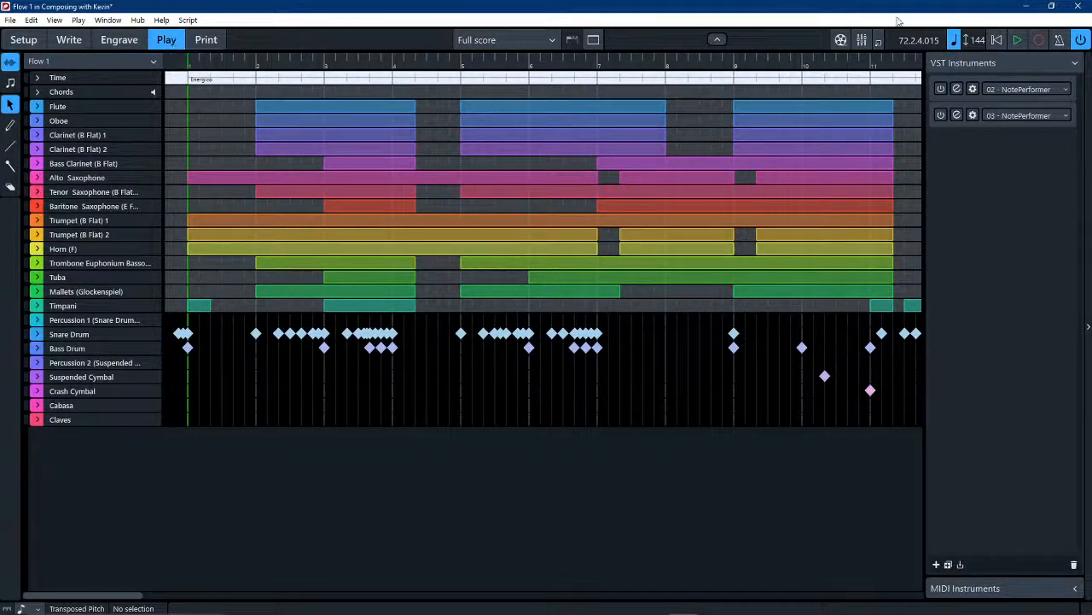
{"action": "left_click", "coordinate": [941, 88]}
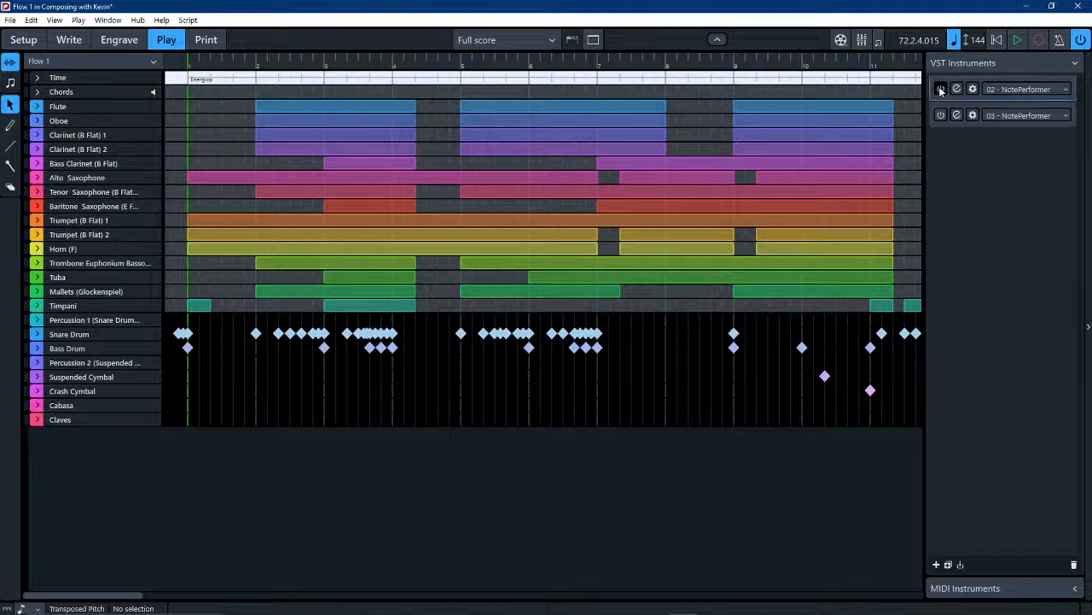
{"action": "left_click", "coordinate": [941, 115]}
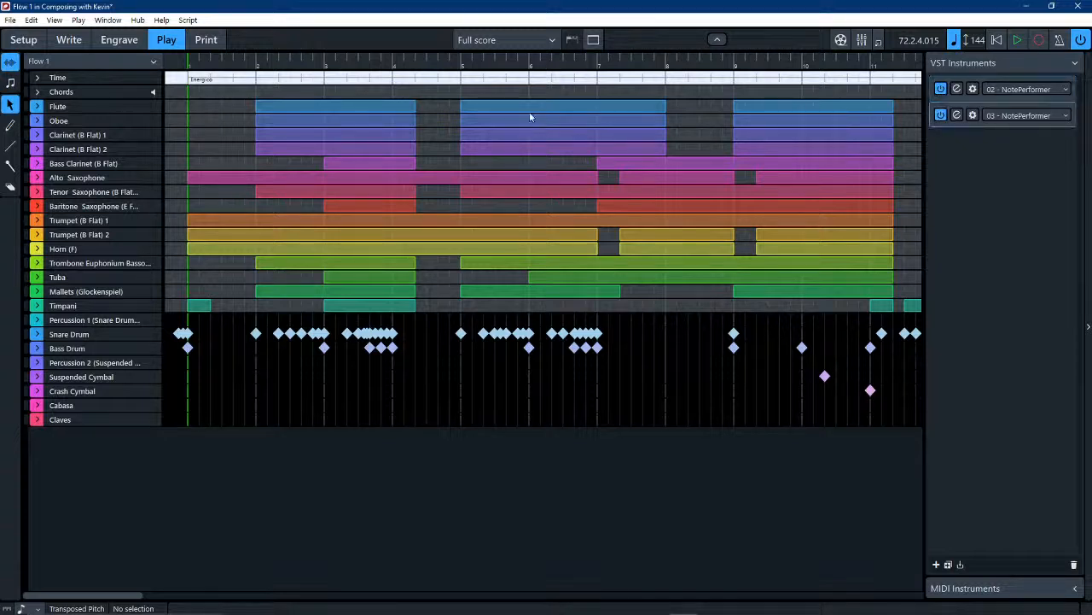
{"action": "key", "text": "space"}
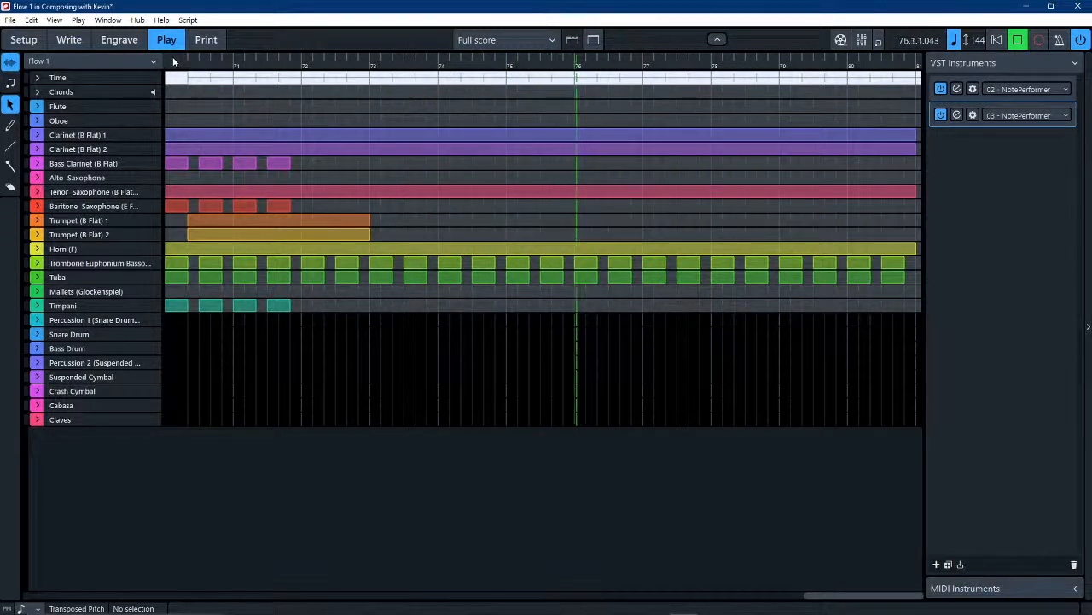
{"action": "key", "text": "space"}
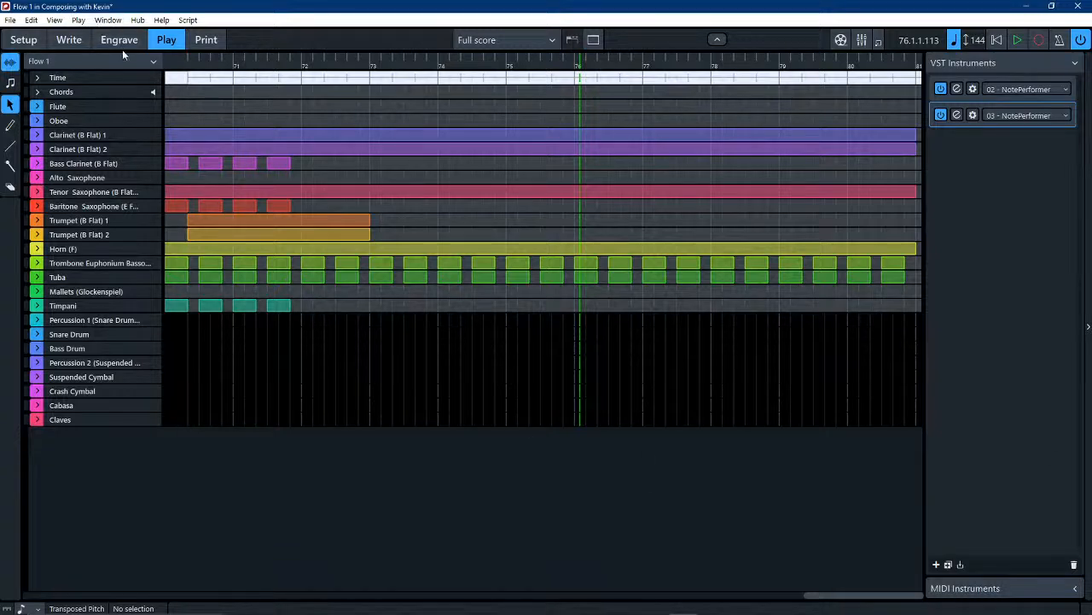
Step: Return to the notation in Write mode and play back the score around bars 72–73
{"action": "left_click", "coordinate": [69, 40]}
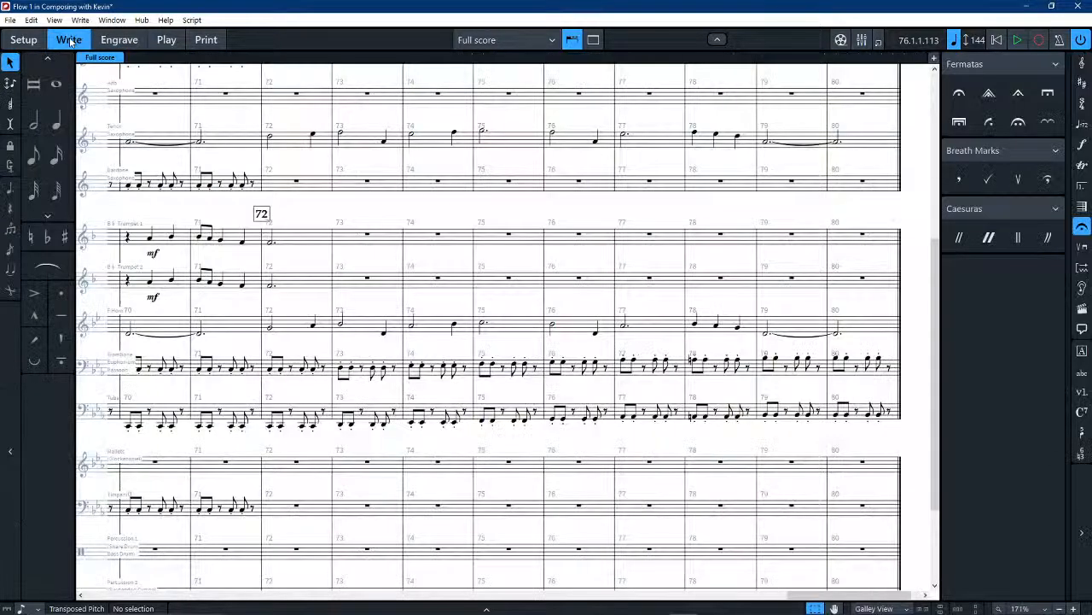
{"action": "left_click", "coordinate": [368, 238]}
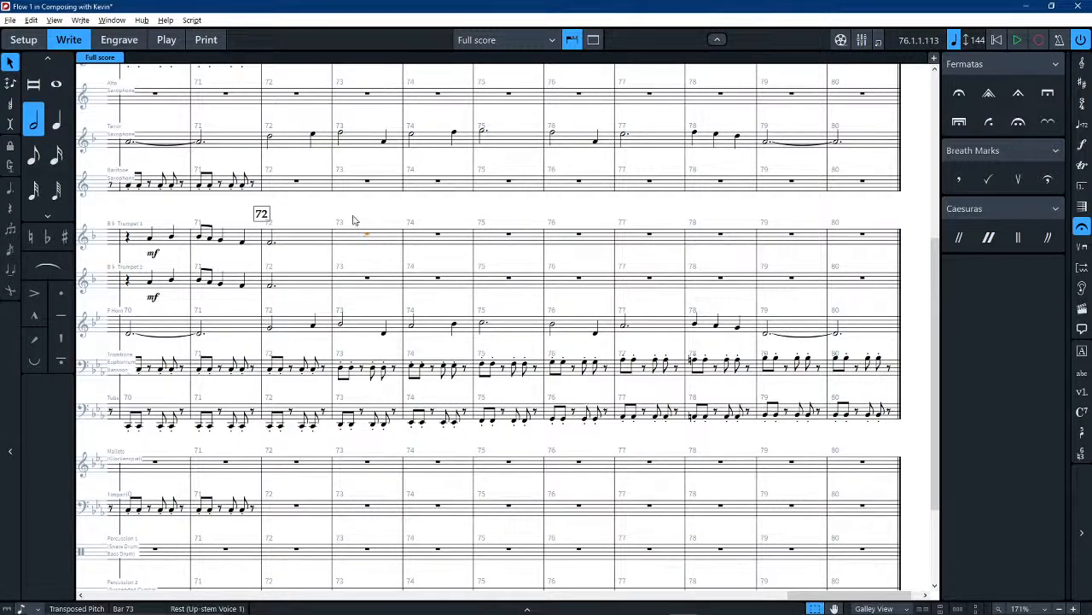
{"action": "key", "text": "p"}
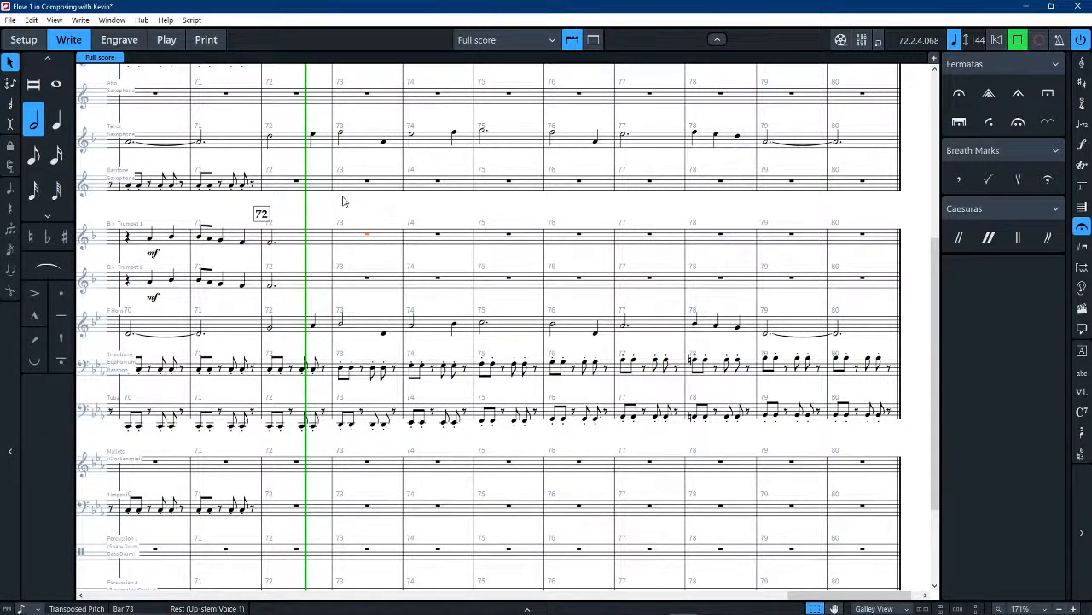
{"action": "left_click", "coordinate": [361, 213]}
{"action": "key", "text": "space"}
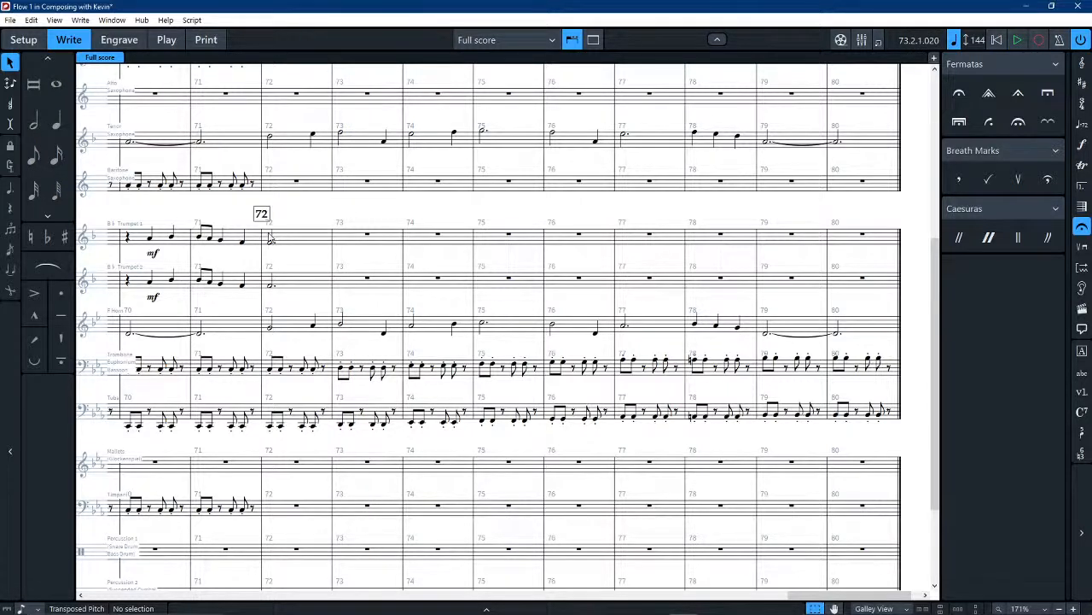
{"action": "key", "text": "space"}
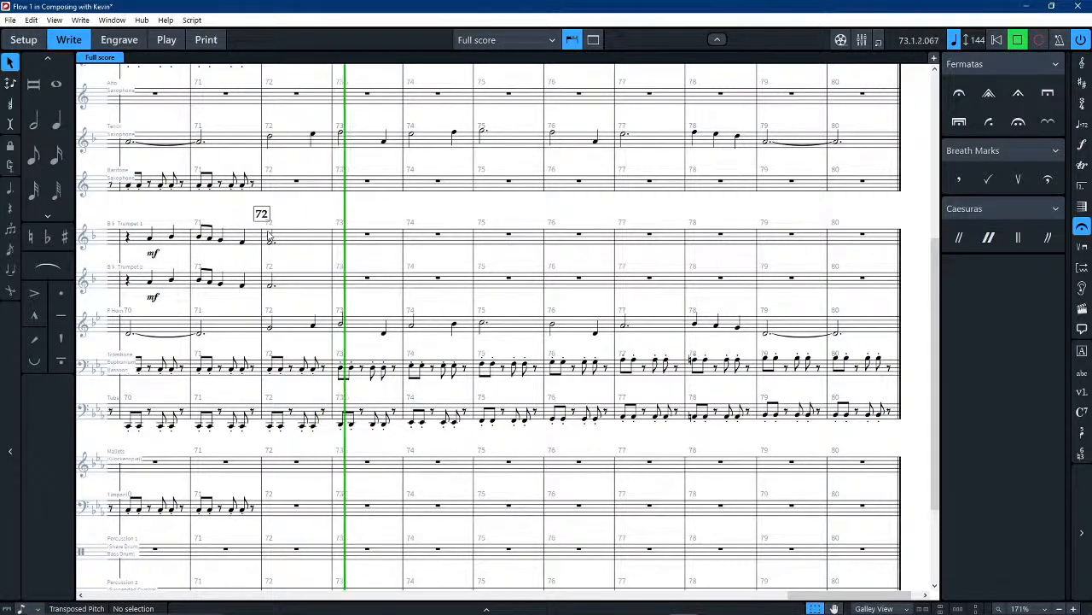
{"action": "key", "text": "space"}
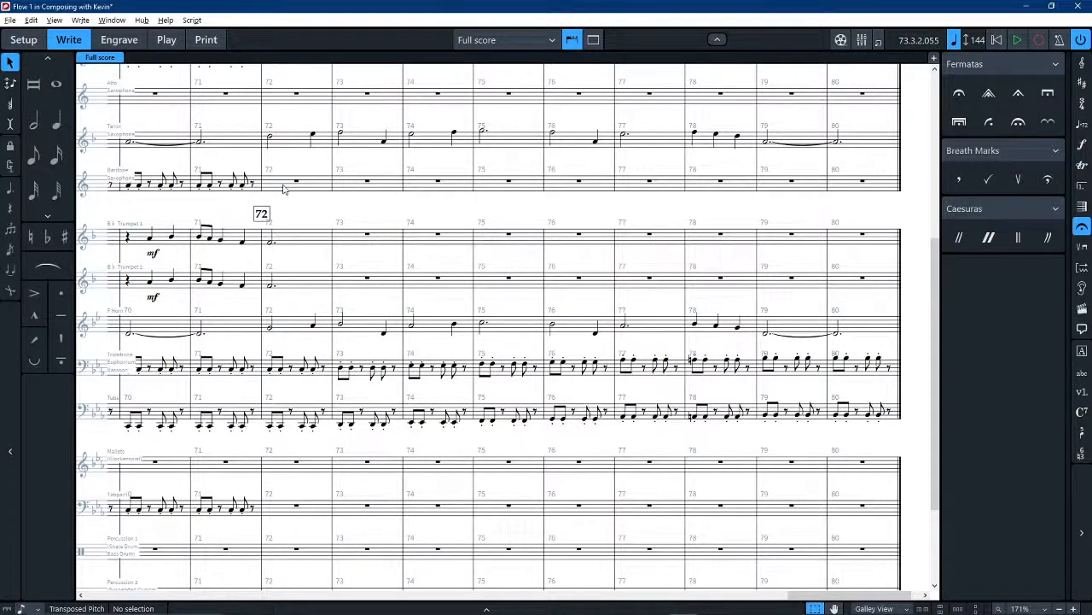
{"action": "key", "text": "space"}
Step: Reactivate the 02 and 03 NotePerformer instances in Play mode and play back from bar 73
{"action": "left_click", "coordinate": [167, 39]}
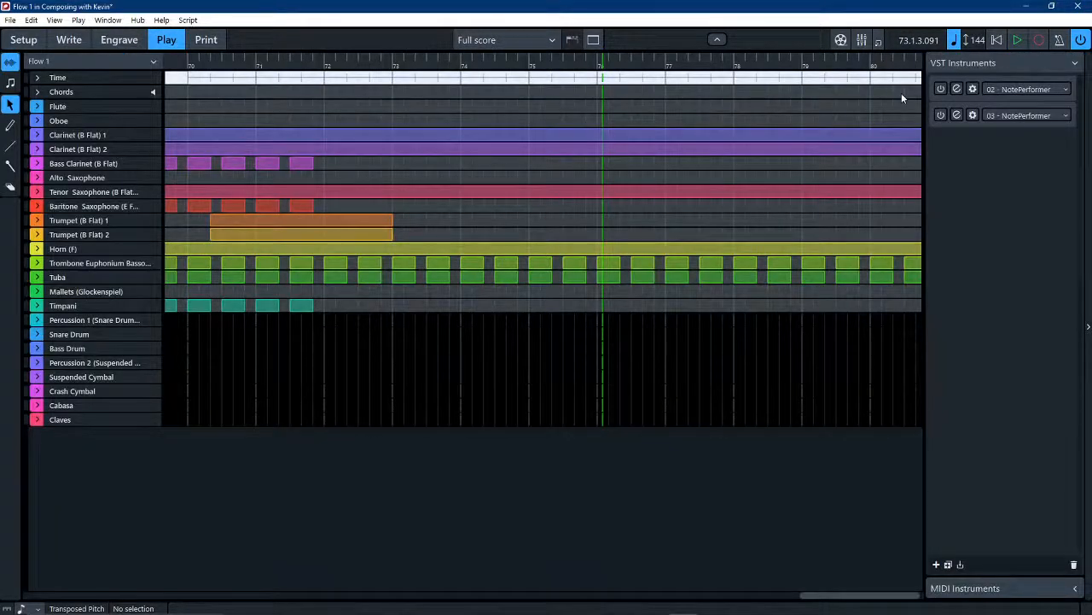
{"action": "left_click", "coordinate": [941, 89]}
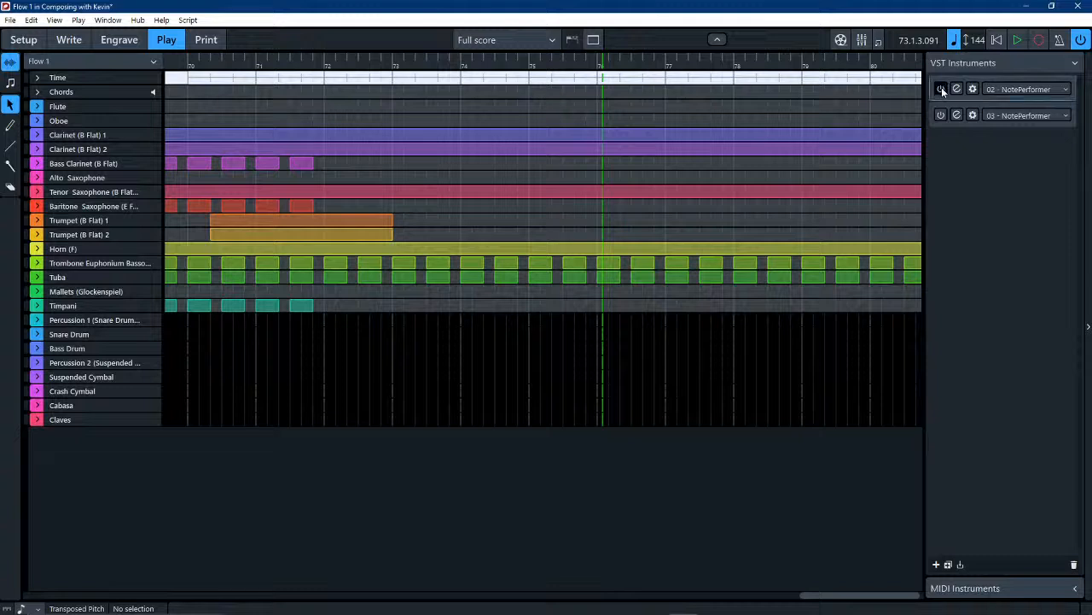
{"action": "left_click", "coordinate": [942, 115]}
{"action": "key", "text": "space"}
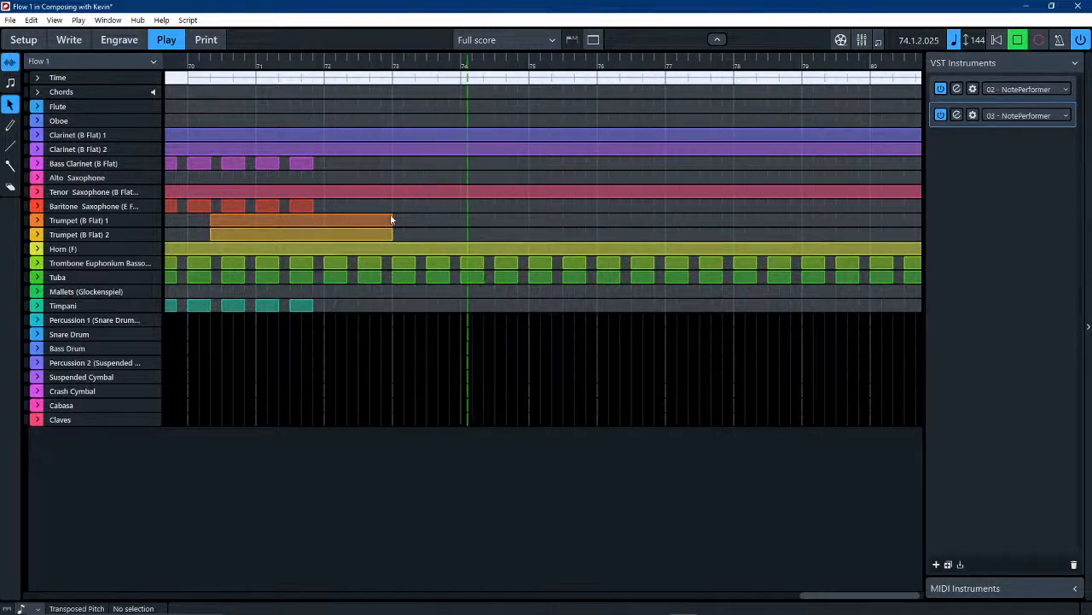
{"action": "key", "text": "space"}
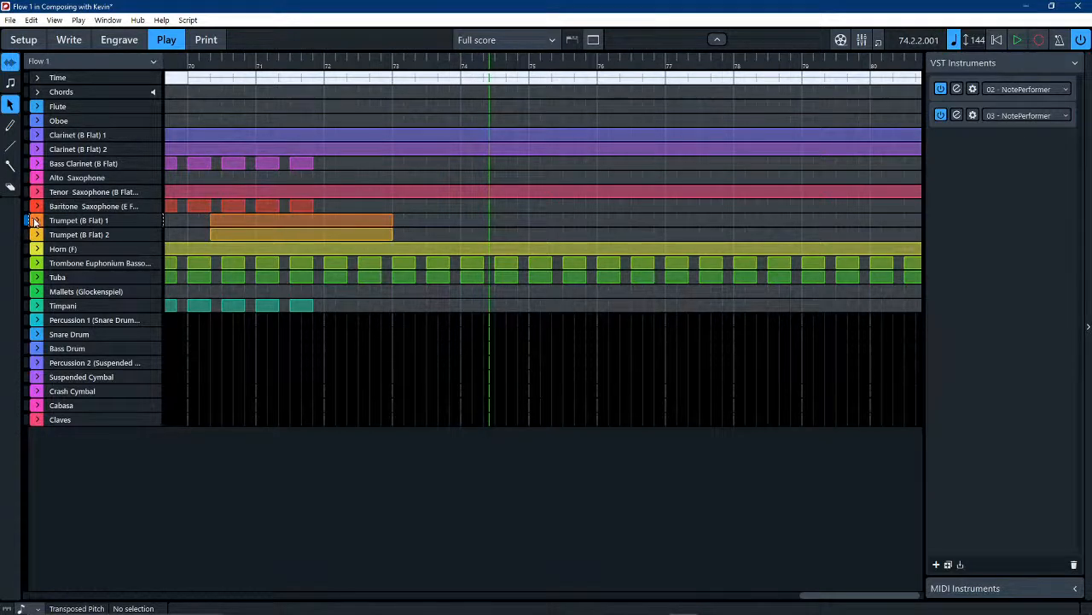
Step: Inspect the playback settings and notes of the Trumpet (B Flat) 1 track
{"action": "left_click", "coordinate": [35, 221]}
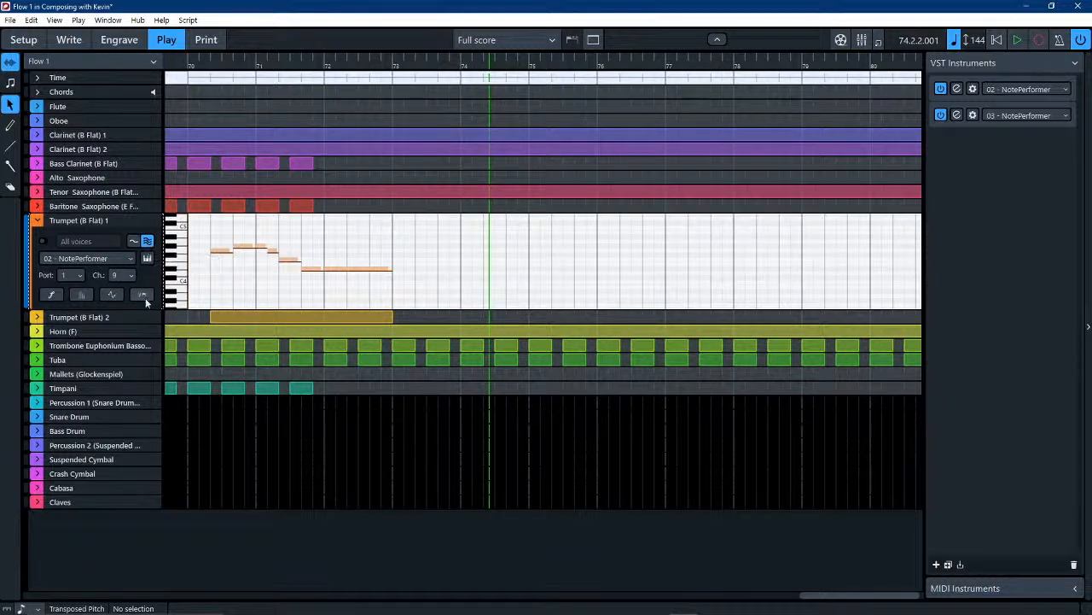
{"action": "left_click", "coordinate": [37, 221]}
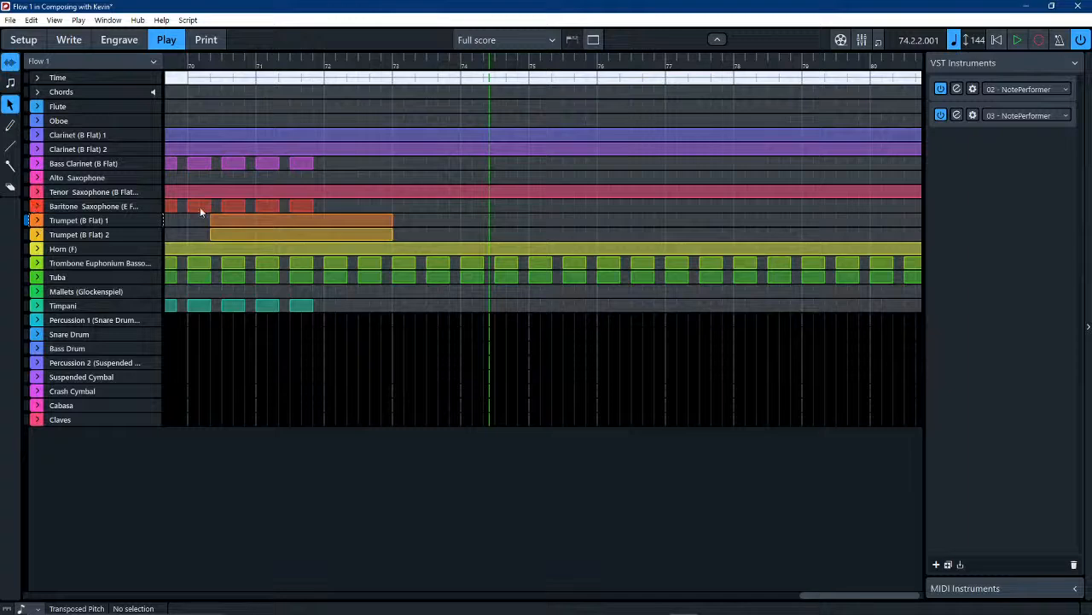
Step: Unmute and solo the NotePerformer Flute and Bass Drum channels in the mixer, and test playback around bar 73
{"action": "left_click", "coordinate": [863, 40]}
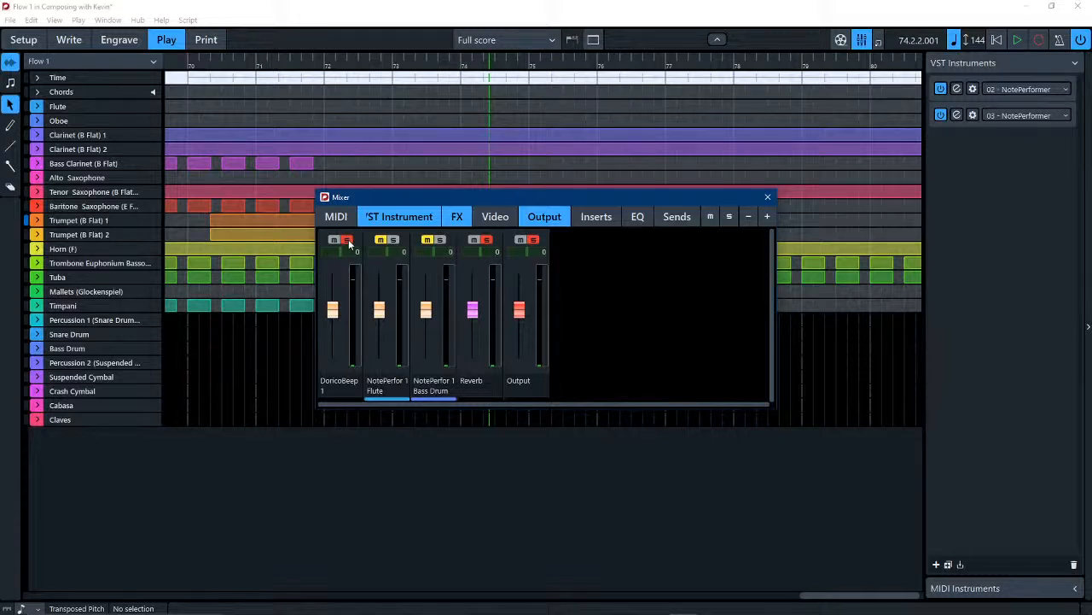
{"action": "left_click", "coordinate": [531, 239]}
{"action": "left_click", "coordinate": [392, 240]}
{"action": "left_click", "coordinate": [380, 240]}
{"action": "left_click", "coordinate": [427, 240]}
{"action": "key", "text": "space"}
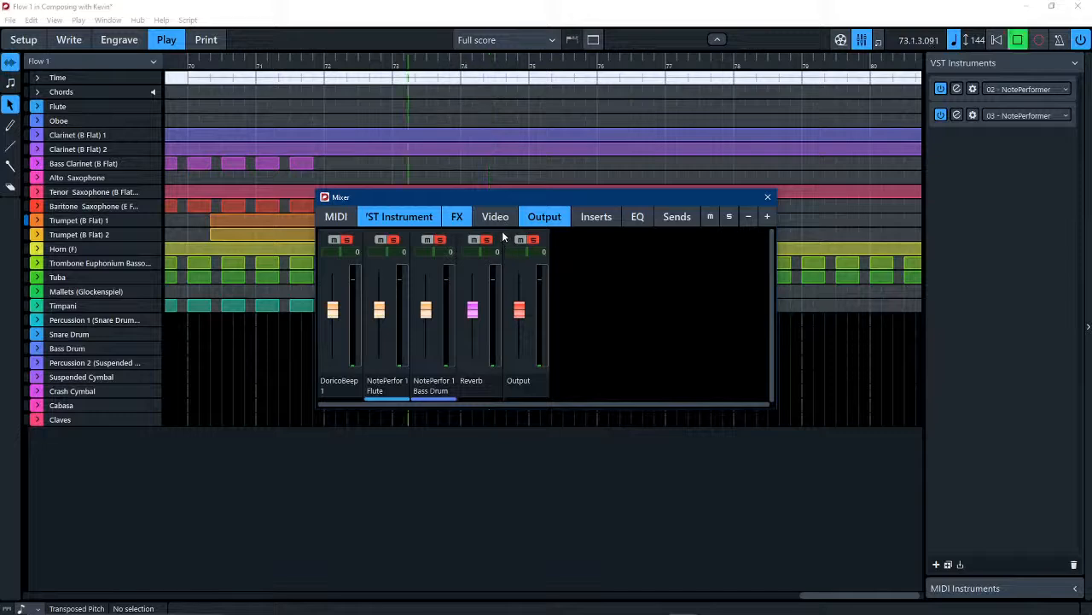
{"action": "key", "text": "space"}
{"action": "left_click", "coordinate": [767, 197]}
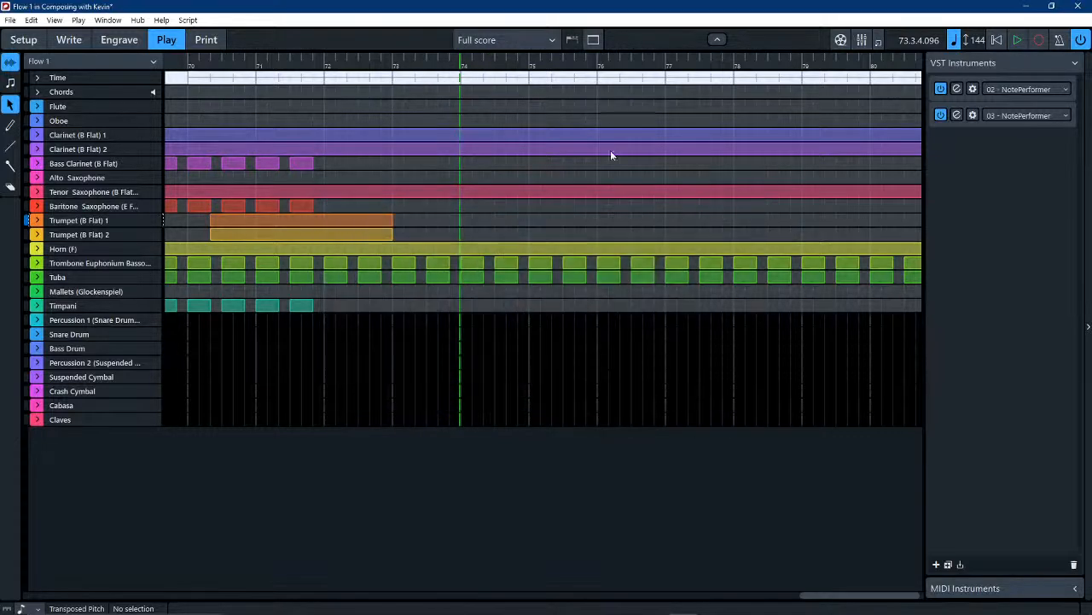
Step: Try to add "Muted" text to both B♭ Trumpet staves at bar 70 at once in Write mode, and delete it
{"action": "left_click", "coordinate": [72, 40]}
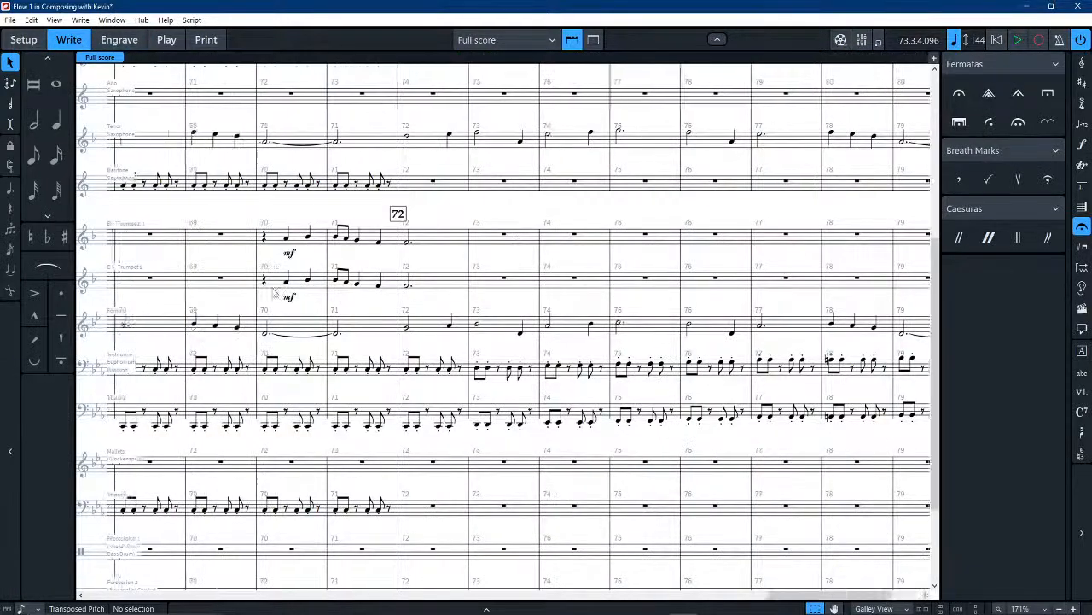
{"action": "left_click", "coordinate": [341, 243]}
{"action": "left_click", "coordinate": [355, 282], "text": "shift"}
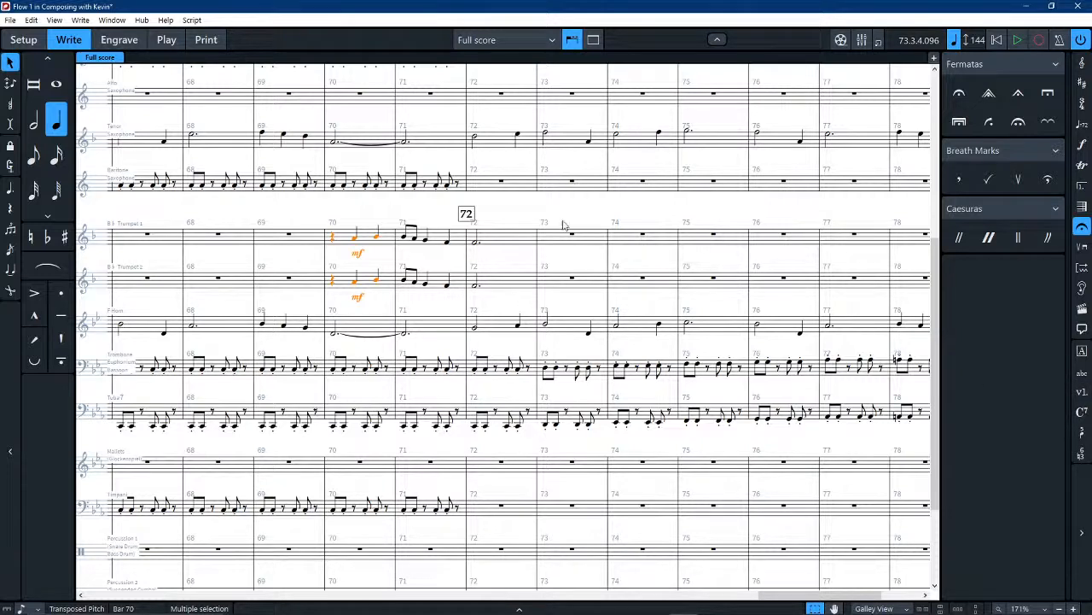
{"action": "left_click", "coordinate": [1081, 376]}
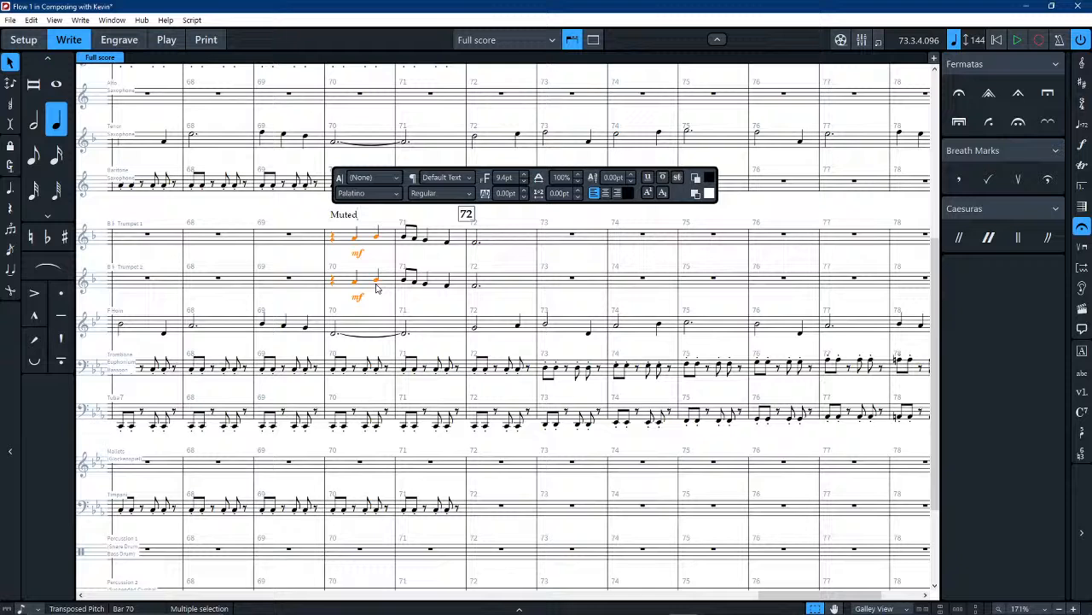
{"action": "left_click", "coordinate": [223, 209]}
{"action": "left_click", "coordinate": [348, 215]}
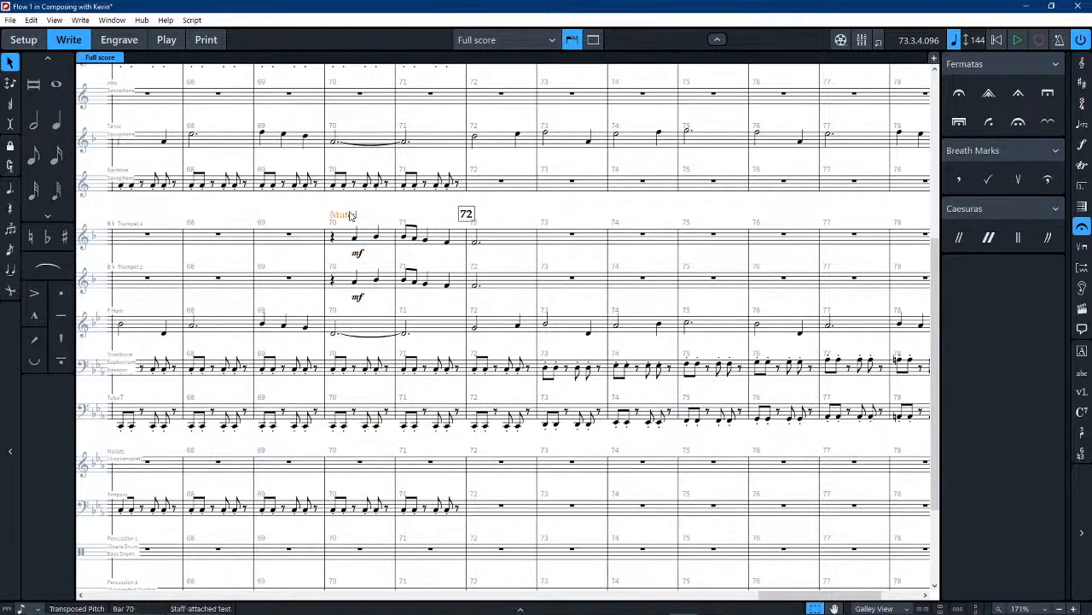
{"action": "key", "text": "Delete"}
Step: Add the text "Muted" separately to each of the two B♭ Trumpet staves at bar 70
{"action": "left_click", "coordinate": [355, 241]}
{"action": "type", "text": "Muted"}
{"action": "left_click", "coordinate": [355, 282]}
{"action": "type", "text": "Muted"}
{"action": "left_click", "coordinate": [644, 218]}
Step: Raise the horn's tied dotted half notes at bars 79–80 to F4
{"action": "scroll", "coordinate": [640, 222], "scroll_direction": "right", "scroll_amount": 3}
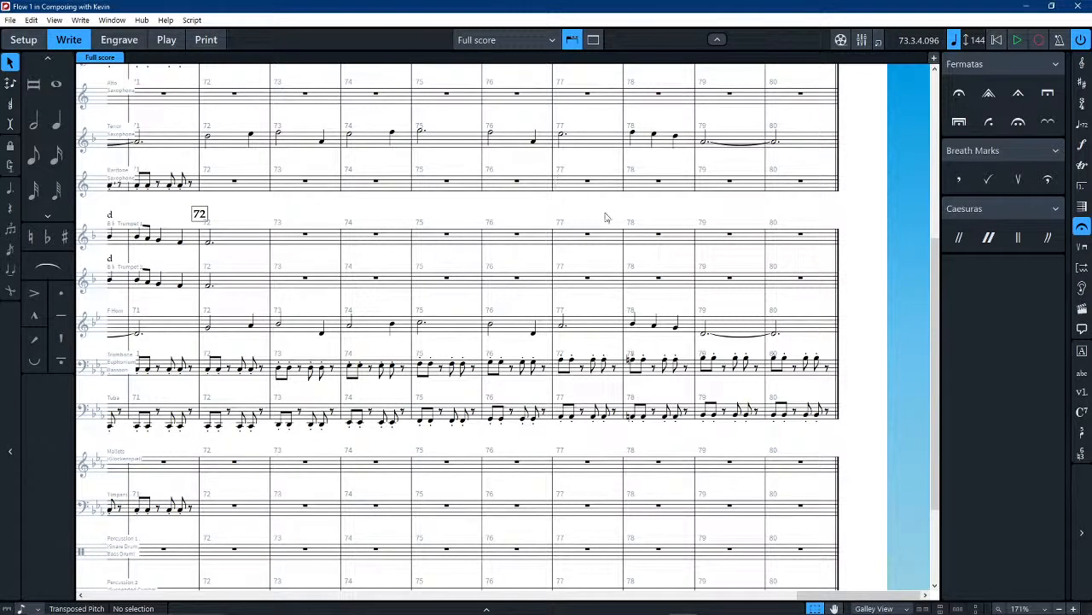
{"action": "left_click", "coordinate": [739, 332]}
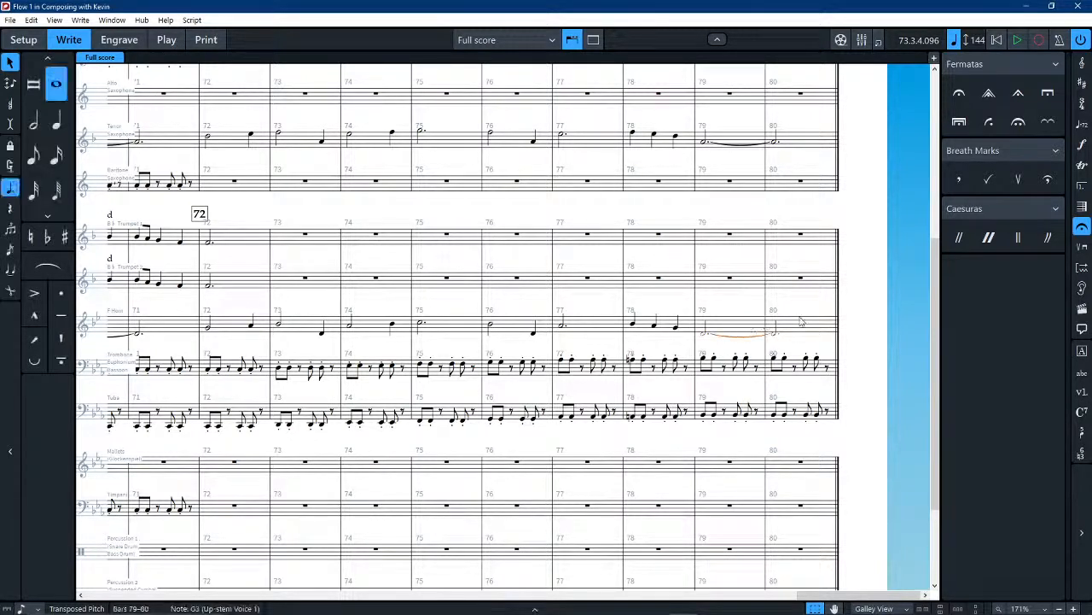
{"action": "left_click", "coordinate": [807, 330]}
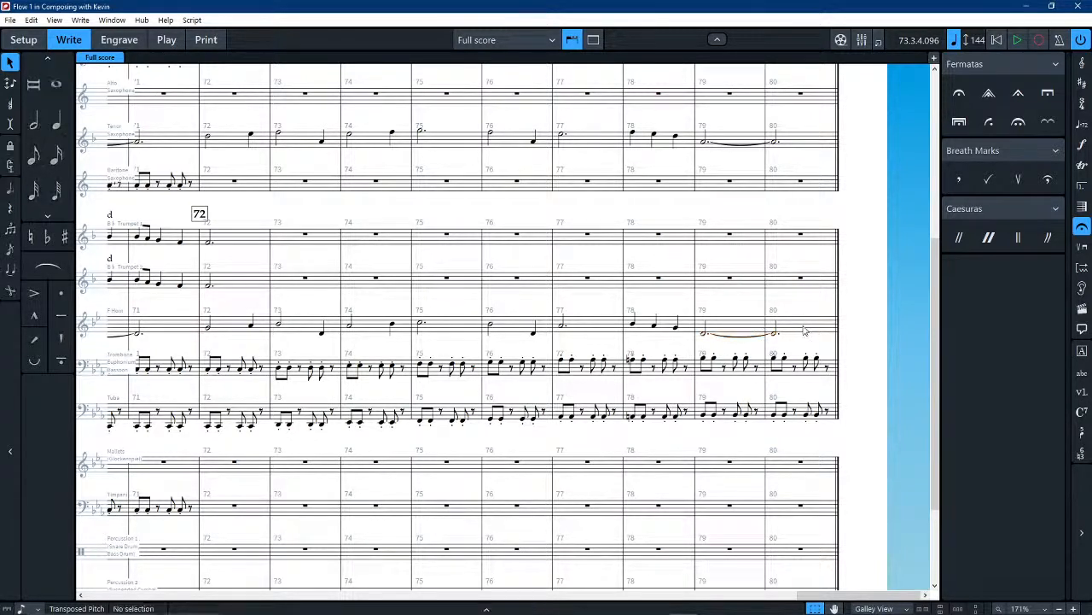
{"action": "left_click", "coordinate": [727, 336]}
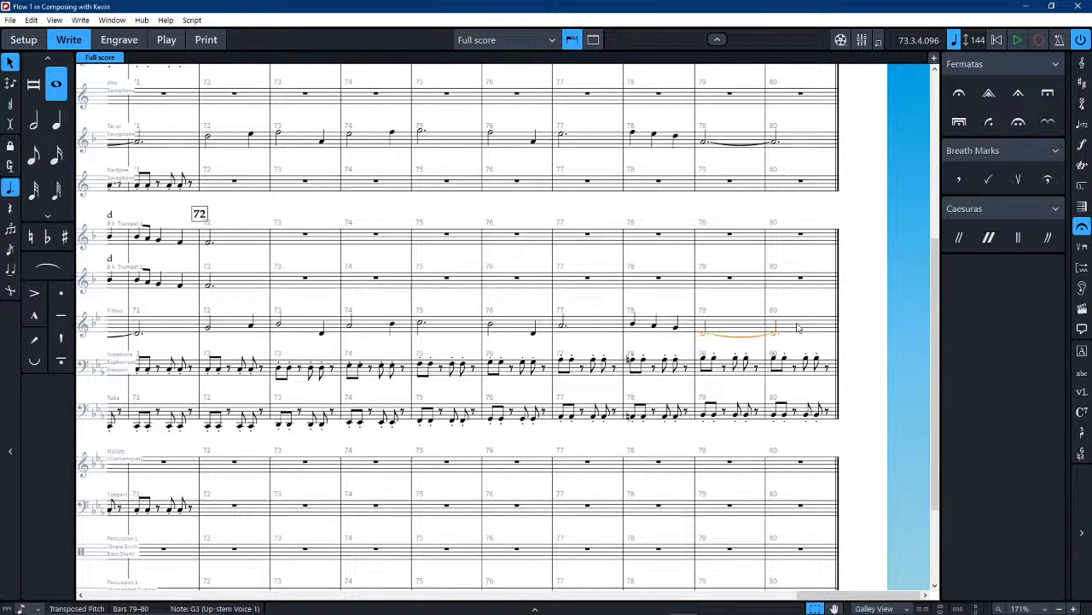
{"action": "key", "text": "alt+Up"}
{"action": "key", "text": "alt+Up"}
{"action": "key", "text": "alt+Up"}
{"action": "key", "text": "alt+Up"}
{"action": "key", "text": "alt+Up"}
{"action": "key", "text": "alt+Up"}
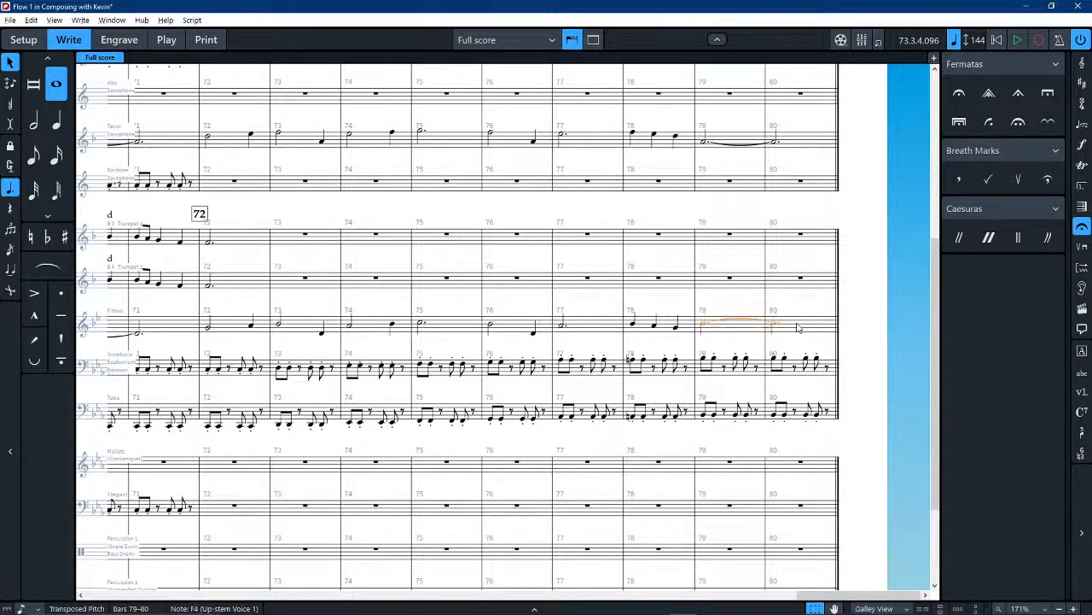
Step: Raise the tied dotted half notes at bars 79–80 to F4 in the tenor saxophone and both B♭ clarinets
{"action": "left_click", "coordinate": [718, 144]}
{"action": "scroll", "coordinate": [720, 270], "scroll_direction": "up", "scroll_amount": 2}
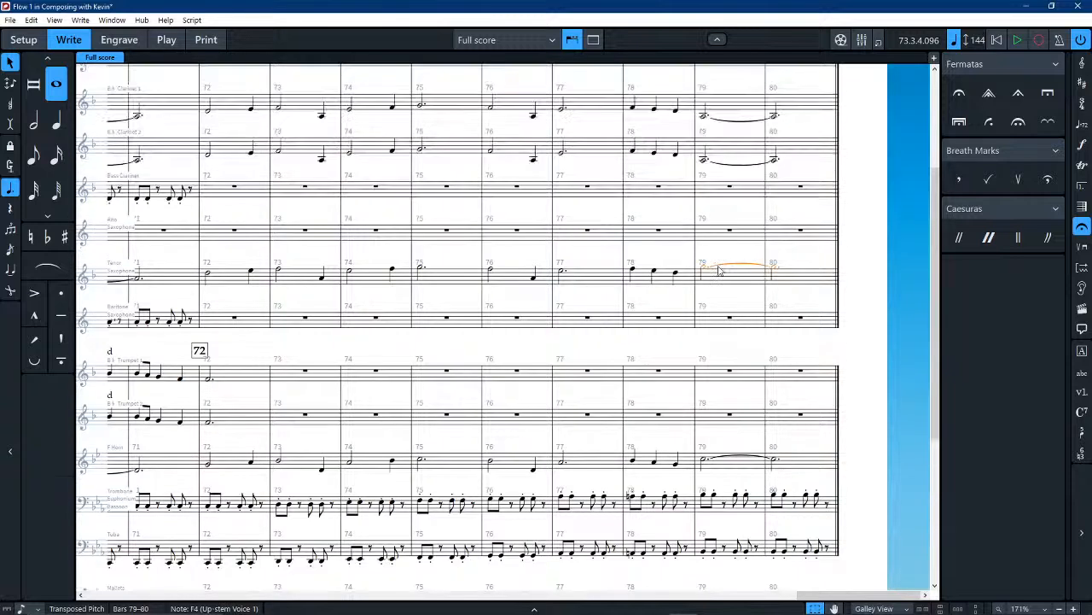
{"action": "left_click", "coordinate": [731, 164]}
{"action": "key", "text": "g"}
{"action": "left_click", "coordinate": [742, 120]}
{"action": "key", "text": "g"}
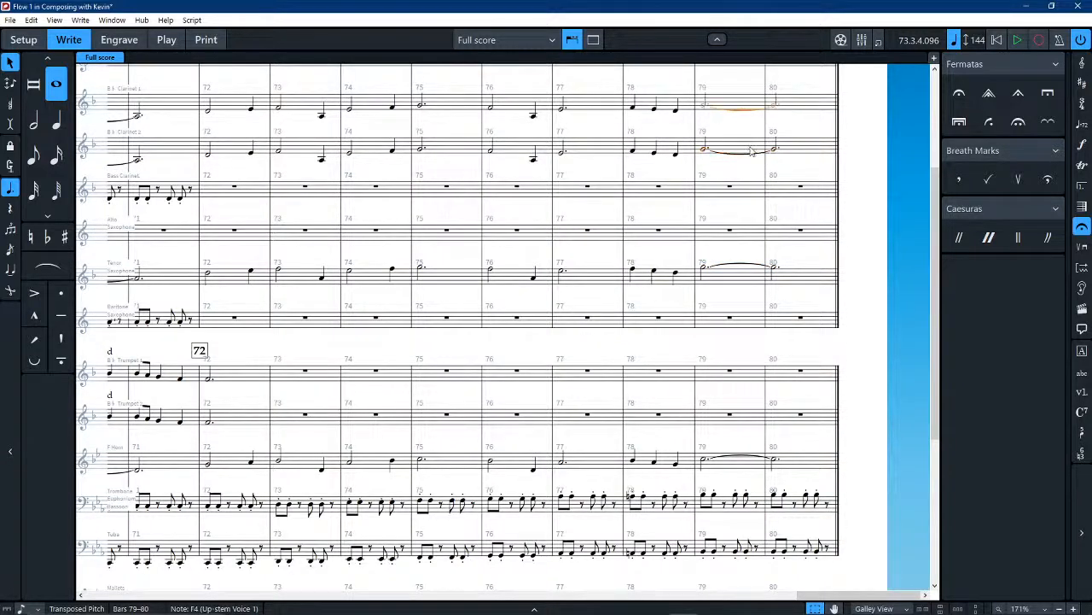
{"action": "key", "text": "Escape"}
Step: Split the second B♭ clarinet's tied note at bars 79–80 into slurred E♭4 and D4, and copy it to the alto saxophone
{"action": "left_click", "coordinate": [705, 152]}
{"action": "left_click", "coordinate": [11, 291]}
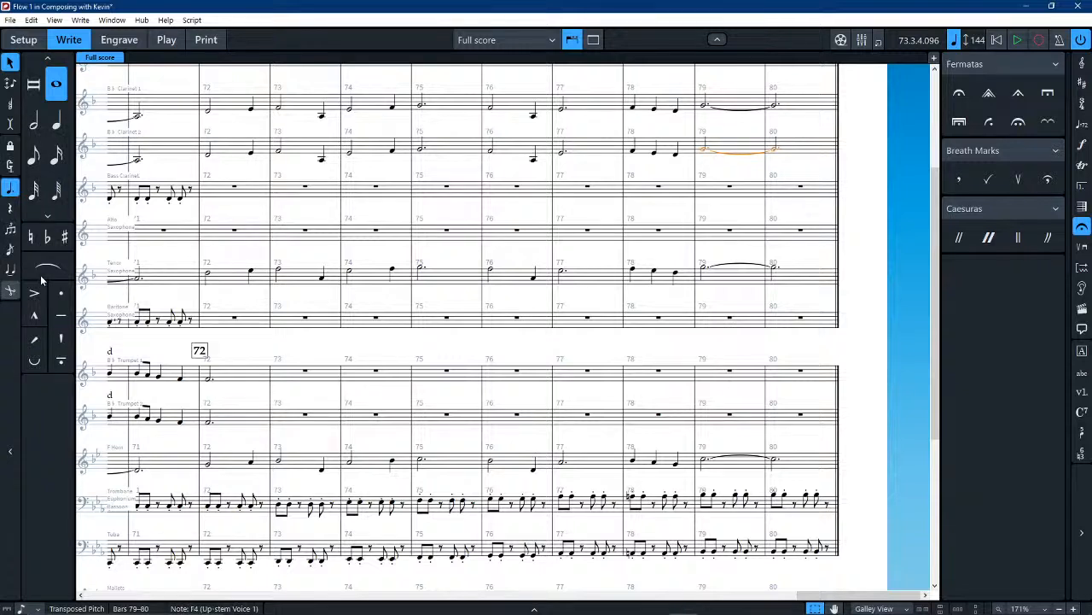
{"action": "key", "text": "Escape"}
{"action": "left_click", "coordinate": [726, 152]}
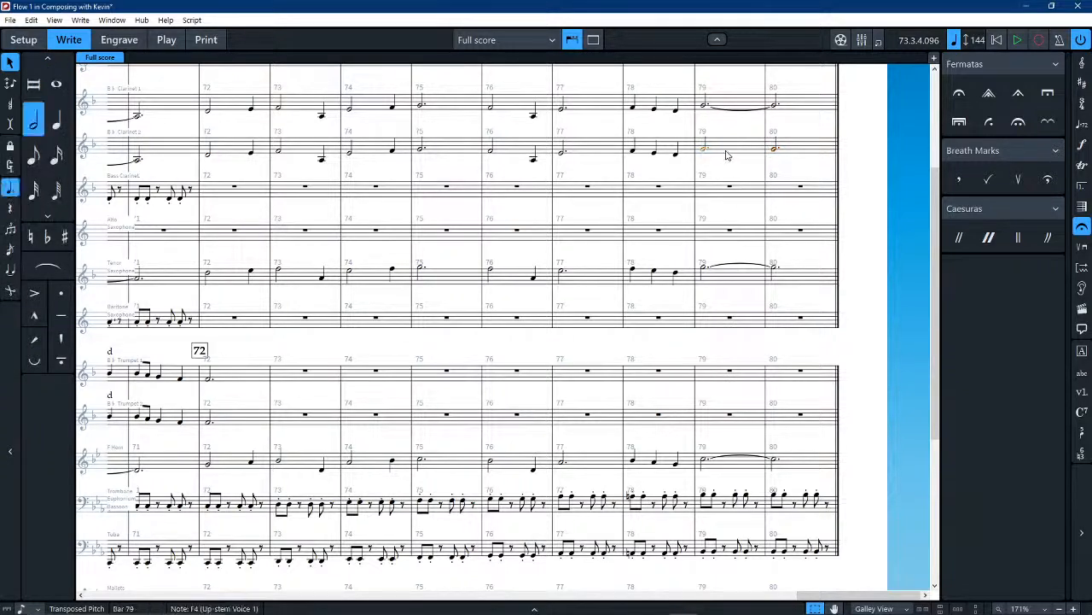
{"action": "key", "text": "Right"}
{"action": "key", "text": "shift+Left"}
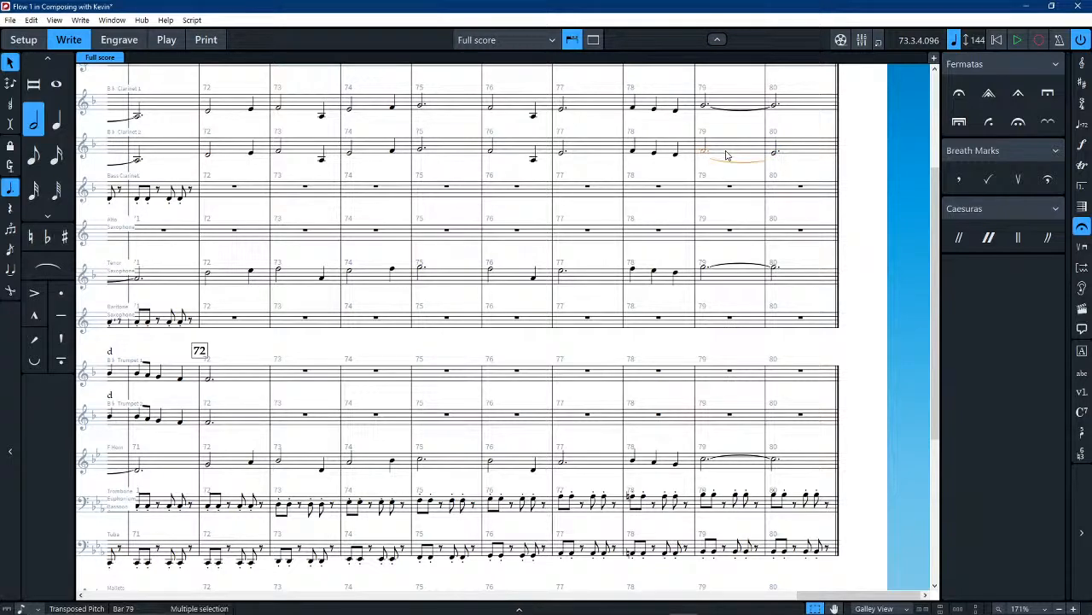
{"action": "key", "text": "t"}
{"action": "left_click", "coordinate": [705, 241], "text": "alt"}
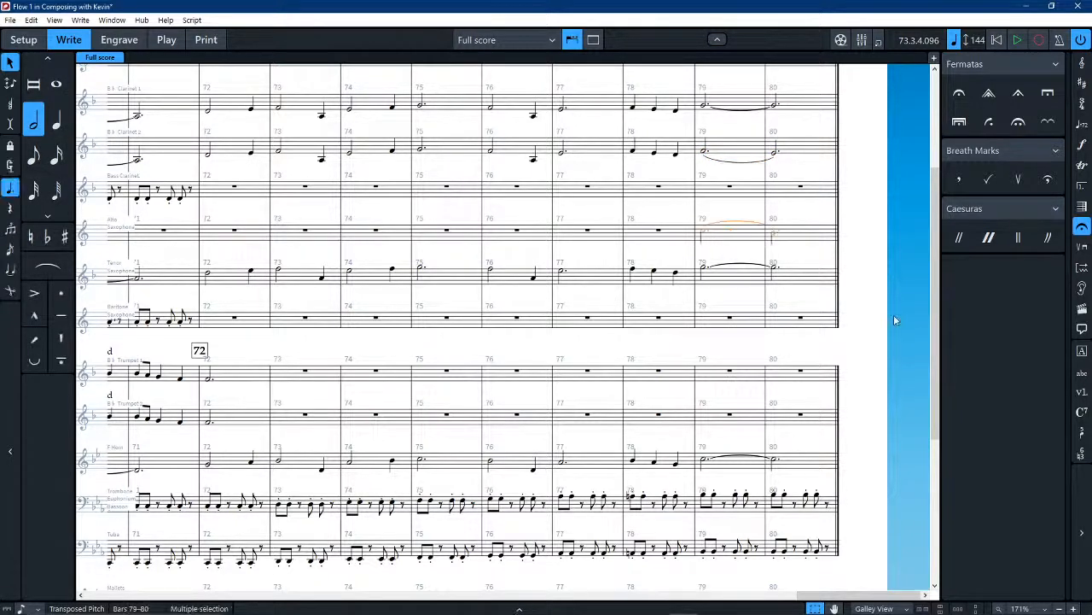
Step: Play back the passage through bar 80 to hear the clarinet and alto saxophone notes
{"action": "scroll", "coordinate": [794, 266], "scroll_direction": "down", "scroll_amount": 2}
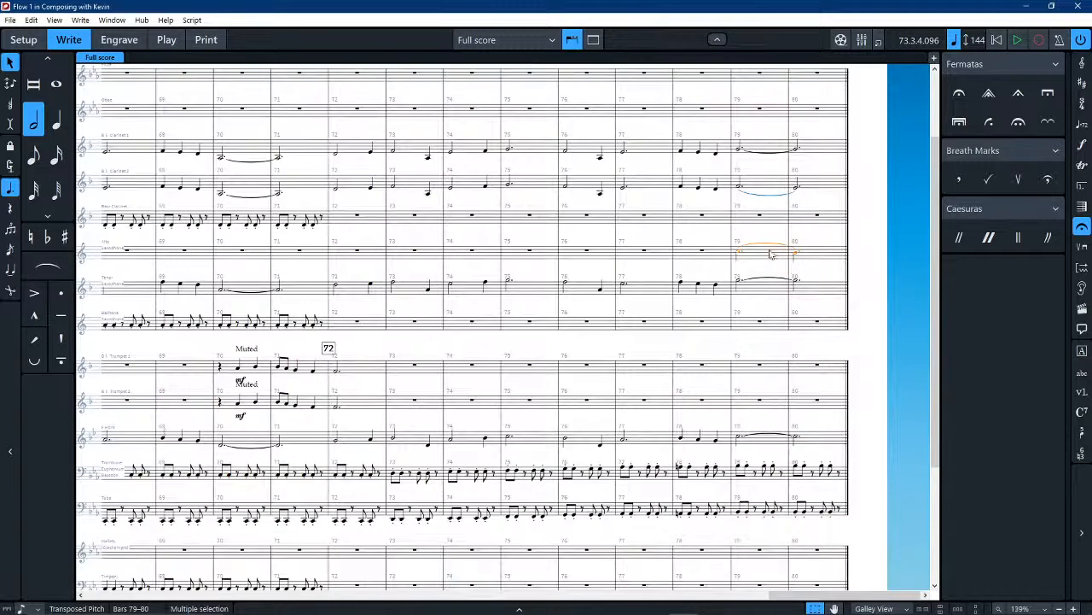
{"action": "key", "text": "space"}
{"action": "key", "text": "Escape"}
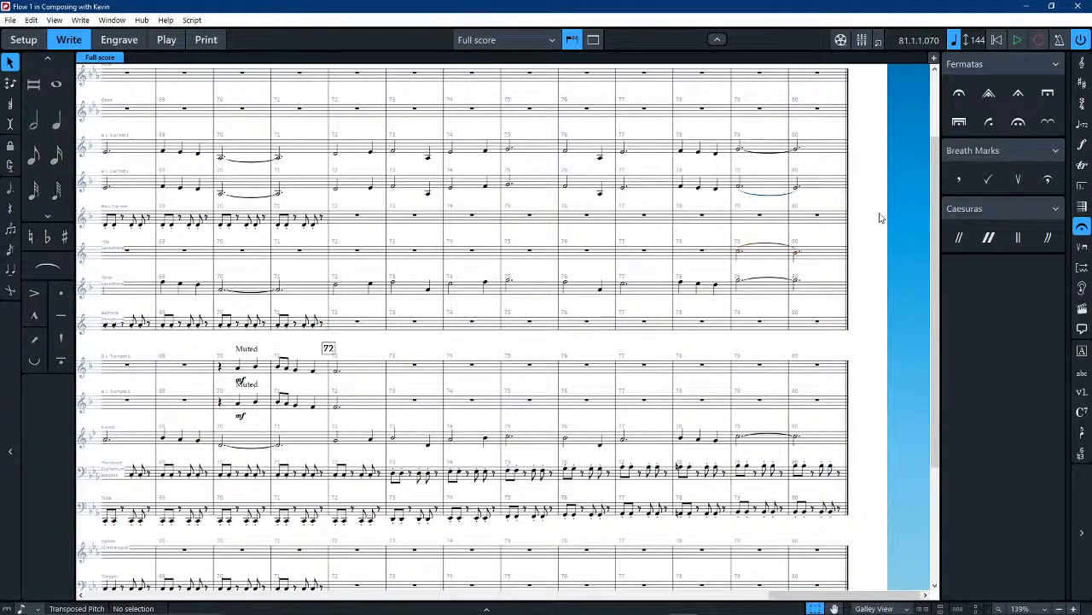
Step: Delete the slurs at bars 79–80 in the alto saxophone and second B♭ clarinet
{"action": "left_click", "coordinate": [768, 247]}
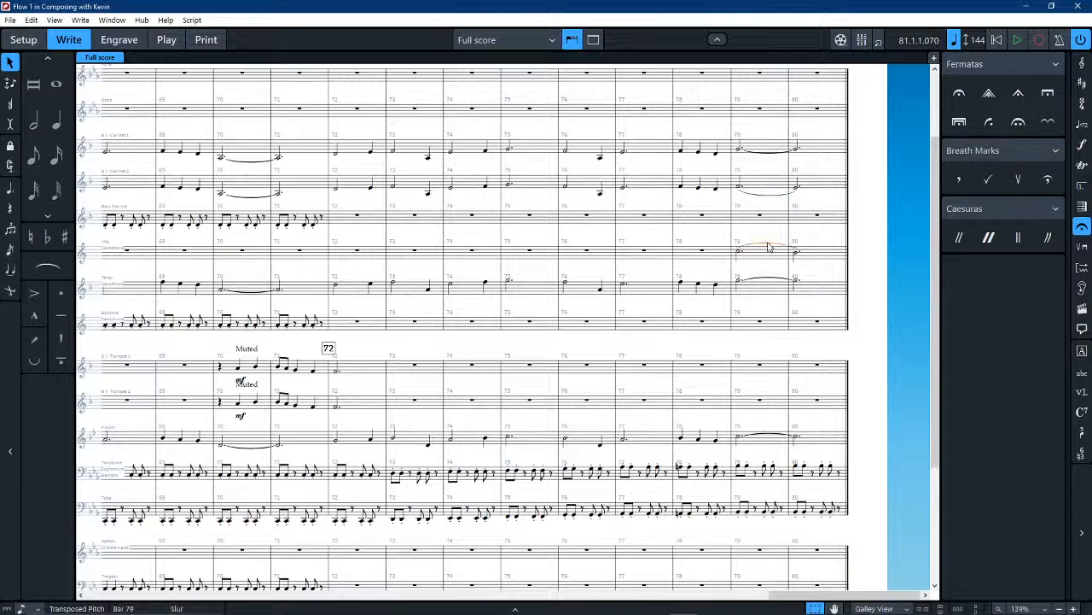
{"action": "key", "text": "Delete"}
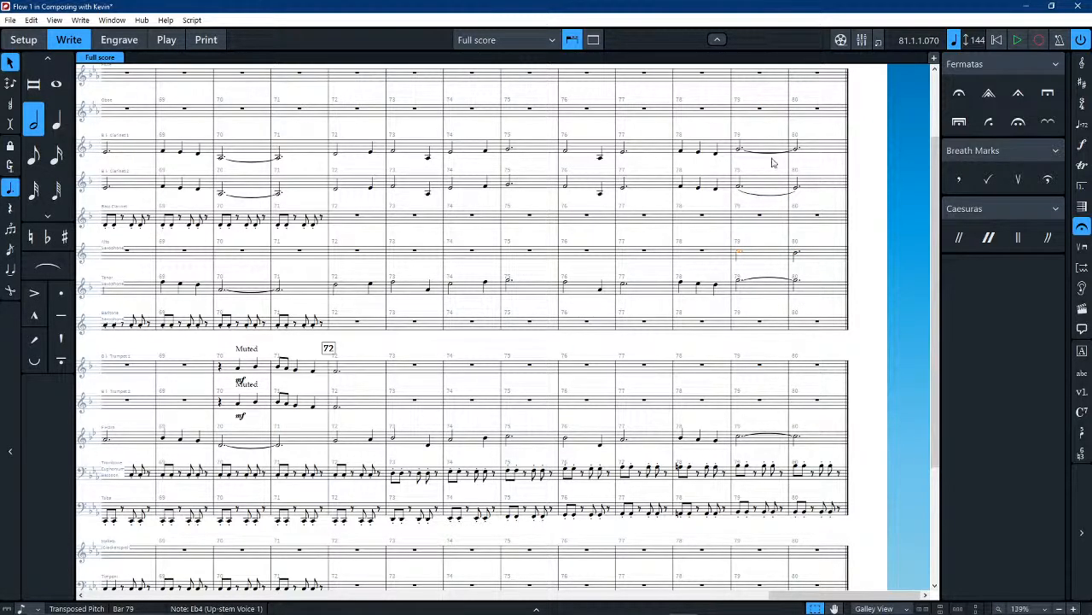
{"action": "left_click", "coordinate": [755, 199]}
{"action": "key", "text": "Delete"}
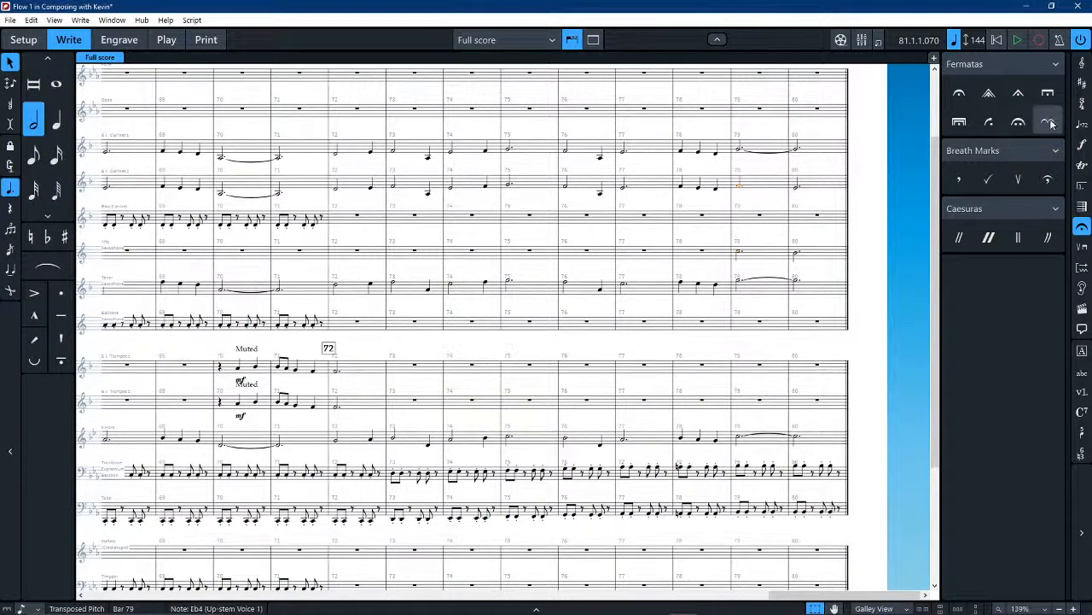
{"action": "left_click", "coordinate": [871, 171]}
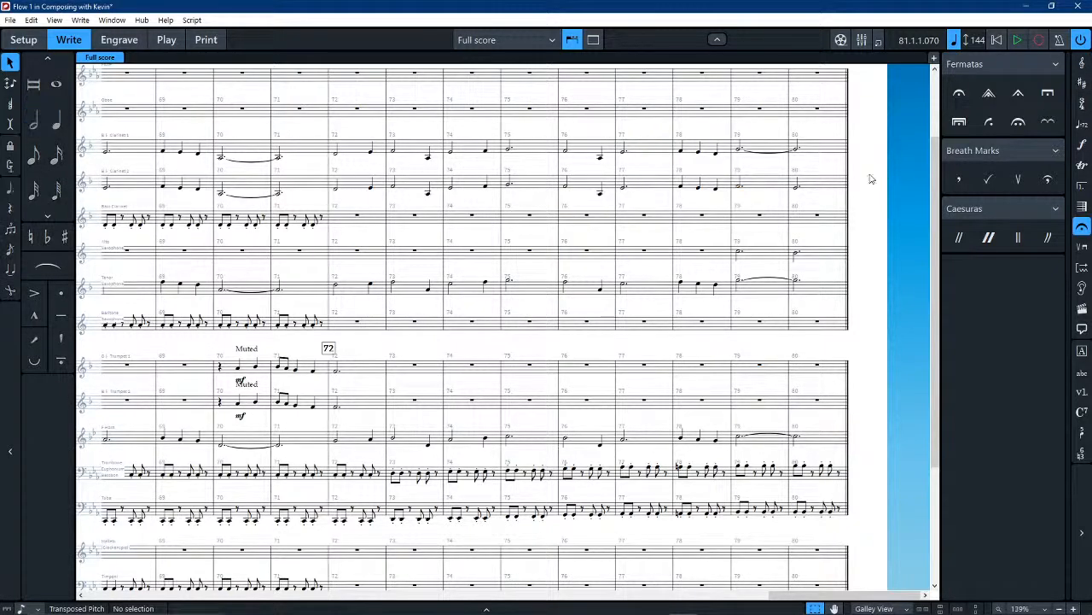
Step: Insert 3 bars at the end of the score, starting at the barline after bar 80
{"action": "scroll", "coordinate": [645, 228], "scroll_direction": "down", "scroll_amount": 3}
{"action": "scroll", "coordinate": [643, 225], "scroll_direction": "up", "scroll_amount": 2}
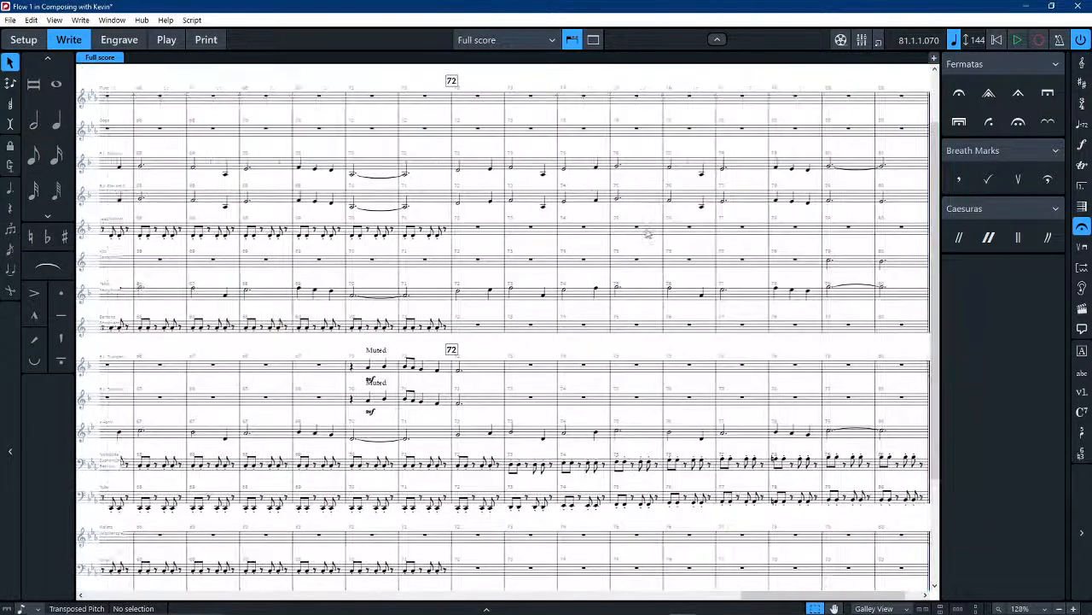
{"action": "scroll", "coordinate": [644, 225], "scroll_direction": "right", "scroll_amount": 2}
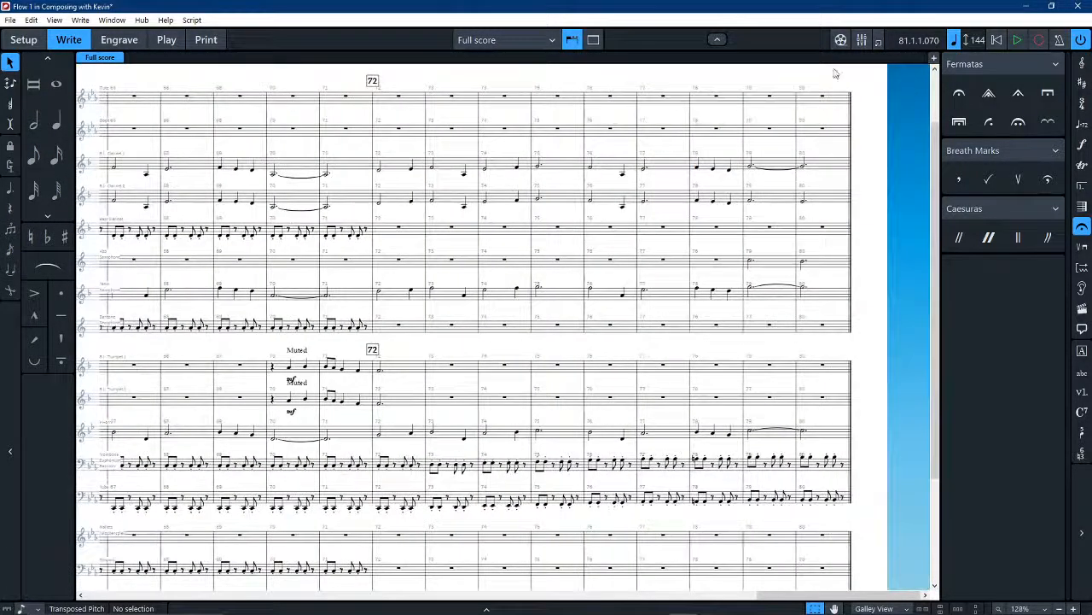
{"action": "left_click", "coordinate": [851, 118]}
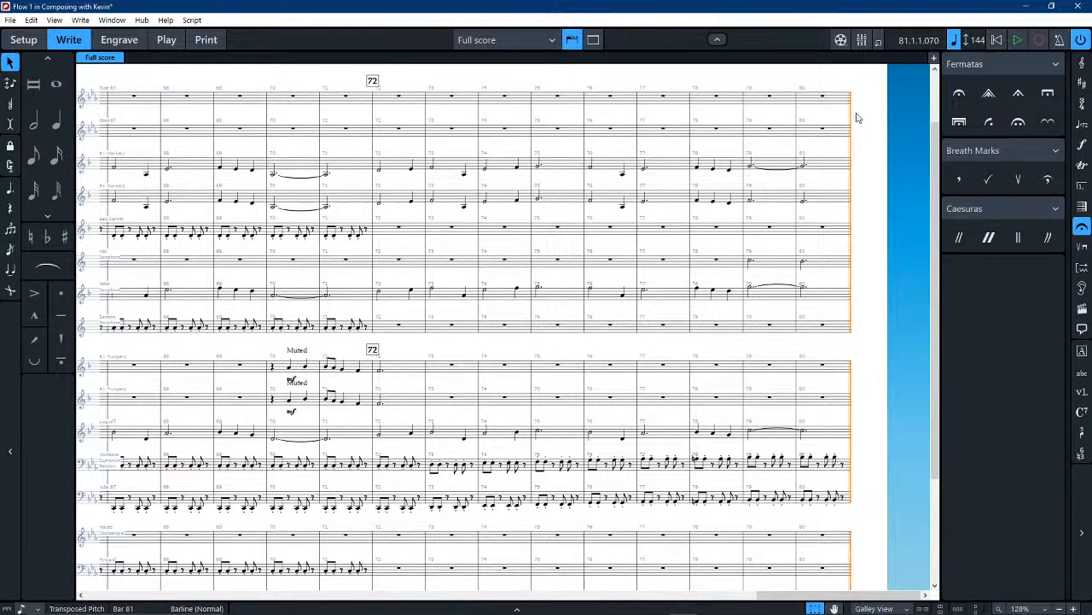
{"action": "left_click", "coordinate": [1081, 206]}
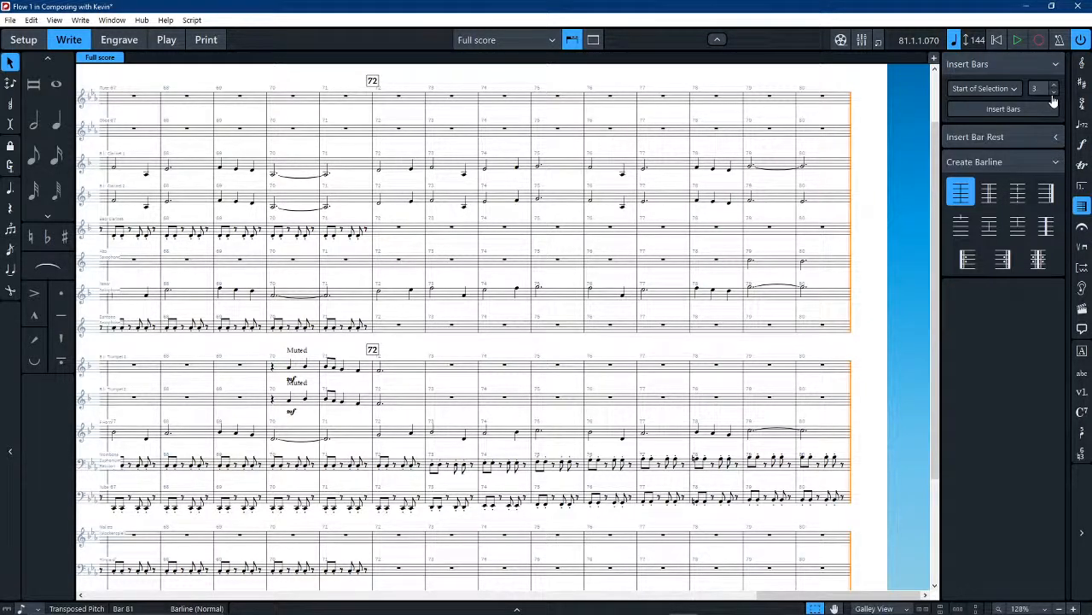
{"action": "left_click", "coordinate": [1035, 108]}
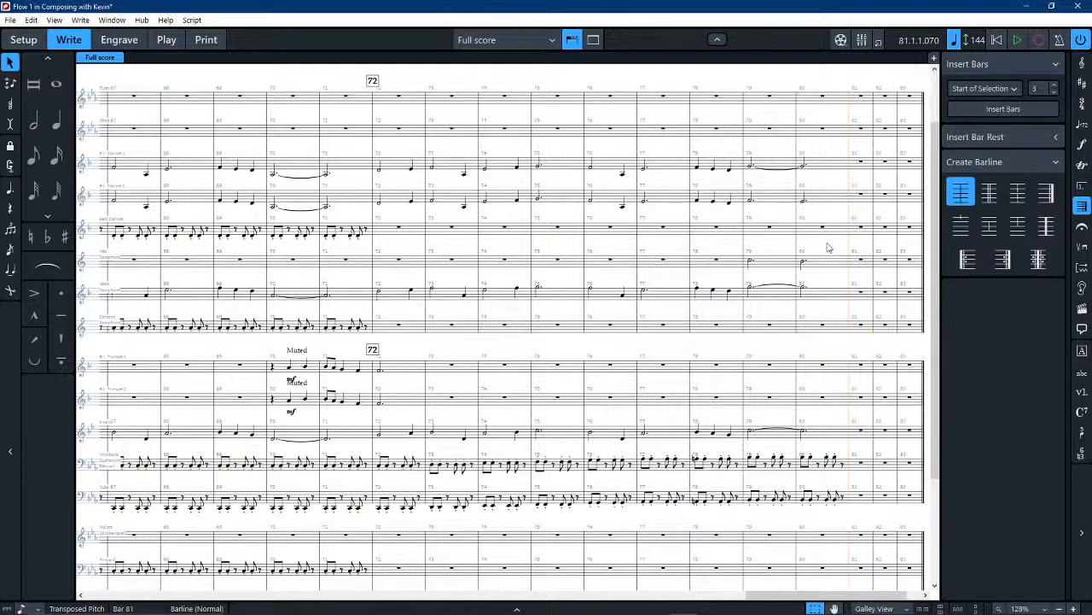
Step: Move the D4 in the alto saxophone and second B♭ clarinet from bar 80 to bar 81, and tie it into bar 82
{"action": "left_click_drag", "start_coordinate": [804, 262], "coordinate": [859, 266]}
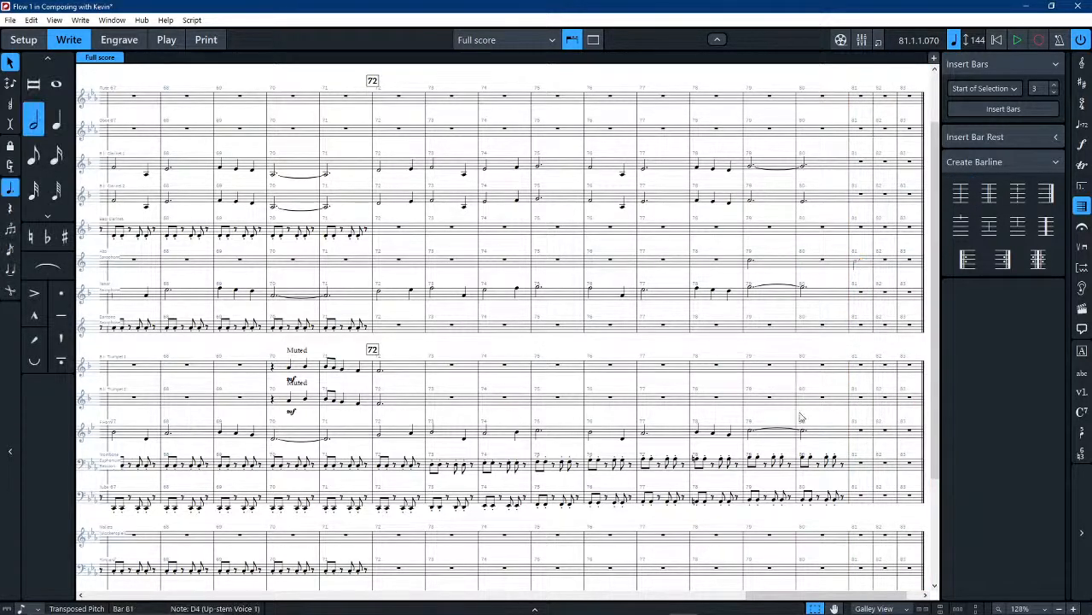
{"action": "left_click_drag", "start_coordinate": [815, 198], "coordinate": [860, 198]}
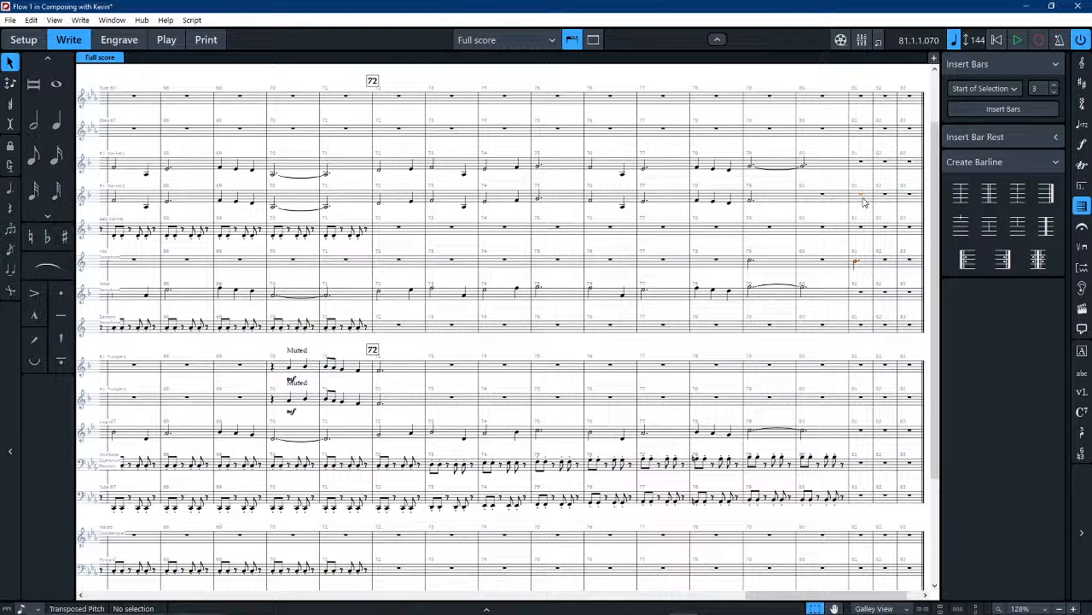
{"action": "left_click", "coordinate": [866, 263], "text": "ctrl"}
{"action": "left_click", "coordinate": [860, 265]}
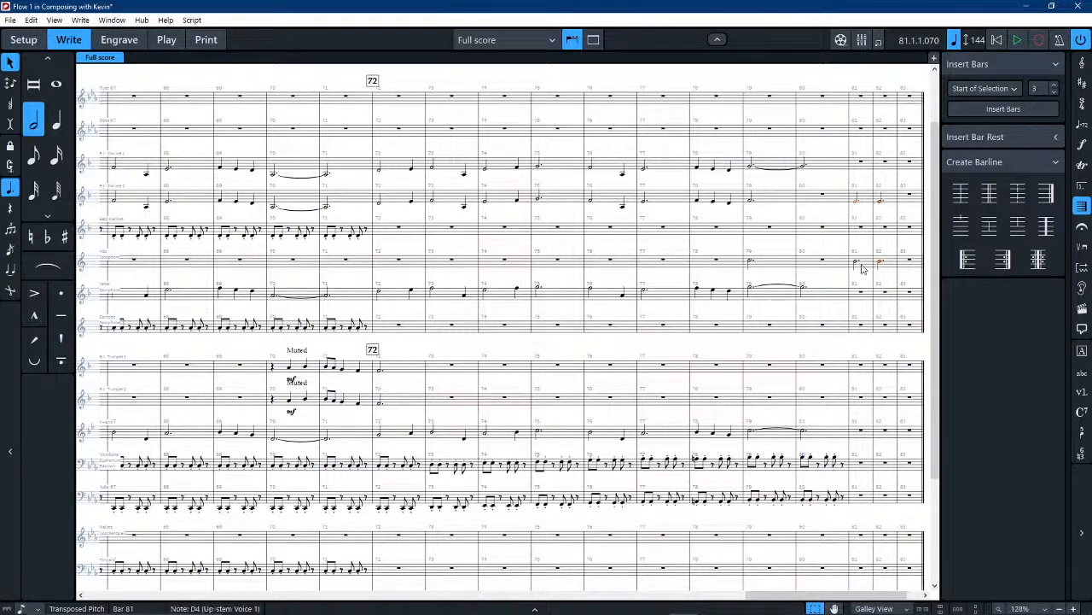
{"action": "left_click", "coordinate": [864, 198], "text": "ctrl"}
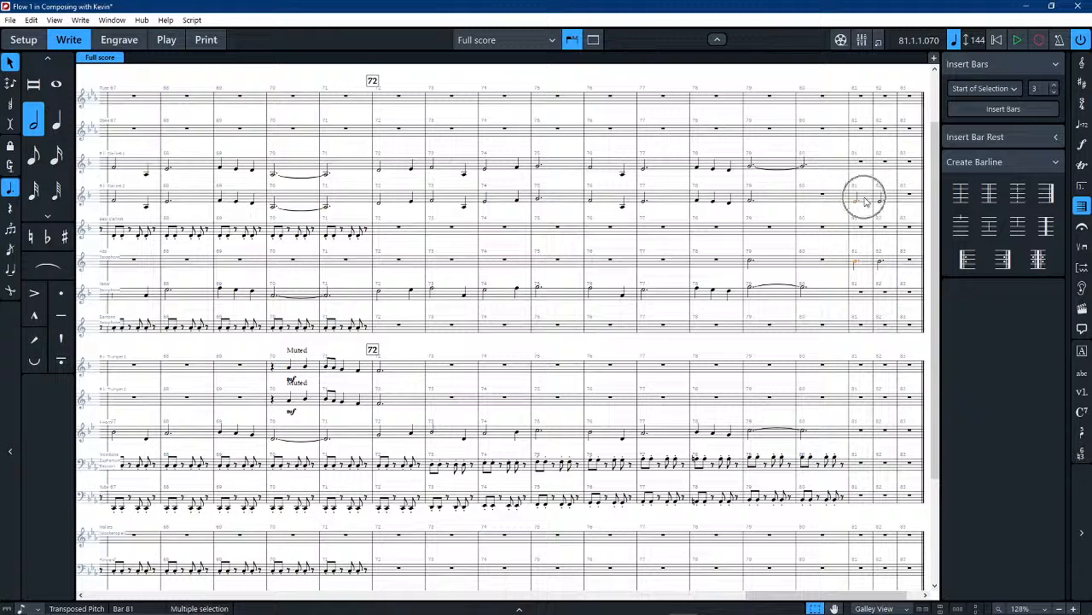
{"action": "key", "text": "t"}
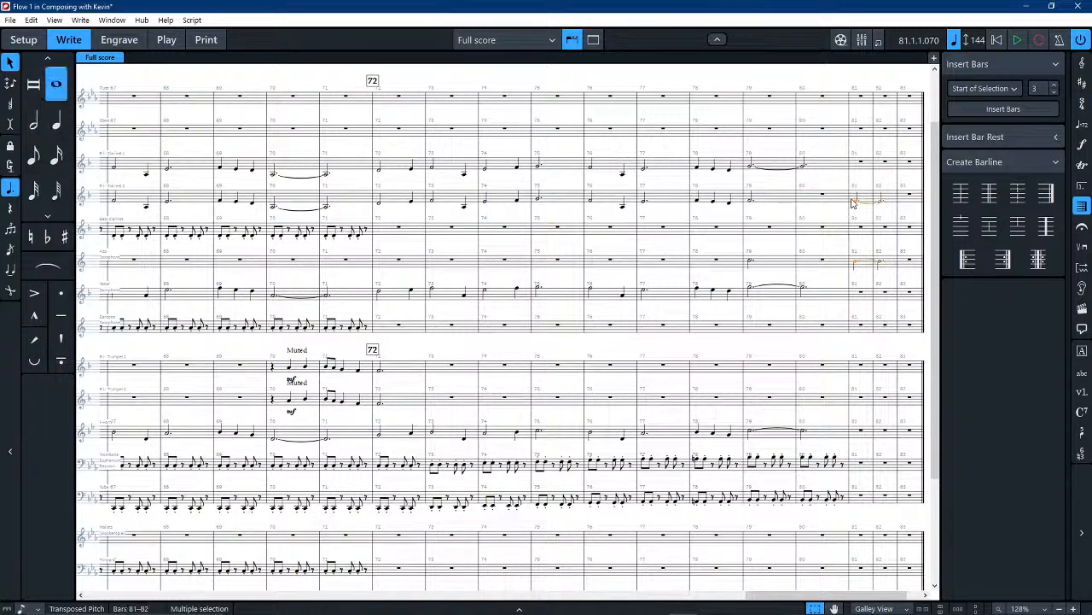
Step: Repeat the E♭4 dotted half note from bar 79 in bar 80 with a tie in the second B♭ clarinet and alto saxophone
{"action": "left_click", "coordinate": [790, 197]}
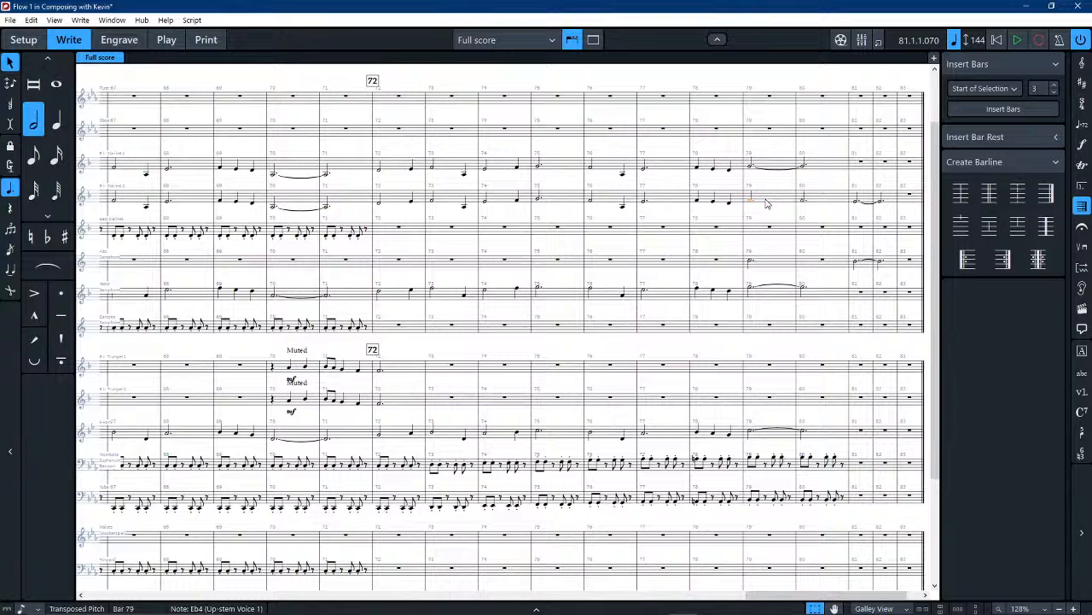
{"action": "key", "text": "t"}
{"action": "double_click", "coordinate": [778, 263]}
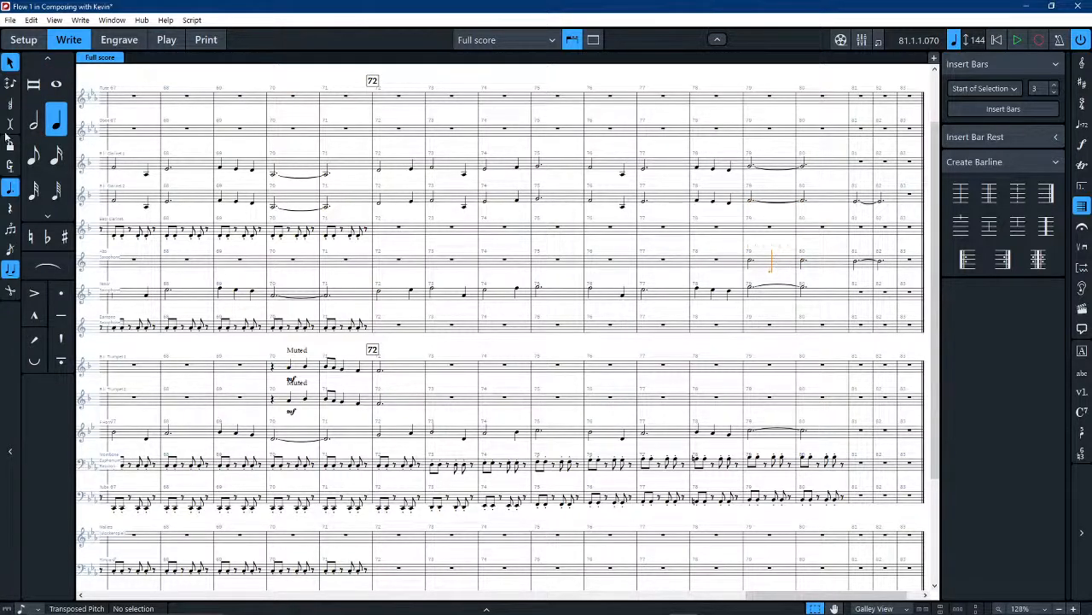
{"action": "left_click", "coordinate": [764, 248]}
{"action": "key", "text": "t"}
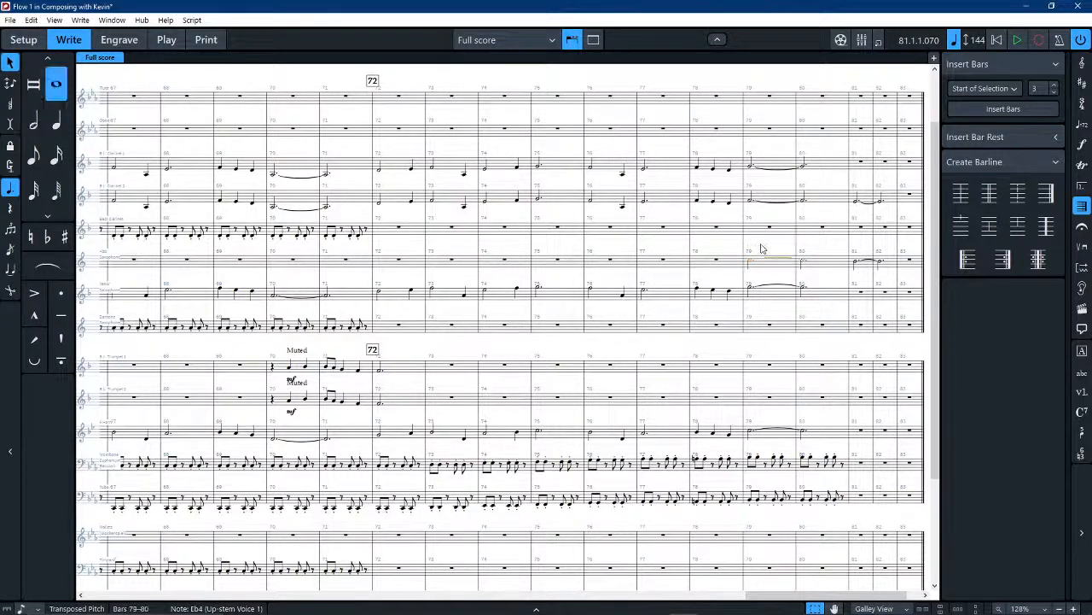
Step: Repeat the tied dotted half notes of bars 79–80 into bars 81–82 in the tenor saxophone and horn
{"action": "left_click", "coordinate": [781, 289]}
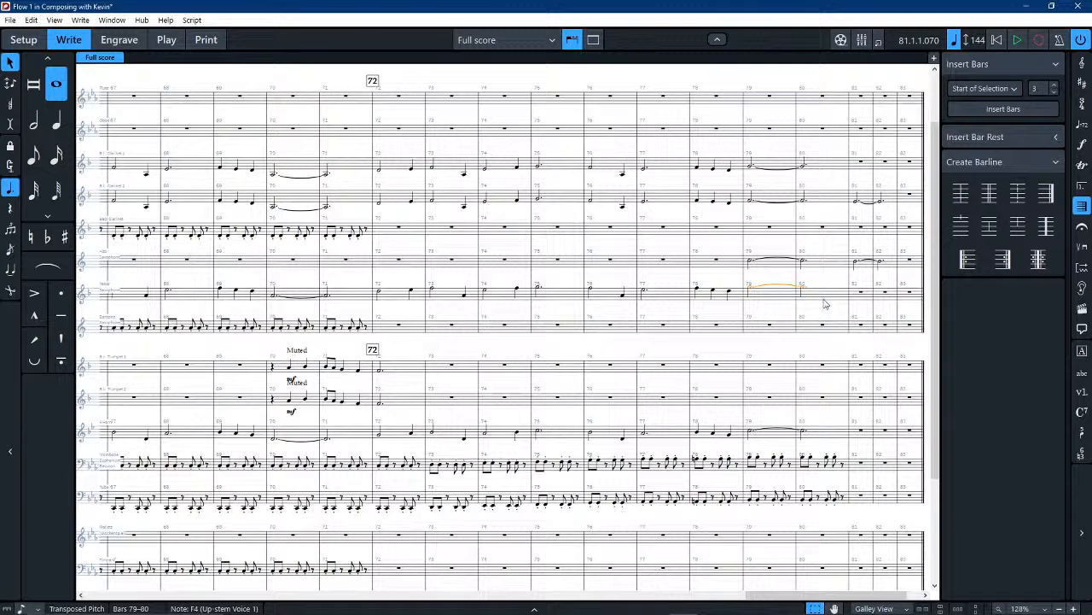
{"action": "key", "text": "r"}
{"action": "left_click", "coordinate": [780, 434]}
{"action": "key", "text": "r"}
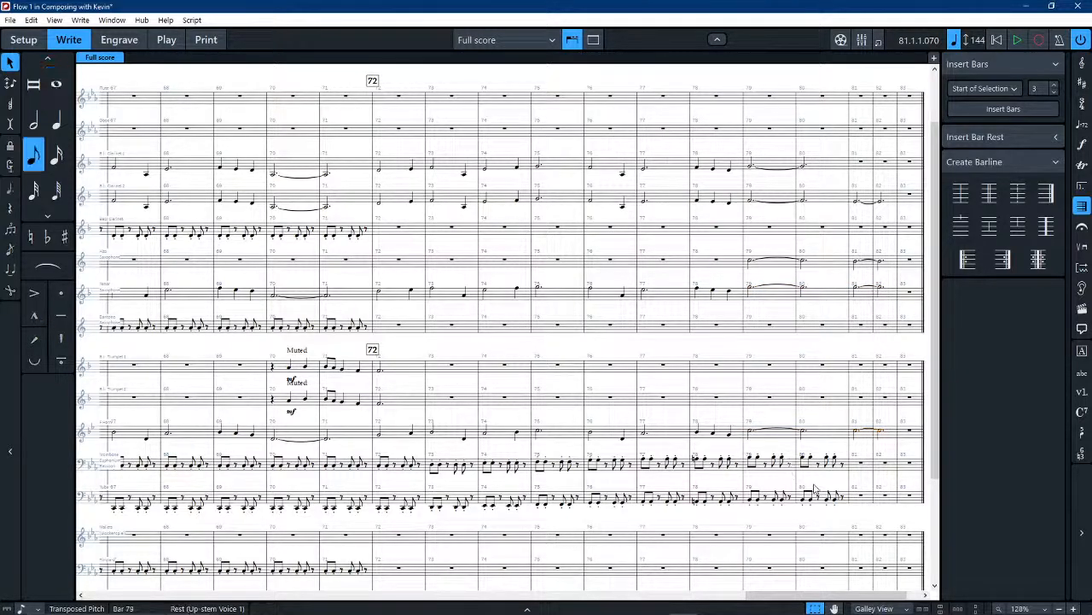
Step: Repeat the staccato eighth-note pattern of bars 79–80 into bars 81–82 on the trombone/euphonium/bassoon and tuba staves
{"action": "left_click", "coordinate": [755, 463]}
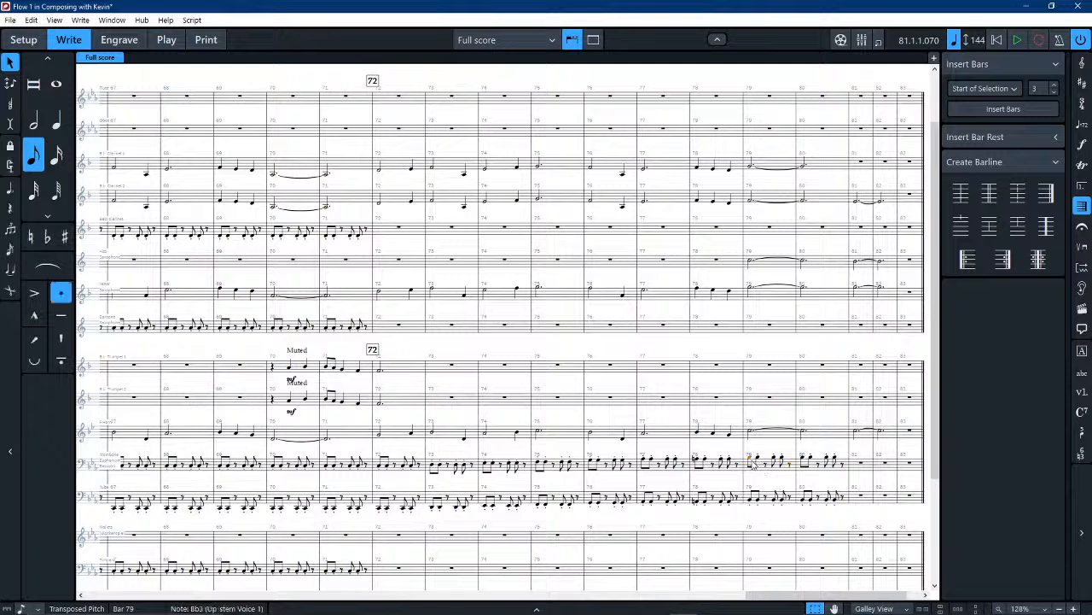
{"action": "left_click", "coordinate": [844, 504], "text": "shift"}
{"action": "key", "text": "r"}
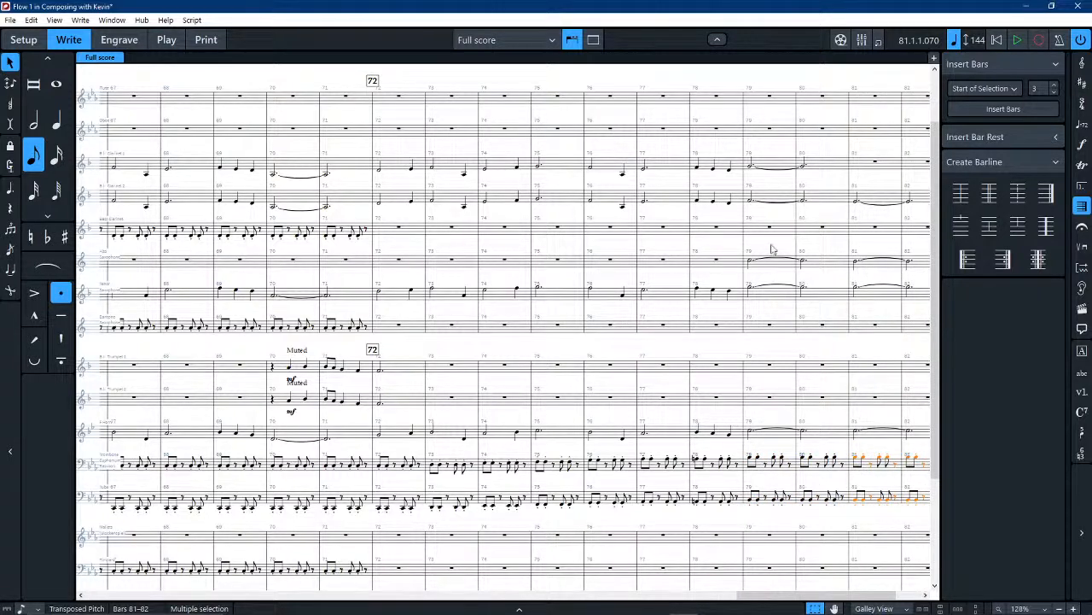
{"action": "scroll", "coordinate": [689, 350], "scroll_direction": "right", "scroll_amount": 2}
{"action": "key", "text": "Escape"}
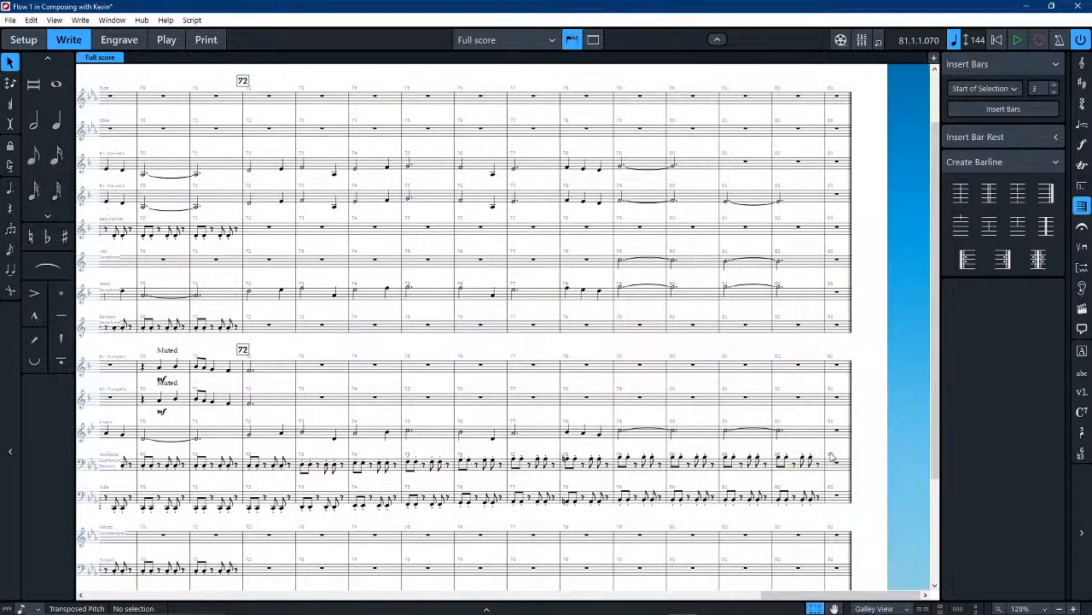
Step: Copy the trombone/euphonium/bassoon part of bars 72–82 to the baritone saxophone and bass clarinet at bar 72
{"action": "left_click_drag", "start_coordinate": [819, 472], "coordinate": [249, 468]}
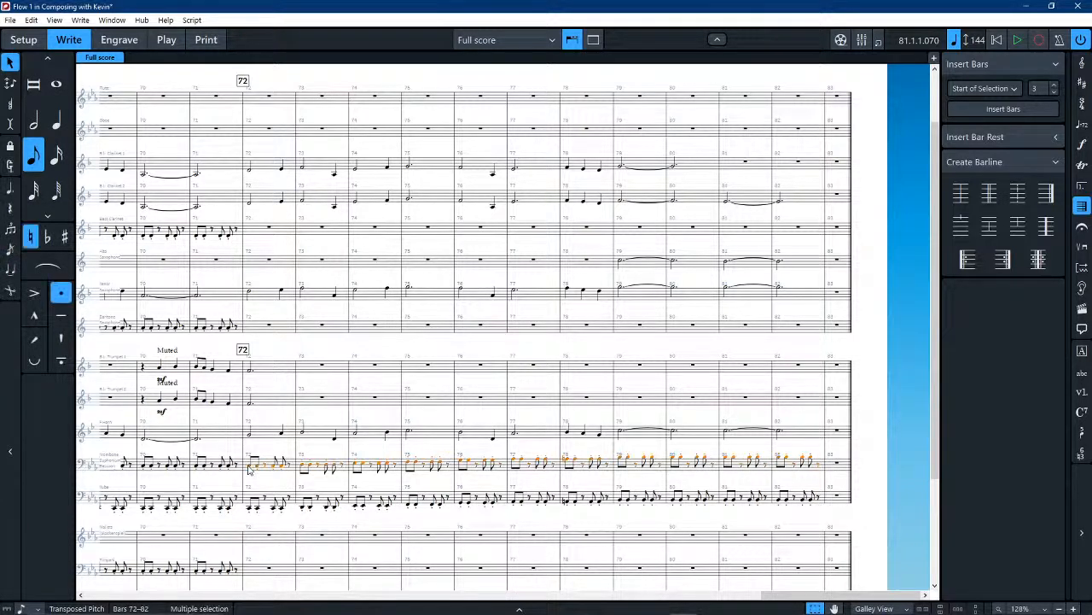
{"action": "left_click", "coordinate": [256, 326], "text": "alt"}
{"action": "left_click", "coordinate": [254, 238], "text": "alt"}
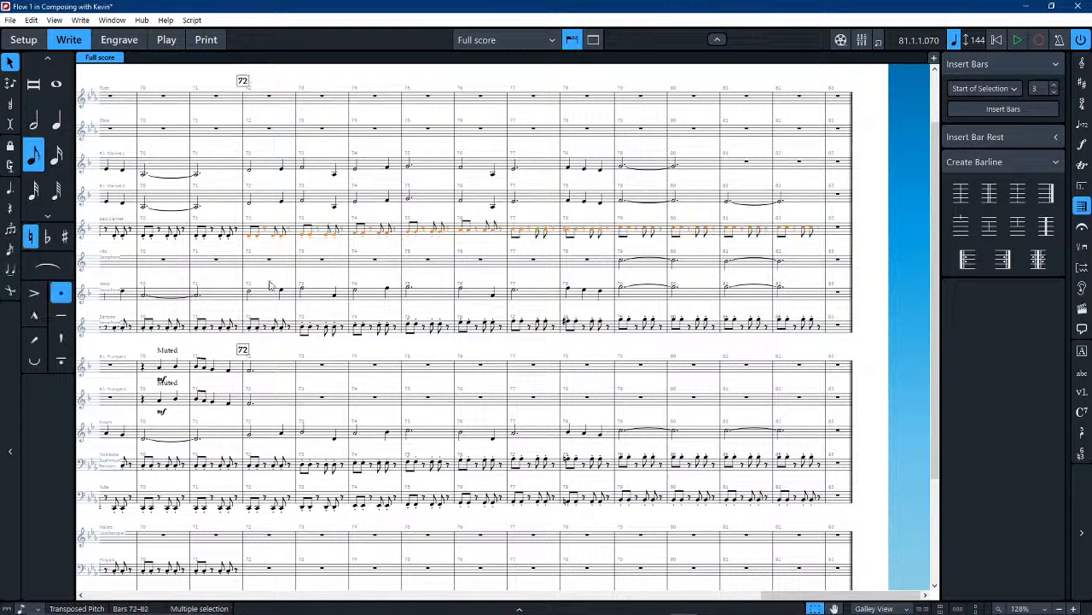
{"action": "left_click", "coordinate": [433, 79]}
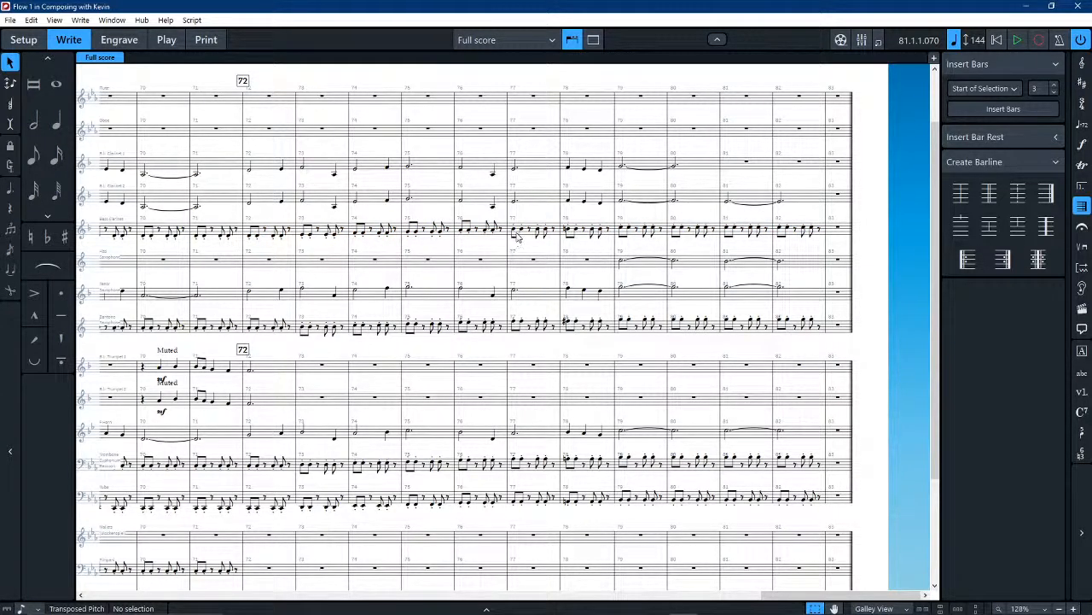
Step: Transpose the bass clarinet's notes in bars 76–82 down an octave and play back the passage
{"action": "left_click", "coordinate": [461, 236]}
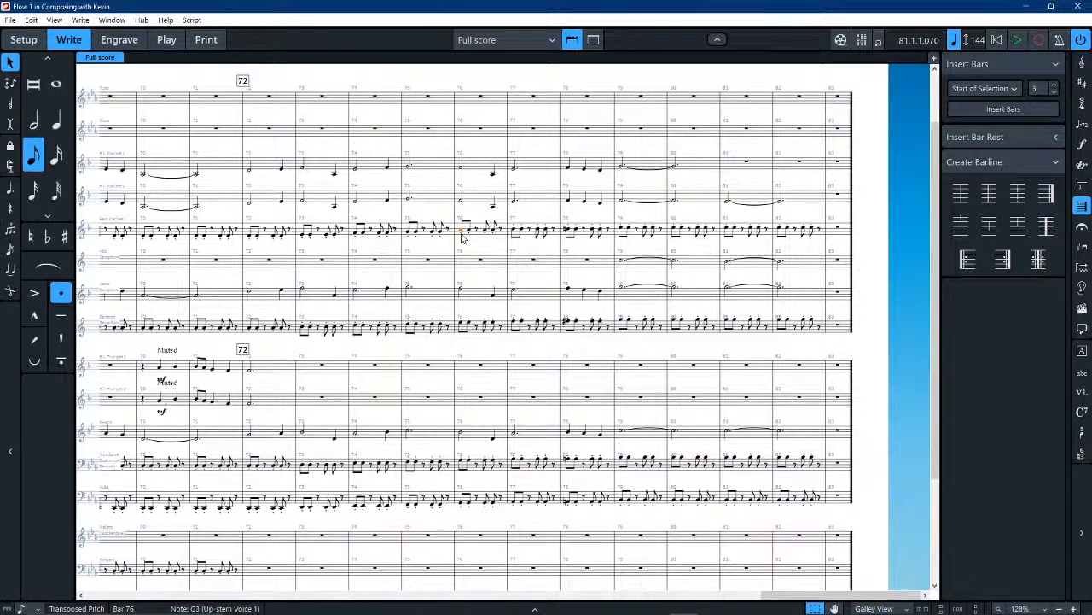
{"action": "left_click", "coordinate": [821, 233], "text": "shift"}
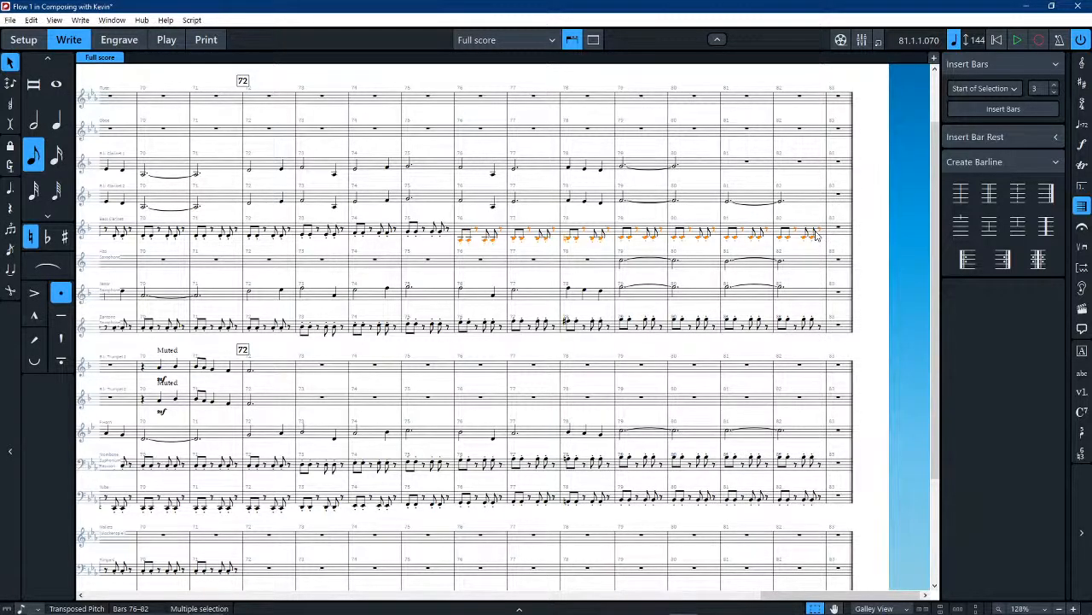
{"action": "key", "text": "shift+space"}
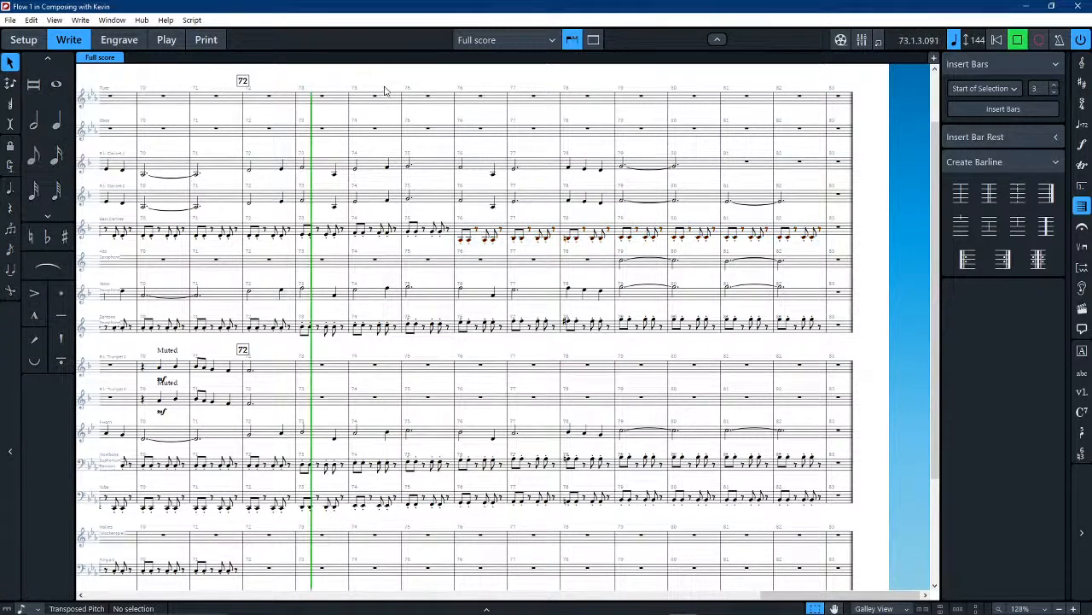
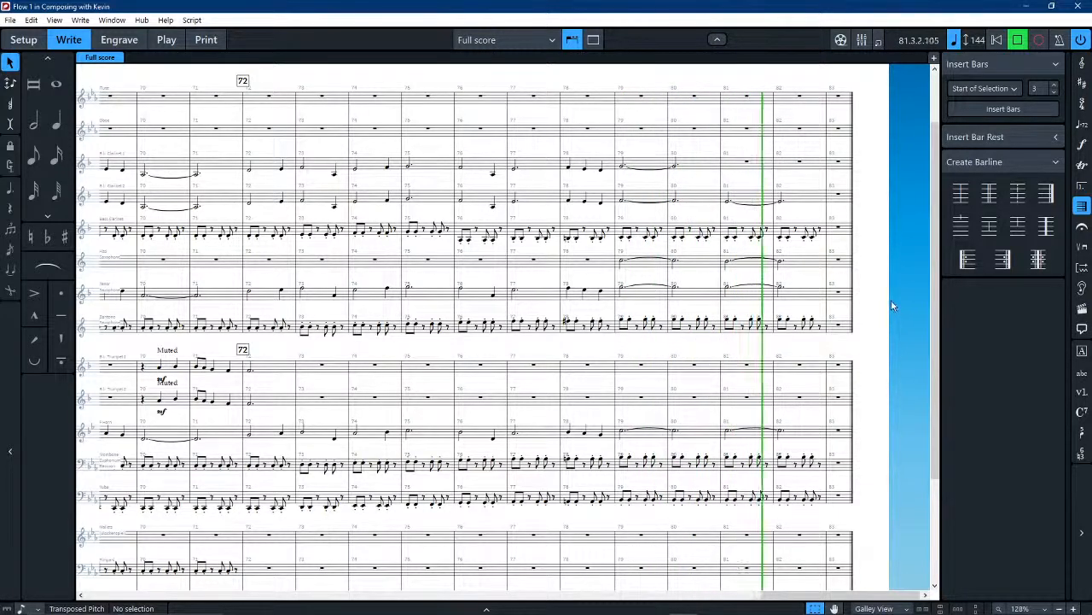
Step: Stop playback and repeat the first clarinet's tied dotted half notes of bars 79–80 into bars 81–82
{"action": "key", "text": "space"}
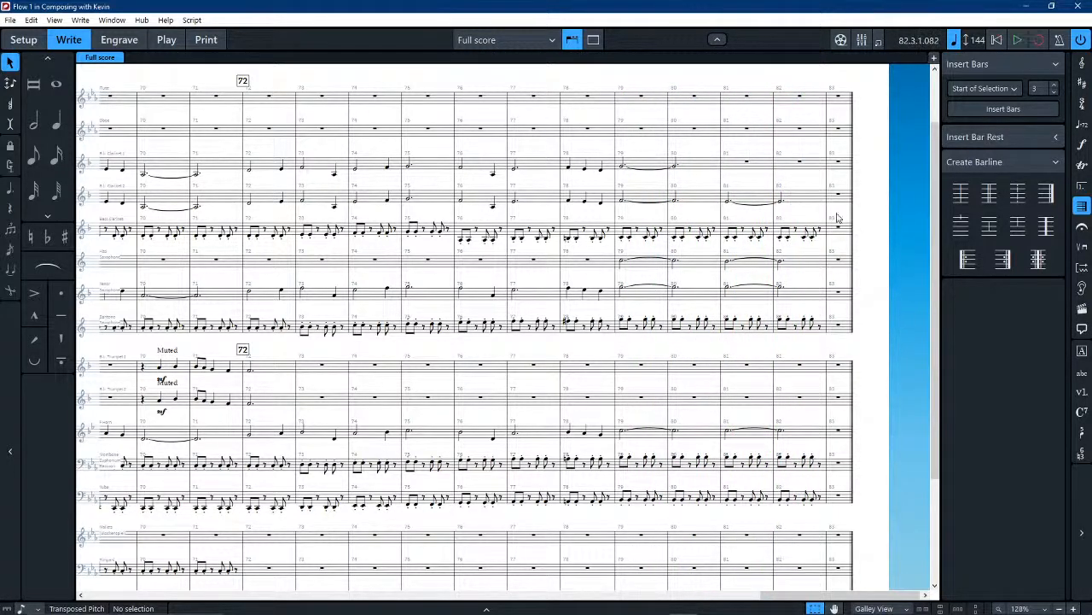
{"action": "left_click", "coordinate": [636, 168]}
{"action": "key", "text": "r"}
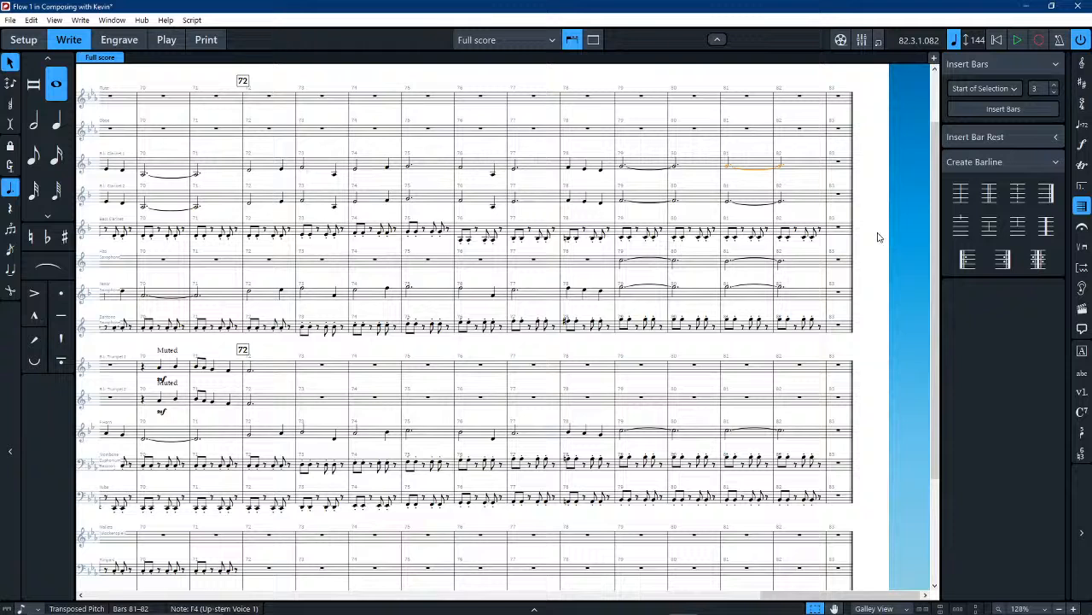
{"action": "left_click", "coordinate": [638, 165]}
{"action": "key", "text": "Escape"}
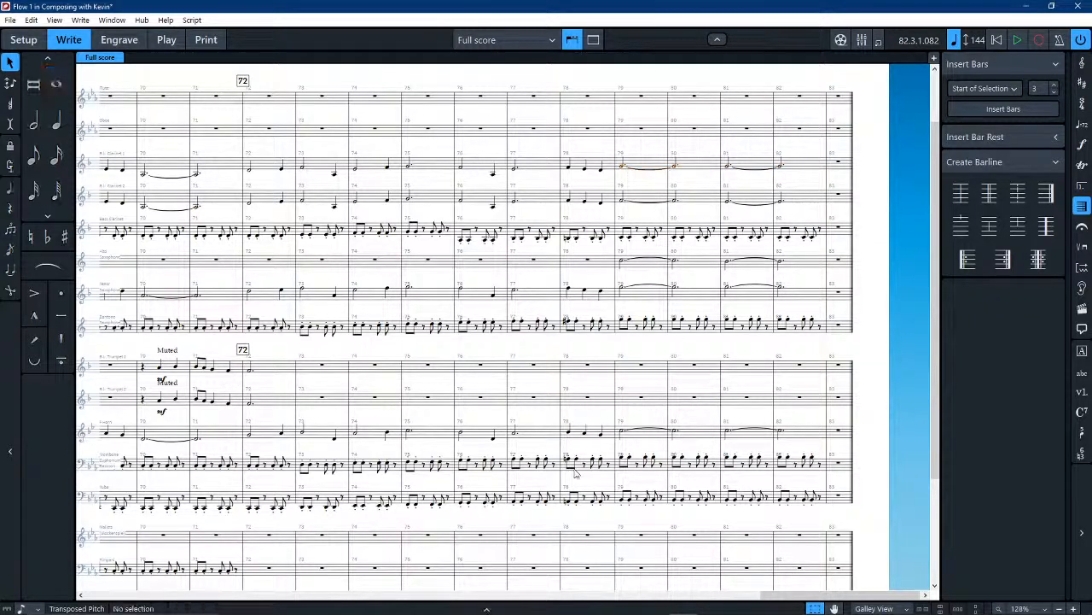
Step: Copy the tied notes of bars 79–82 from both B-flat clarinets to the two trumpet staves at bar 79
{"action": "left_click", "coordinate": [641, 171]}
{"action": "left_click", "coordinate": [751, 201], "text": "shift"}
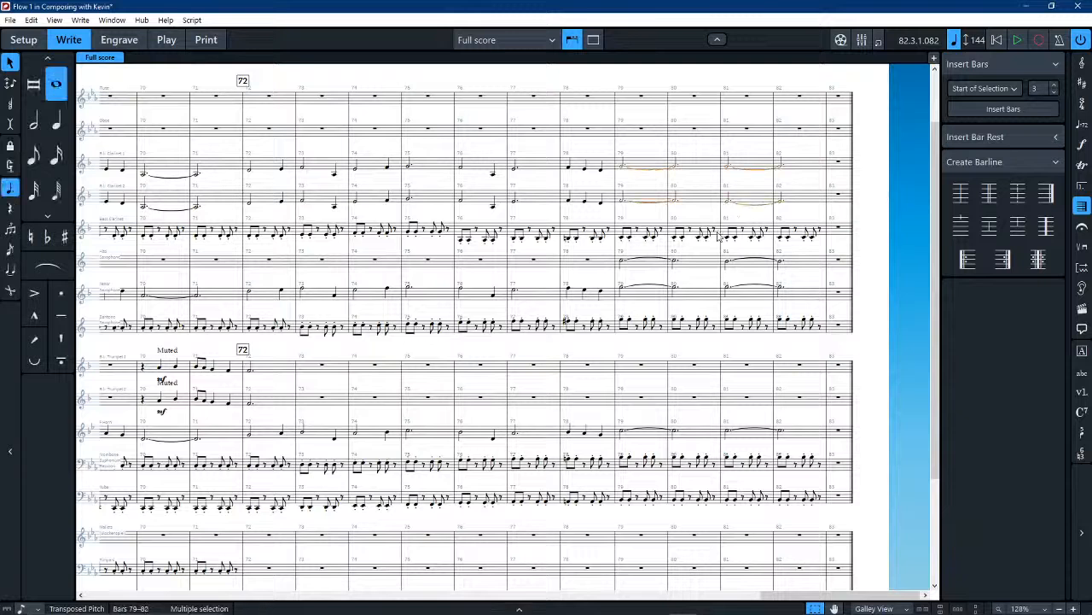
{"action": "left_click", "coordinate": [619, 375], "text": "alt"}
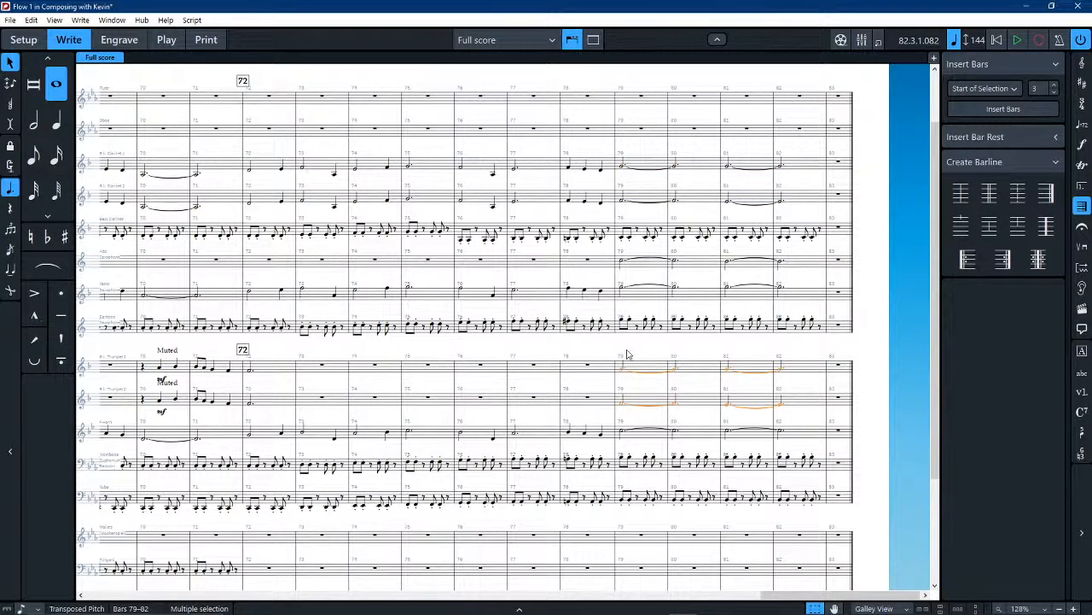
{"action": "key", "text": "Escape"}
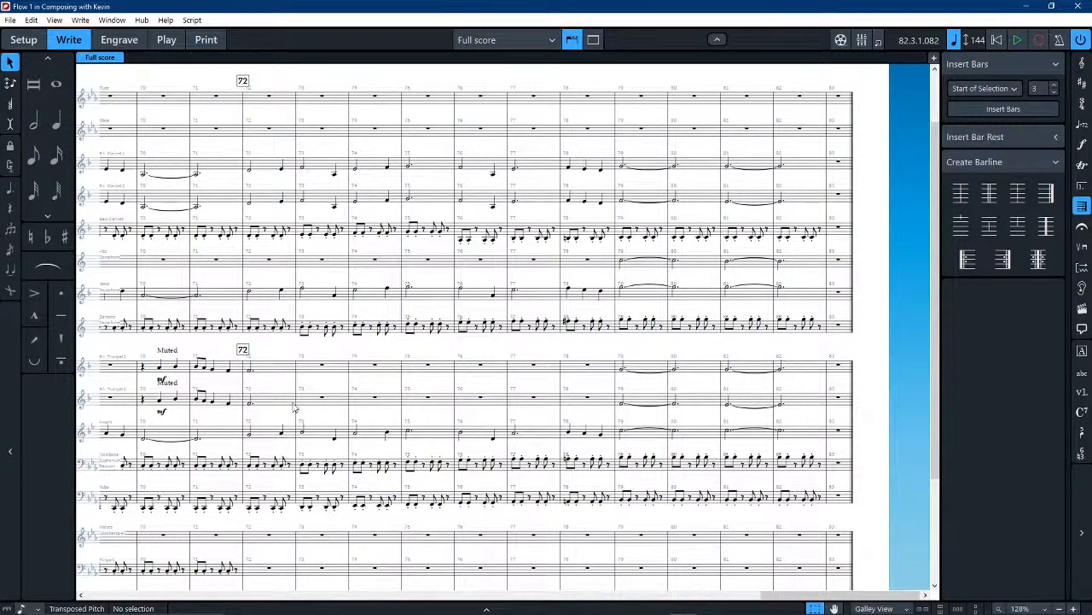
Step: End the timpani part with a single eighth note on the first beat of bar 72
{"action": "scroll", "coordinate": [395, 482], "scroll_direction": "down", "scroll_amount": 3}
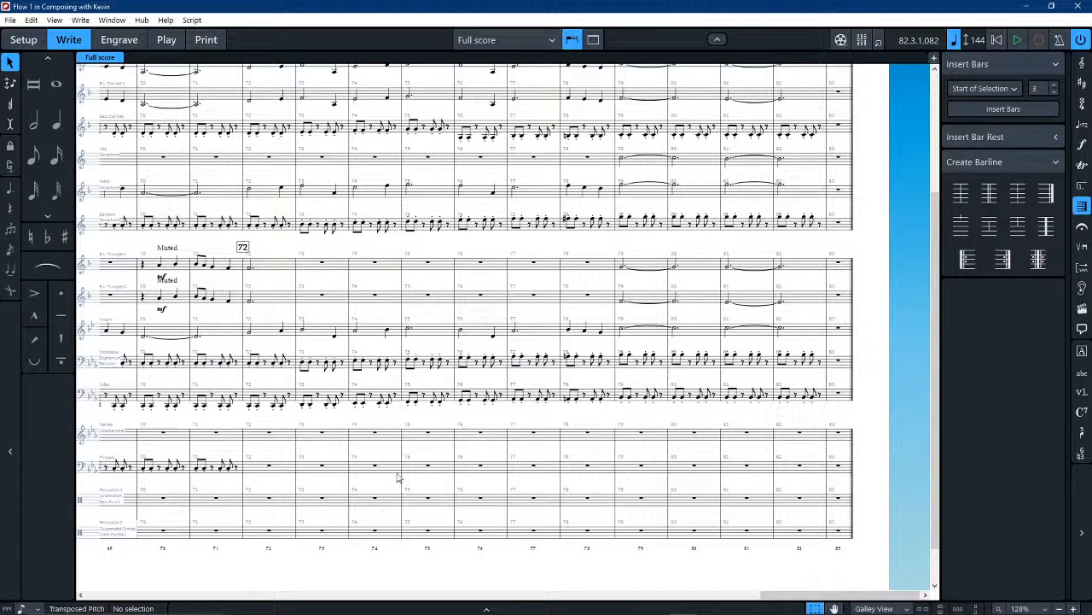
{"action": "left_click", "coordinate": [229, 472]}
{"action": "key", "text": "r"}
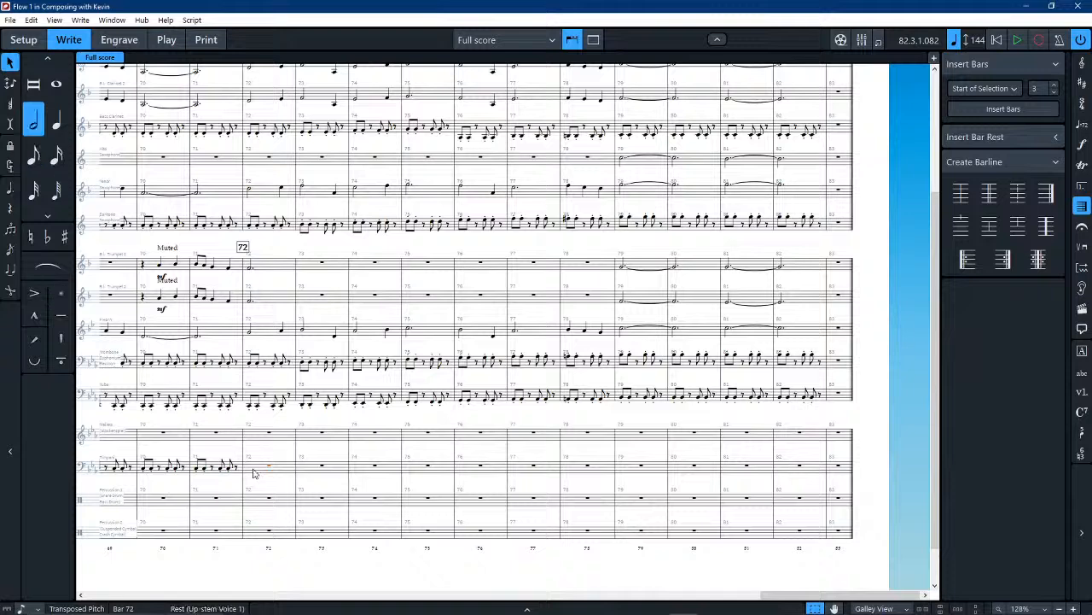
{"action": "key", "text": "Escape"}
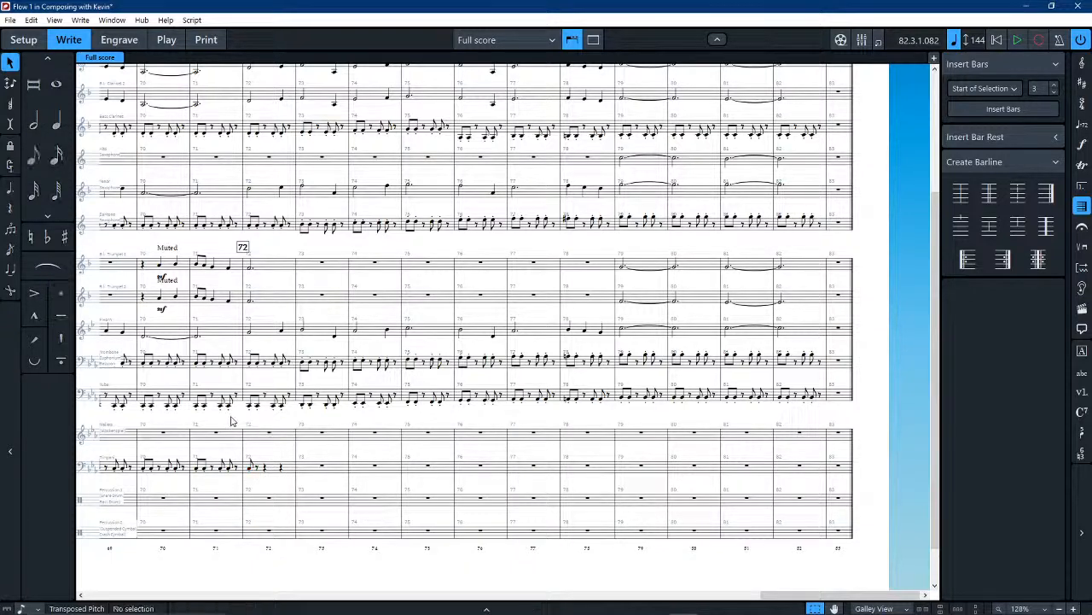
Step: Enter the eighth notes C5, D5 and E-flat5 at the start of the flute's bar 72
{"action": "scroll", "coordinate": [231, 421], "scroll_direction": "left", "scroll_amount": 1}
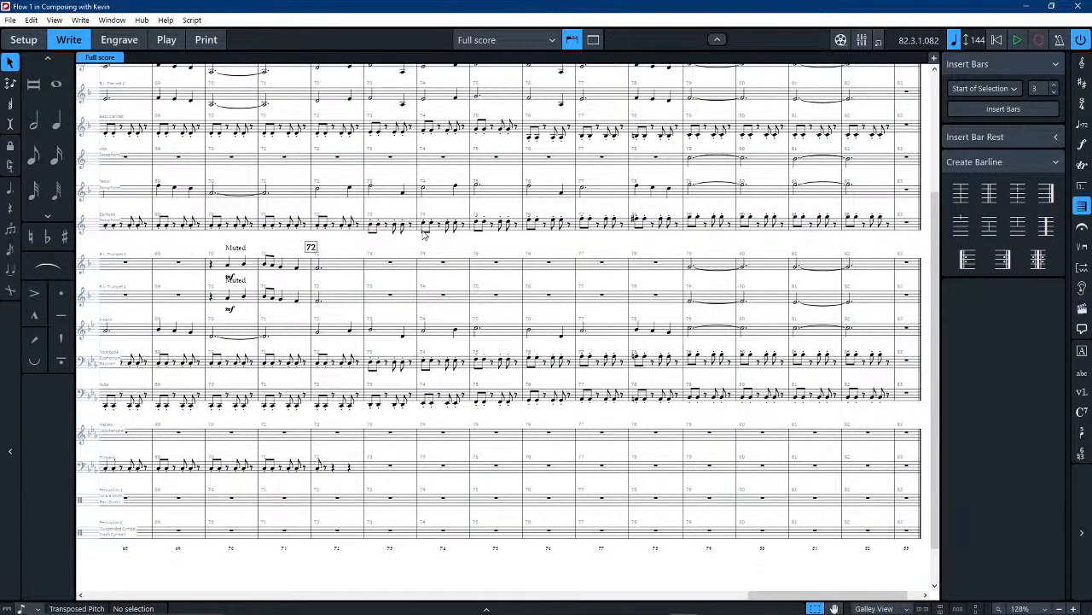
{"action": "scroll", "coordinate": [424, 235], "scroll_direction": "up", "scroll_amount": 2}
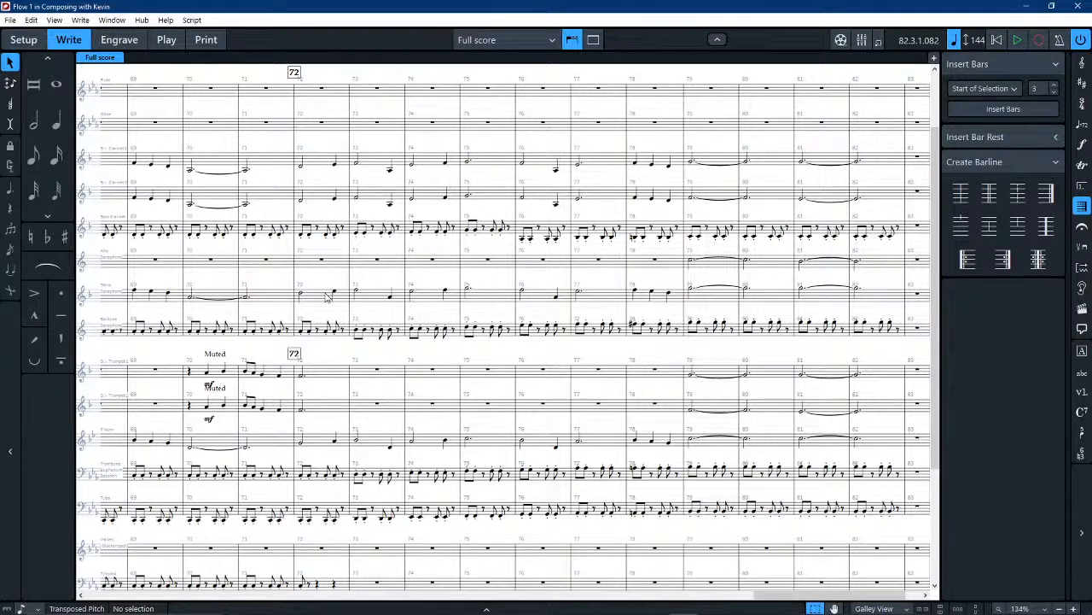
{"action": "scroll", "coordinate": [342, 274], "scroll_direction": "up", "scroll_amount": 2}
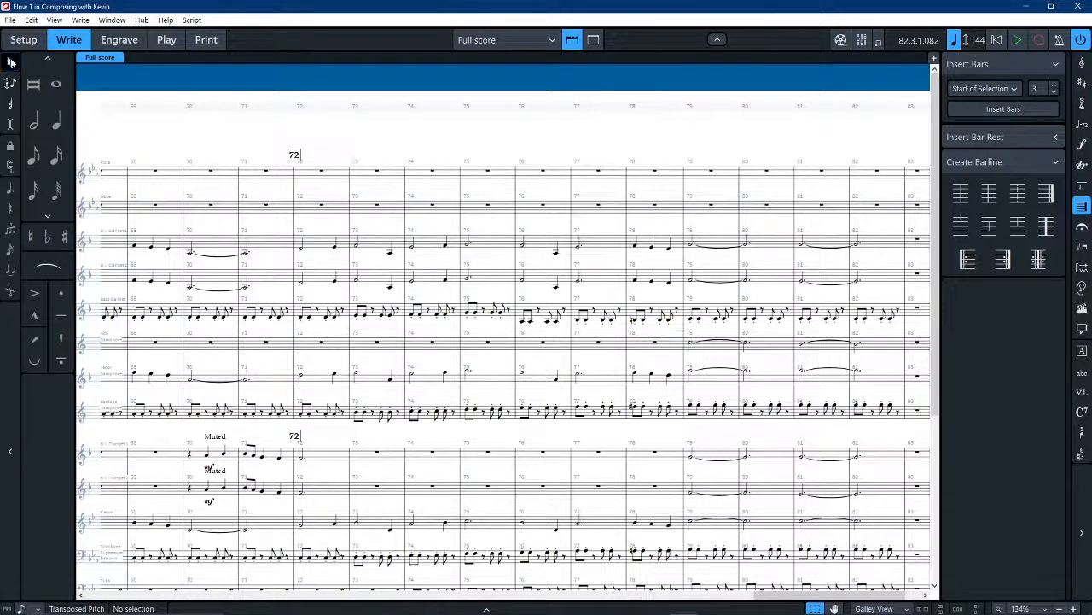
{"action": "left_click", "coordinate": [33, 153]}
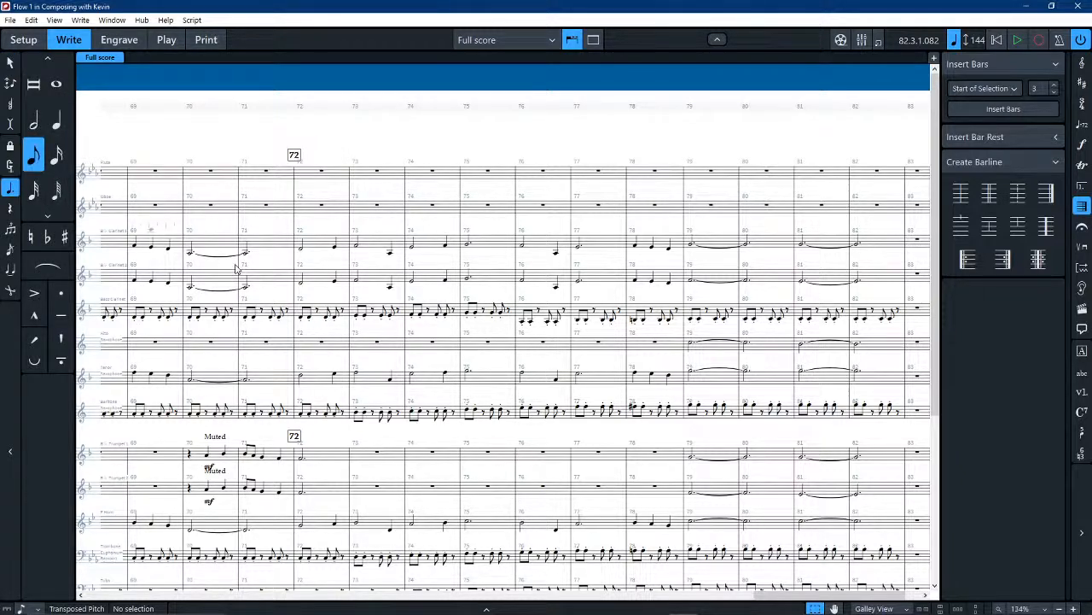
{"action": "left_click", "coordinate": [303, 175]}
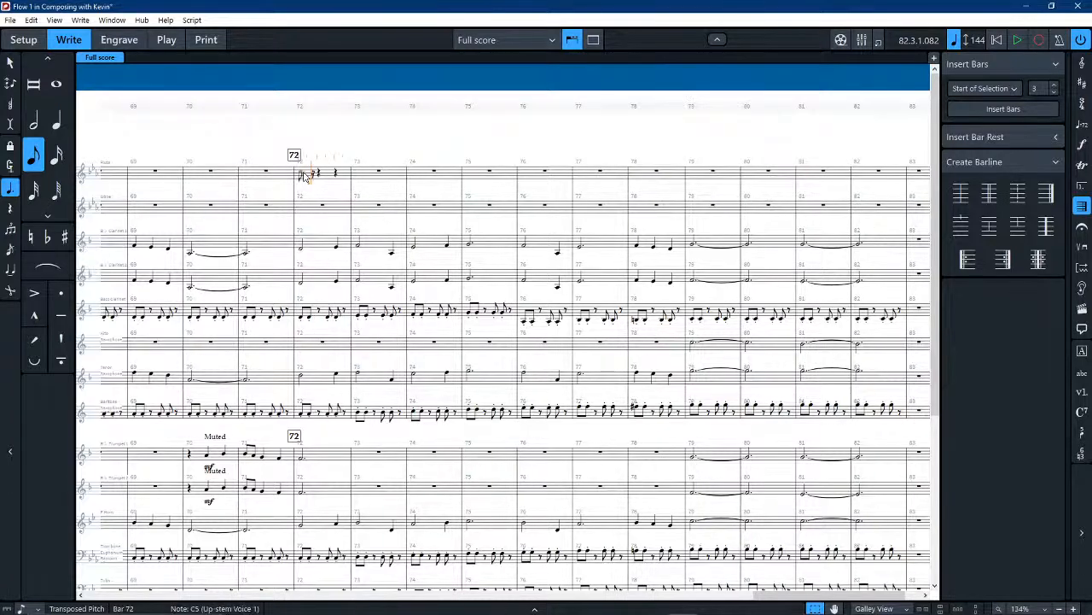
{"action": "key", "text": "ctrl+z"}
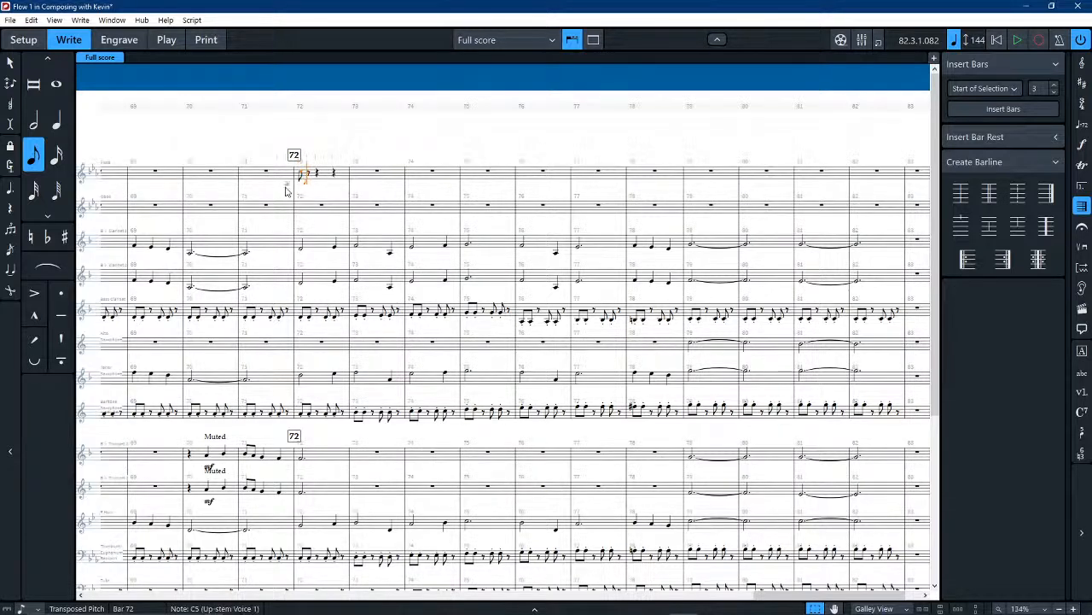
{"action": "key", "text": "d"}
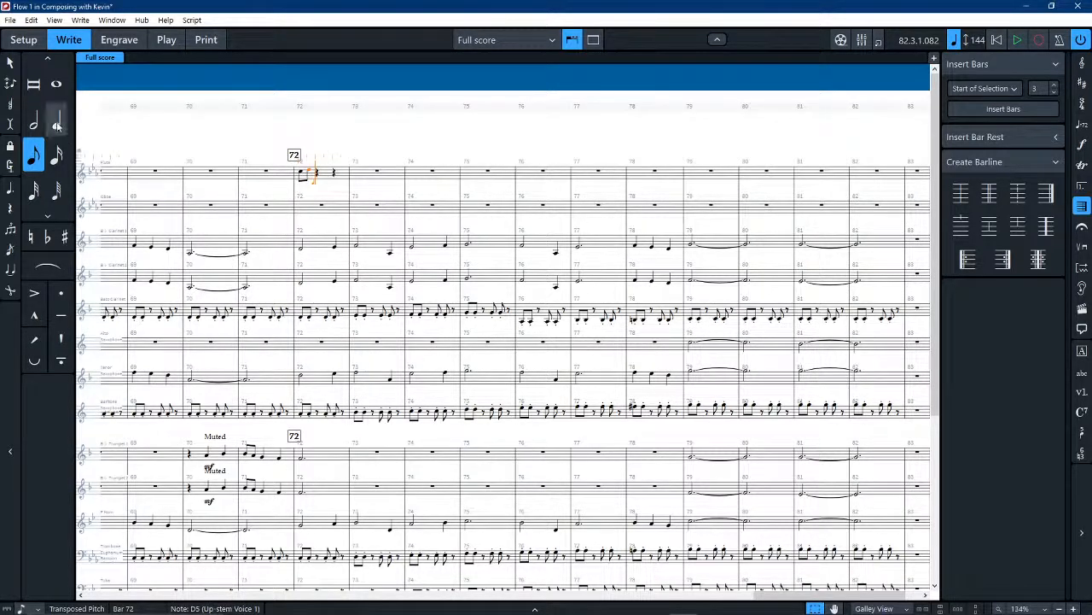
{"action": "key", "text": "e"}
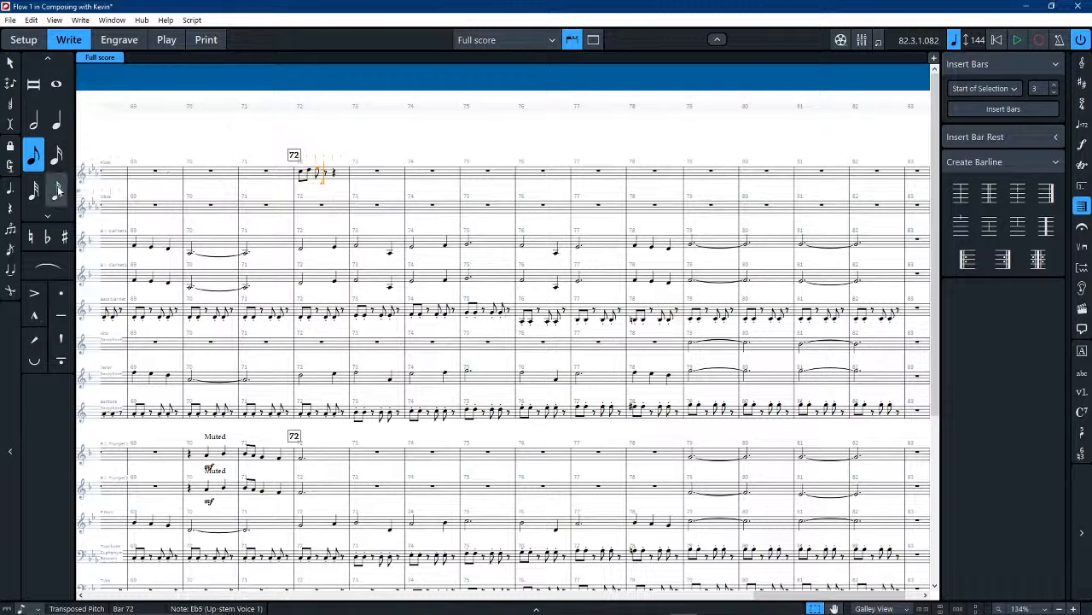
Step: Lengthen the flute's E-flat5 in bar 72 to a half note
{"action": "left_click", "coordinate": [9, 62]}
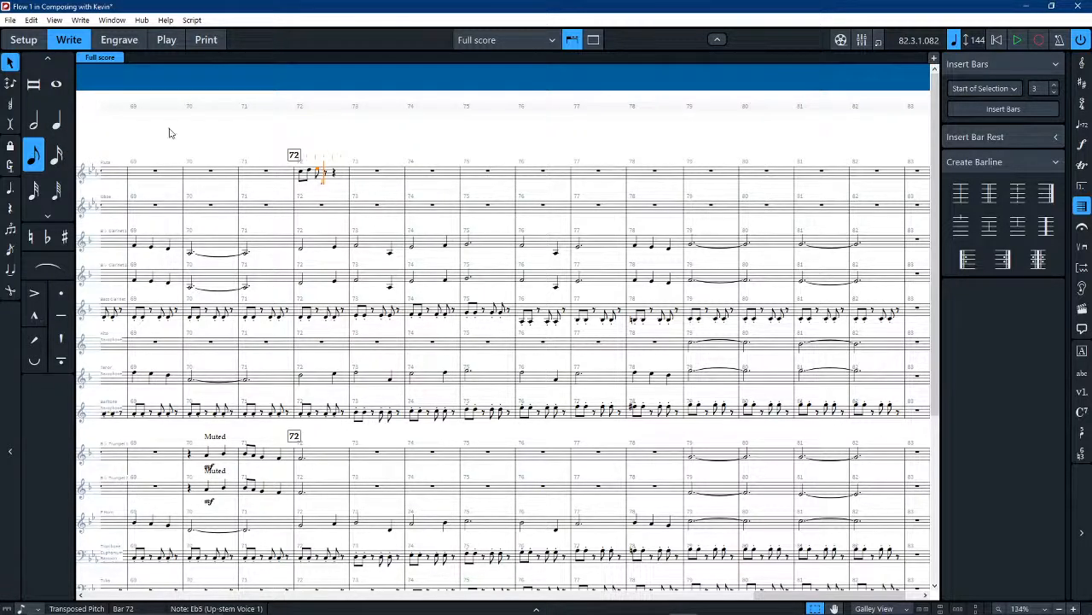
{"action": "left_click", "coordinate": [34, 124]}
{"action": "left_click", "coordinate": [193, 120]}
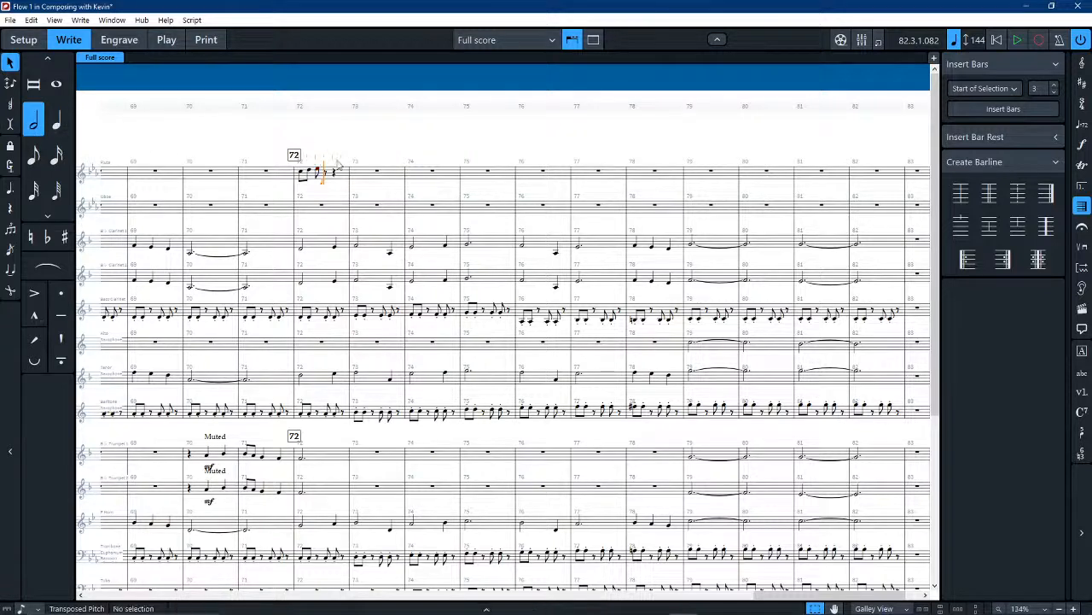
{"action": "left_click", "coordinate": [318, 173]}
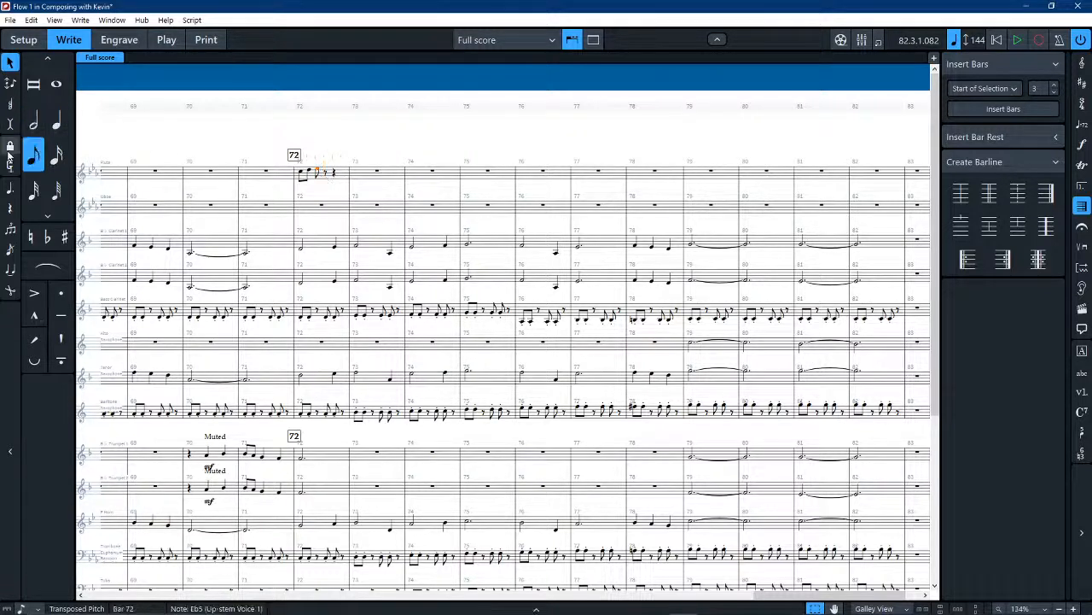
{"action": "left_click", "coordinate": [32, 124]}
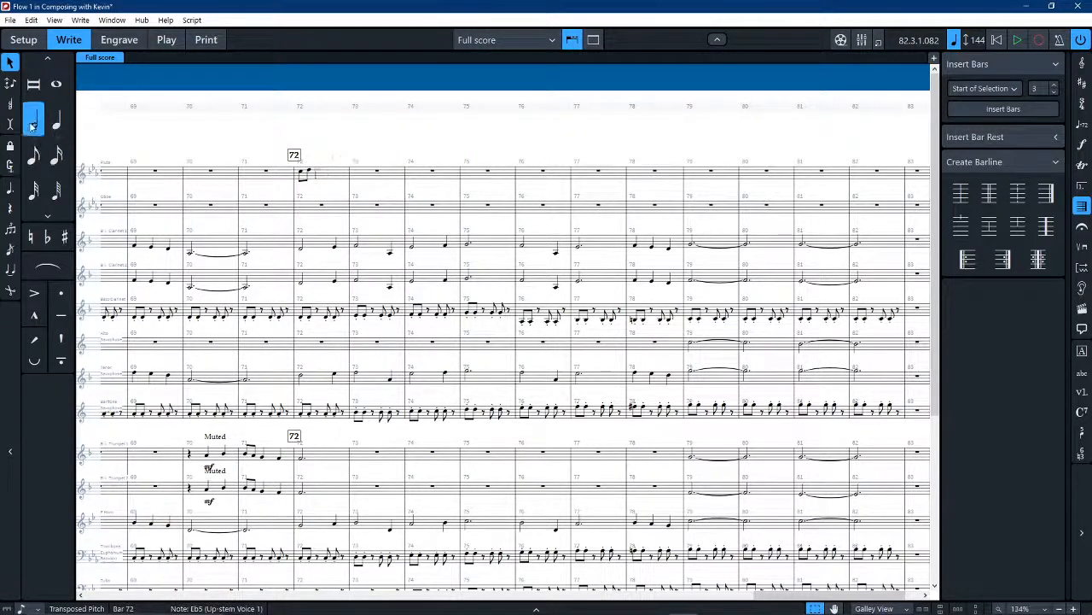
Step: Repeat the flute's bar 72 figure in every bar through bar 78, raising each repetition by one scale step
{"action": "left_click", "coordinate": [343, 172]}
{"action": "key", "text": "r"}
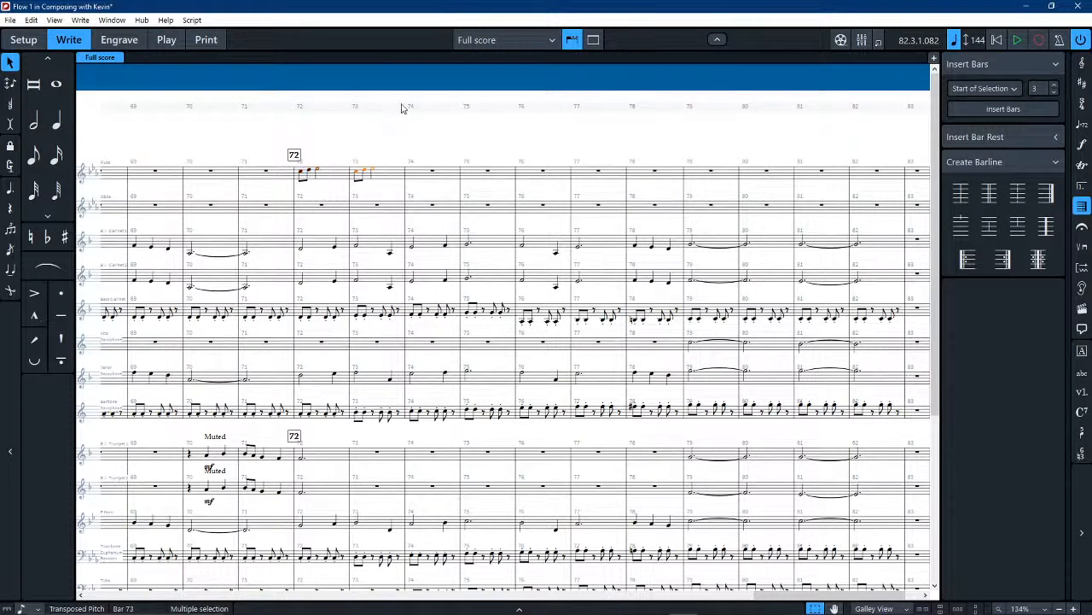
{"action": "key", "text": "r"}
{"action": "key", "text": "r"}
{"action": "key", "text": "r"}
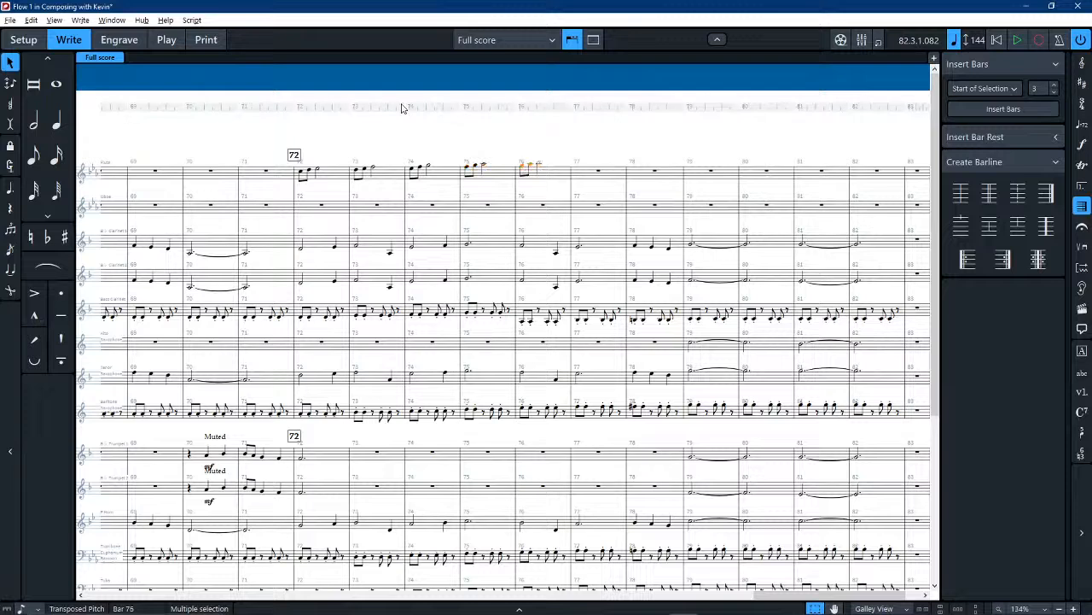
{"action": "key", "text": "r"}
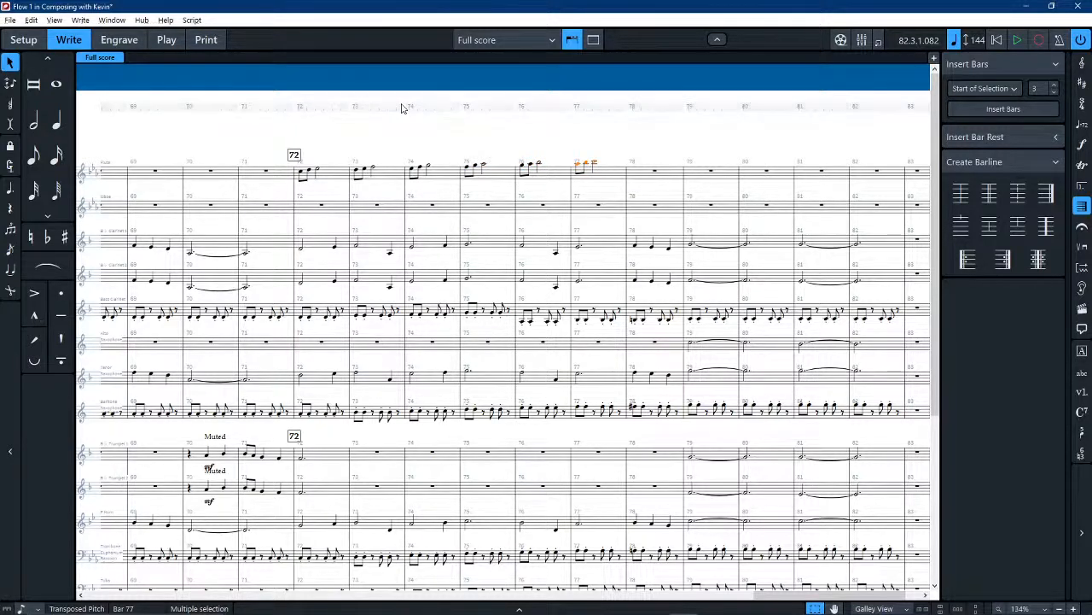
{"action": "key", "text": "r"}
{"action": "key", "text": "z"}
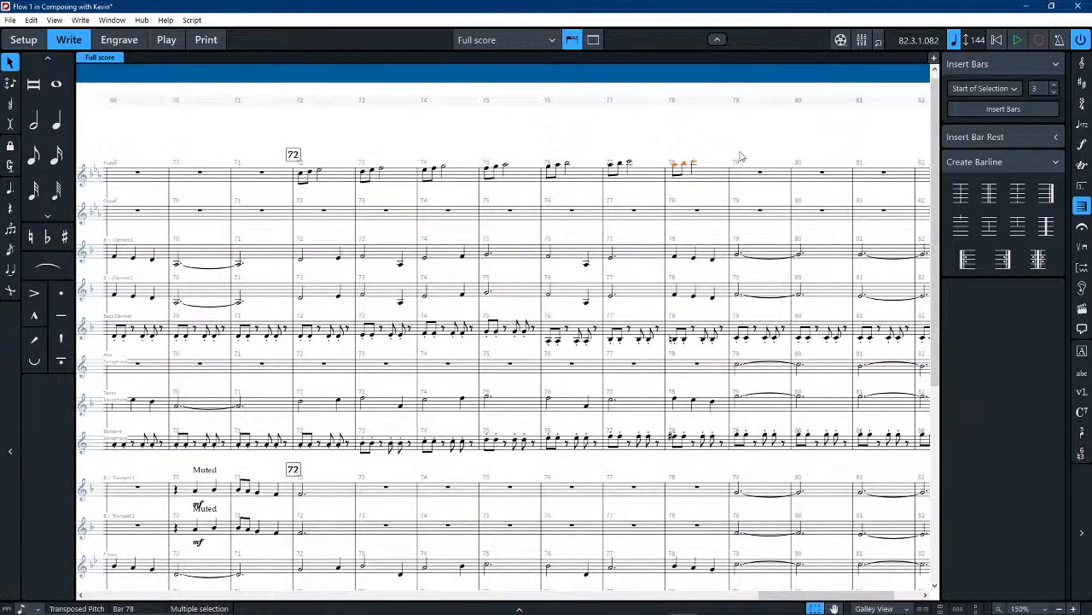
Step: Make the first note of the flute's bar 78 natural
{"action": "left_click", "coordinate": [675, 170]}
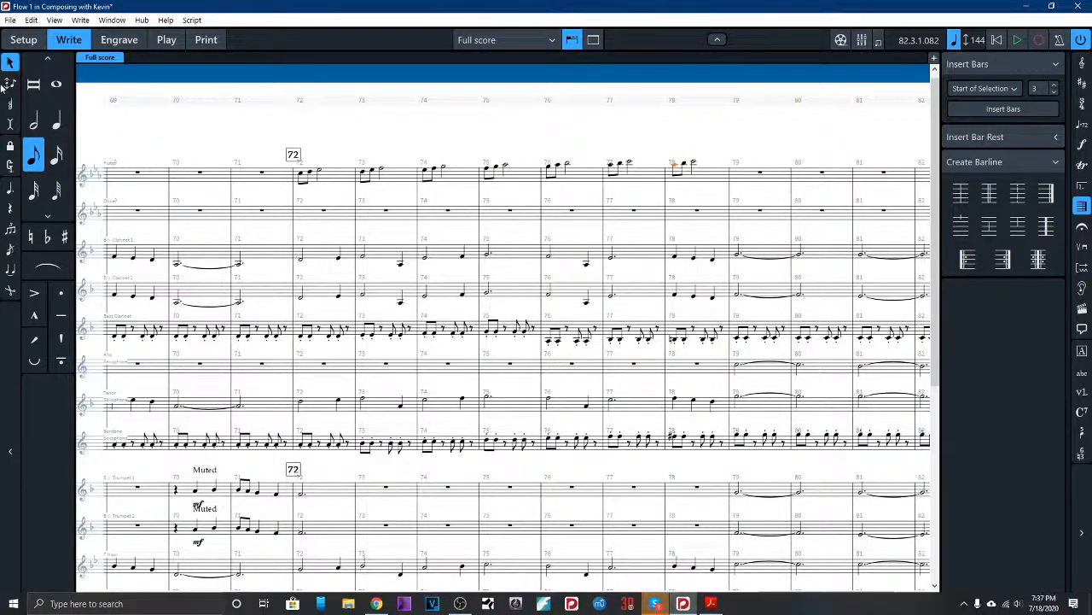
{"action": "left_click", "coordinate": [34, 241]}
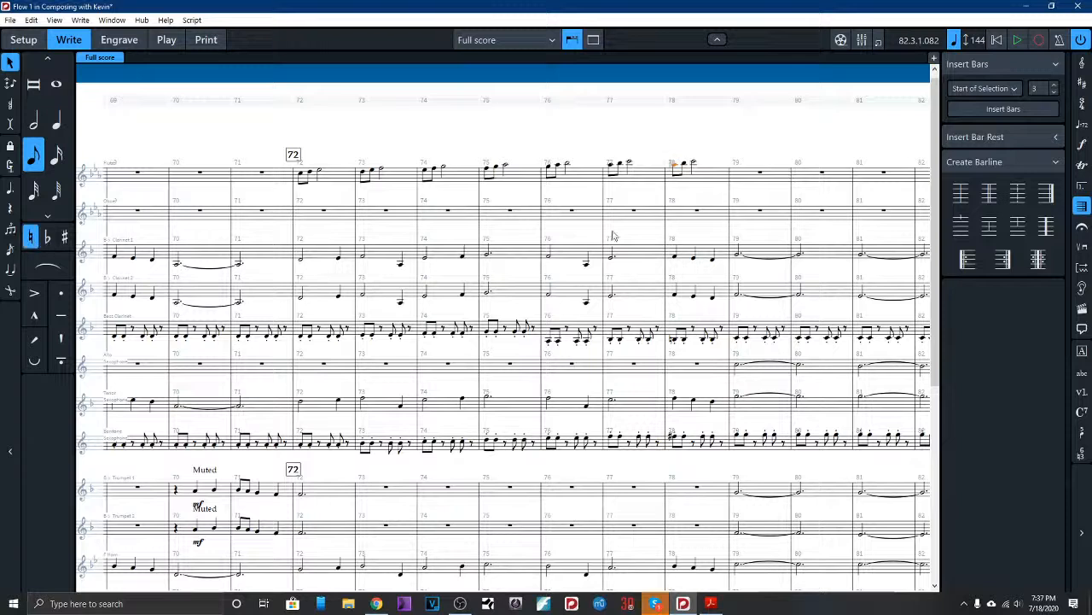
{"action": "left_click", "coordinate": [781, 130]}
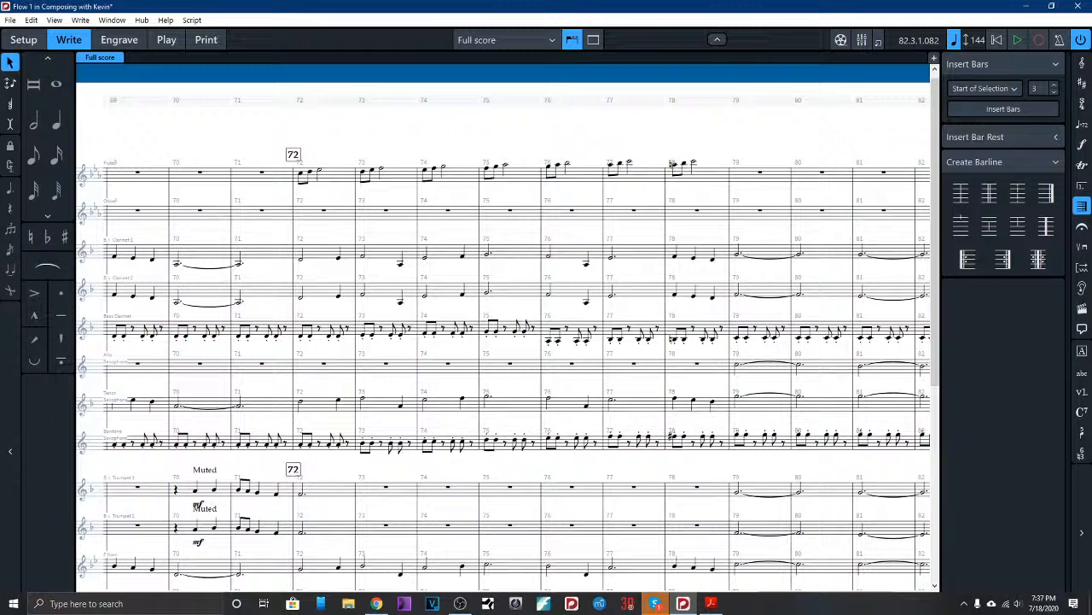
Step: Try to copy the flute's bar 78 figure to bar 79 and raise it one step
{"action": "left_click", "coordinate": [647, 181]}
{"action": "left_click", "coordinate": [720, 174]}
{"action": "scroll", "coordinate": [715, 164], "scroll_direction": "right", "scroll_amount": 3}
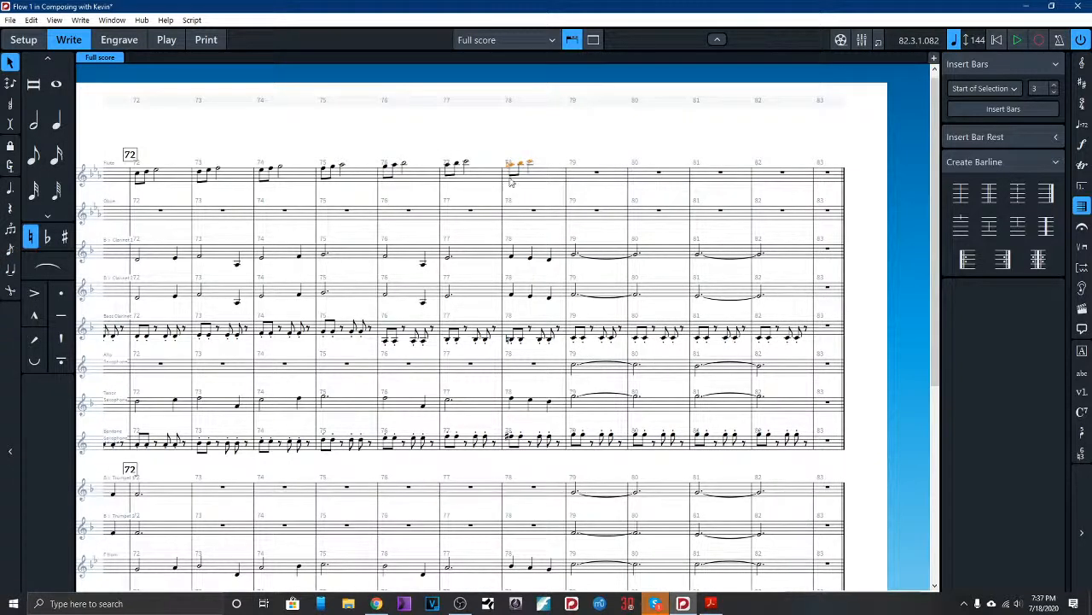
{"action": "left_click", "coordinate": [598, 183], "text": "alt"}
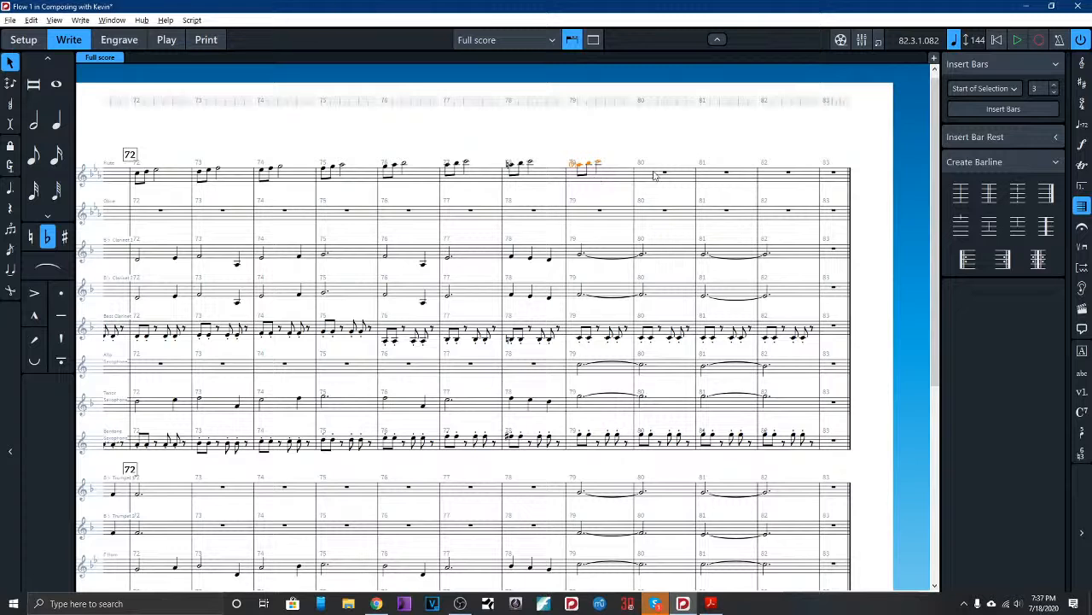
{"action": "key", "text": "alt+Up"}
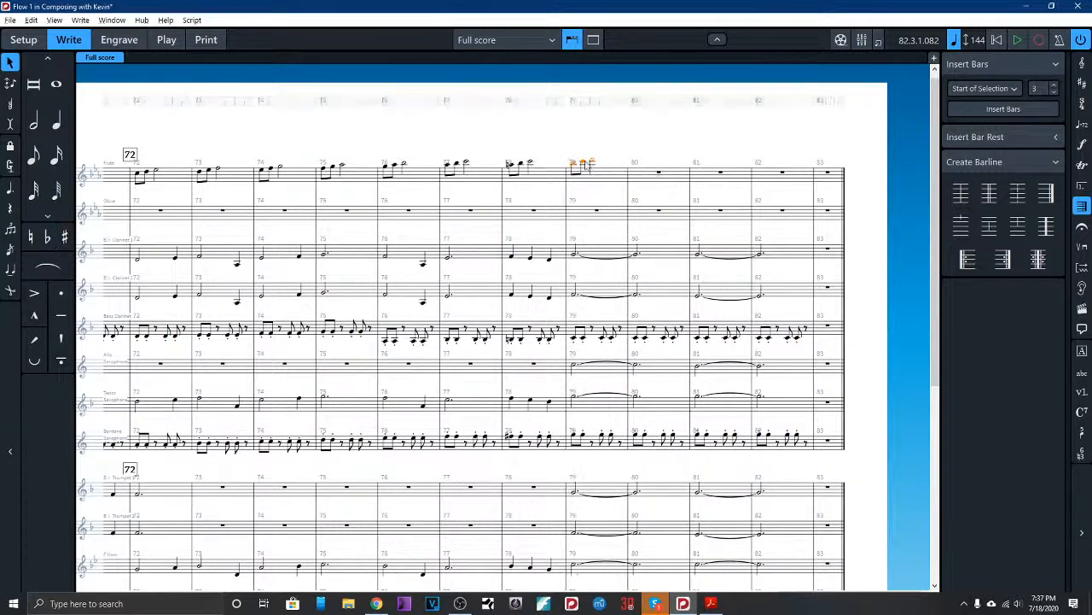
{"action": "key", "text": "5"}
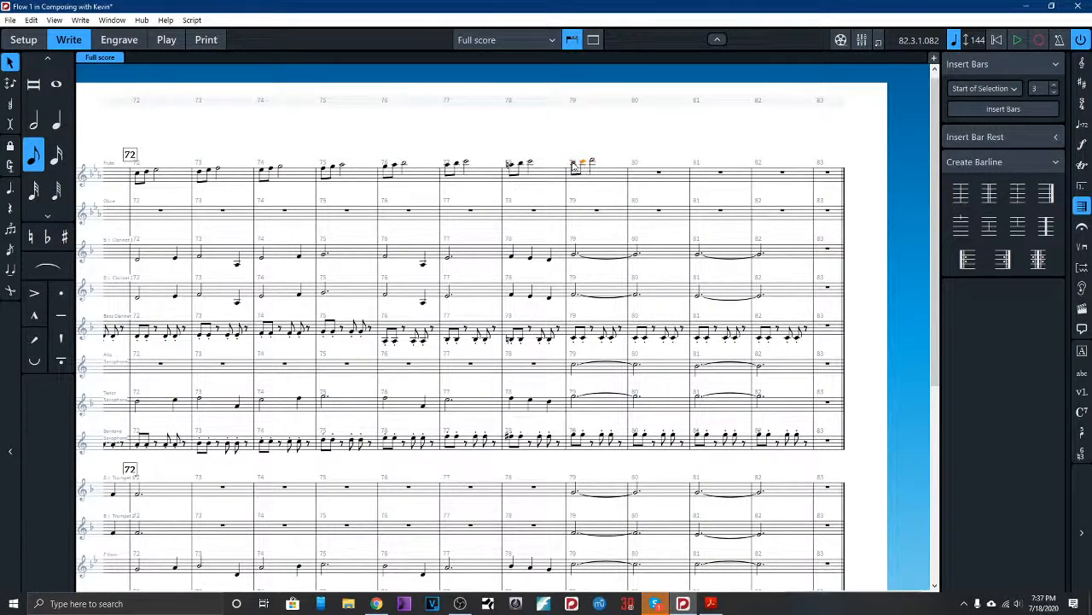
{"action": "left_click", "coordinate": [574, 164]}
{"action": "scroll", "coordinate": [572, 205], "scroll_direction": "left", "scroll_amount": 4}
{"action": "scroll", "coordinate": [575, 206], "scroll_direction": "right", "scroll_amount": 2}
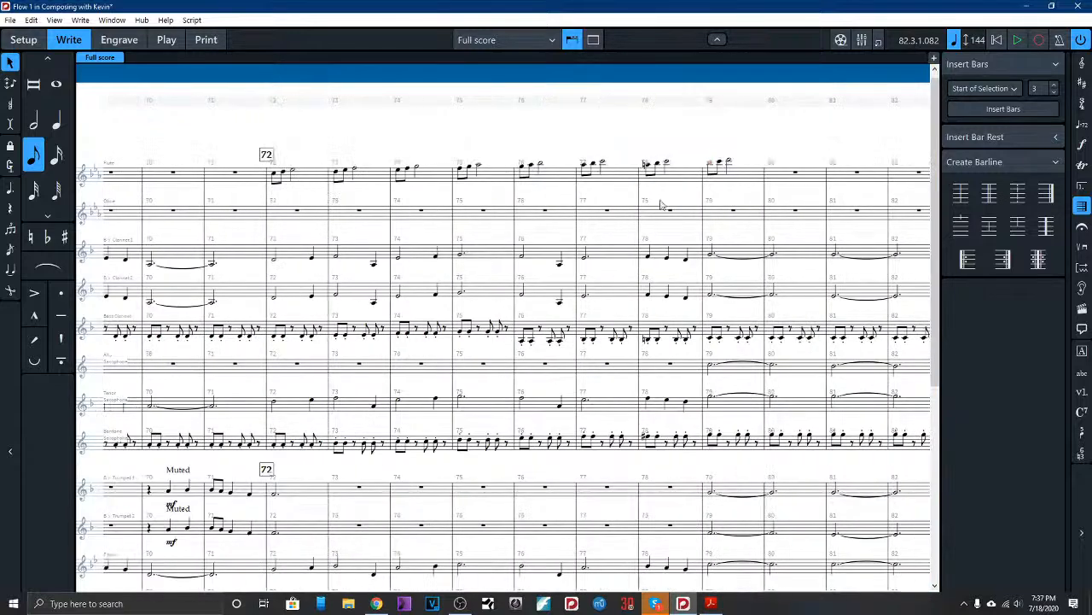
{"action": "key", "text": "7"}
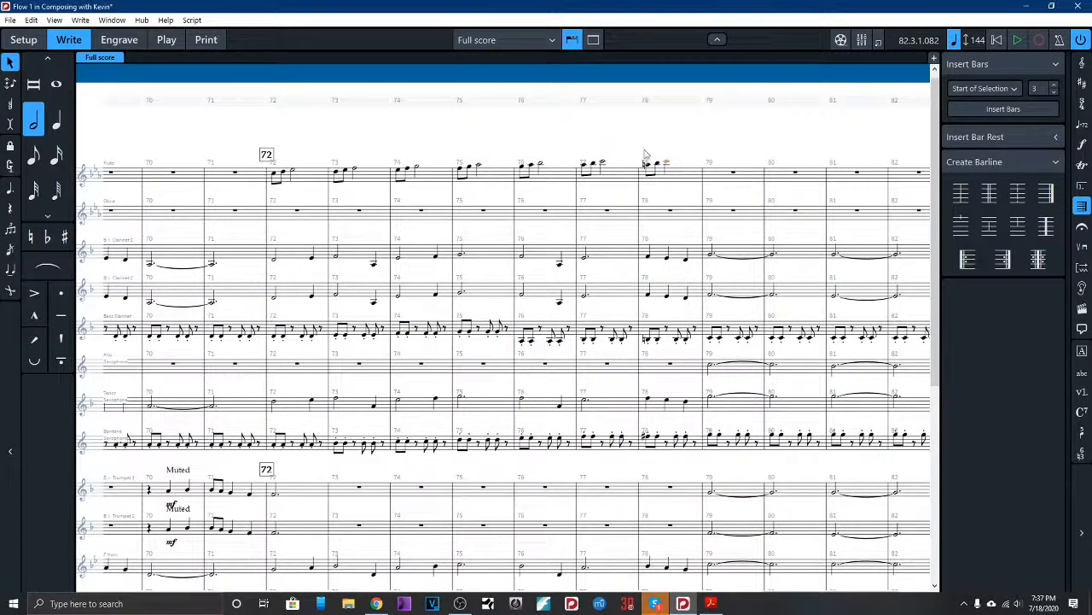
Step: Copy the flute's bars 72 to 78 to the oboe and lower only the oboe's copy by one octave
{"action": "left_click", "coordinate": [302, 173]}
{"action": "left_click", "coordinate": [685, 175], "text": "shift"}
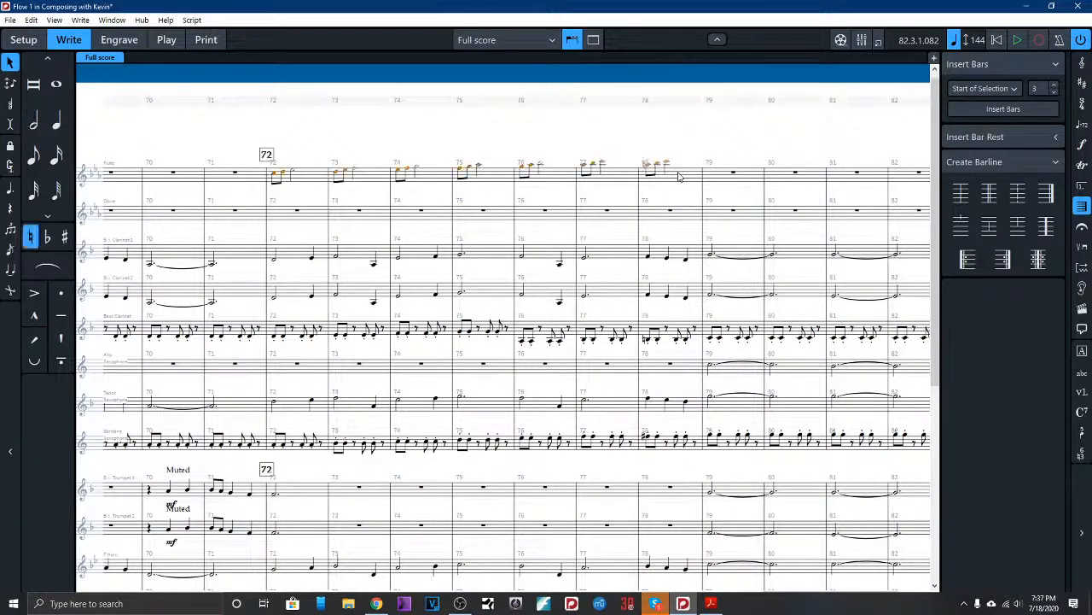
{"action": "left_click", "coordinate": [284, 215], "text": "alt"}
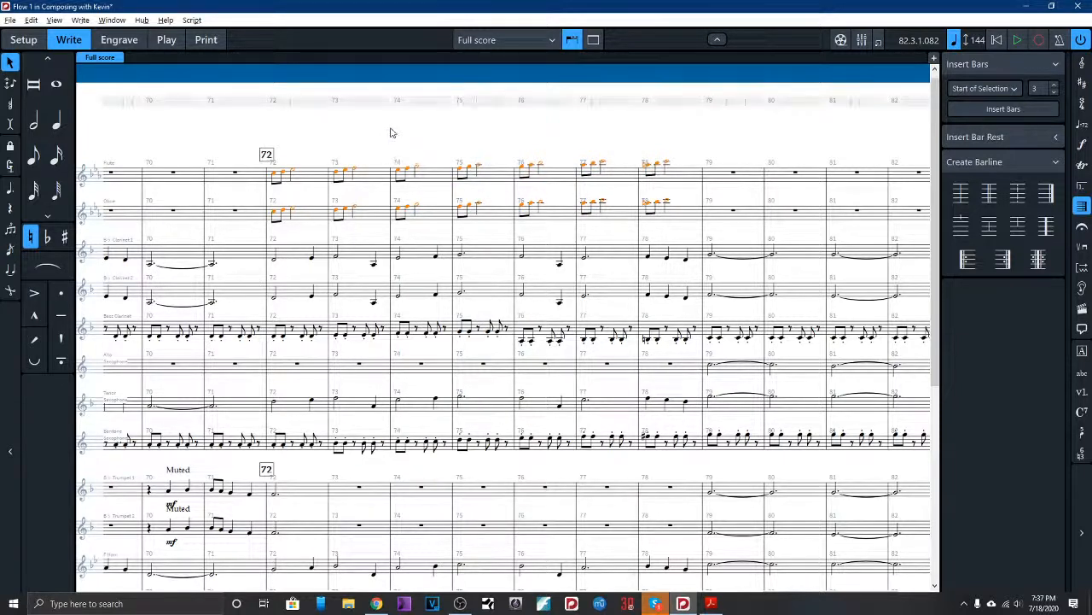
{"action": "key", "text": "ctrl+alt+Down"}
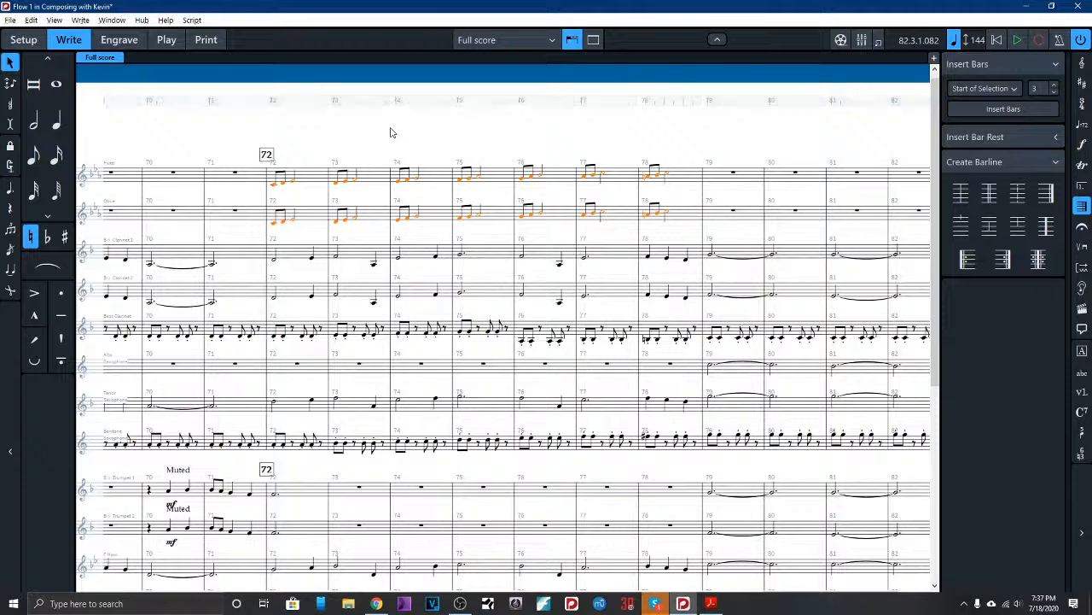
{"action": "key", "text": "ctrl+alt+Up"}
{"action": "key", "text": "Escape"}
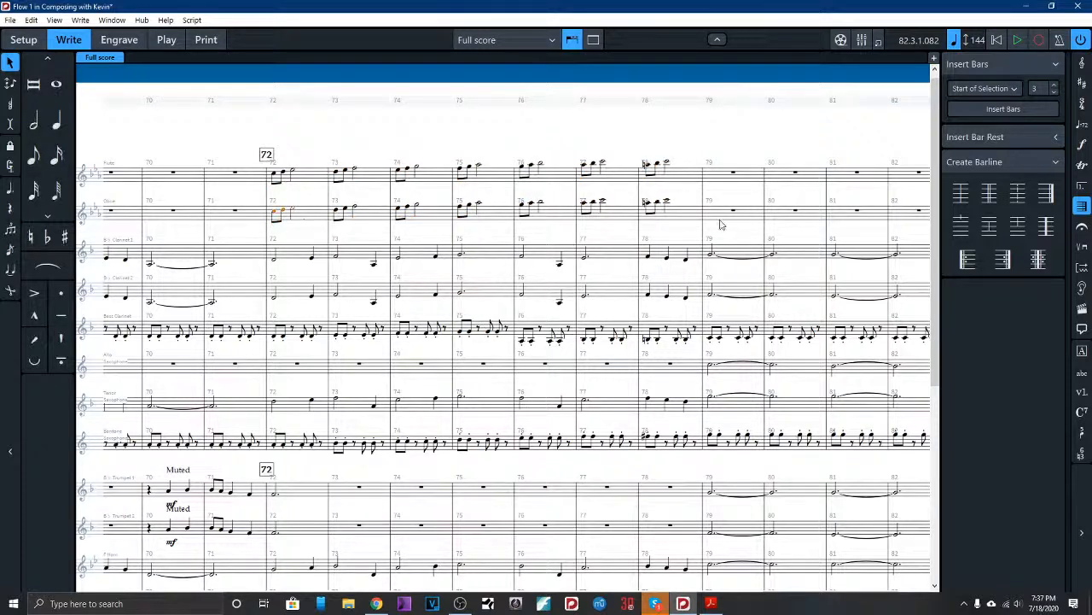
{"action": "left_click", "coordinate": [696, 203], "text": "shift"}
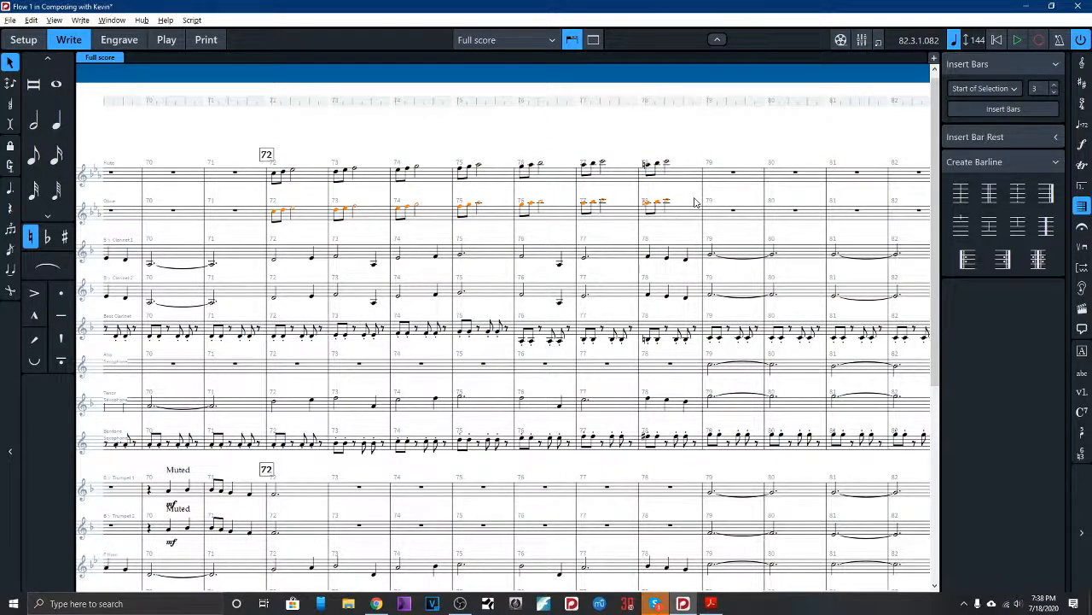
{"action": "key", "text": "ctrl+alt+Down"}
{"action": "key", "text": "Escape"}
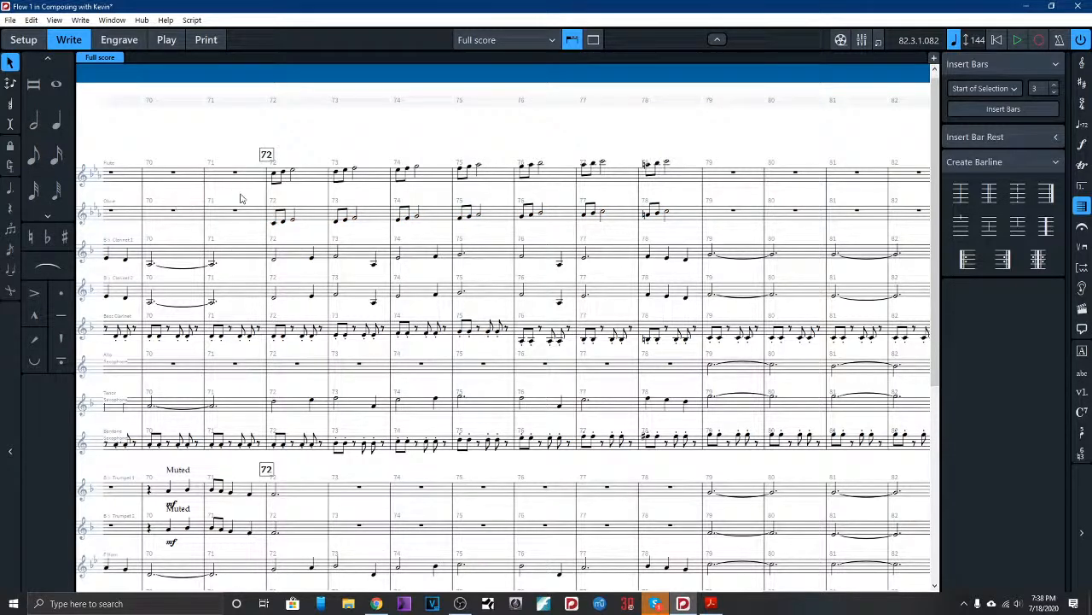
Step: Paste the flute's rising figure into the alto saxophone from bar 72 and lower it by one octave
{"action": "left_click", "coordinate": [288, 362]}
{"action": "key", "text": "ctrl+v"}
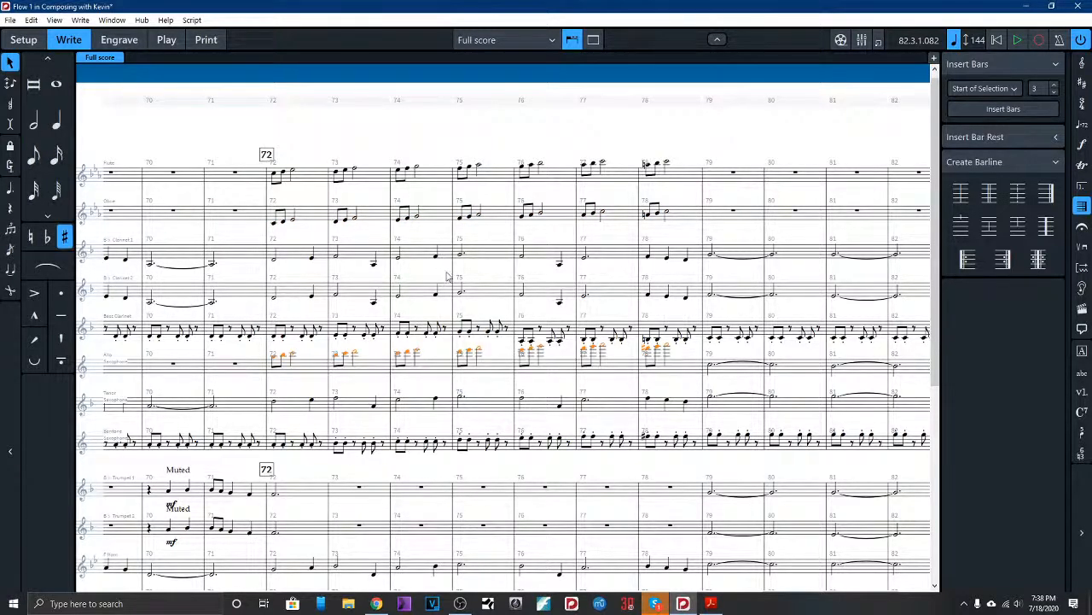
{"action": "key", "text": "ctrl+alt+Down"}
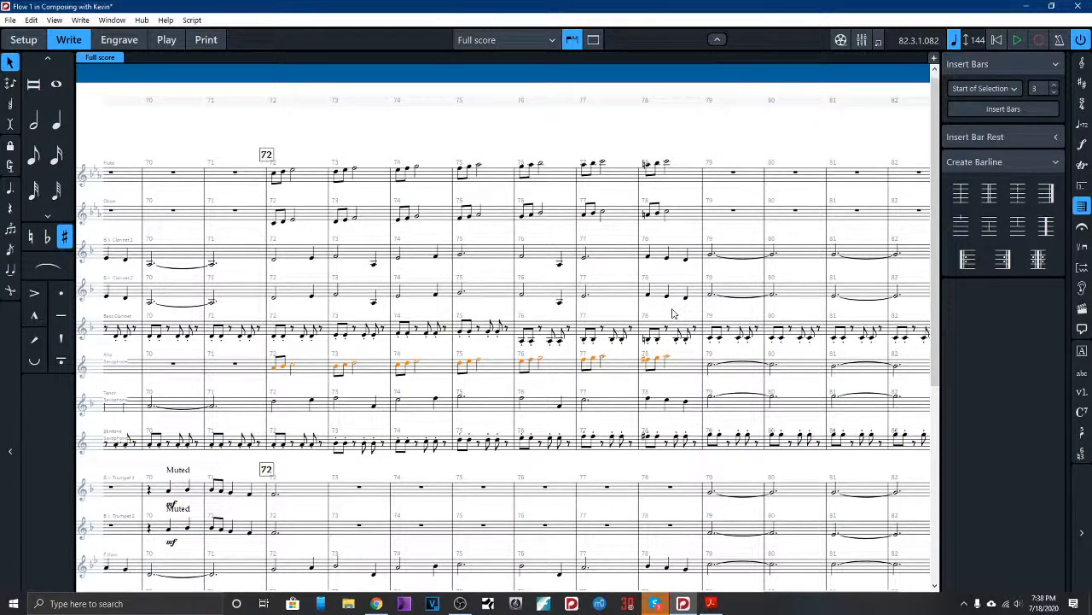
Step: In bar 72 of the flute, oboe and alto saxophone, add staccato to the eighth notes and accents to the half notes
{"action": "left_click", "coordinate": [277, 178]}
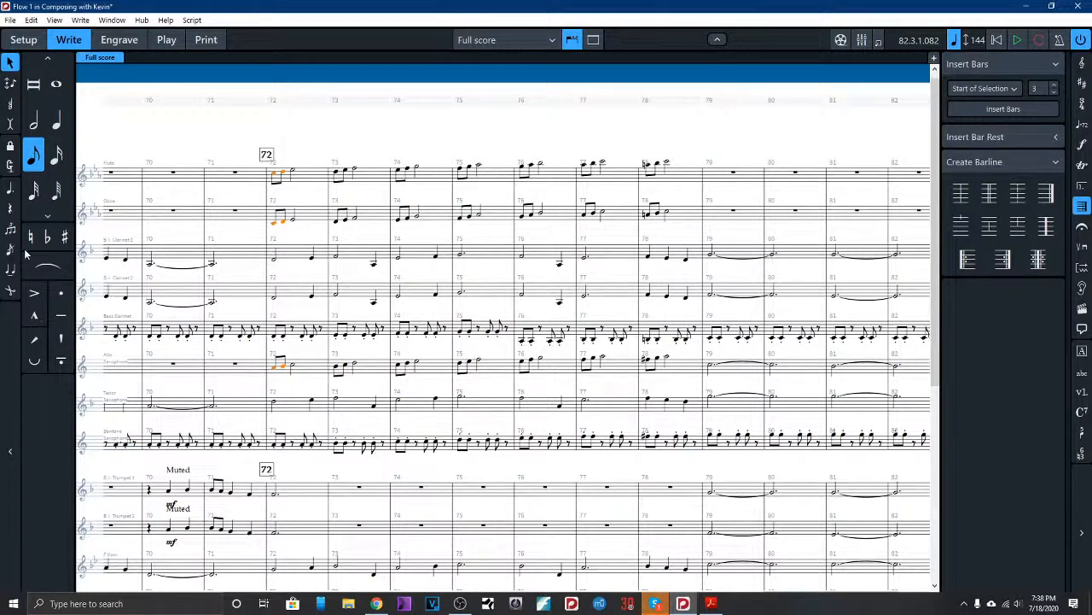
{"action": "left_click", "coordinate": [61, 294]}
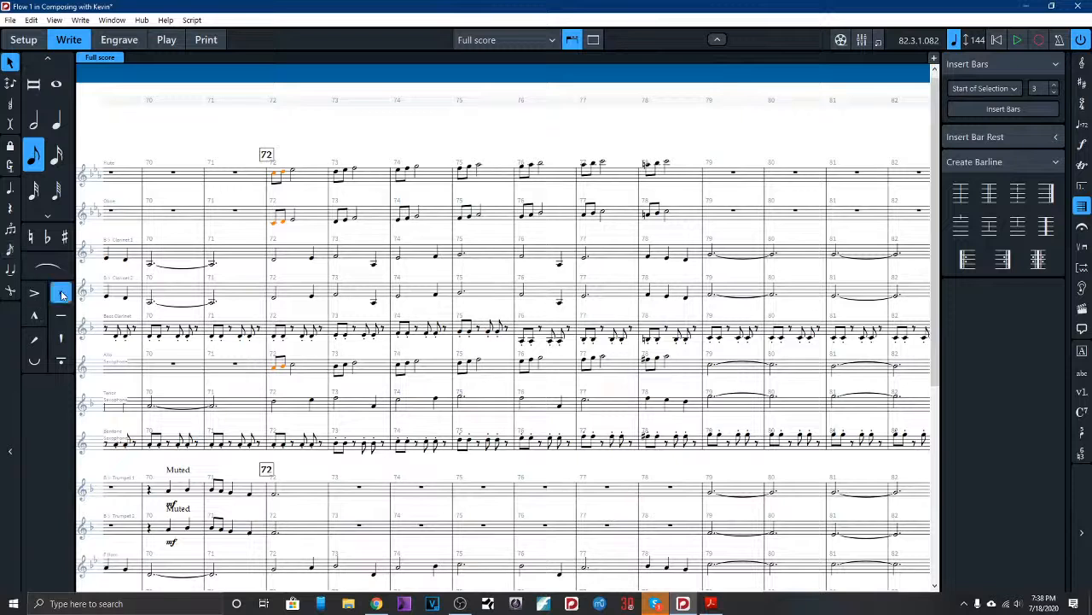
{"action": "left_click", "coordinate": [294, 170]}
{"action": "left_click", "coordinate": [293, 220], "text": "ctrl"}
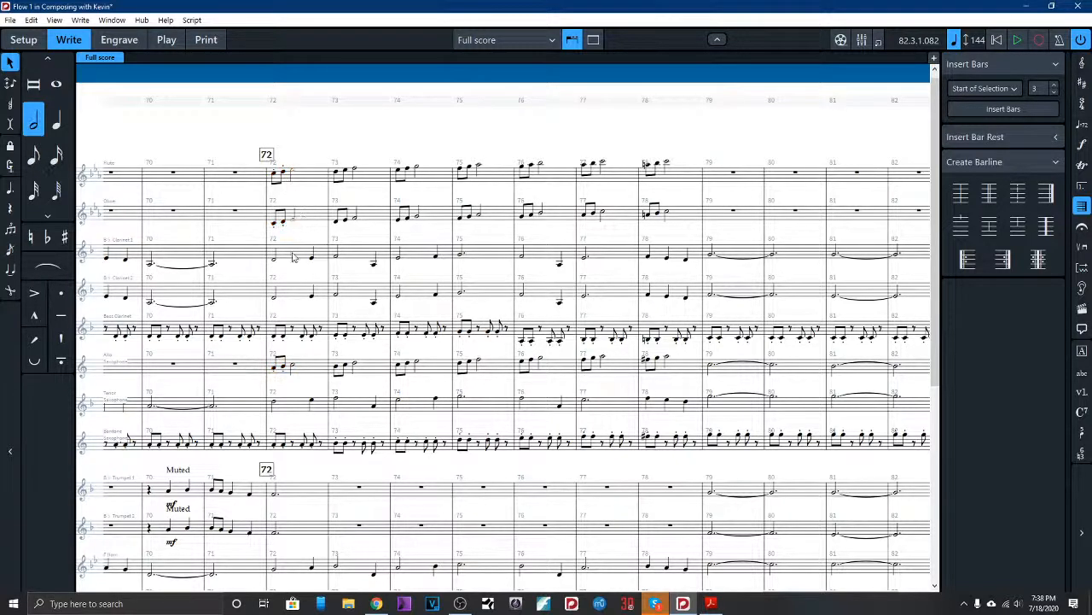
{"action": "left_click", "coordinate": [293, 368], "text": "ctrl"}
{"action": "left_click", "coordinate": [35, 292]}
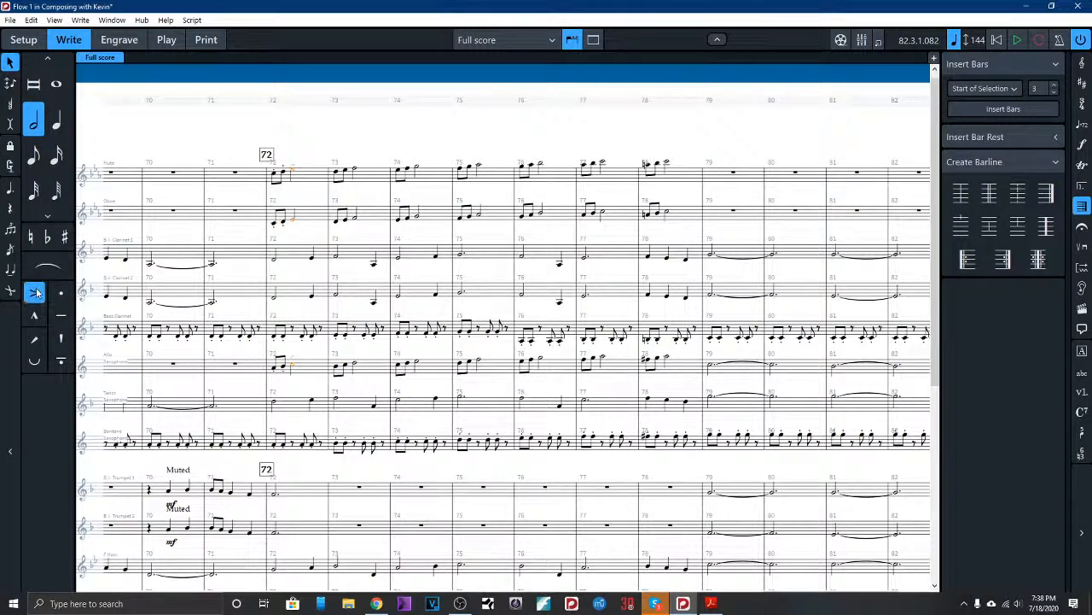
Step: Repeat the articulated bar 72 figure of flute, oboe and alto saxophone through bar 78, raising each repetition by one scale step
{"action": "left_click", "coordinate": [274, 174], "text": "shift"}
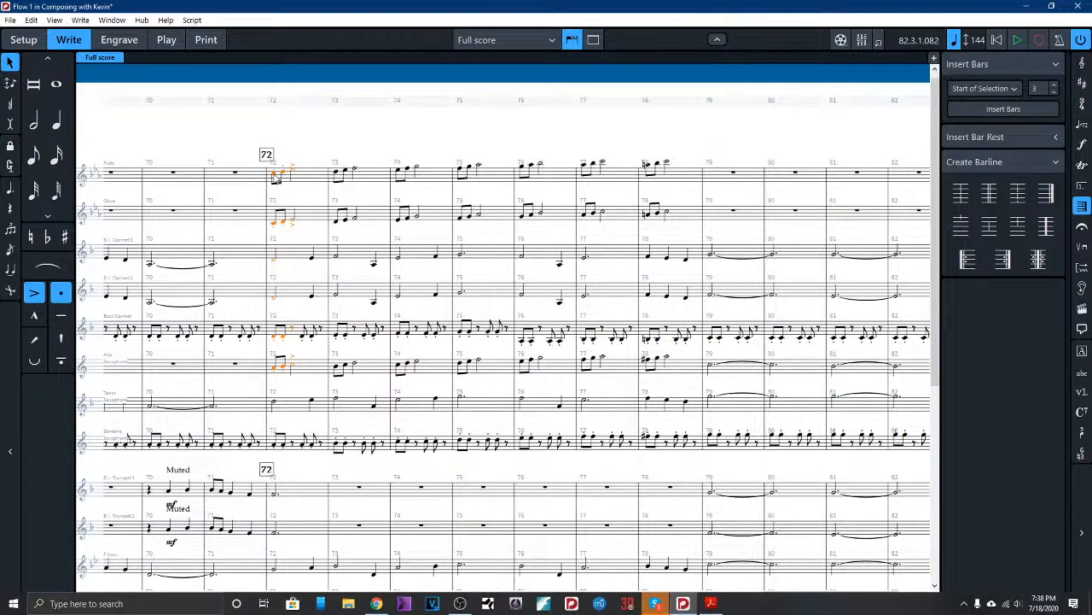
{"action": "left_click", "coordinate": [305, 360]}
{"action": "left_click", "coordinate": [307, 222], "text": "ctrl"}
{"action": "key", "text": "r"}
{"action": "key", "text": "r"}
{"action": "key", "text": "r"}
{"action": "key", "text": "r"}
{"action": "key", "text": "r"}
{"action": "scroll", "coordinate": [373, 170], "scroll_direction": "up", "scroll_amount": 1}
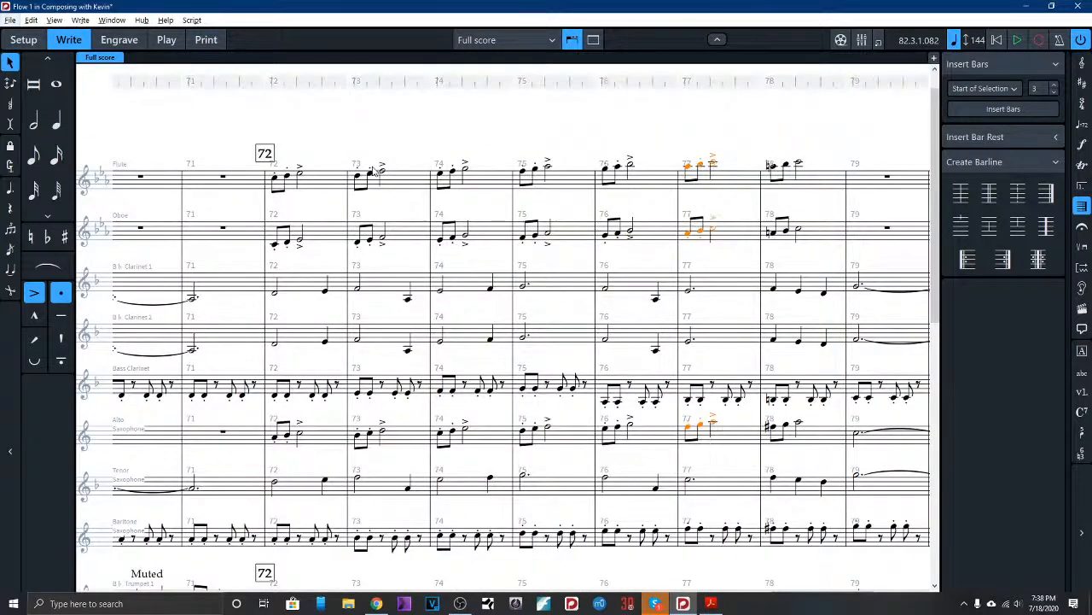
{"action": "key", "text": "r"}
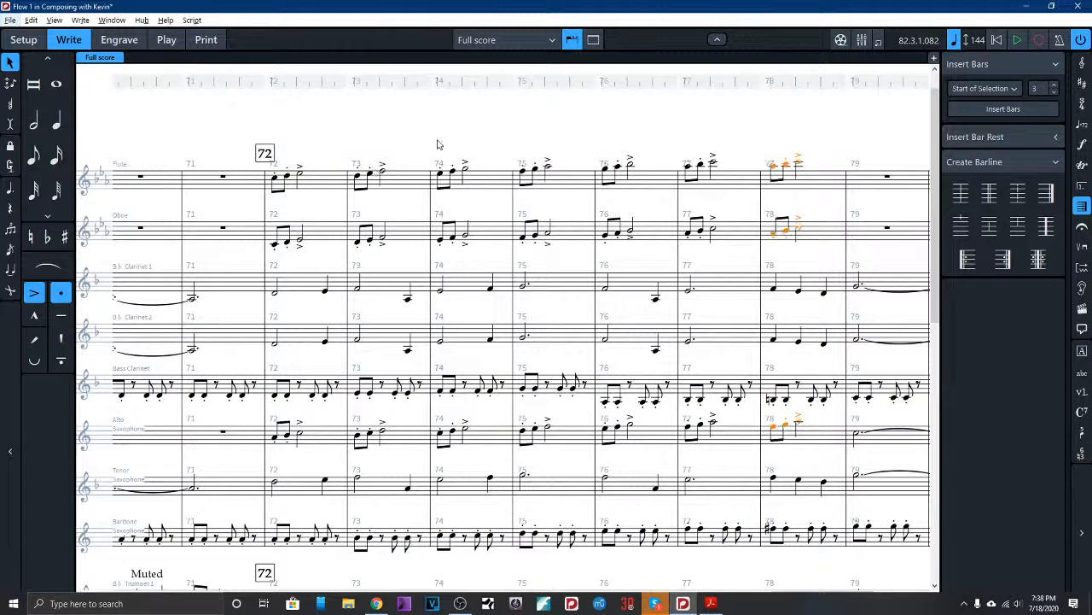
Step: Make the first note of bar 78 natural in the flute and oboe and sharp in the alto saxophone
{"action": "left_click", "coordinate": [774, 166]}
{"action": "left_click", "coordinate": [773, 232], "text": "ctrl"}
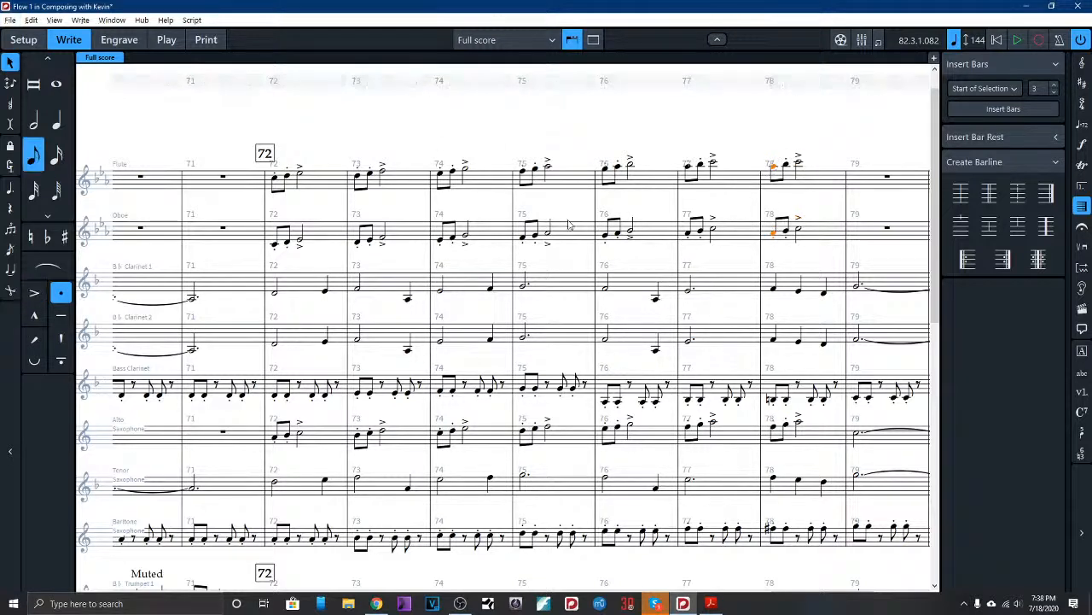
{"action": "left_click", "coordinate": [31, 236]}
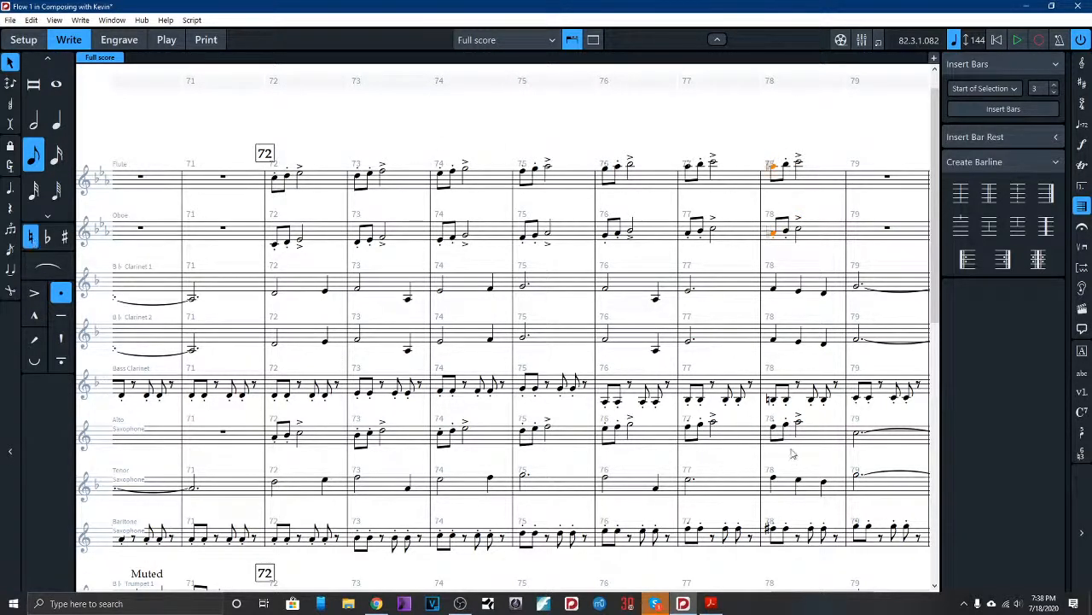
{"action": "left_click", "coordinate": [775, 429]}
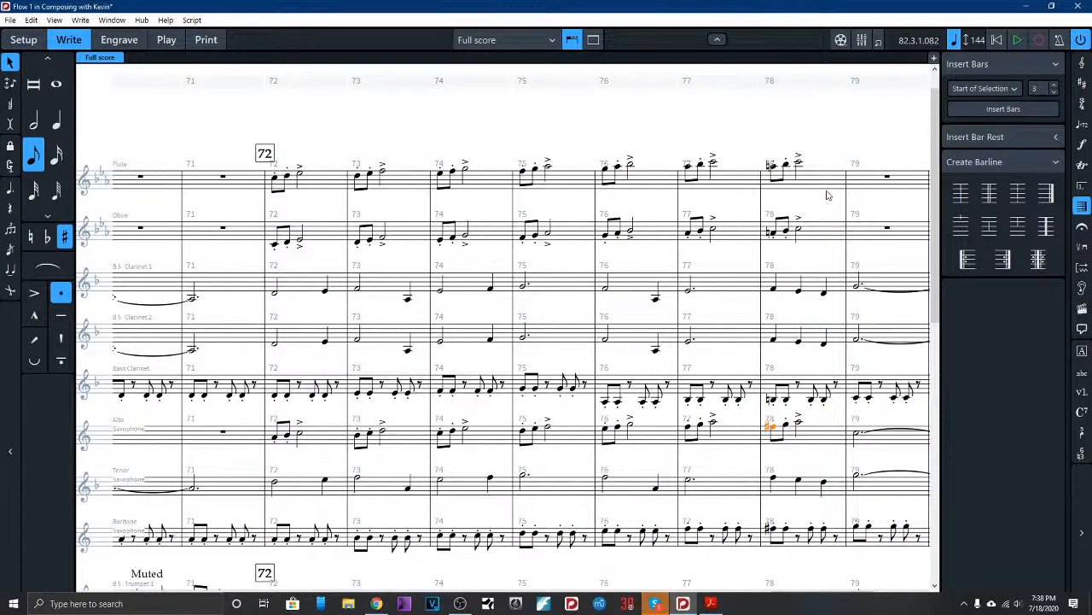
Step: Copy the flute's bars 72 to 78 to the glockenspiel staff and raise the pasted notes by one octave
{"action": "left_click", "coordinate": [772, 166]}
{"action": "left_click", "coordinate": [332, 177]}
{"action": "scroll", "coordinate": [335, 205], "scroll_direction": "down", "scroll_amount": 10}
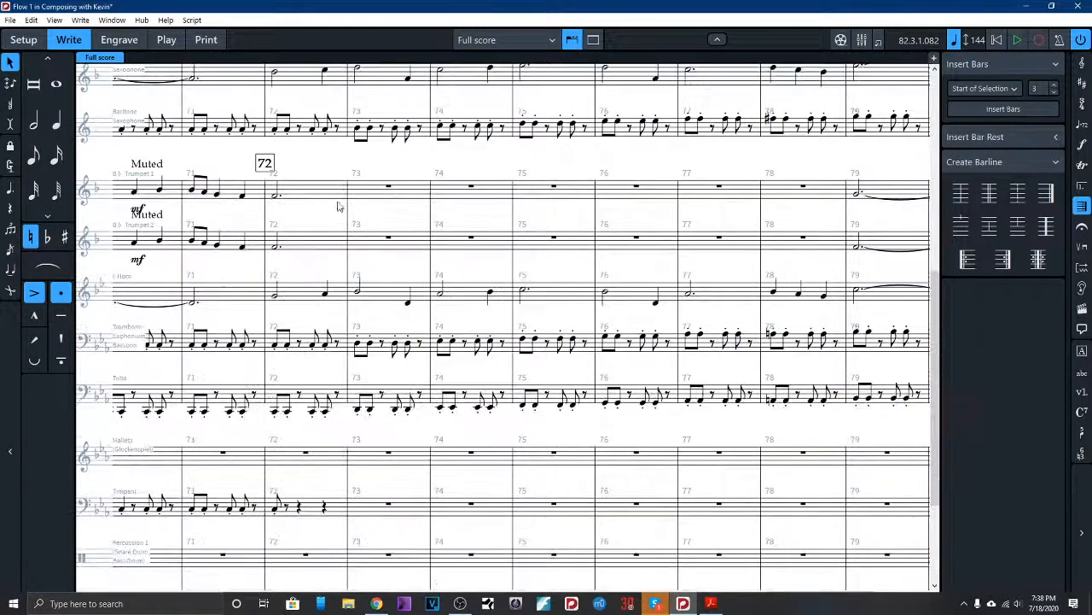
{"action": "key", "text": "ctrl+v"}
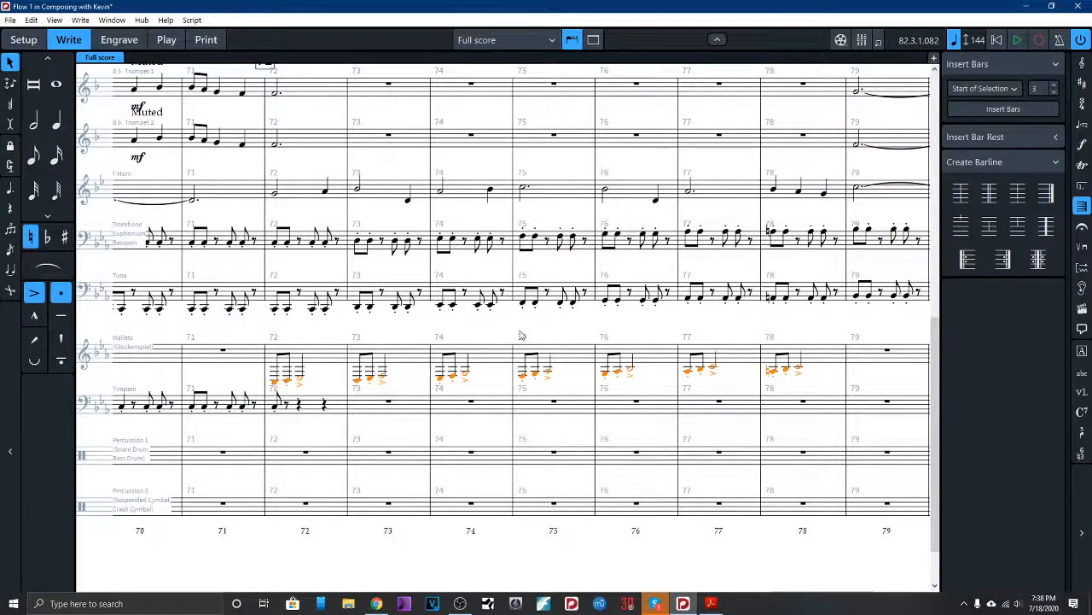
{"action": "key", "text": "ctrl+alt+Up"}
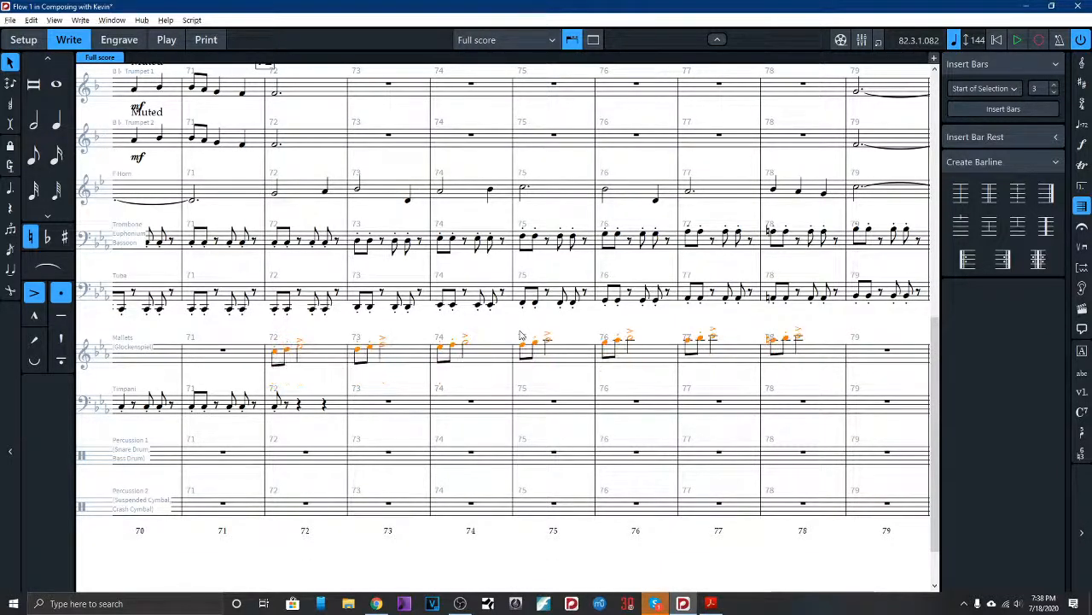
{"action": "key", "text": "ctrl+alt+Down"}
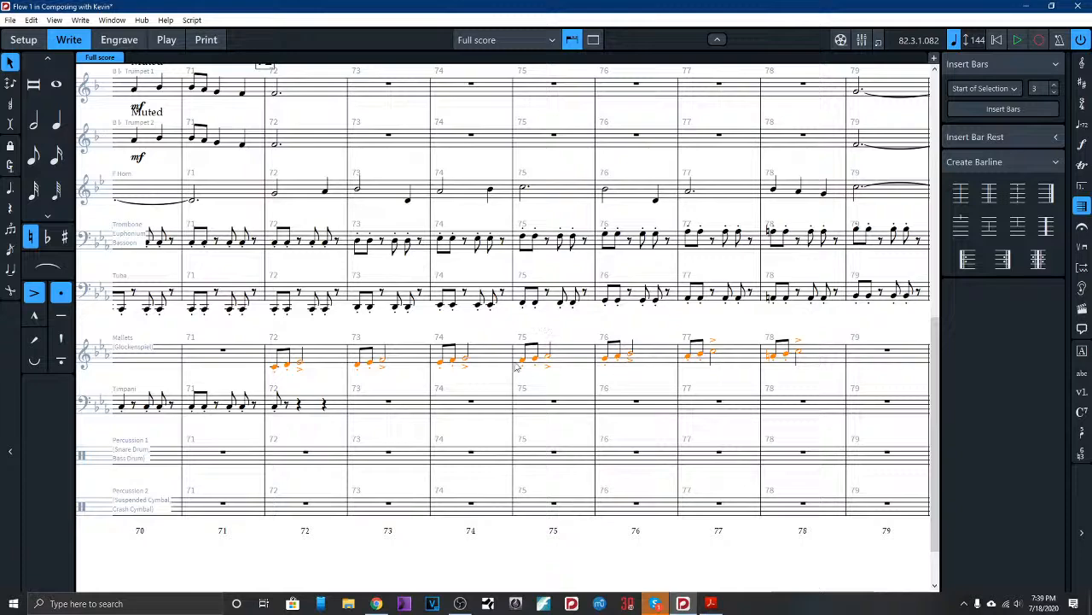
{"action": "key", "text": "Escape"}
{"action": "scroll", "coordinate": [507, 331], "scroll_direction": "down", "scroll_amount": 2}
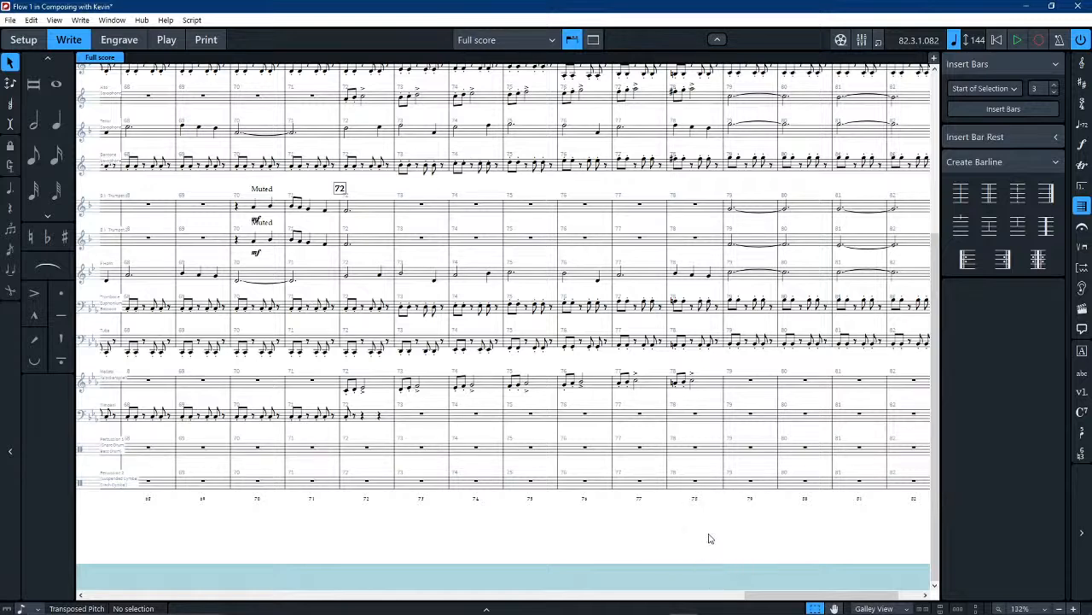
Step: Play back the score from beat 2 of bar 61
{"action": "key", "text": "space"}
{"action": "key", "text": "space"}
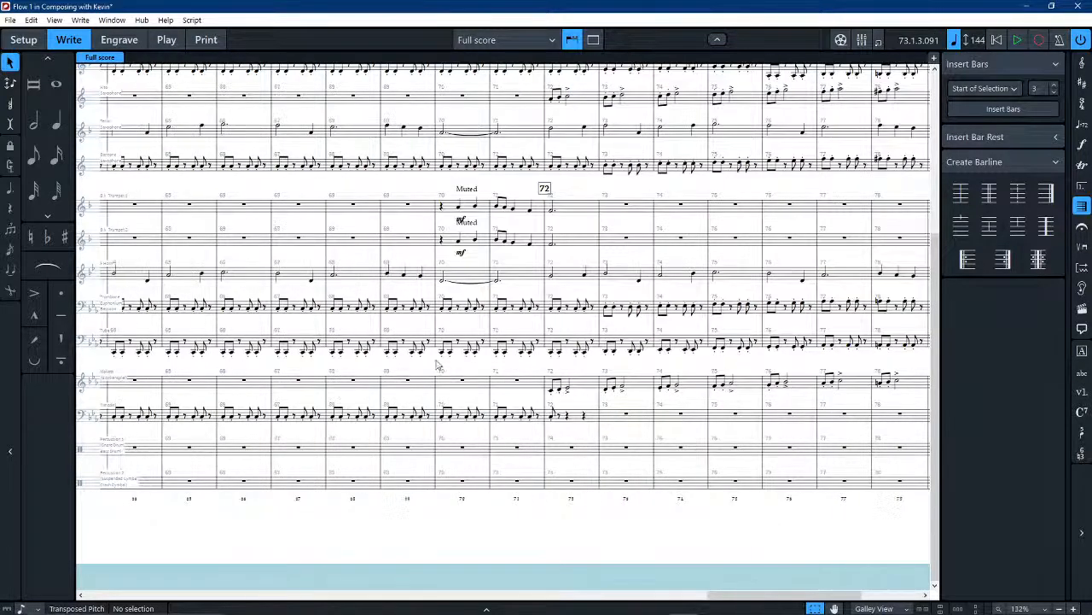
{"action": "scroll", "coordinate": [399, 384], "scroll_direction": "left", "scroll_amount": 7}
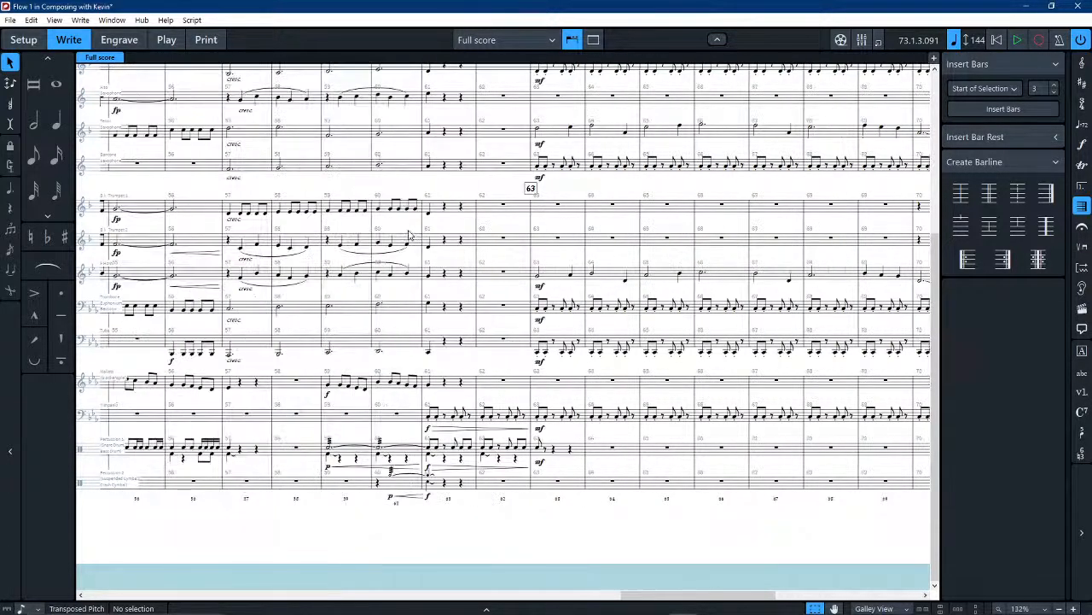
{"action": "left_click", "coordinate": [445, 211]}
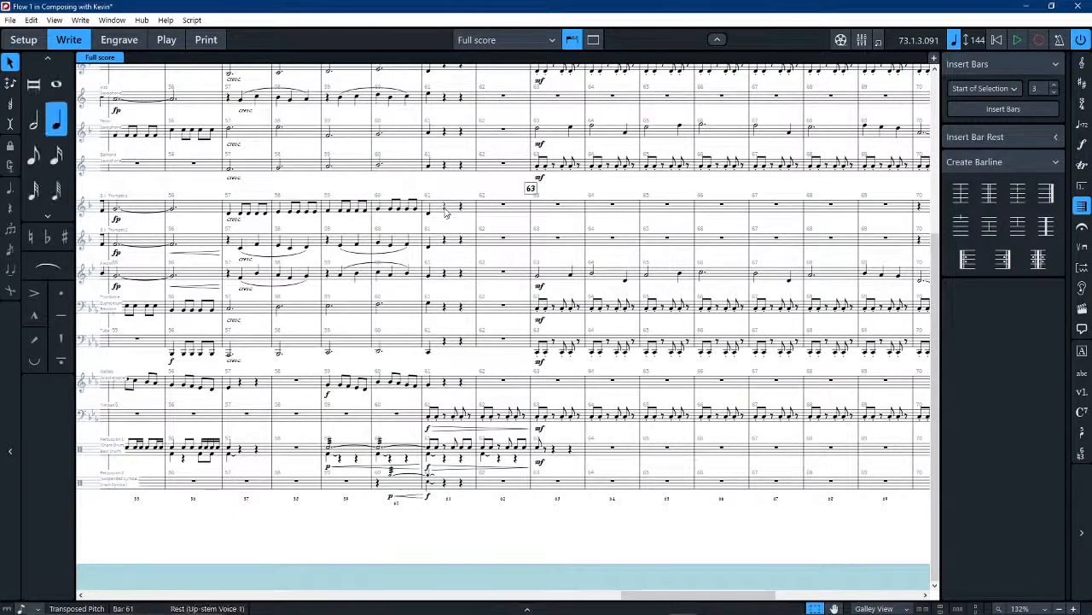
{"action": "key", "text": "p"}
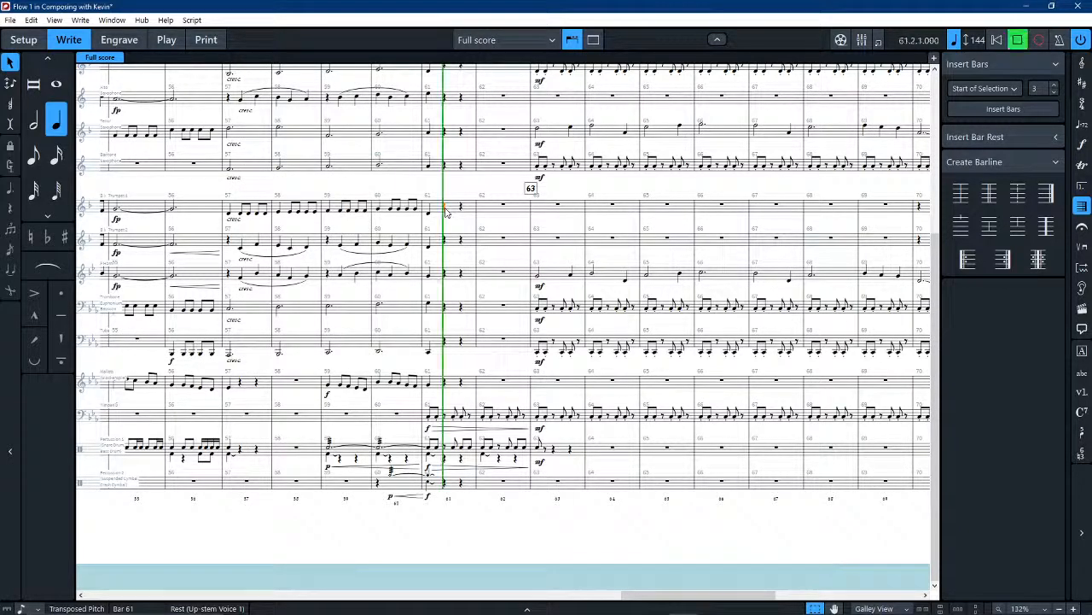
{"action": "scroll", "coordinate": [411, 221], "scroll_direction": "down", "scroll_amount": 2}
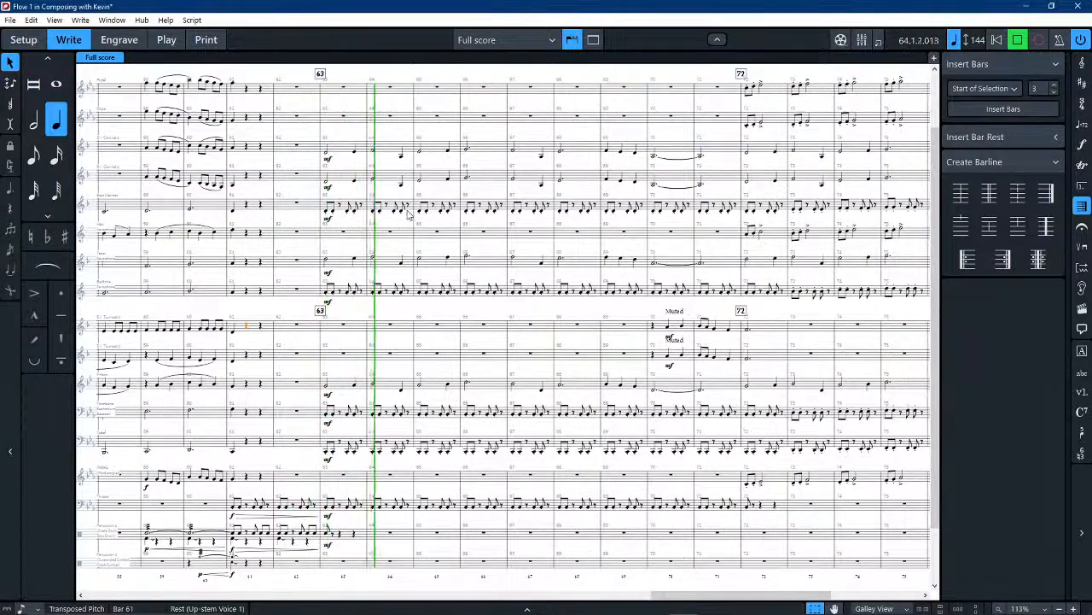
Step: Switch the score to Page View and show the playhead position as elapsed time
{"action": "left_click", "coordinate": [879, 608]}
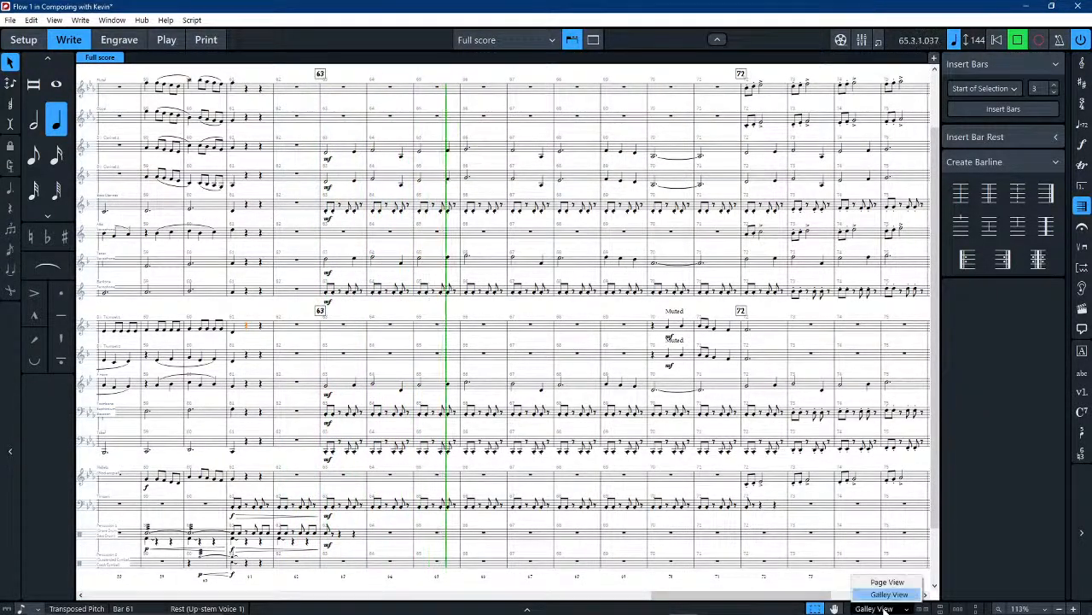
{"action": "left_click", "coordinate": [888, 581]}
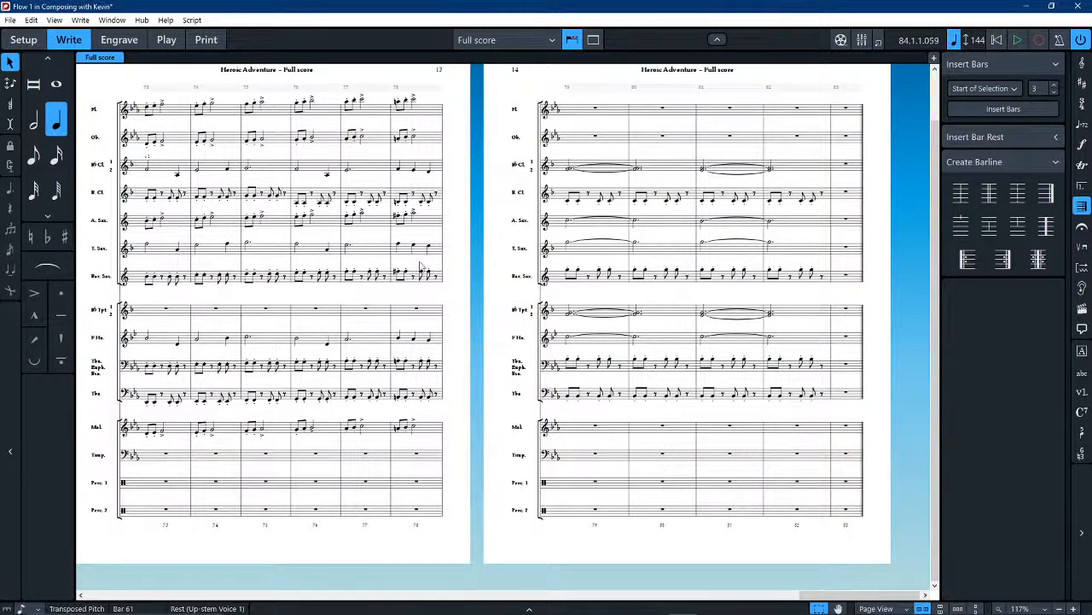
{"action": "key", "text": "Escape"}
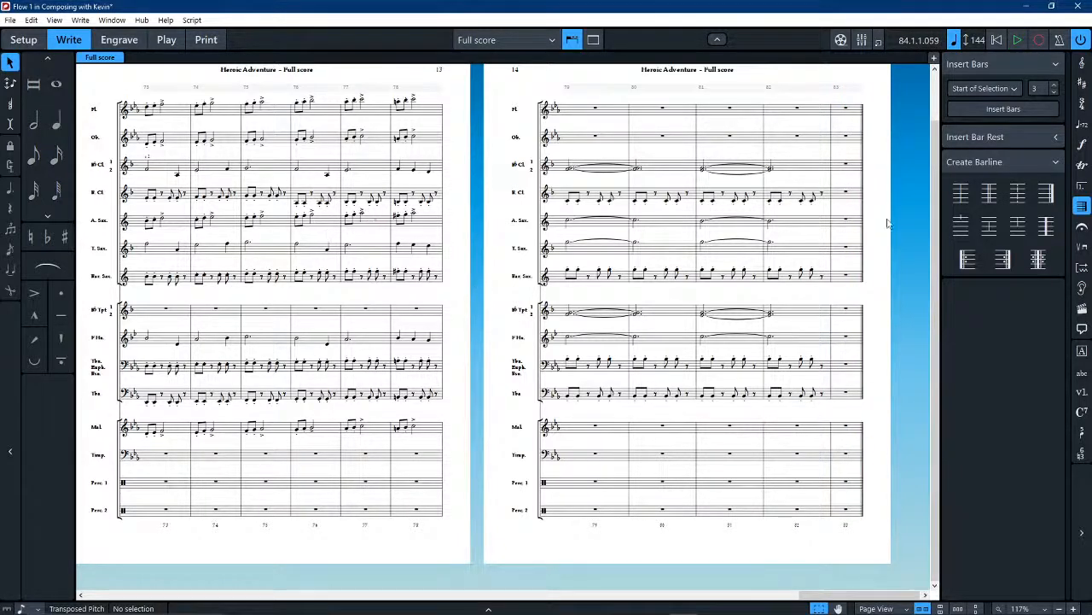
{"action": "left_click", "coordinate": [916, 41]}
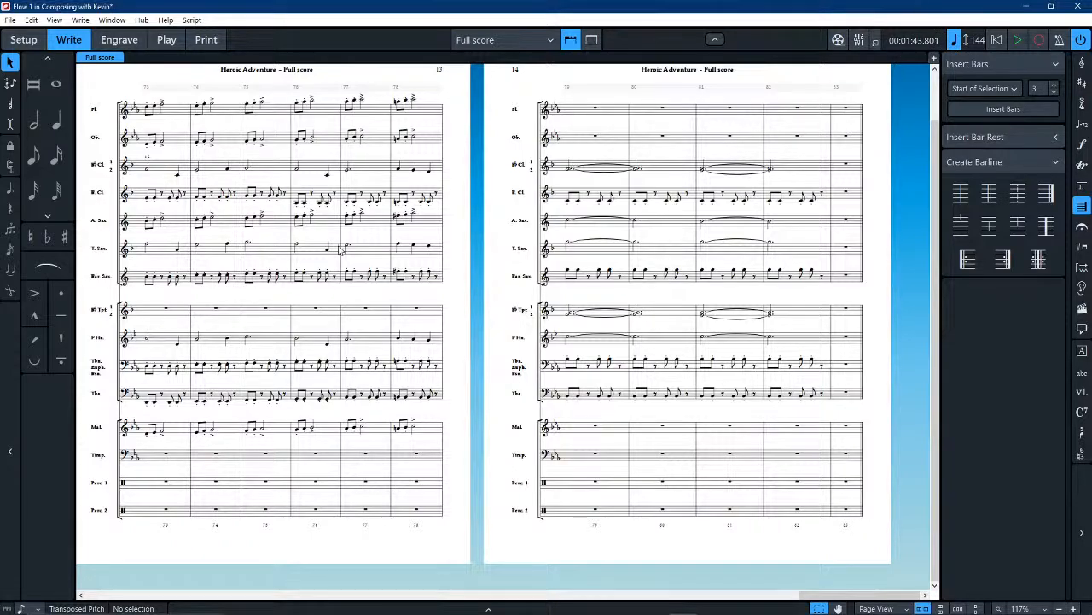
Step: Look through the full score's pages from bar 31 to the final page
{"action": "scroll", "coordinate": [336, 270], "scroll_direction": "down", "scroll_amount": 1}
{"action": "scroll", "coordinate": [336, 281], "scroll_direction": "left", "scroll_amount": 10}
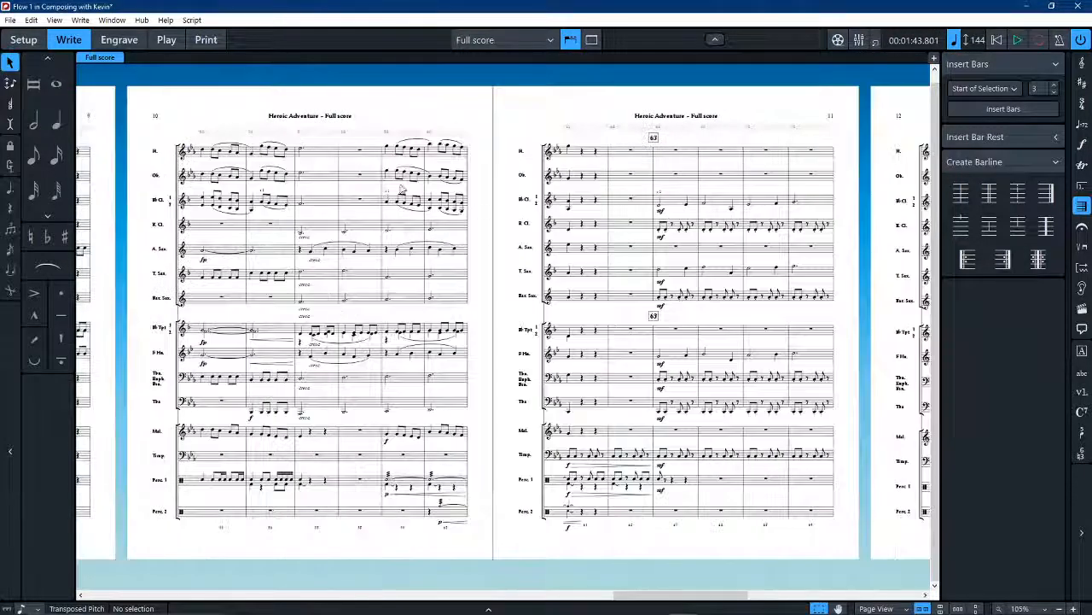
{"action": "scroll", "coordinate": [386, 261], "scroll_direction": "left", "scroll_amount": 3}
{"action": "scroll", "coordinate": [197, 211], "scroll_direction": "left", "scroll_amount": 5}
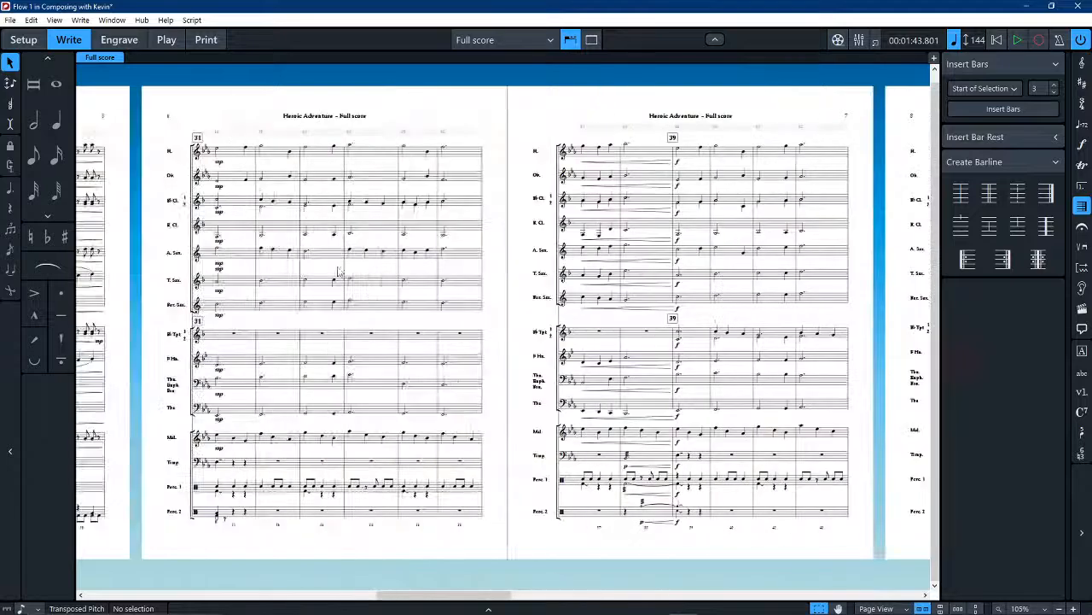
{"action": "scroll", "coordinate": [511, 348], "scroll_direction": "right", "scroll_amount": 20}
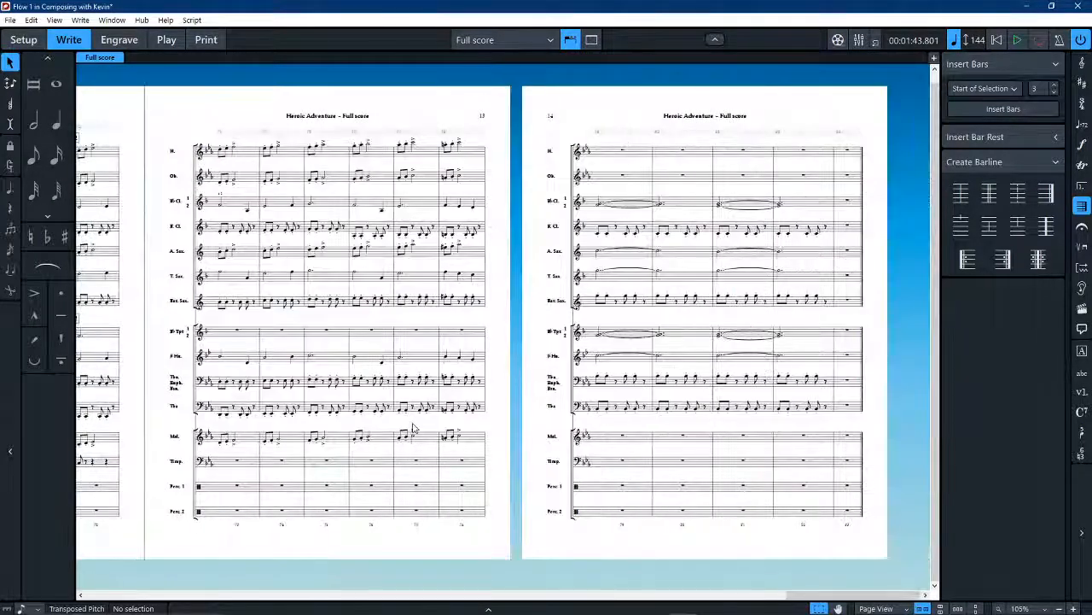
{"action": "scroll", "coordinate": [416, 420], "scroll_direction": "left", "scroll_amount": 4}
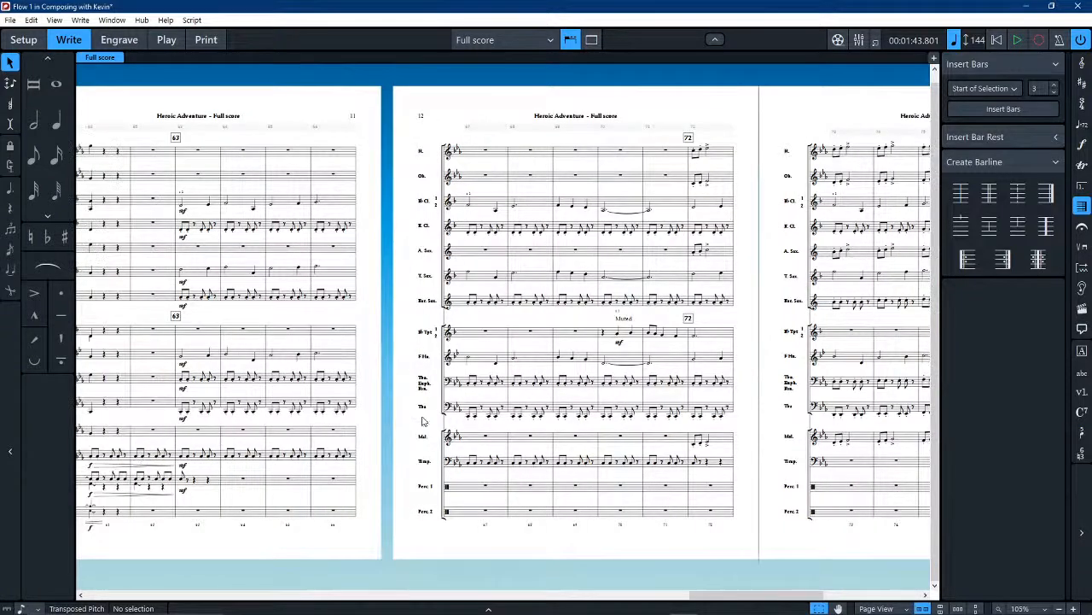